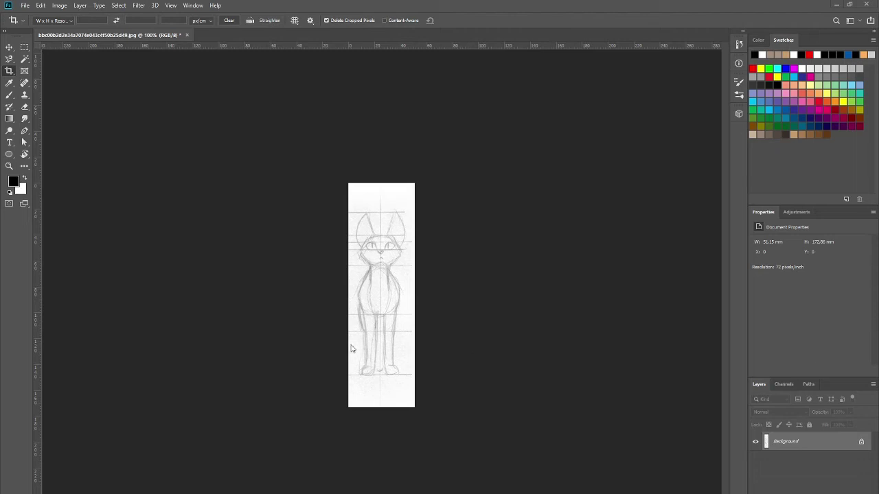
Save the cropped front-view sketch as Front_view_Cat.jpg in Blueprints_3D, accepting the JPEG options
{"action": "left_click", "coordinate": [25, 5]}
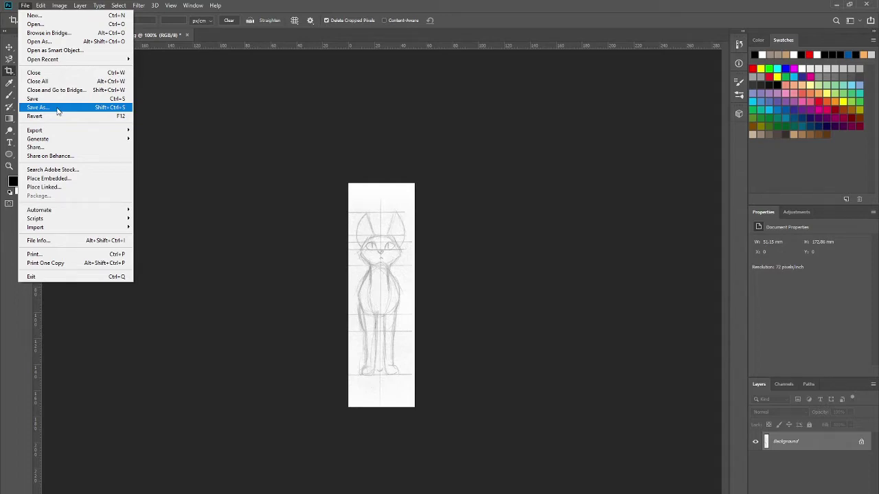
{"action": "left_click", "coordinate": [58, 107]}
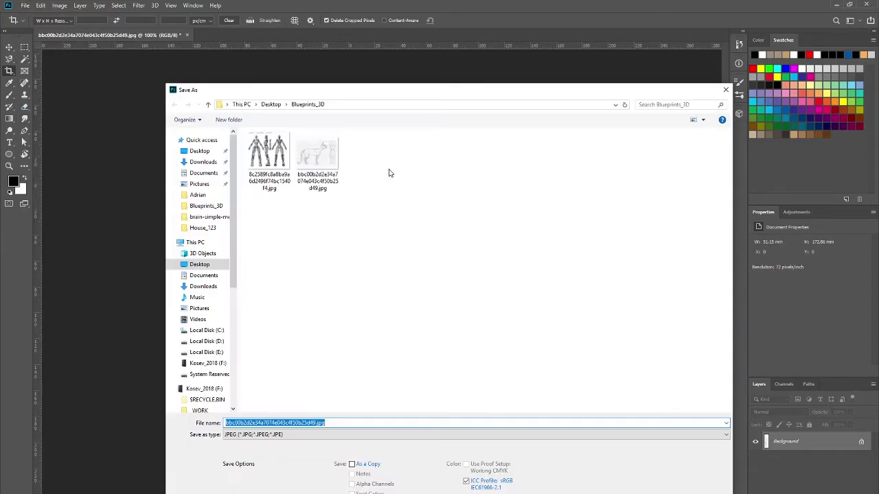
{"action": "left_click_drag", "start_coordinate": [405, 92], "coordinate": [371, 82]}
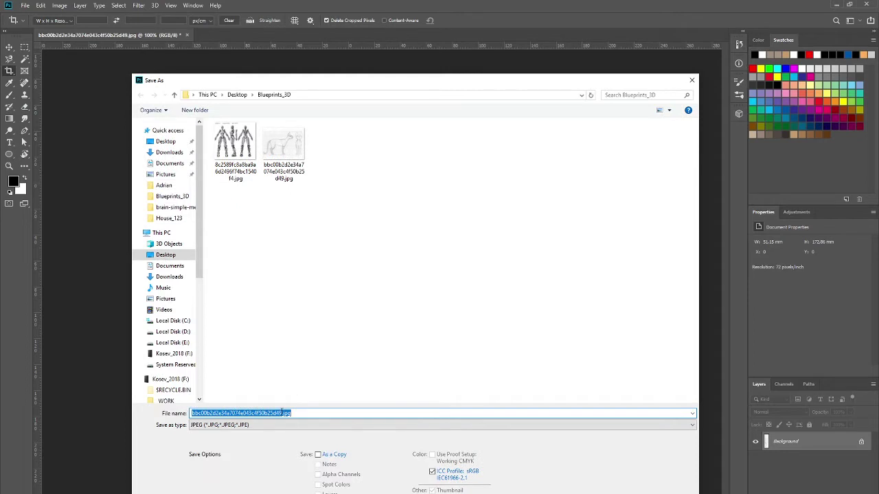
{"action": "double_click", "coordinate": [252, 414]}
{"action": "key", "text": "BackSpace"}
{"action": "type", "text": "F"}
{"action": "key", "text": "BackSpace"}
{"action": "type", "text": "Front"}
{"action": "type", "text": "_"}
{"action": "type", "text": "v"}
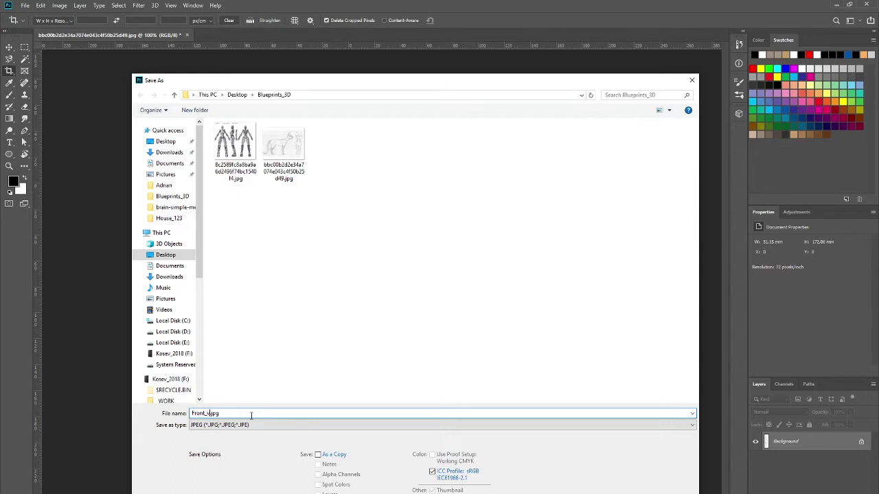
{"action": "type", "text": "ie"}
{"action": "type", "text": "w"}
{"action": "type", "text": "_"}
{"action": "type", "text": "Cat"}
{"action": "key", "text": "Return"}
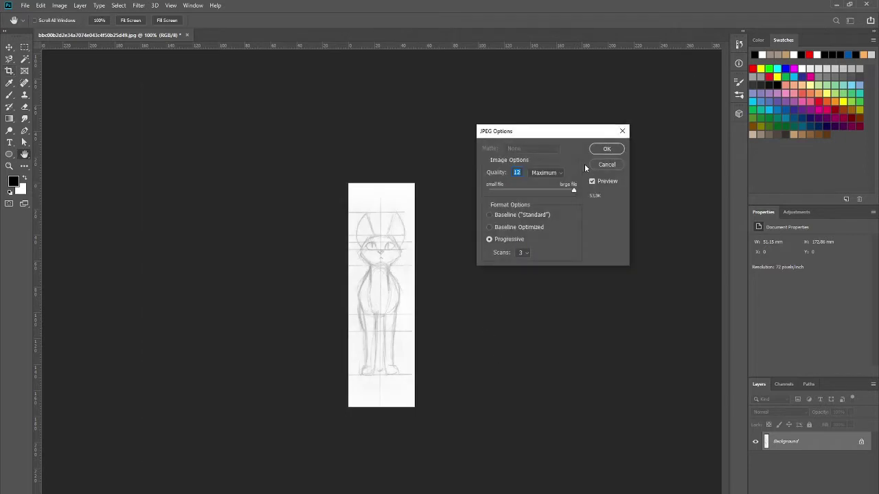
{"action": "left_click", "coordinate": [605, 149]}
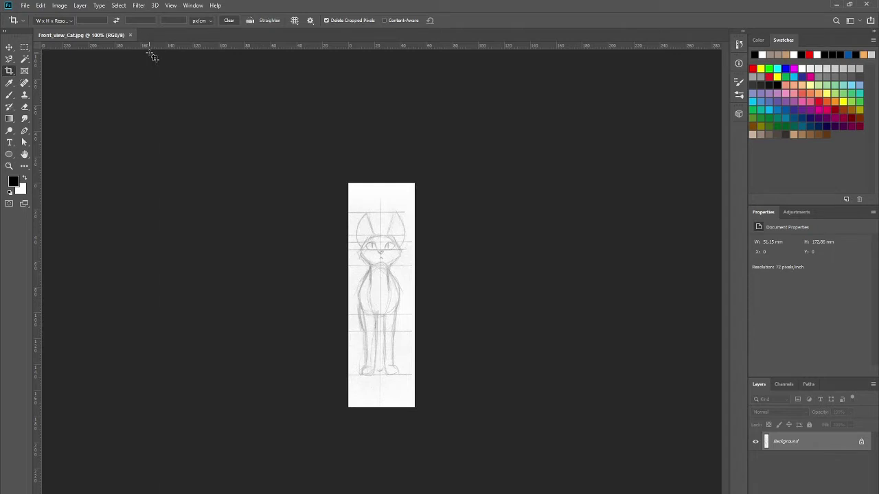
Open the original cat blueprint and crop it down to the side view
{"action": "key", "text": "ctrl+o"}
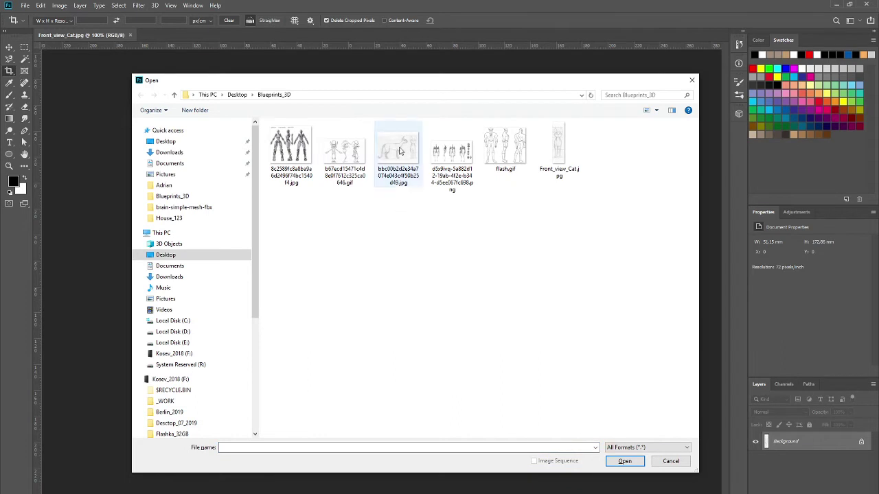
{"action": "double_click", "coordinate": [398, 147]}
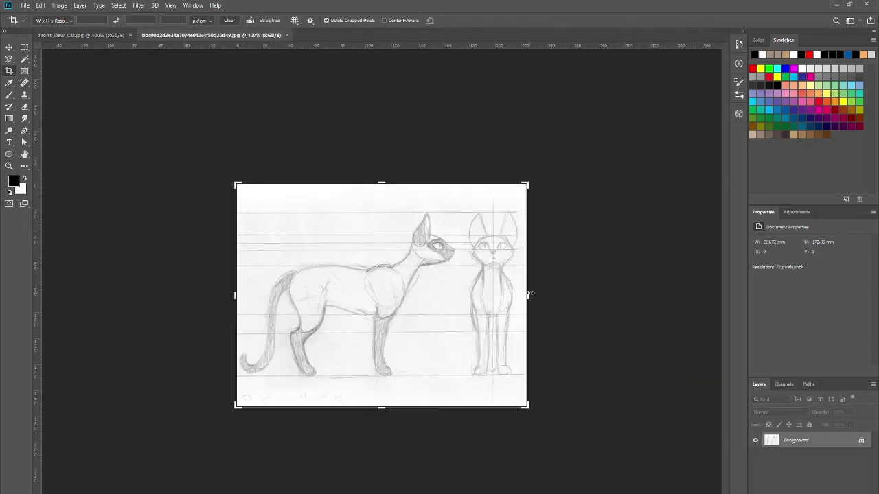
{"action": "left_click_drag", "start_coordinate": [528, 295], "coordinate": [499, 289]}
{"action": "key", "text": "Return"}
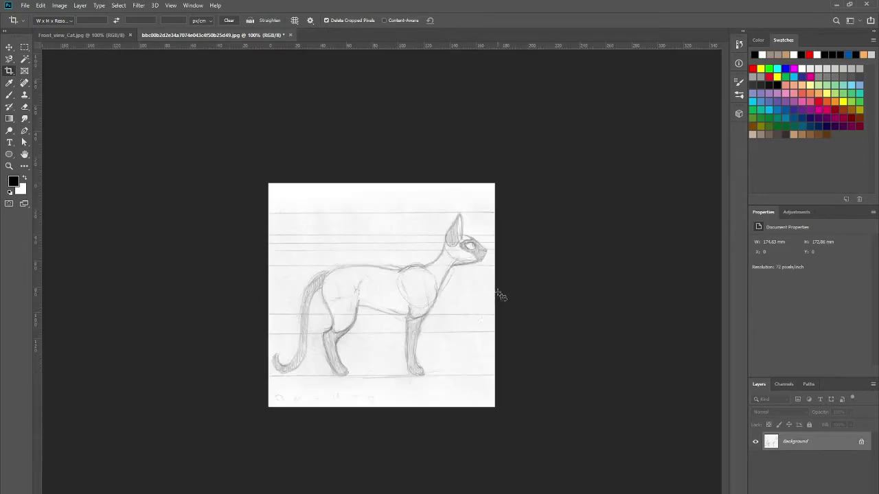
Save the cropped side view as Site_view_Cat.jpg, accepting the JPEG settings
{"action": "left_click", "coordinate": [24, 6]}
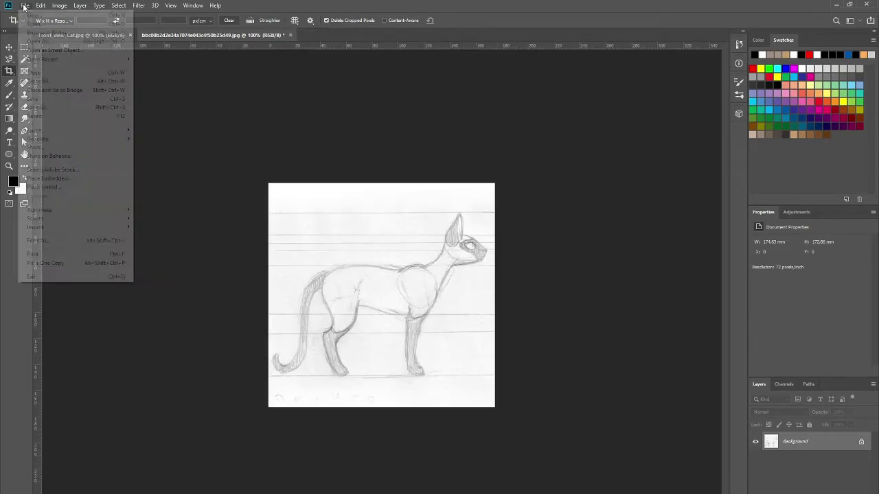
{"action": "left_click", "coordinate": [59, 109]}
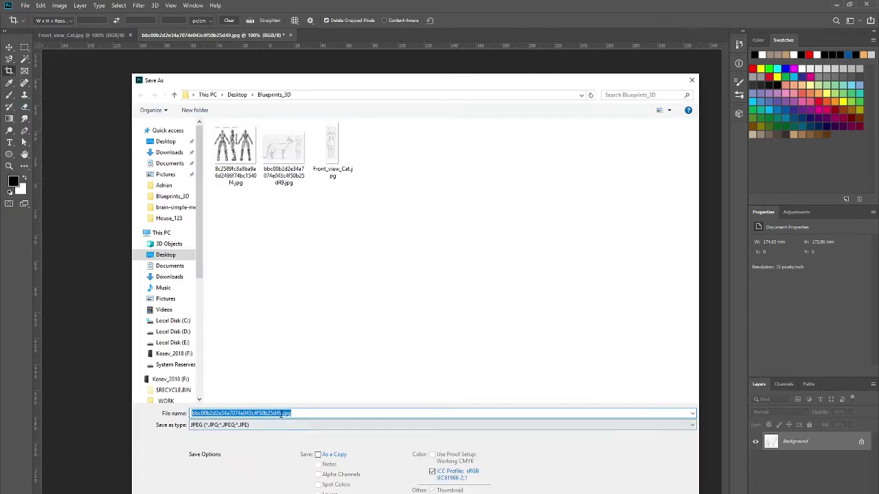
{"action": "left_click_drag", "start_coordinate": [281, 413], "coordinate": [177, 411]}
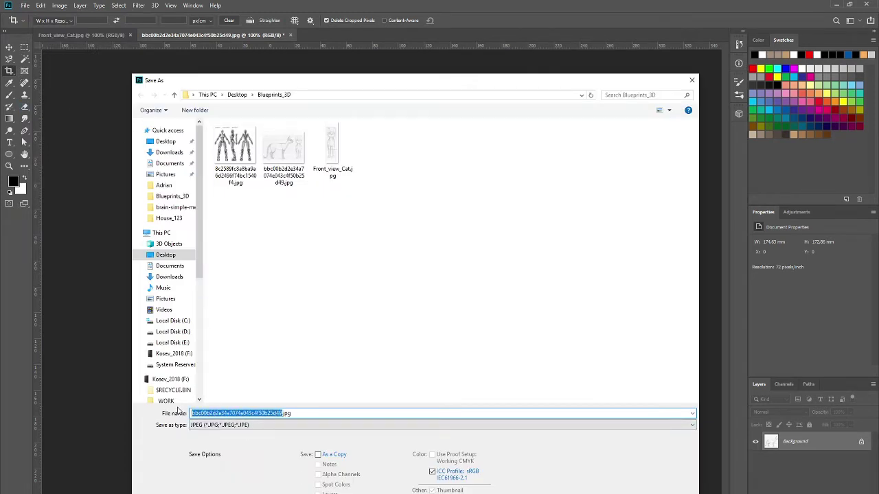
{"action": "type", "text": "Site"}
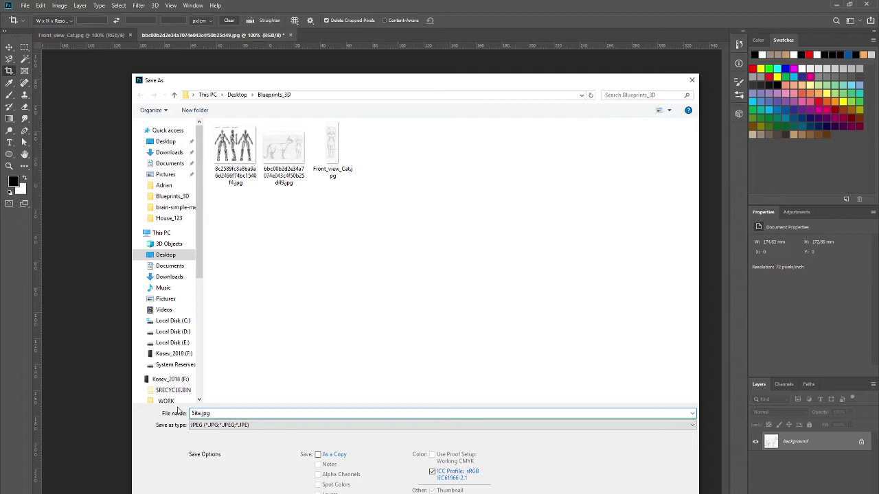
{"action": "type", "text": "_vi"}
{"action": "type", "text": "ew"}
{"action": "type", "text": "_"}
{"action": "type", "text": "Cat"}
{"action": "key", "text": "Return"}
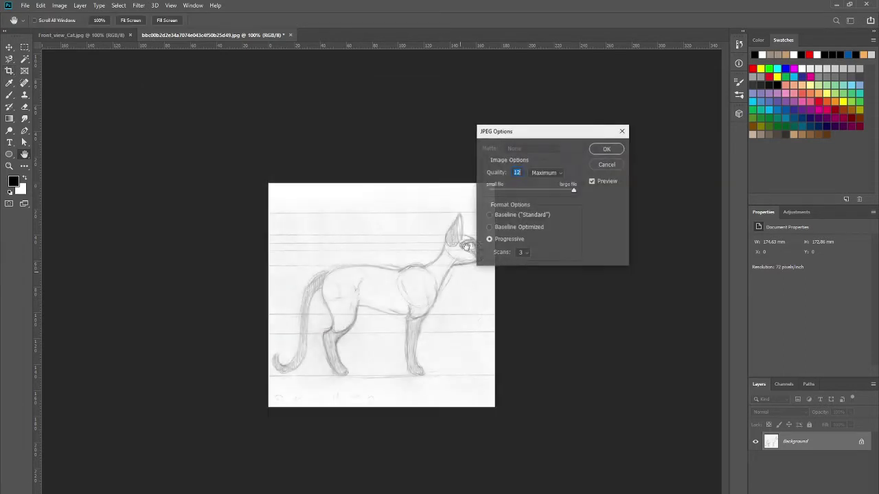
{"action": "left_click", "coordinate": [617, 152]}
Switch to Maya and maximize the front viewport to fill the whole view area
{"action": "key", "text": "c"}
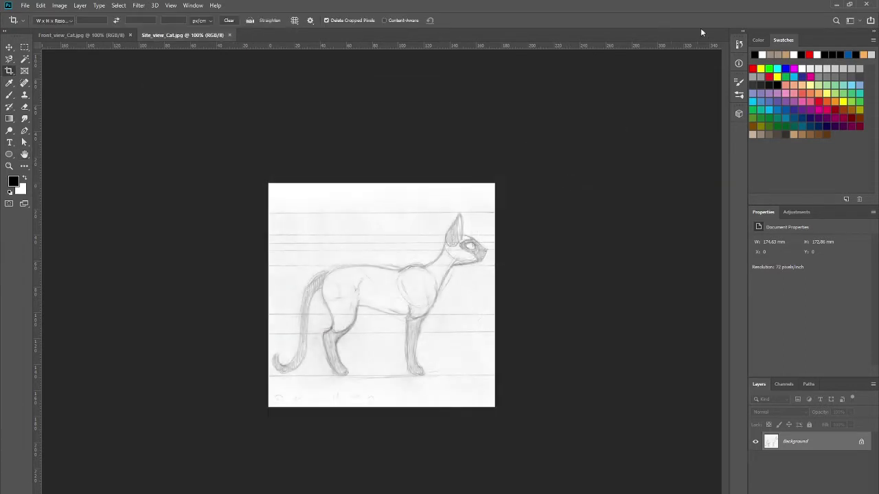
{"action": "left_click", "coordinate": [836, 5]}
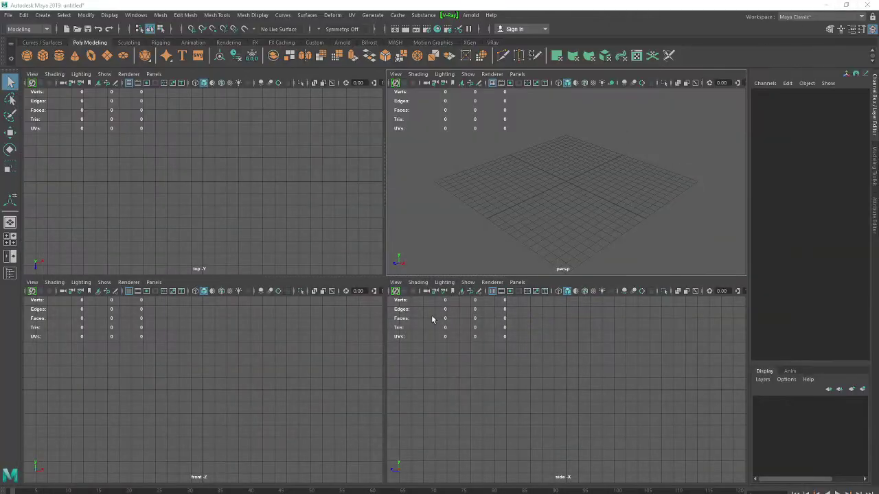
{"action": "left_click", "coordinate": [186, 369]}
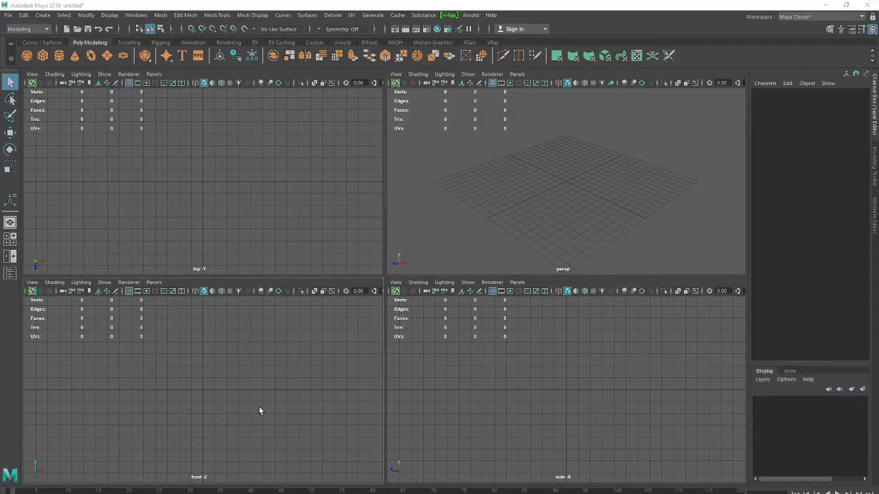
{"action": "key", "text": "space"}
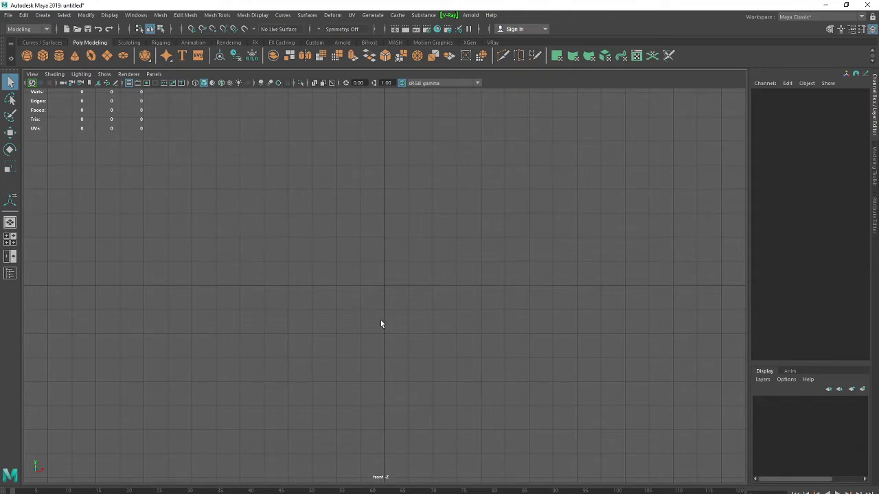
{"action": "key", "text": "space"}
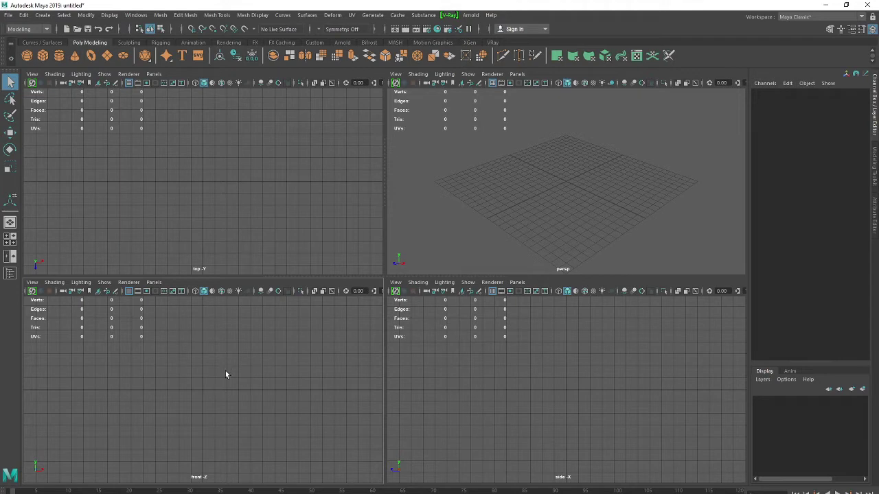
{"action": "key", "text": "space"}
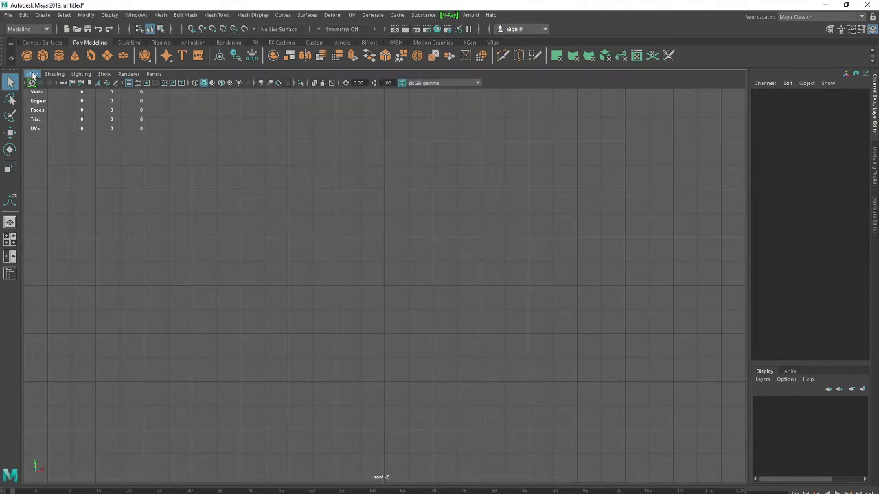
Start a front-view image plane import, then cancel it
{"action": "left_click", "coordinate": [31, 74]}
{"action": "mouse_move", "coordinate": [50, 278]}
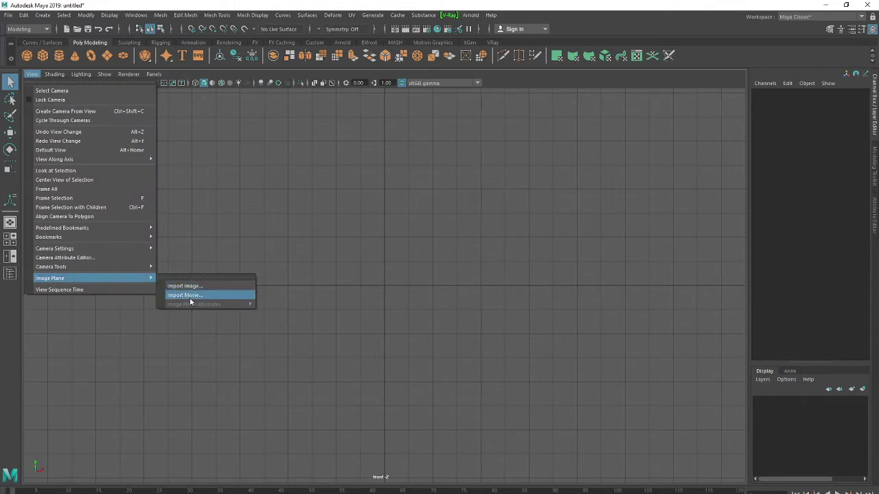
{"action": "left_click", "coordinate": [197, 286]}
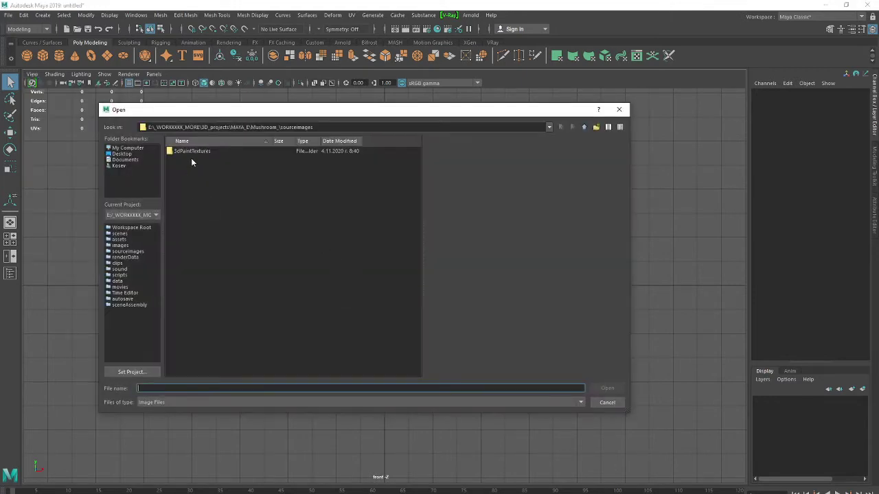
{"action": "left_click", "coordinate": [592, 399]}
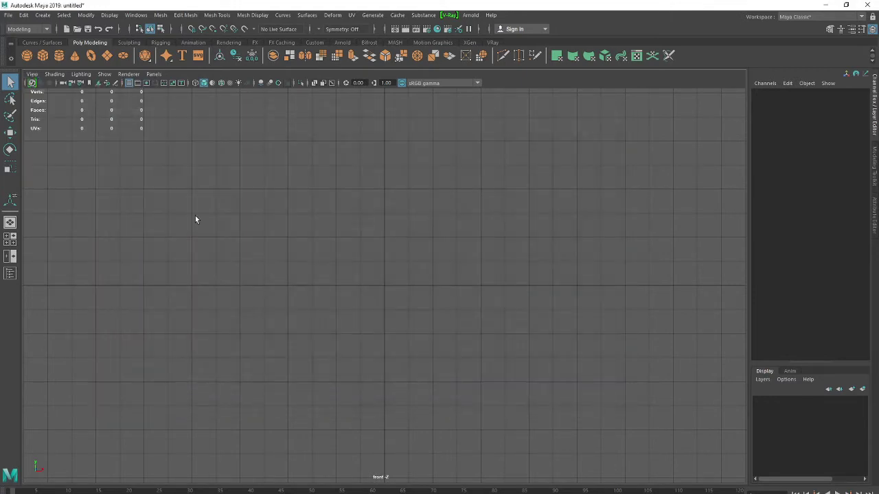
Create and accept a new project named Cat_3D in the Project Window
{"action": "left_click", "coordinate": [8, 15]}
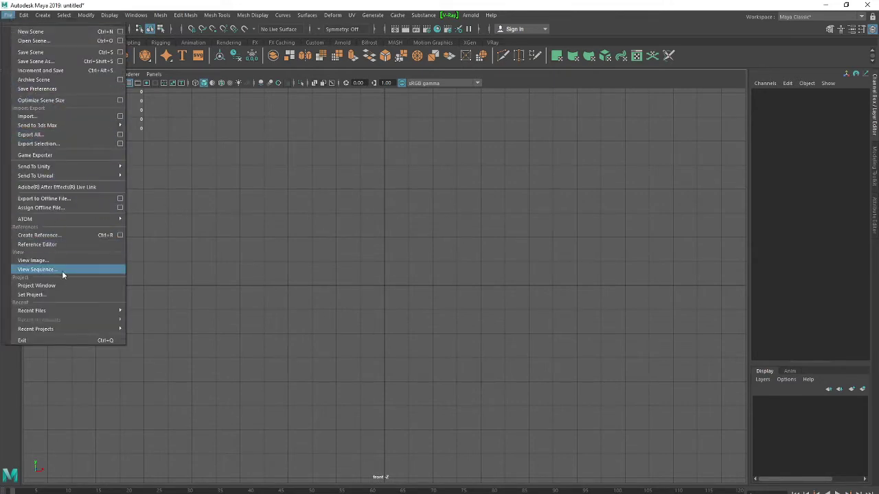
{"action": "left_click", "coordinate": [44, 285]}
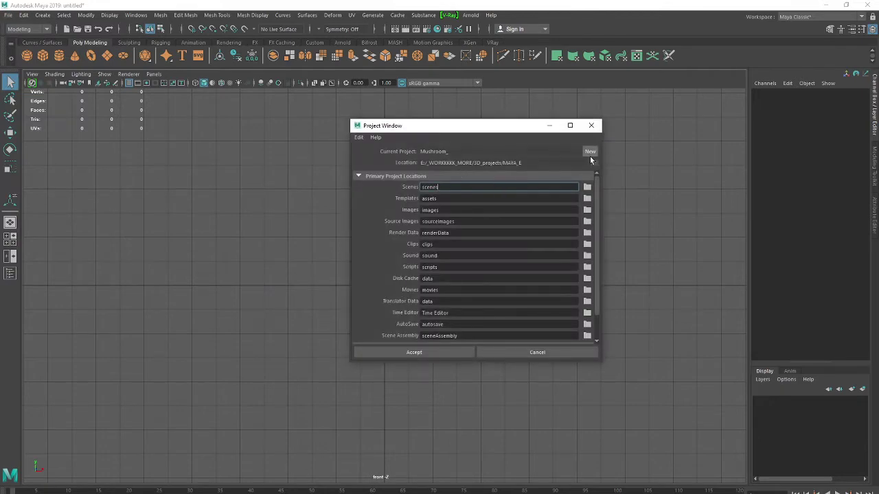
{"action": "left_click_drag", "start_coordinate": [526, 131], "coordinate": [502, 133]}
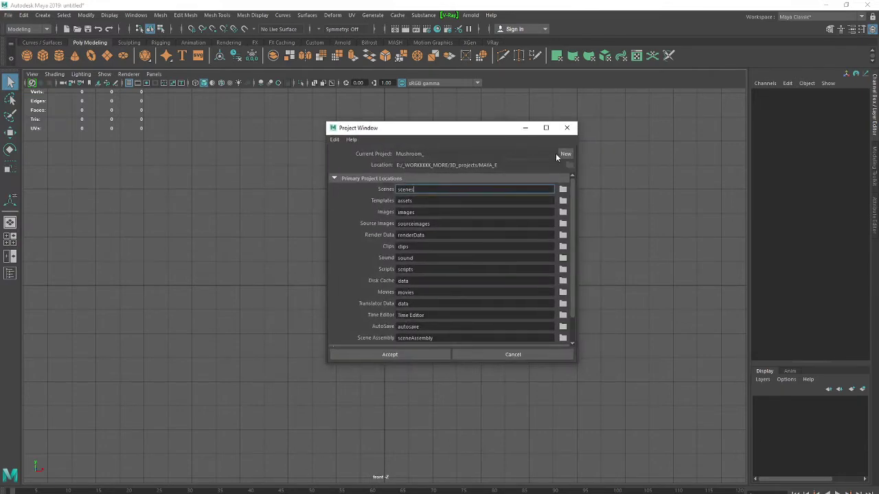
{"action": "left_click", "coordinate": [564, 154]}
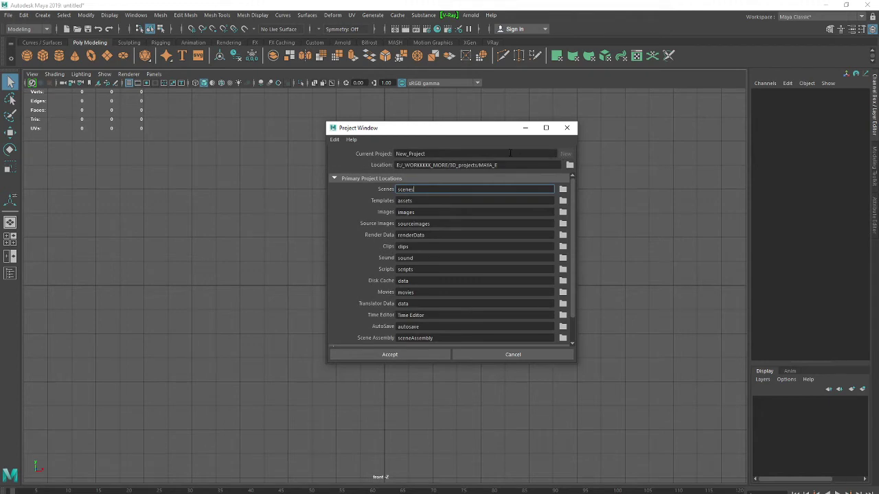
{"action": "double_click", "coordinate": [451, 154]}
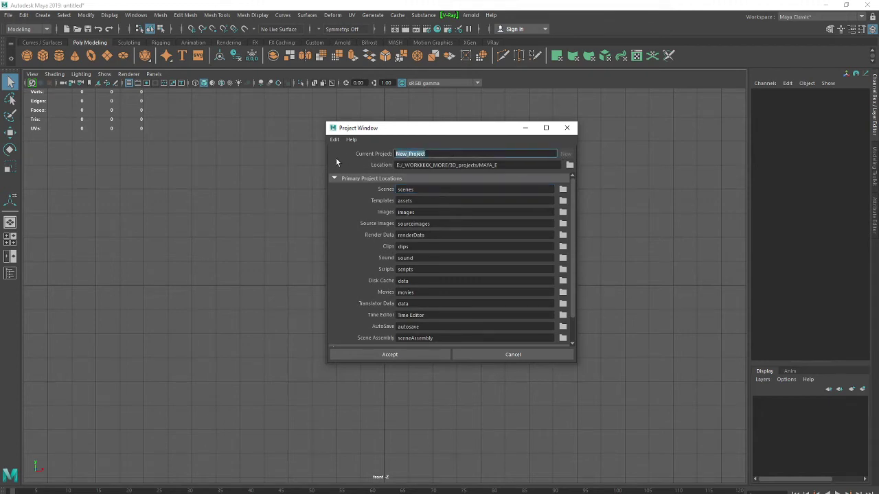
{"action": "type", "text": "Cat_3D"}
{"action": "left_click", "coordinate": [442, 354]}
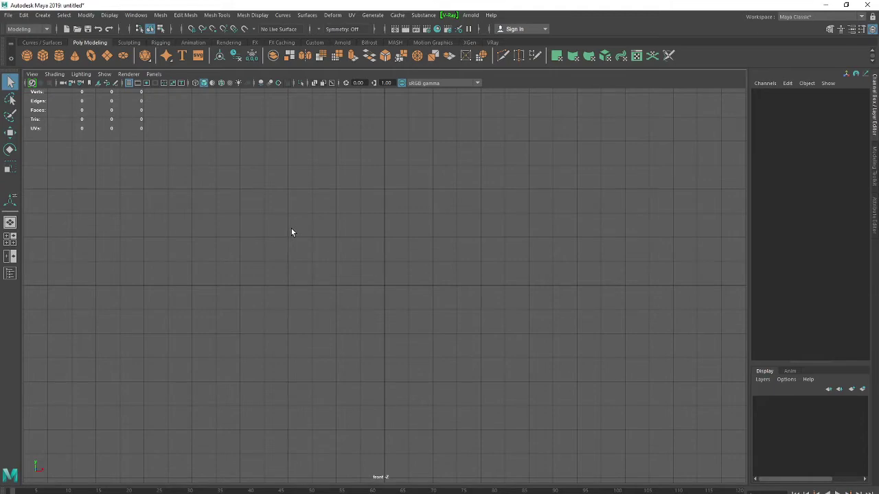
In File Explorer, select both cat sketches in Desktop > Blueprints_3D
{"action": "key", "text": "super+e"}
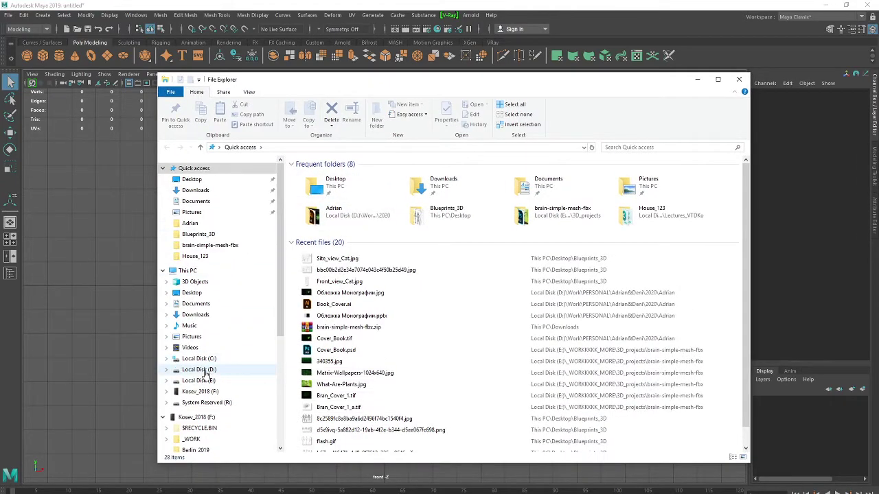
{"action": "left_click", "coordinate": [206, 371]}
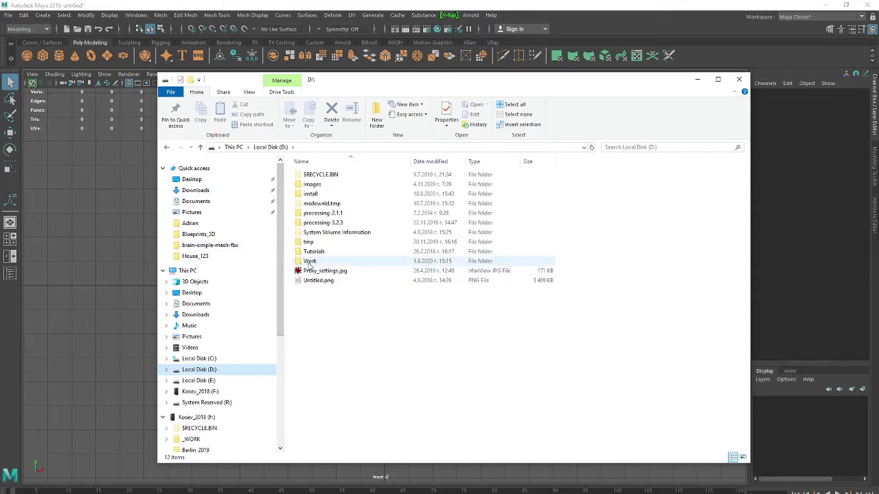
{"action": "left_click", "coordinate": [196, 180]}
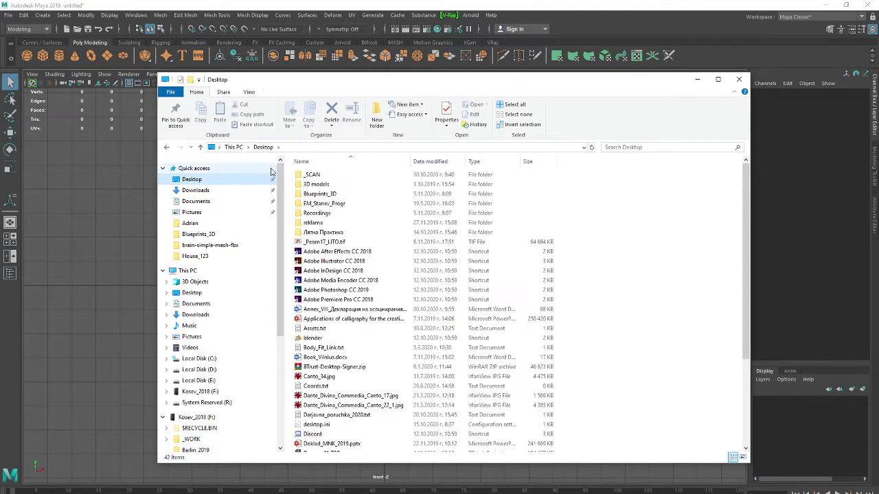
{"action": "double_click", "coordinate": [318, 195]}
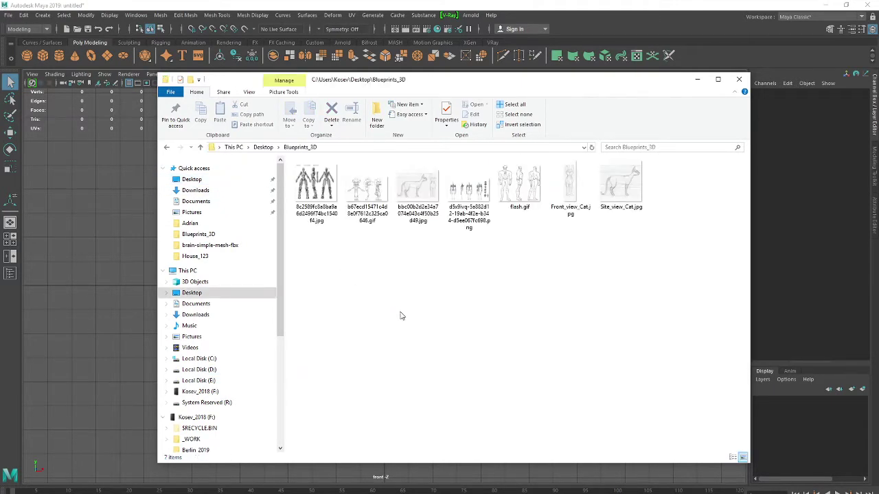
{"action": "left_click_drag", "start_coordinate": [685, 177], "coordinate": [555, 201]}
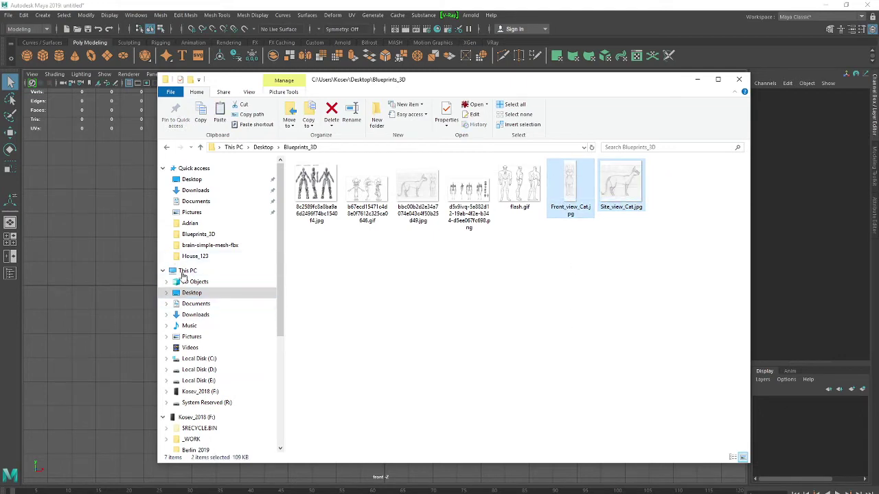
Paste the sketches into E:\_WORKKKKK_MORE\3D_projects\MAYA_F\Cat_3D\sourceimages and return to Maya
{"action": "left_click", "coordinate": [199, 380]}
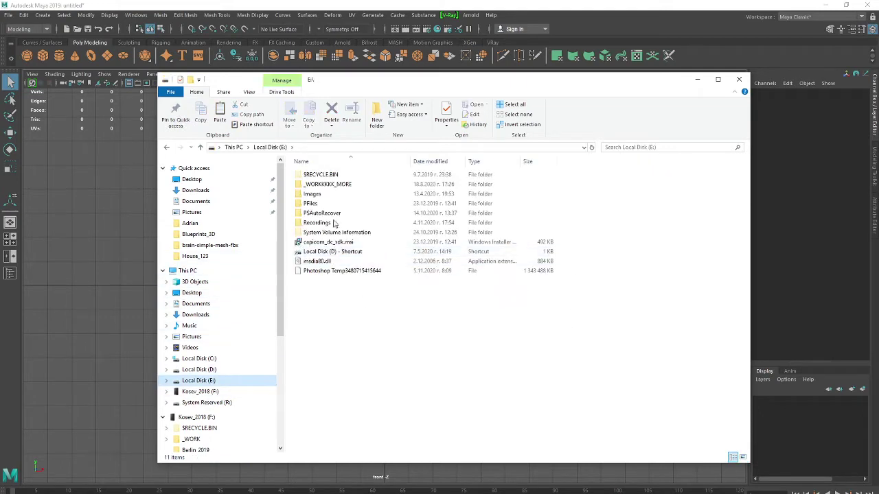
{"action": "double_click", "coordinate": [316, 184]}
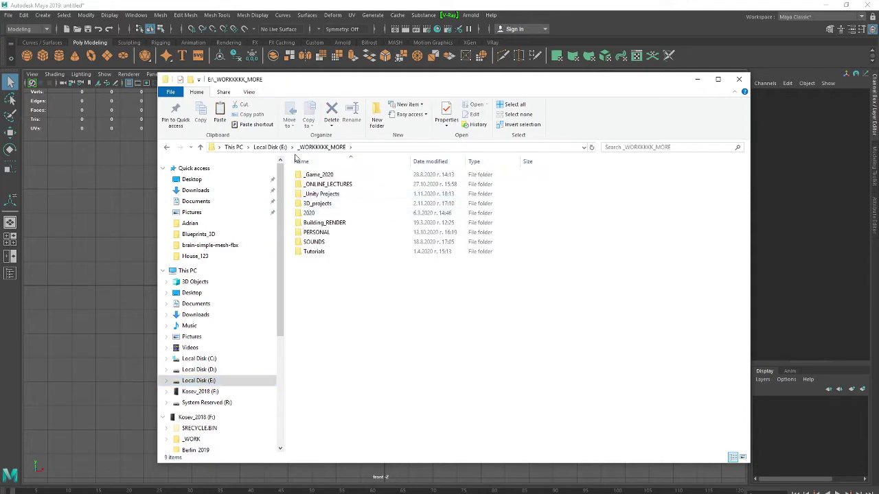
{"action": "double_click", "coordinate": [317, 203]}
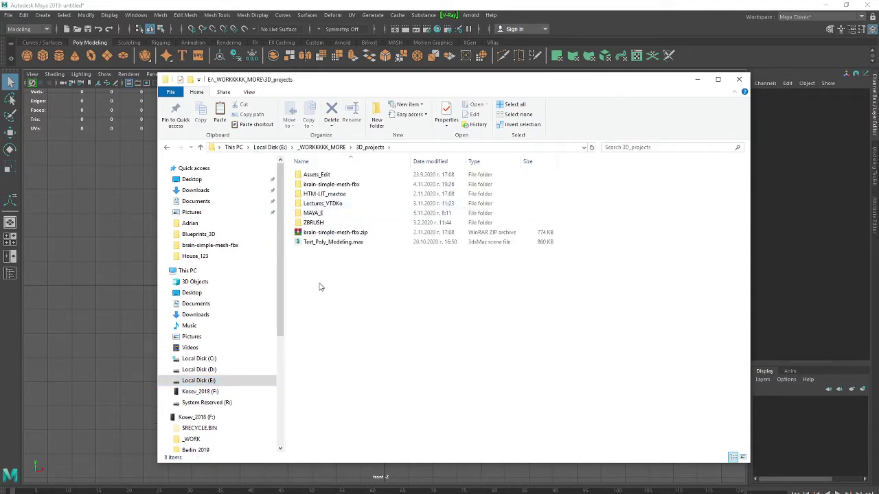
{"action": "double_click", "coordinate": [311, 214]}
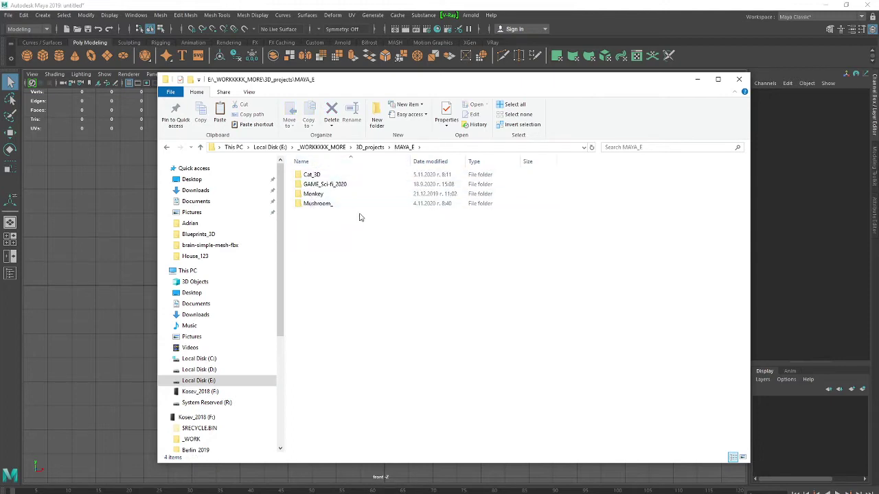
{"action": "double_click", "coordinate": [313, 175]}
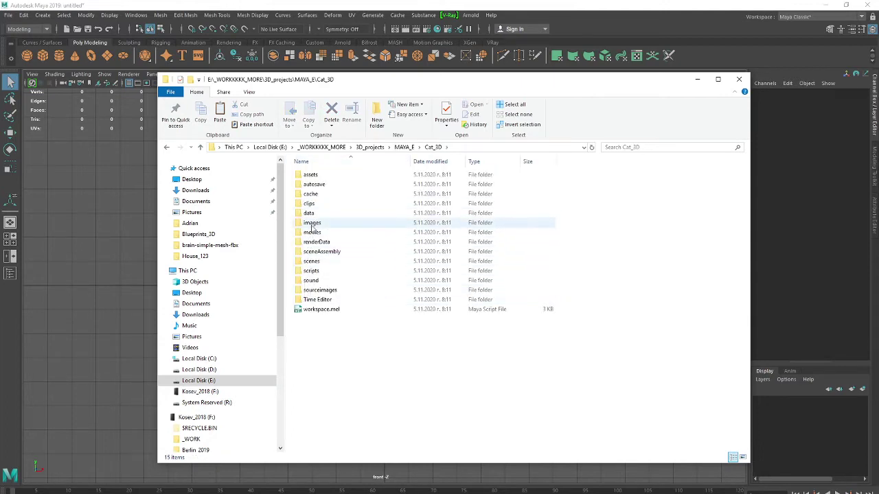
{"action": "double_click", "coordinate": [312, 290]}
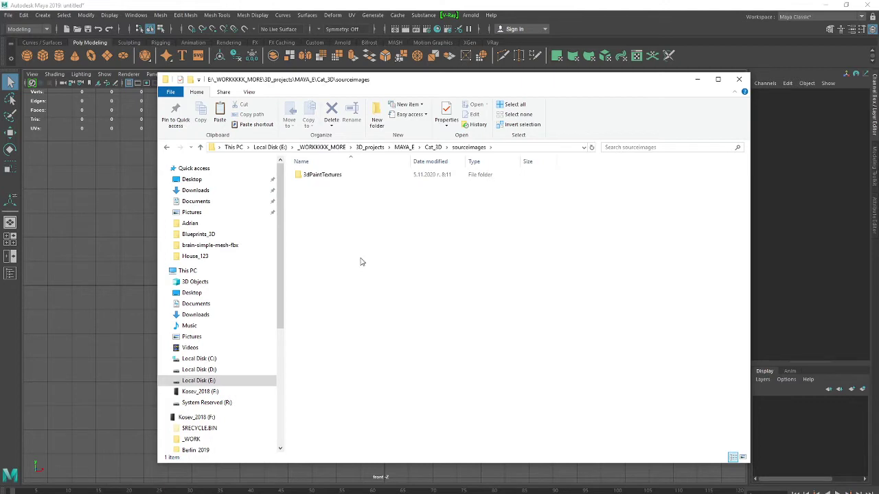
{"action": "key", "text": "ctrl+v"}
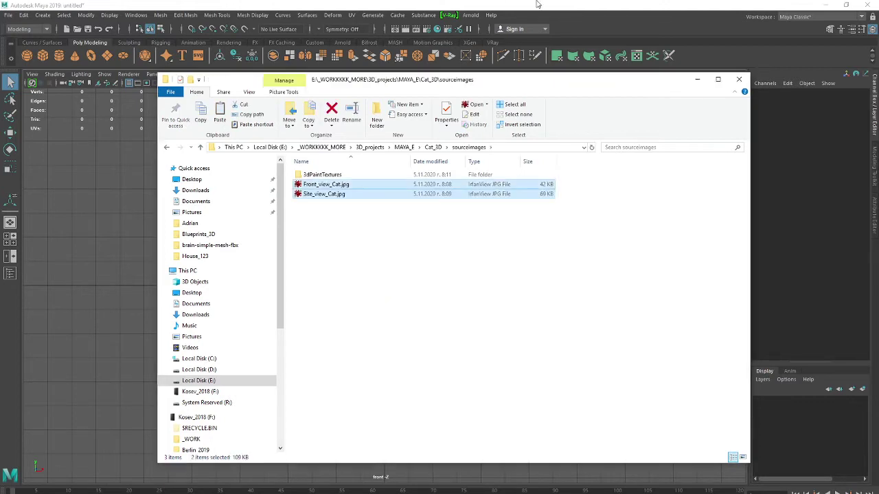
{"action": "left_click", "coordinate": [538, 3]}
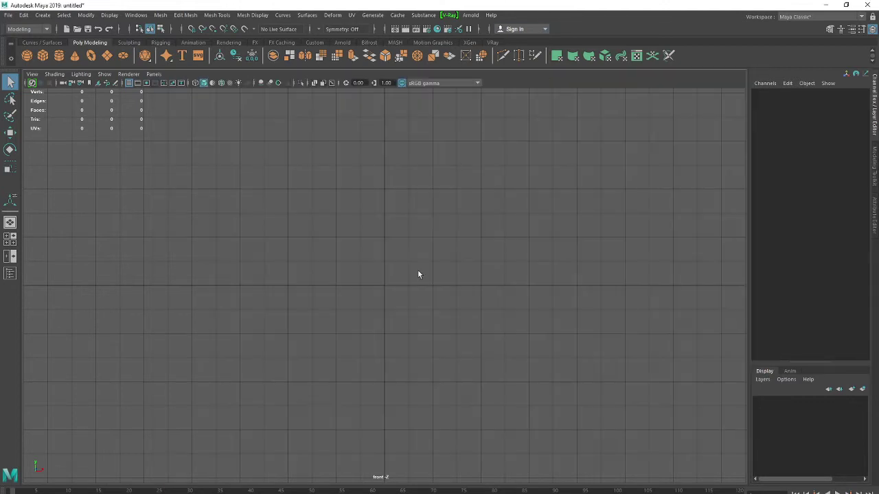
Start Save Scene As for the untitled scene, typing the name's first letter 'c'
{"action": "left_click", "coordinate": [8, 15]}
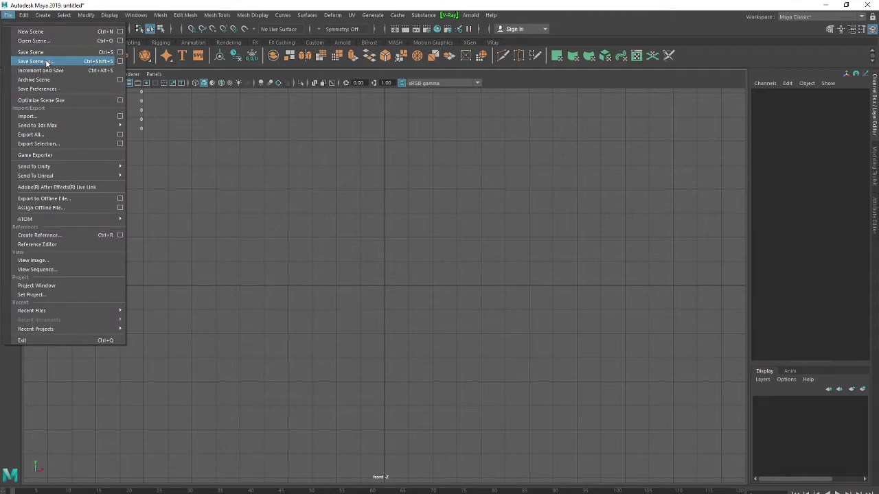
{"action": "left_click", "coordinate": [47, 63]}
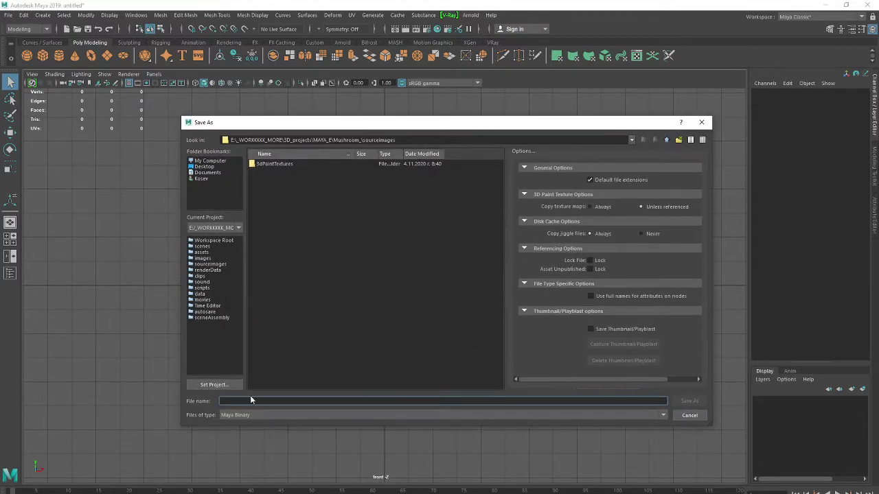
{"action": "type", "text": "c"}
Save as Cat_01.mb, load Front_view_Cat.jpg as the front image plane, and show four views
{"action": "key", "text": "Return"}
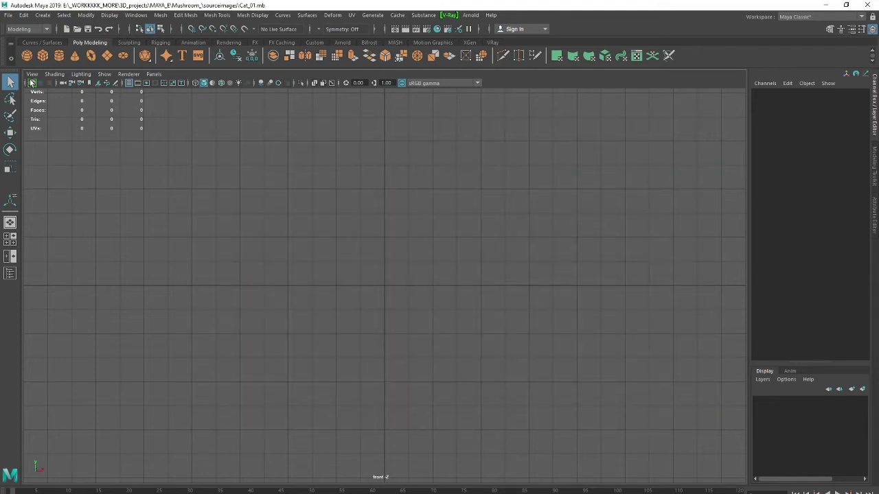
{"action": "left_click", "coordinate": [32, 74]}
{"action": "mouse_move", "coordinate": [50, 278]}
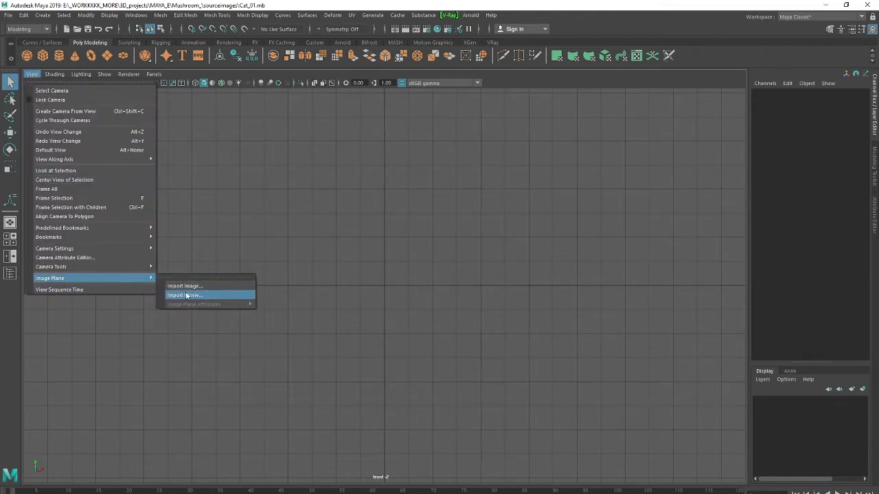
{"action": "left_click", "coordinate": [194, 286]}
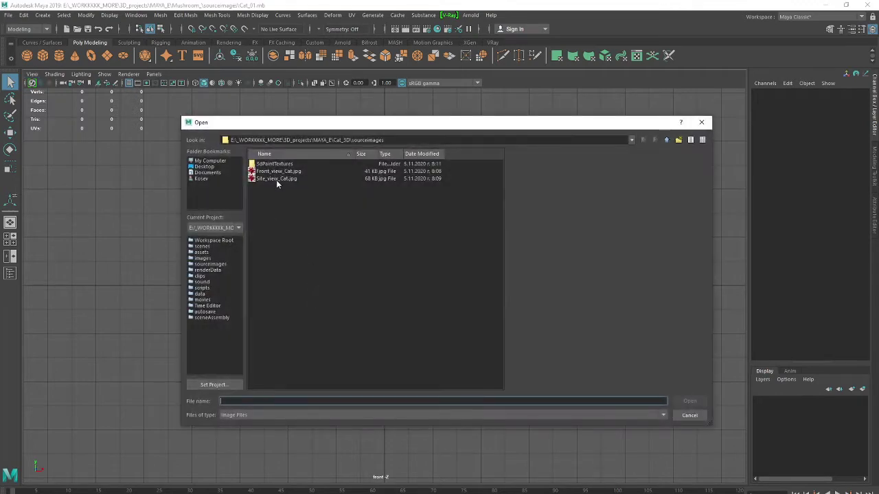
{"action": "left_click_drag", "start_coordinate": [337, 122], "coordinate": [269, 123]}
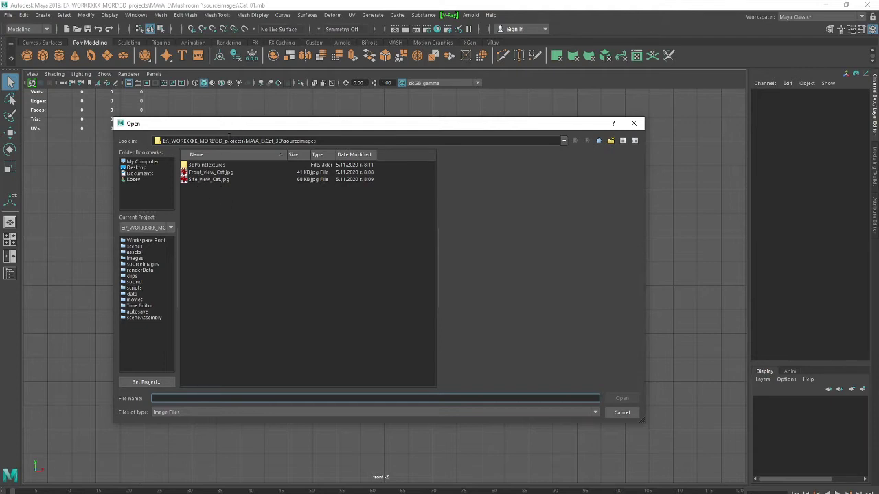
{"action": "left_click_drag", "start_coordinate": [249, 128], "coordinate": [300, 136]}
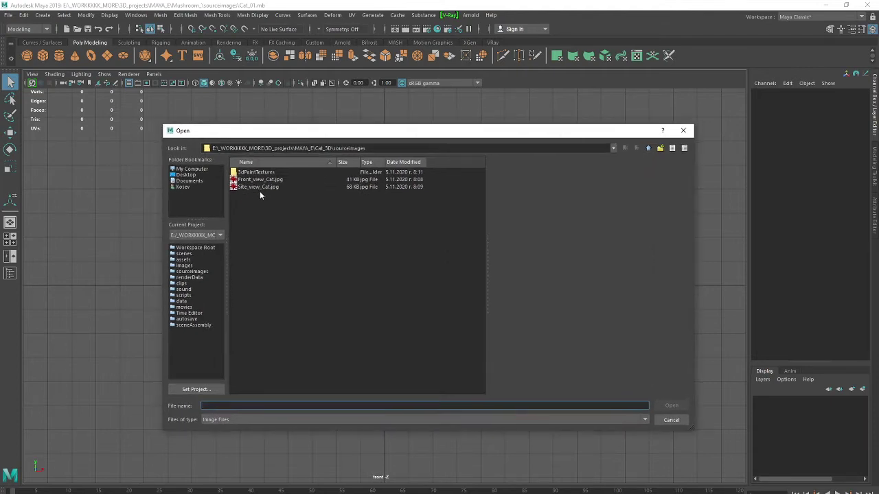
{"action": "left_click", "coordinate": [247, 180]}
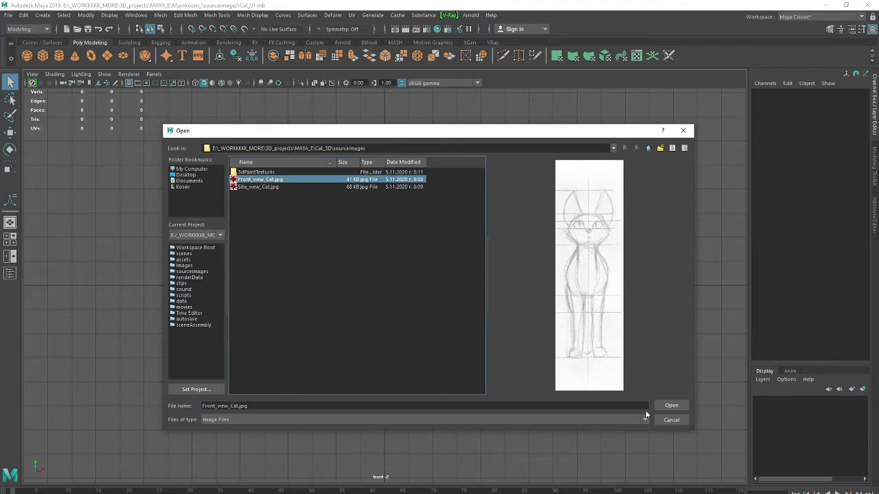
{"action": "left_click", "coordinate": [670, 406]}
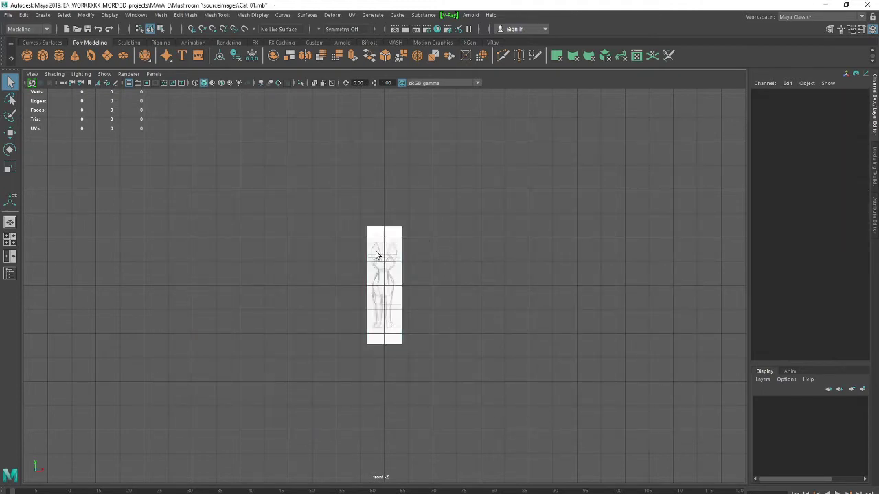
{"action": "key", "text": "space"}
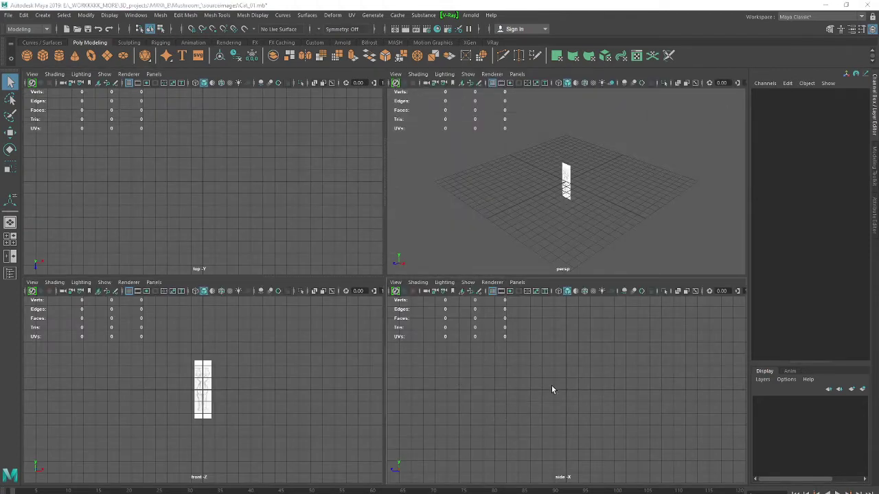
Maximize the side view and load Site_view_Cat.jpg as its image plane
{"action": "key", "text": "space"}
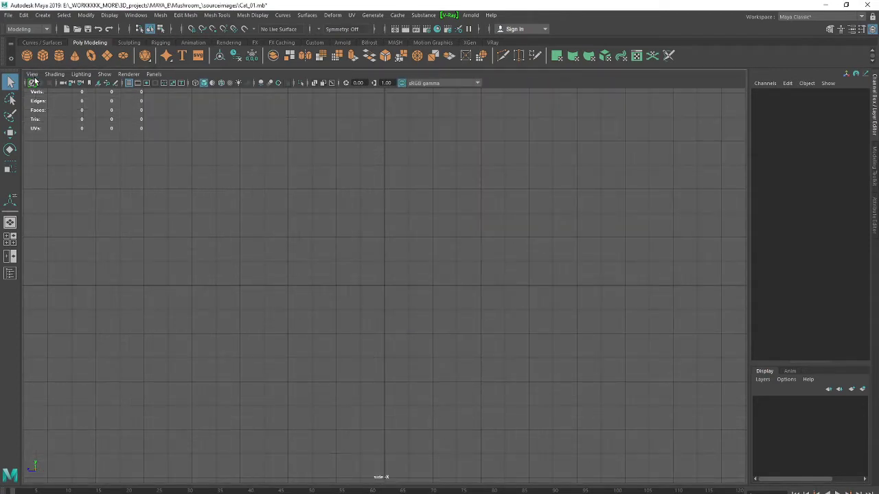
{"action": "left_click", "coordinate": [32, 74]}
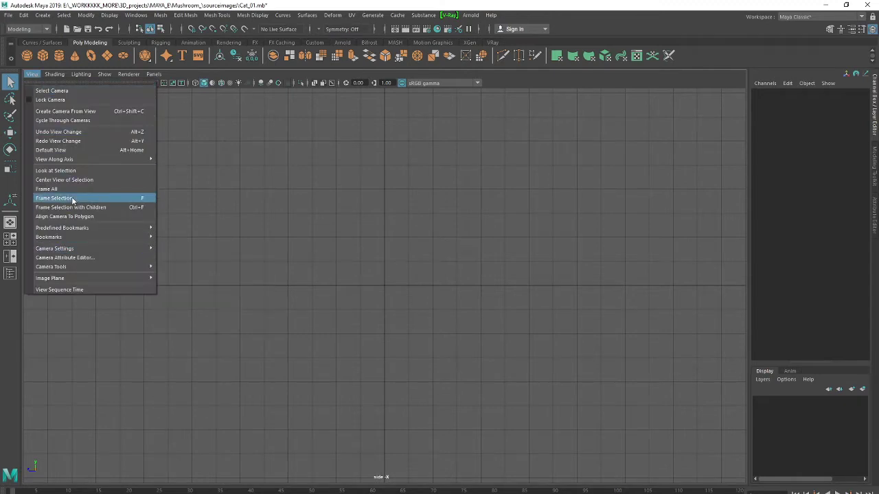
{"action": "left_click", "coordinate": [195, 287]}
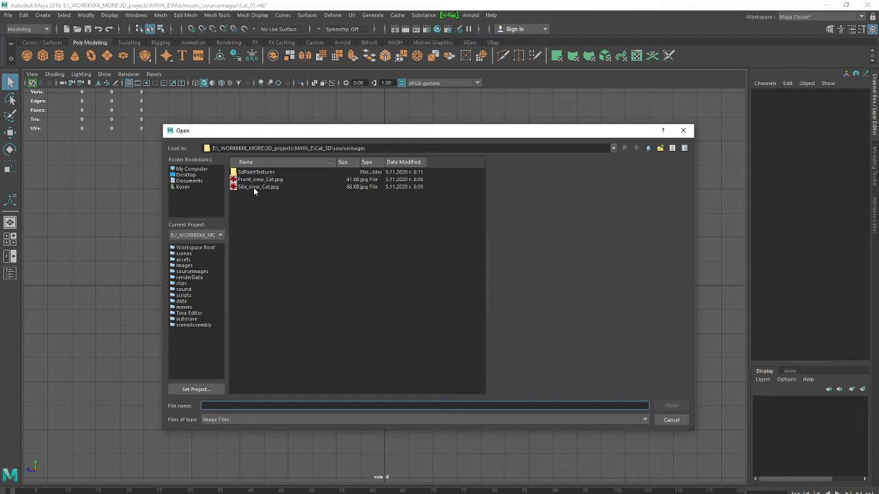
{"action": "left_click", "coordinate": [251, 187]}
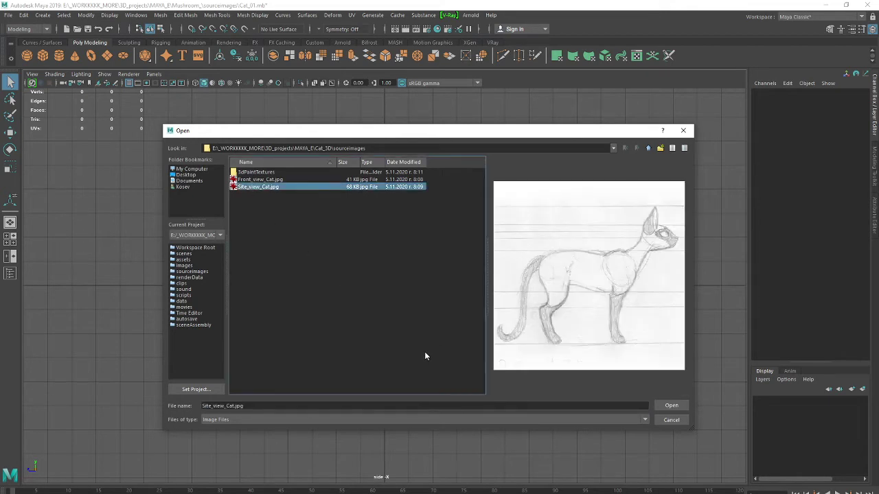
{"action": "left_click", "coordinate": [670, 404]}
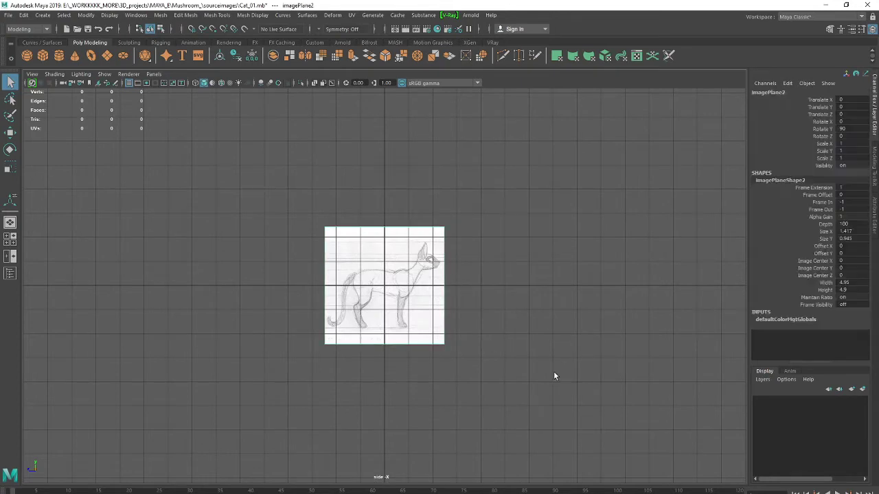
{"action": "left_click", "coordinate": [830, 5]}
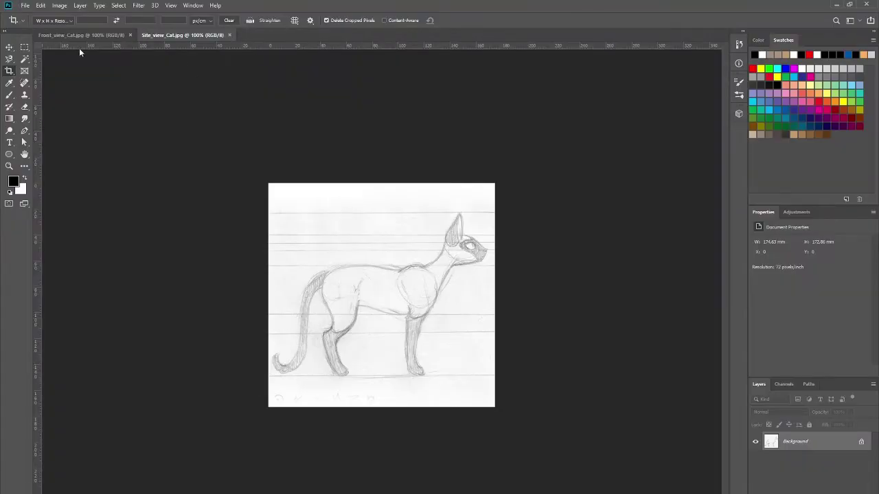
Flip the side-view cat sketch horizontally in Photoshop
{"action": "left_click", "coordinate": [61, 6]}
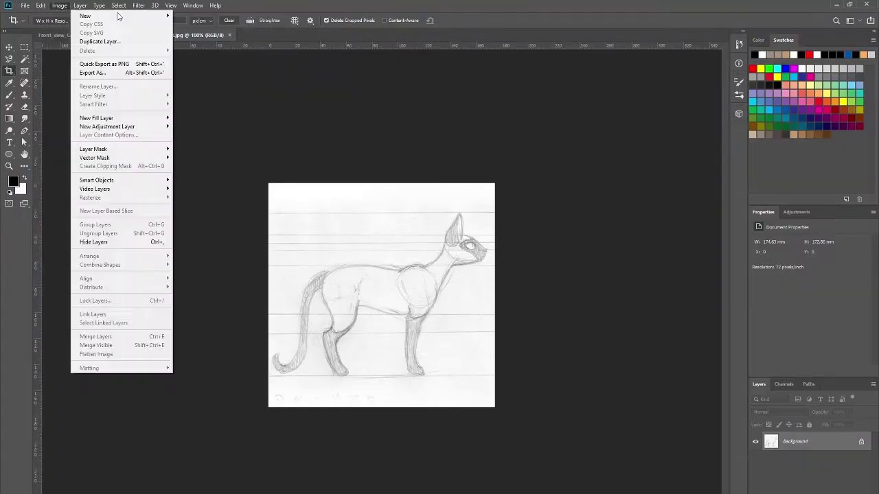
{"action": "left_click", "coordinate": [83, 6]}
{"action": "left_click", "coordinate": [84, 6]}
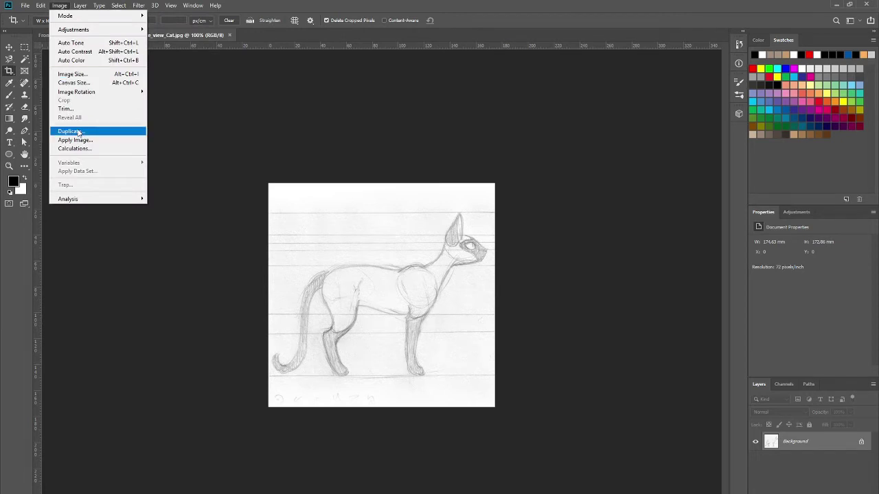
{"action": "mouse_move", "coordinate": [77, 91]}
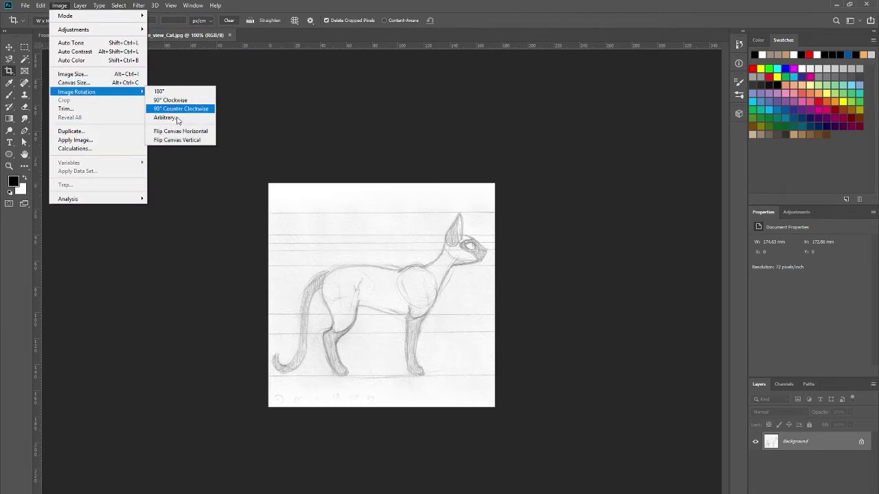
{"action": "left_click", "coordinate": [182, 131]}
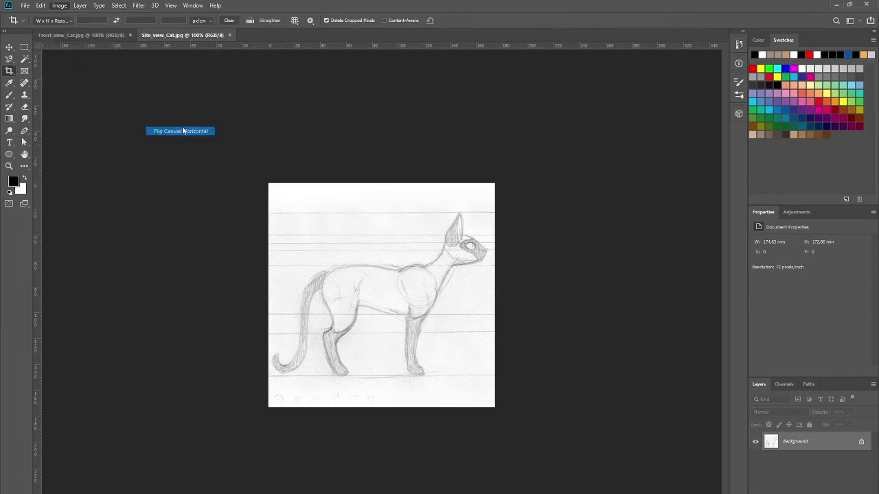
Close both sketch documents, saving the flipped side view, and return to Maya's side view
{"action": "left_click", "coordinate": [234, 35]}
{"action": "left_click", "coordinate": [393, 205]}
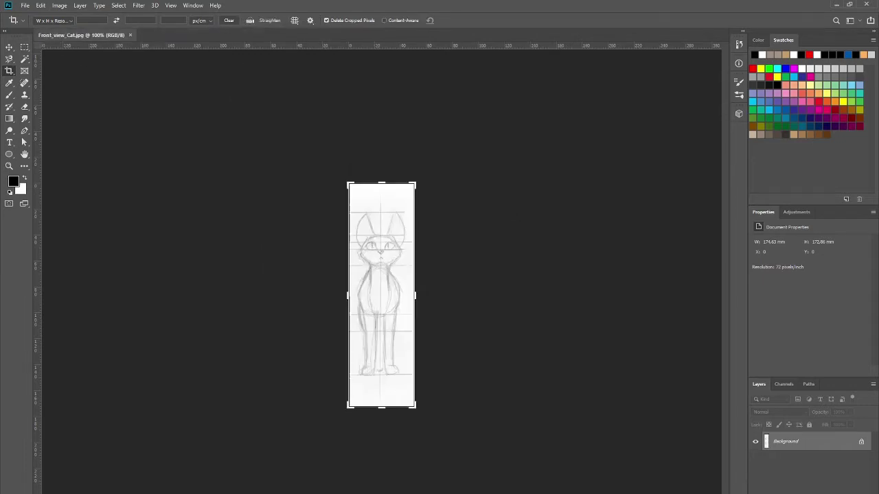
{"action": "left_click", "coordinate": [130, 34]}
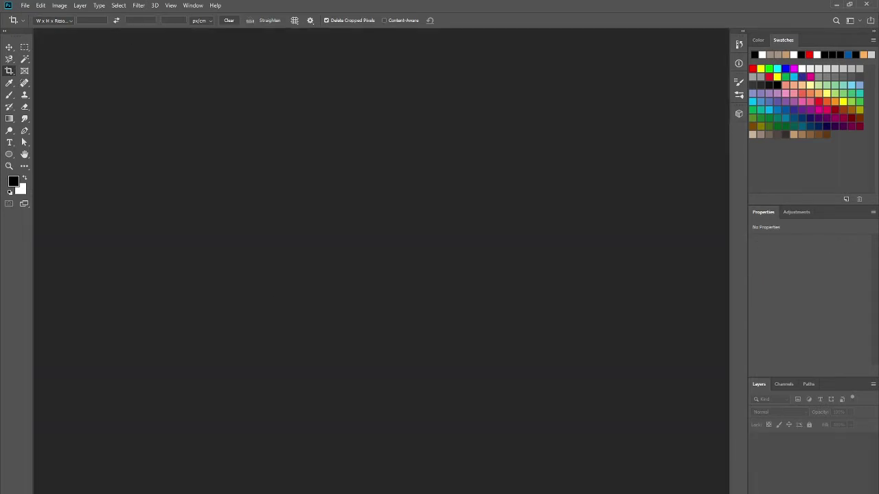
{"action": "key", "text": "super"}
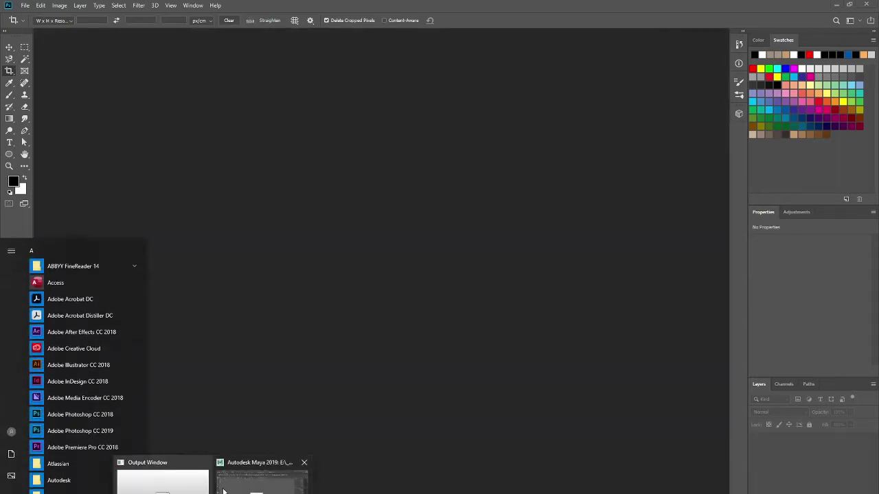
{"action": "left_click", "coordinate": [224, 488]}
{"action": "left_click", "coordinate": [480, 247]}
Delete the side image plane, reimport Site_view_Cat.jpg, and delete that plane too
{"action": "left_click", "coordinate": [418, 252]}
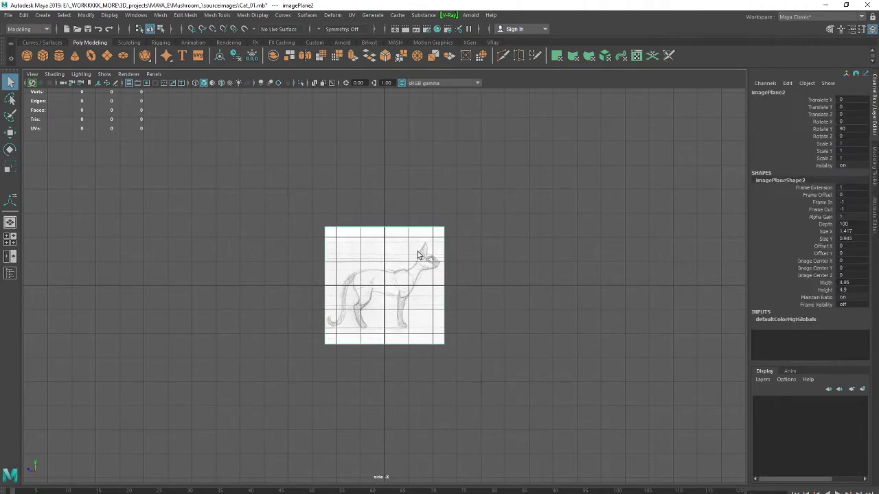
{"action": "key", "text": "Delete"}
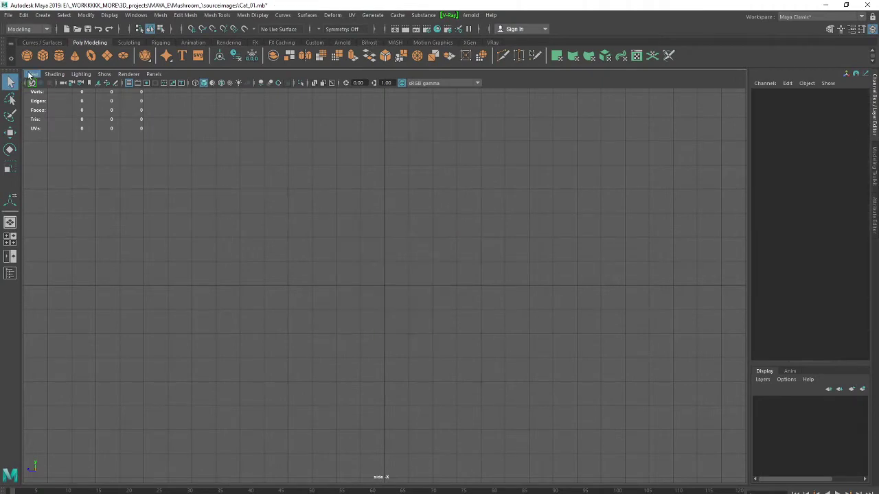
{"action": "left_click", "coordinate": [32, 74]}
{"action": "mouse_move", "coordinate": [50, 278]}
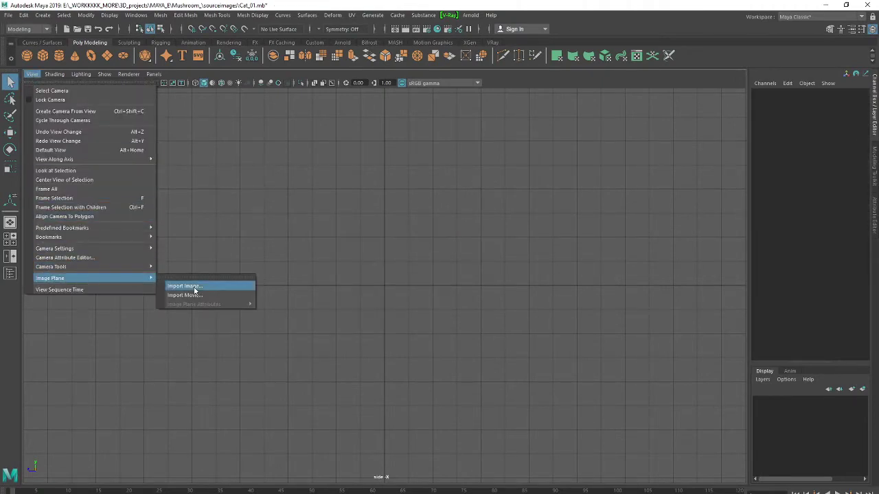
{"action": "left_click", "coordinate": [195, 288]}
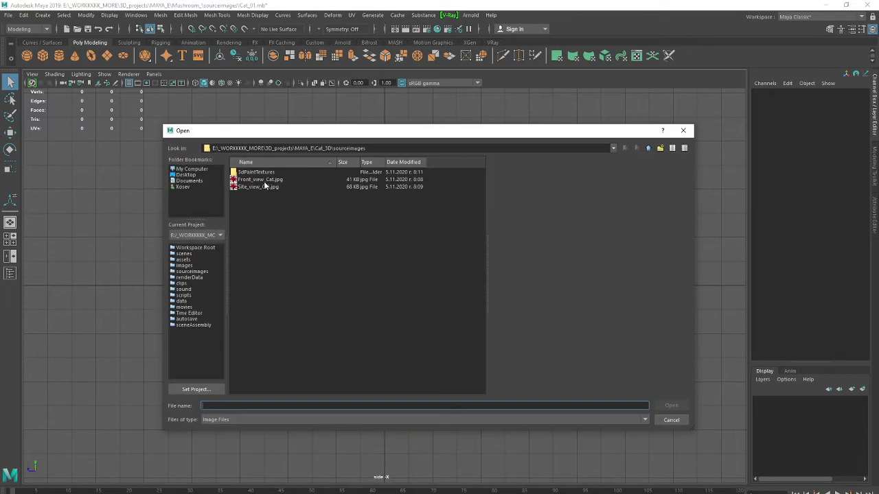
{"action": "double_click", "coordinate": [260, 187]}
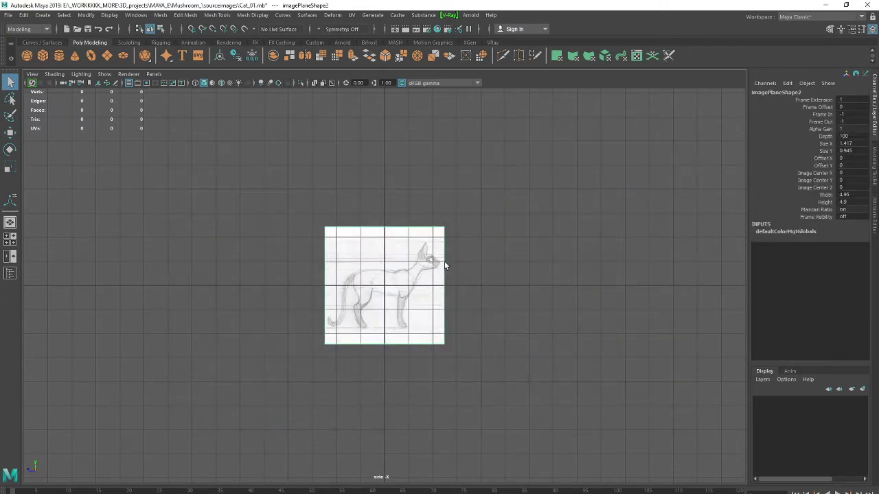
{"action": "left_click", "coordinate": [443, 263]}
{"action": "key", "text": "Delete"}
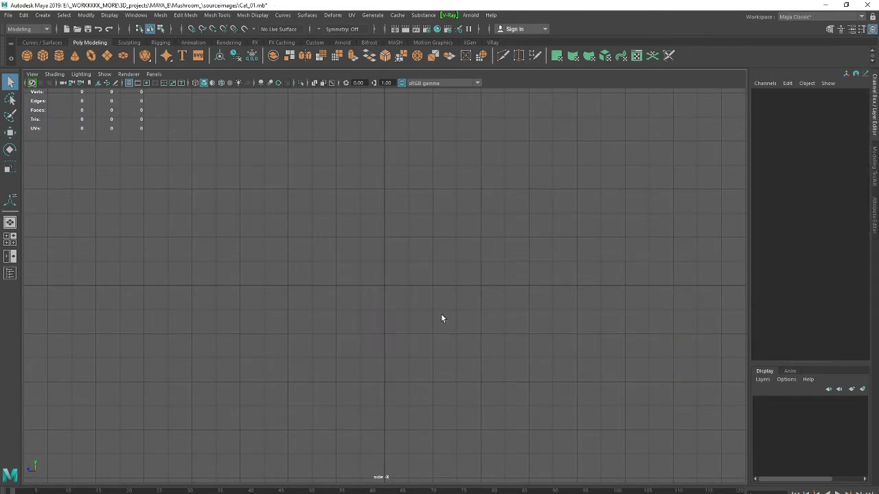
{"action": "key", "text": "super"}
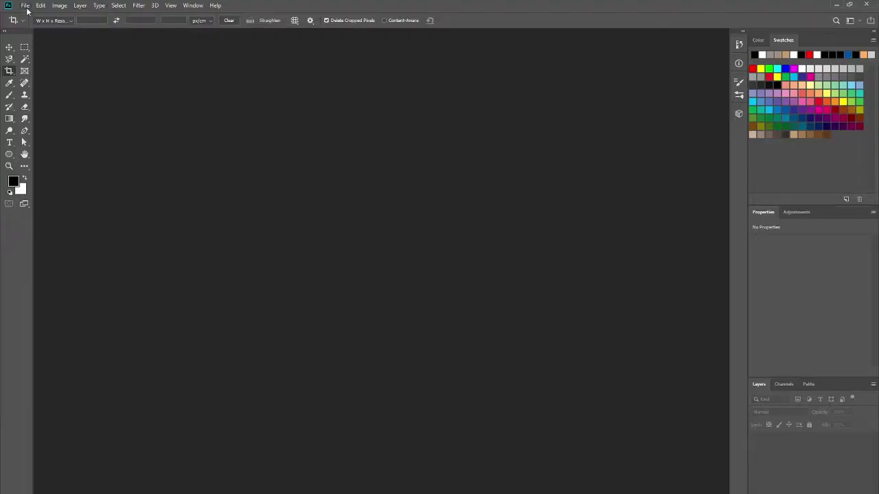
In Photoshop, choose Site_view_Cat.jpg from Blueprints_3D to open, then return to Maya
{"action": "left_click", "coordinate": [24, 5]}
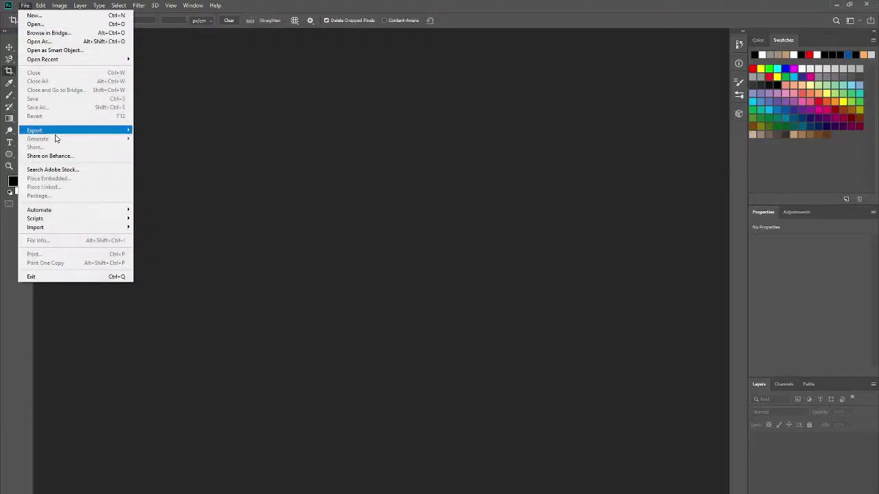
{"action": "left_click", "coordinate": [60, 25]}
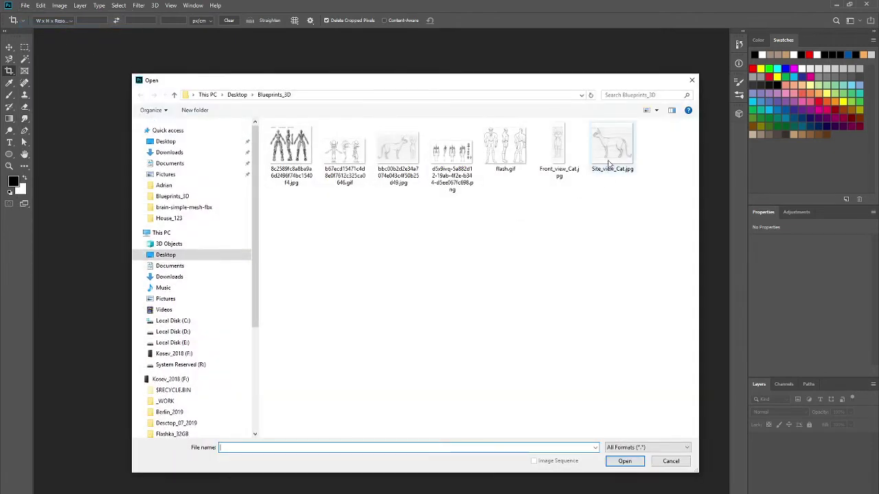
{"action": "left_click", "coordinate": [611, 161]}
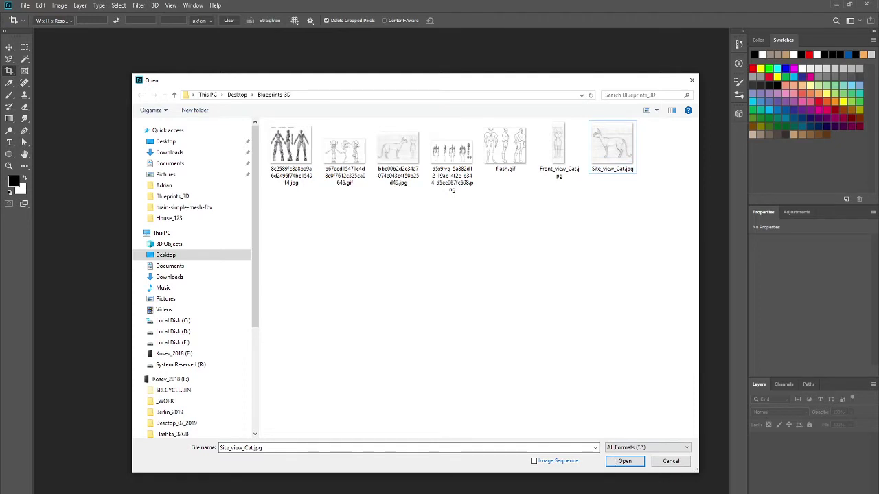
{"action": "key", "text": "super"}
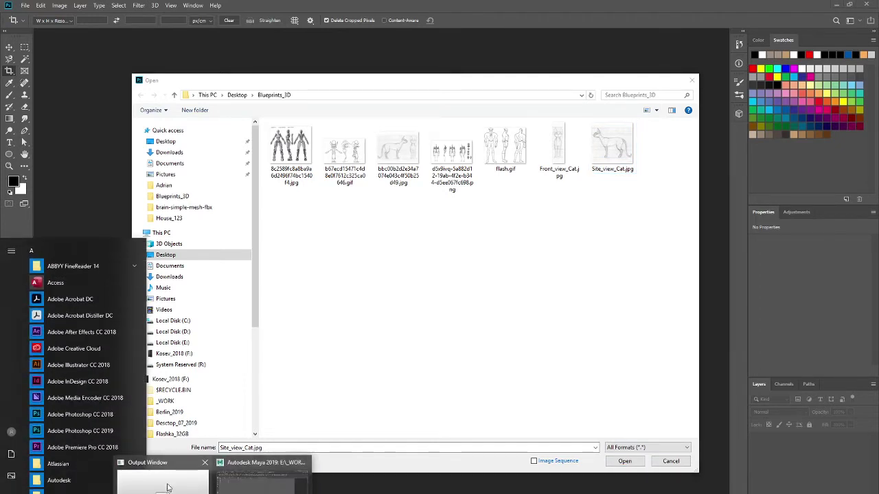
{"action": "left_click", "coordinate": [263, 481]}
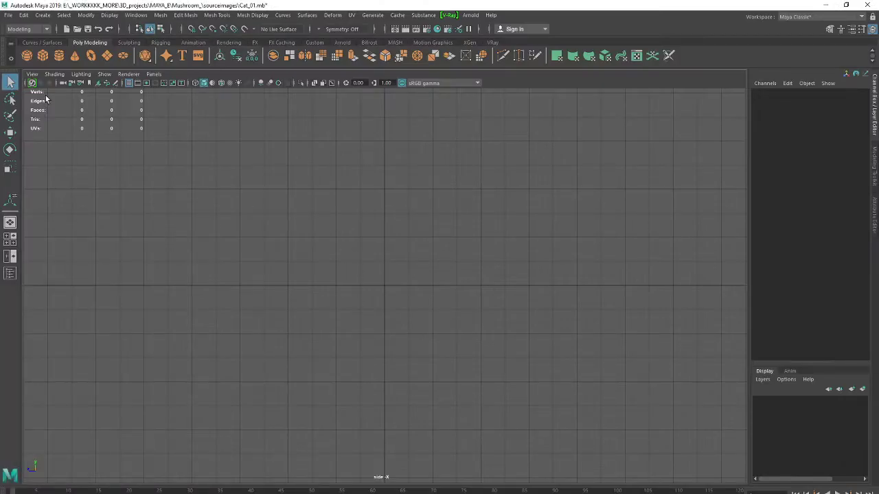
Import Site_view_Cat.jpg as the side view's image plane and select it
{"action": "left_click", "coordinate": [33, 74]}
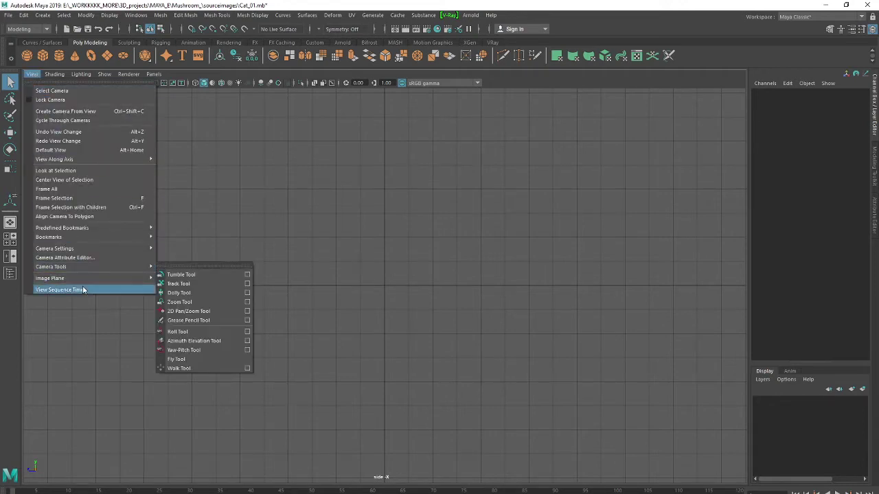
{"action": "mouse_move", "coordinate": [49, 278]}
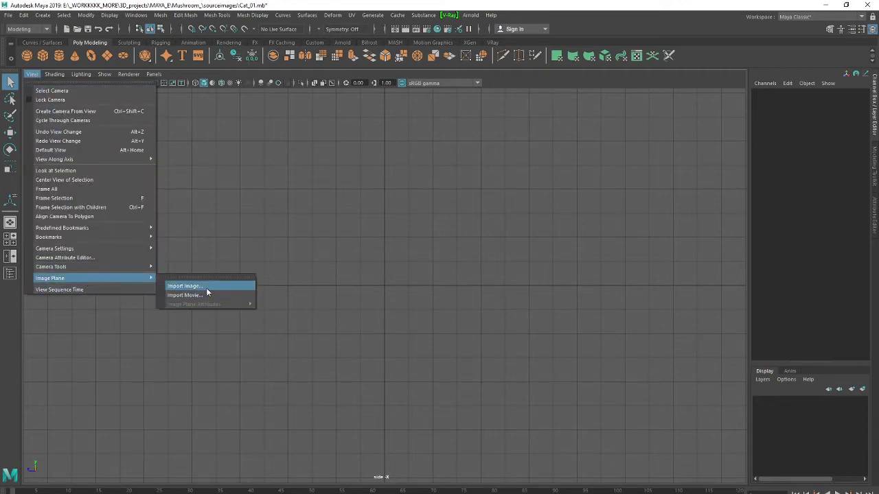
{"action": "left_click", "coordinate": [186, 286]}
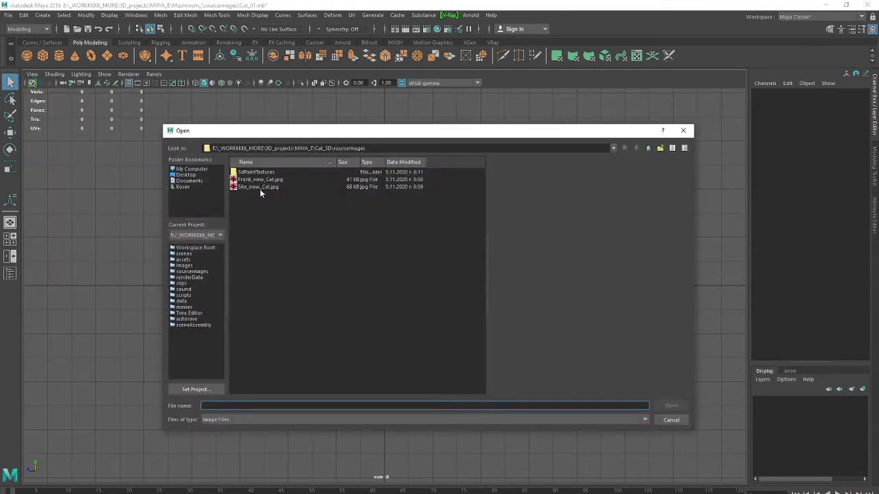
{"action": "double_click", "coordinate": [260, 187]}
{"action": "left_click", "coordinate": [531, 318]}
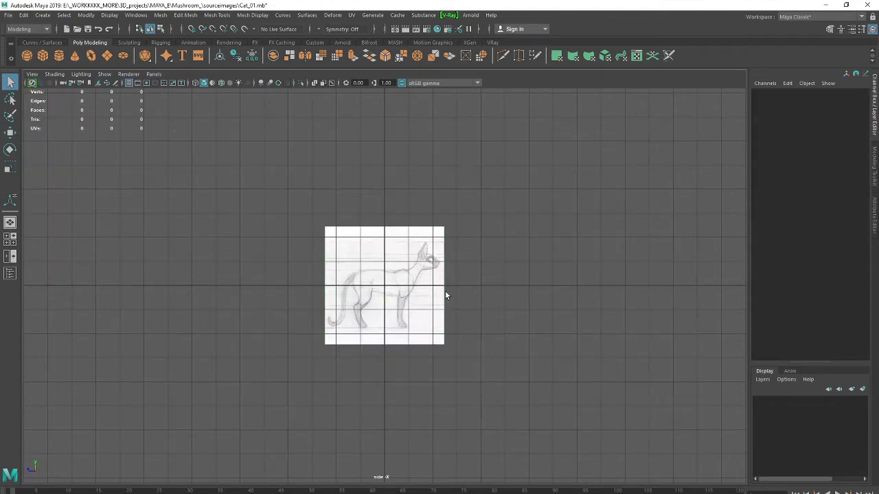
{"action": "left_click", "coordinate": [444, 290]}
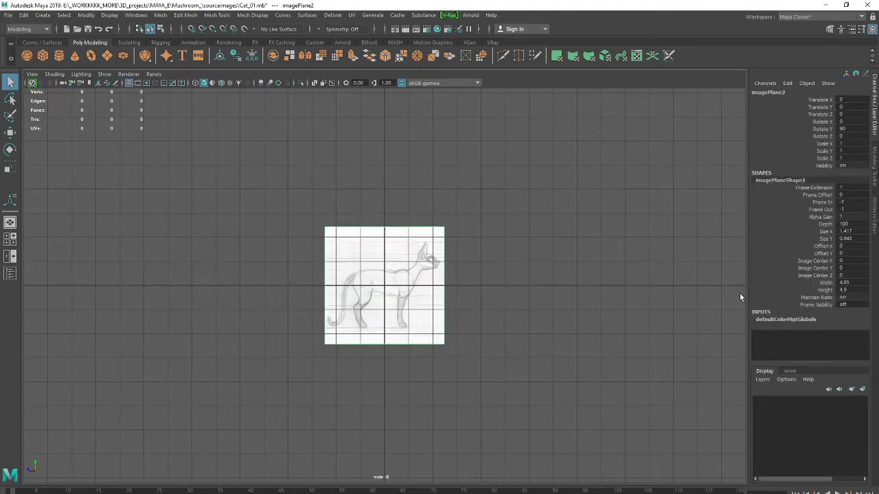
Set the cat image plane's Scale Z to 0
{"action": "double_click", "coordinate": [843, 158]}
{"action": "type", "text": "0"}
{"action": "key", "text": "Return"}
Reselect the cat image plane and show imagePlaneShape2 in the Attribute Editor
{"action": "left_click", "coordinate": [605, 204]}
{"action": "left_click", "coordinate": [328, 271]}
{"action": "left_click", "coordinate": [32, 75]}
{"action": "left_click", "coordinate": [253, 214]}
{"action": "key", "text": "ctrl+a"}
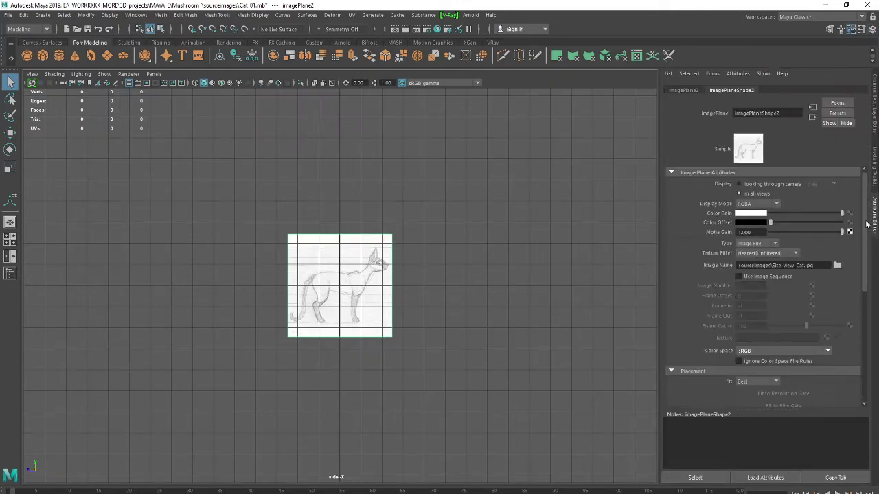
Scroll through the cat image plane's placement attributes in the Attribute Editor
{"action": "scroll", "coordinate": [858, 275], "scroll_direction": "down", "scroll_amount": 5}
{"action": "scroll", "coordinate": [852, 324], "scroll_direction": "down", "scroll_amount": 2}
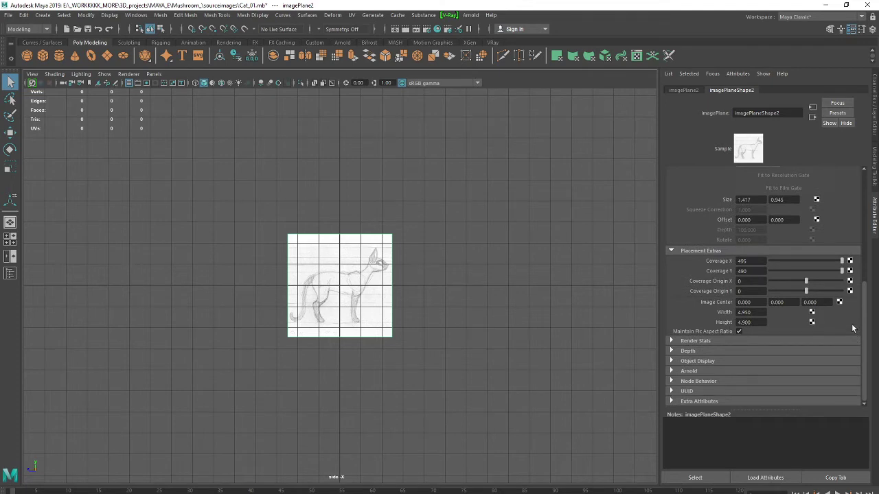
{"action": "scroll", "coordinate": [852, 323], "scroll_direction": "up", "scroll_amount": 1}
{"action": "scroll", "coordinate": [853, 328], "scroll_direction": "down", "scroll_amount": 1}
{"action": "scroll", "coordinate": [855, 326], "scroll_direction": "up", "scroll_amount": 2}
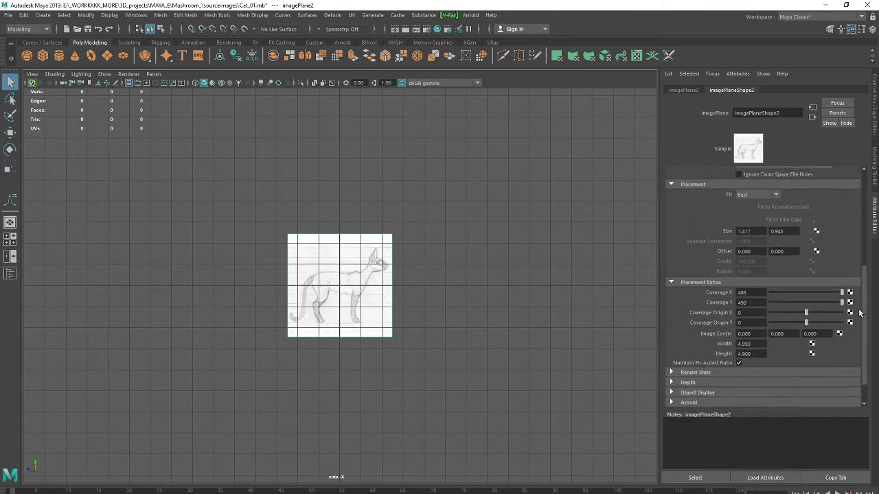
{"action": "scroll", "coordinate": [860, 320], "scroll_direction": "down", "scroll_amount": 1}
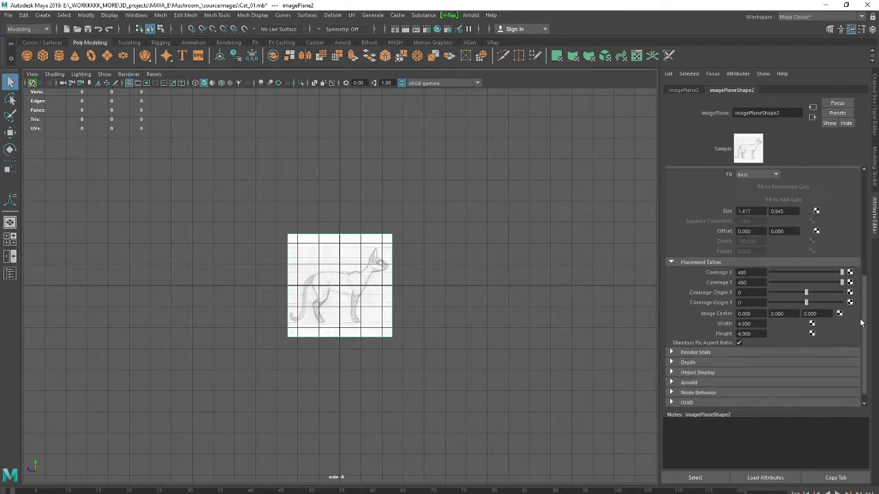
{"action": "left_click_drag", "start_coordinate": [861, 324], "coordinate": [861, 331]}
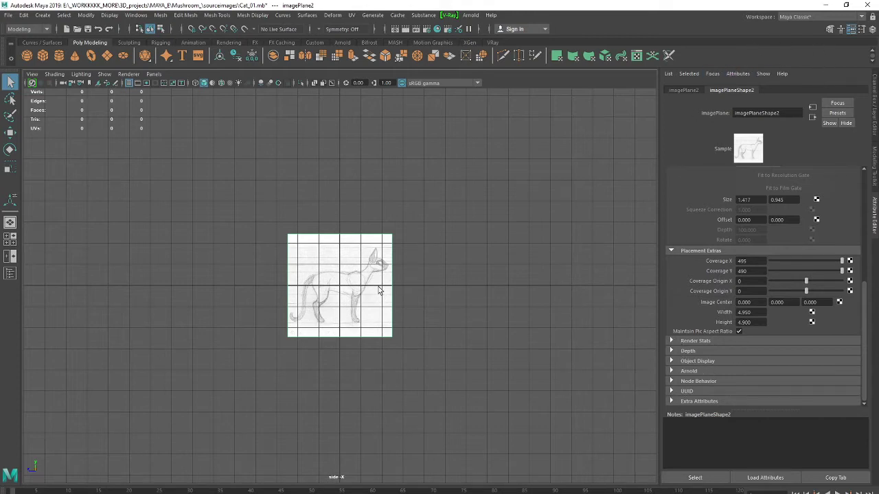
Reselect the cat image plane and expand its Object Display settings
{"action": "left_click", "coordinate": [407, 292]}
{"action": "left_click", "coordinate": [372, 302]}
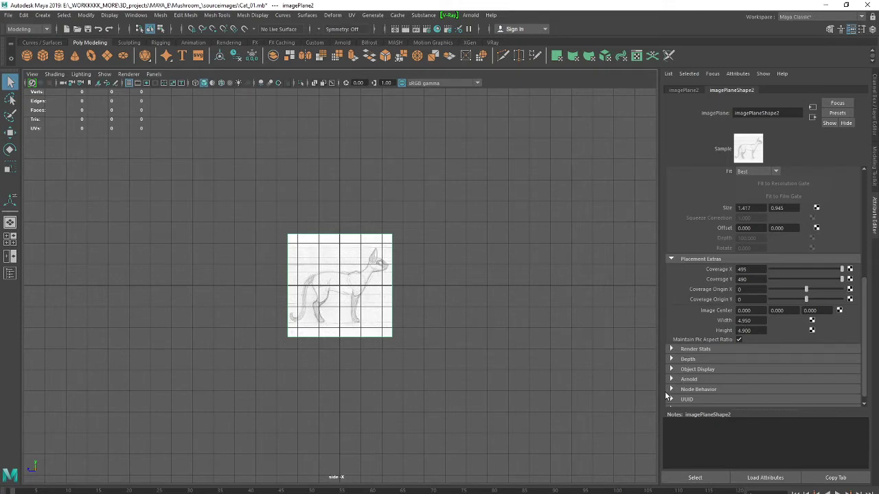
{"action": "left_click", "coordinate": [562, 399]}
{"action": "left_click", "coordinate": [357, 302]}
{"action": "mouse_move", "coordinate": [864, 305]}
{"action": "left_mouse_down"}
{"action": "mouse_move", "coordinate": [869, 243]}
{"action": "mouse_move", "coordinate": [864, 309]}
{"action": "left_mouse_up"}
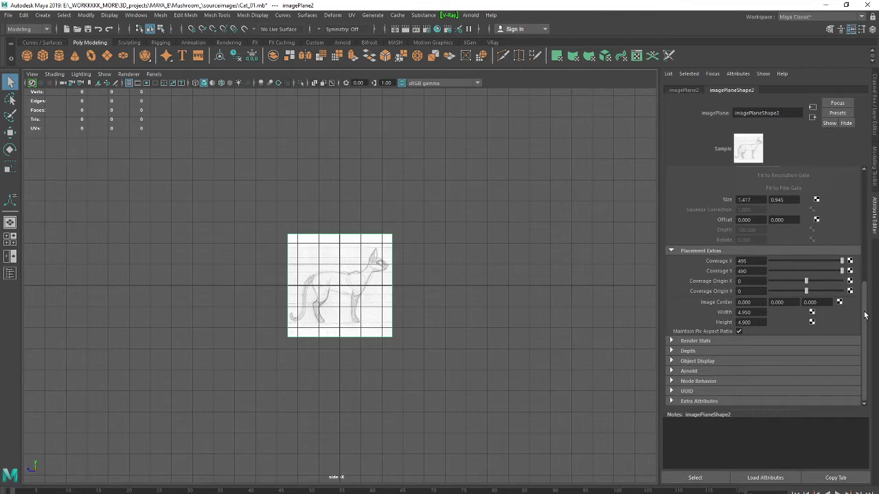
{"action": "left_click", "coordinate": [674, 362]}
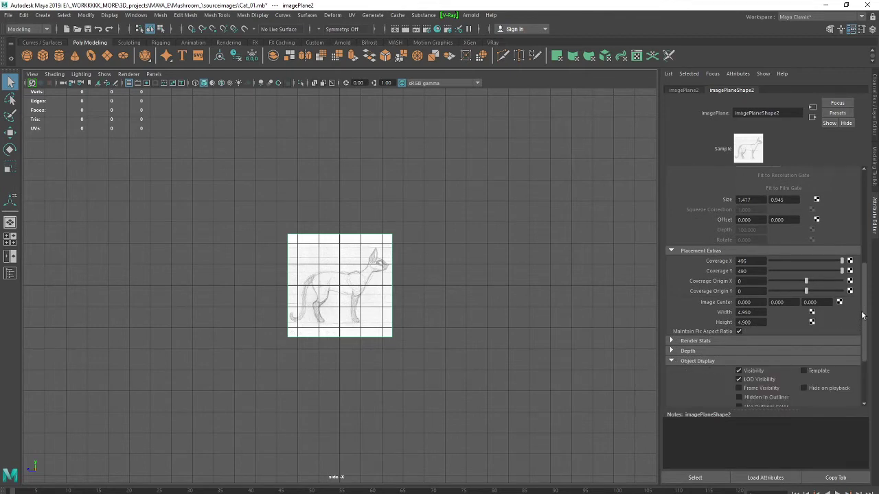
{"action": "left_click_drag", "start_coordinate": [863, 315], "coordinate": [862, 354]}
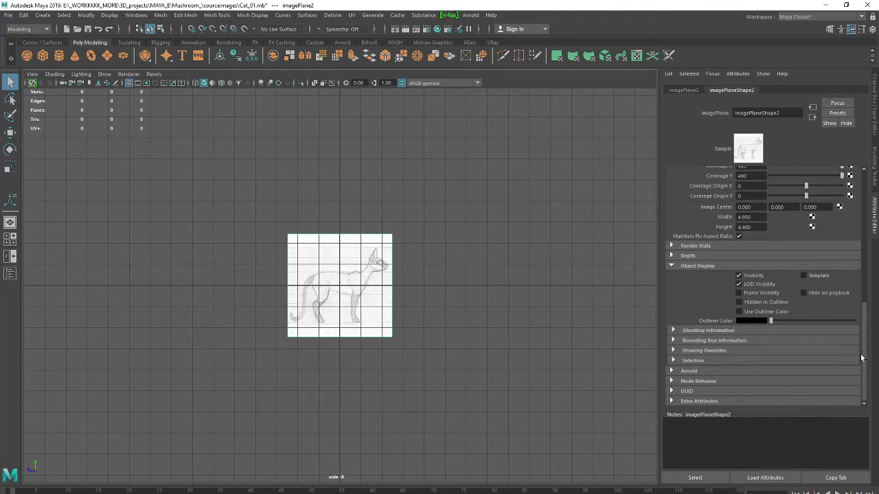
{"action": "left_click_drag", "start_coordinate": [863, 354], "coordinate": [861, 346]}
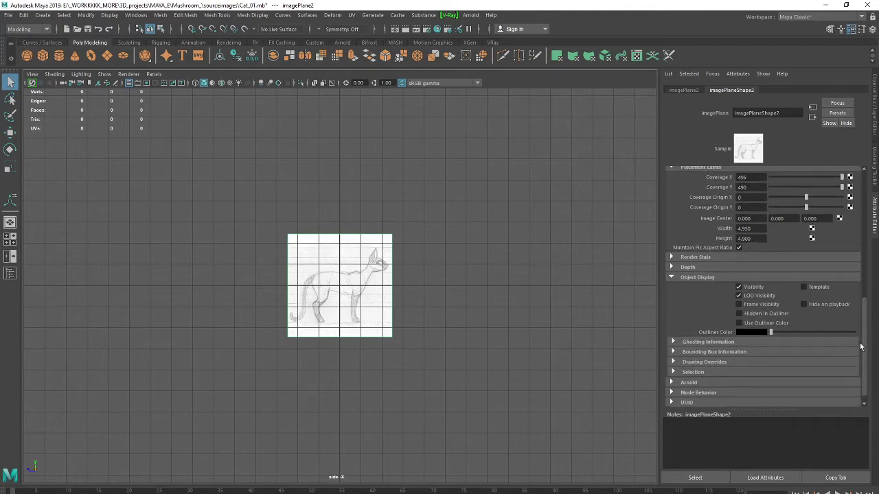
{"action": "key", "text": "super"}
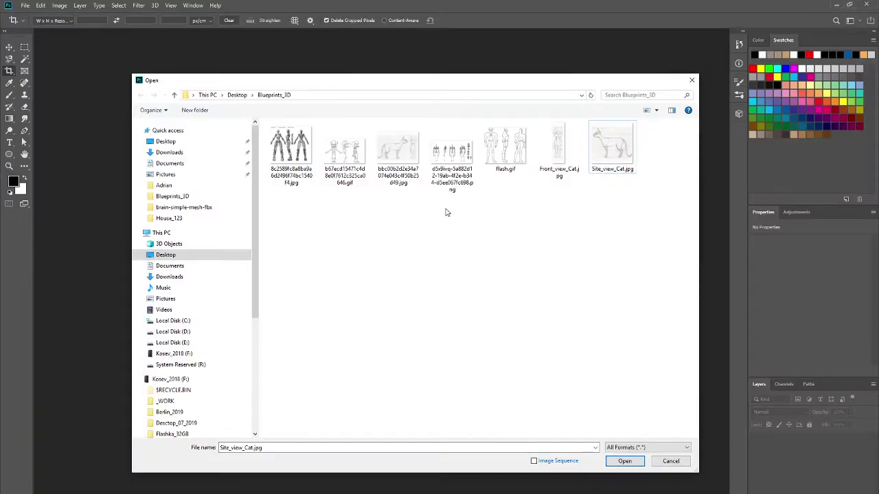
Open Site_view_Cat.jpg in Photoshop and browse the File, Select and Layer menus
{"action": "double_click", "coordinate": [616, 158]}
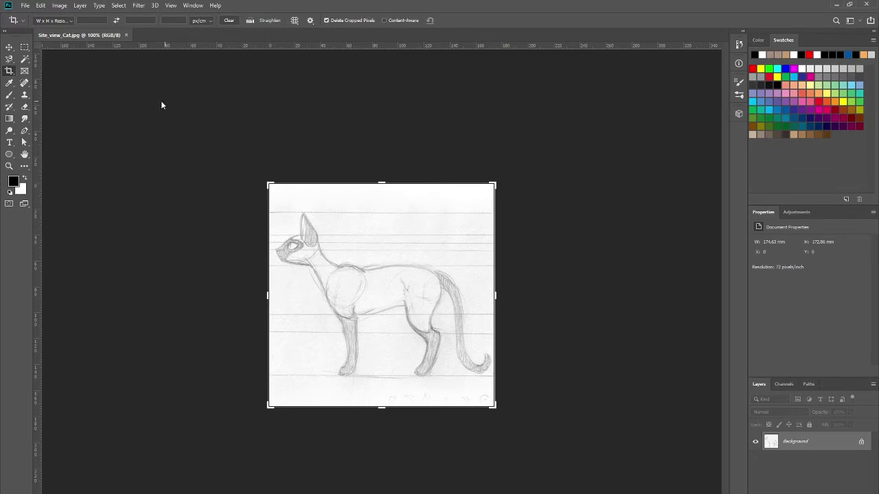
{"action": "left_click", "coordinate": [24, 6]}
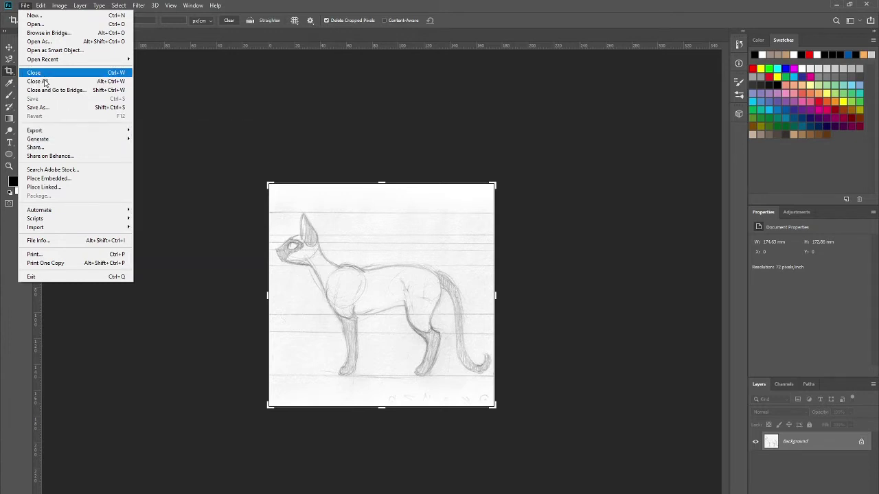
{"action": "left_click", "coordinate": [24, 6]}
{"action": "left_click", "coordinate": [120, 6]}
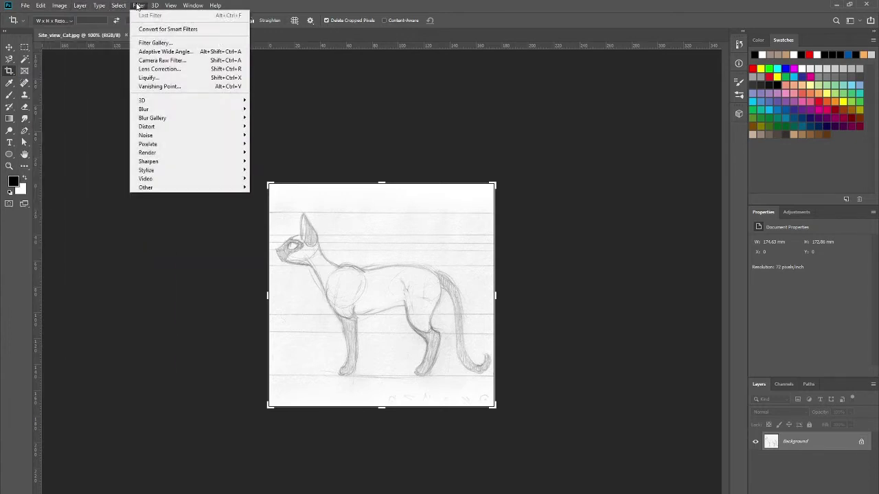
{"action": "left_click", "coordinate": [137, 5]}
{"action": "left_click", "coordinate": [78, 5]}
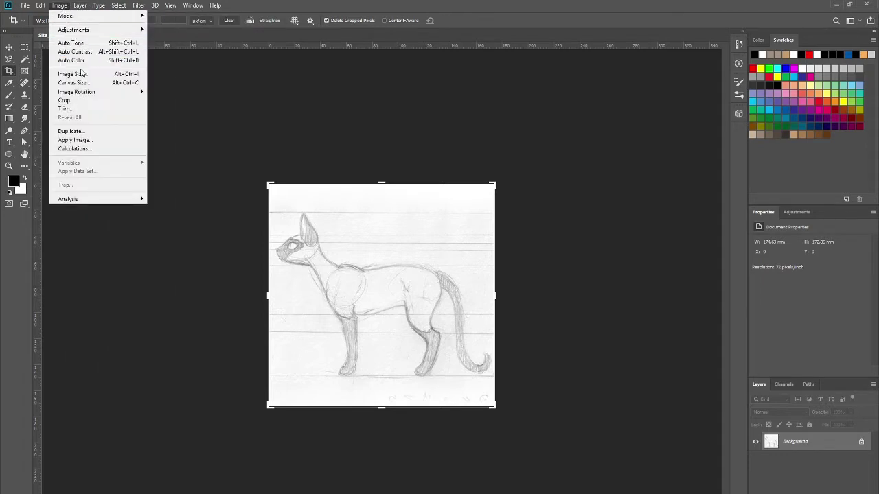
Save the image as Site_view_Cat_1.jpg, accepting the default JPEG options
{"action": "left_click", "coordinate": [281, 121]}
{"action": "left_click", "coordinate": [25, 6]}
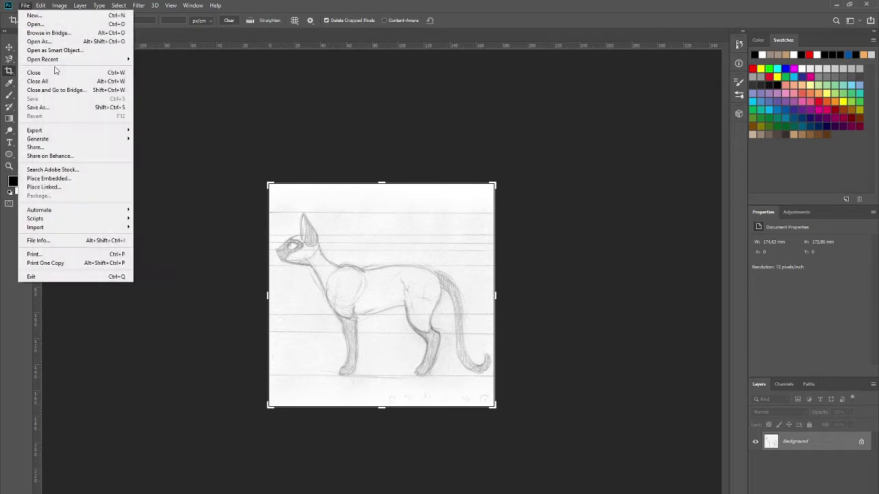
{"action": "left_click", "coordinate": [66, 109]}
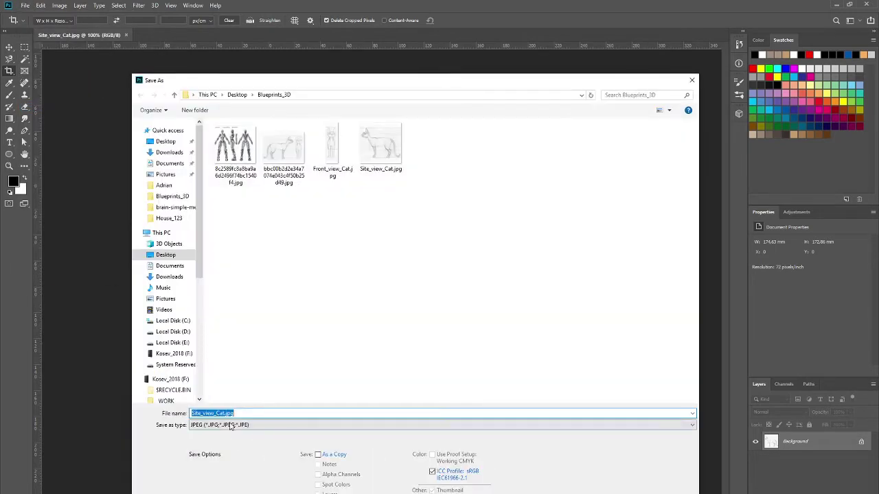
{"action": "left_click", "coordinate": [227, 414]}
{"action": "type", "text": "_1"}
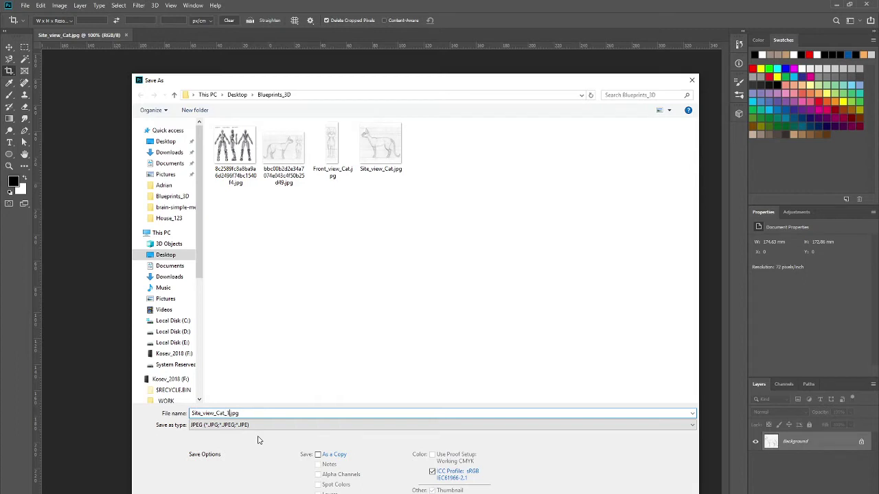
{"action": "key", "text": "Return"}
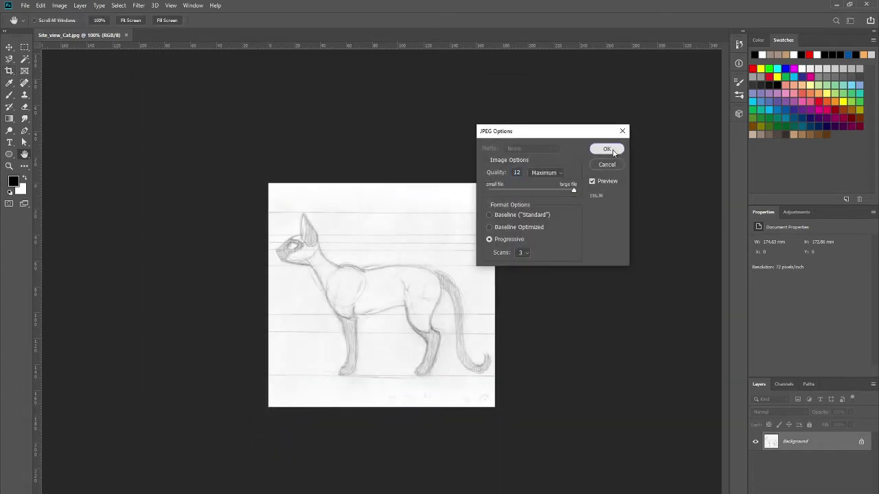
{"action": "left_click", "coordinate": [607, 149]}
{"action": "key", "text": "super"}
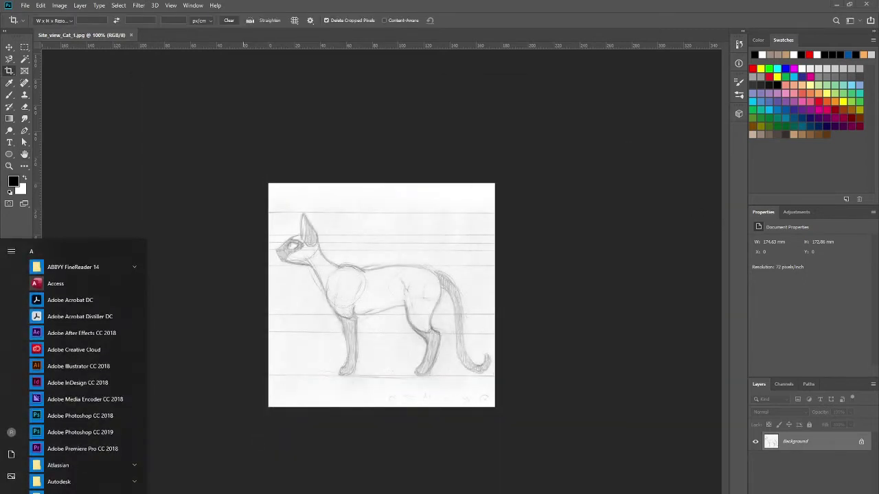
Back in Maya, delete the old side-view image plane
{"action": "left_click", "coordinate": [261, 474]}
{"action": "left_click", "coordinate": [521, 261]}
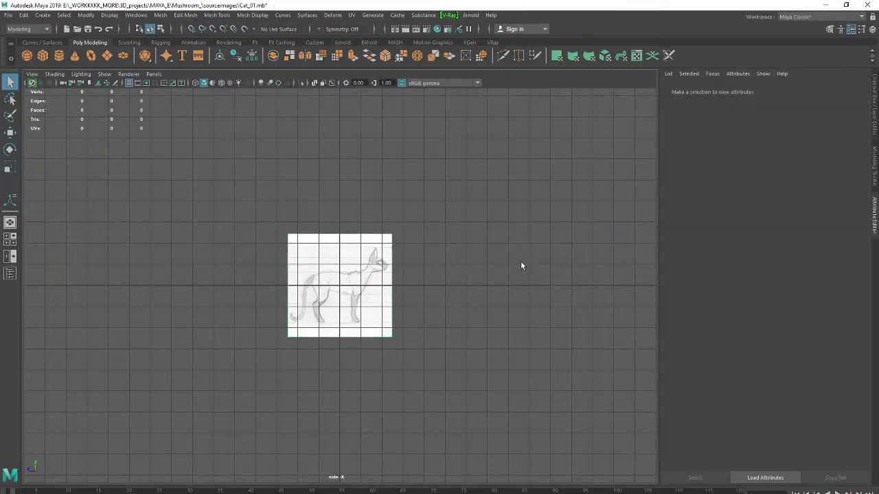
{"action": "left_click_drag", "start_coordinate": [275, 219], "coordinate": [434, 305]}
{"action": "key", "text": "Delete"}
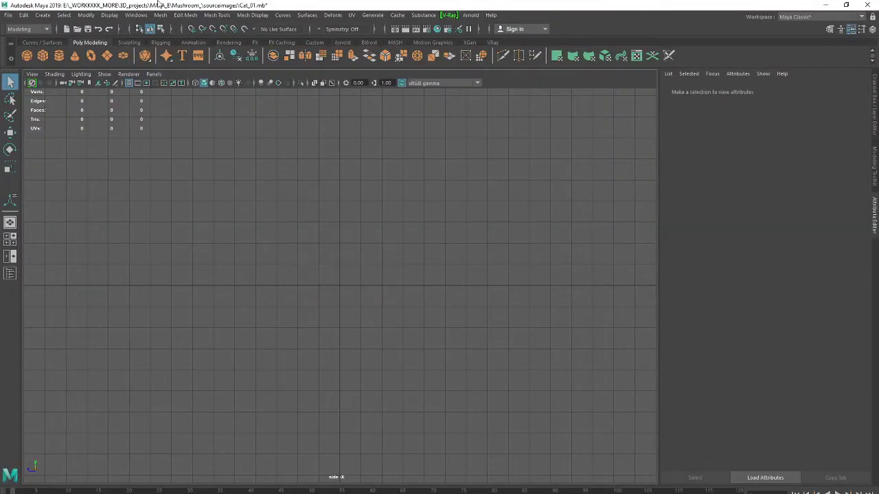
Import Site_view_Cat.jpg as the new side image plane and view it in perspective
{"action": "left_click", "coordinate": [32, 74]}
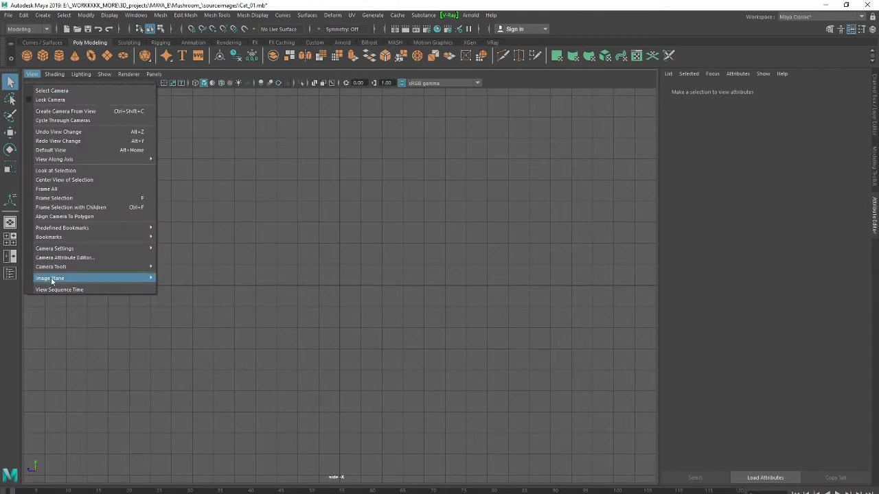
{"action": "mouse_move", "coordinate": [50, 278]}
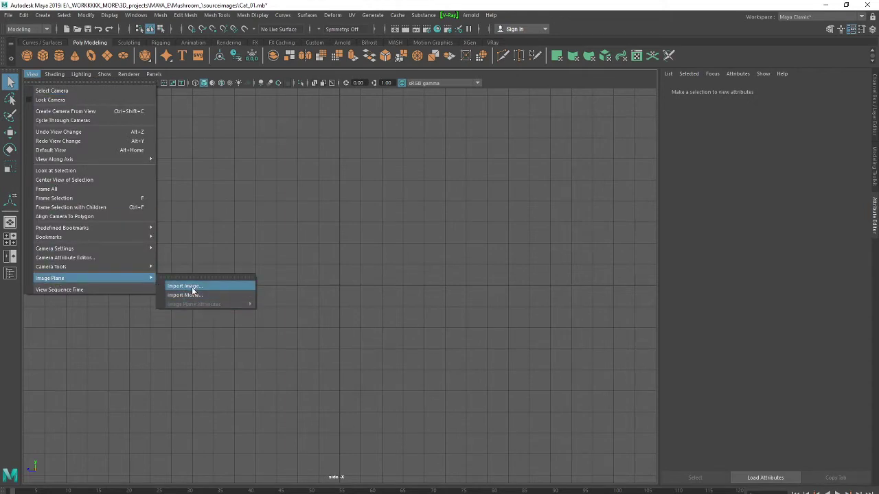
{"action": "left_click", "coordinate": [191, 286]}
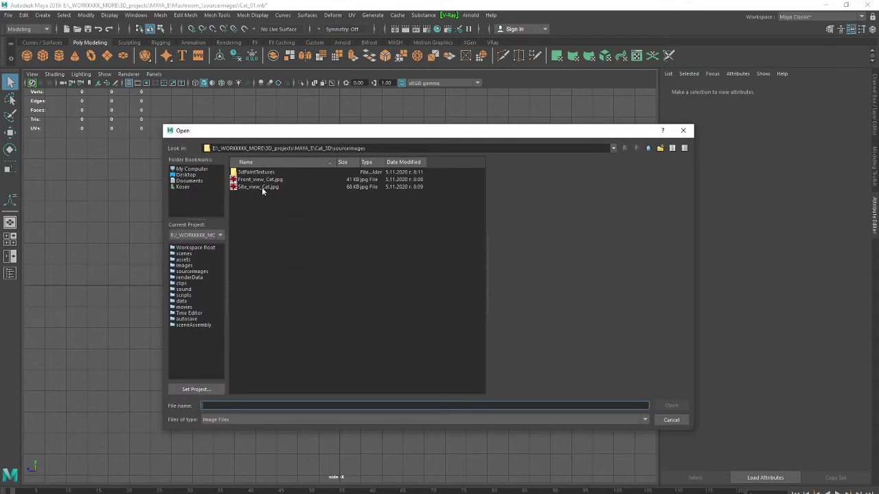
{"action": "double_click", "coordinate": [262, 187]}
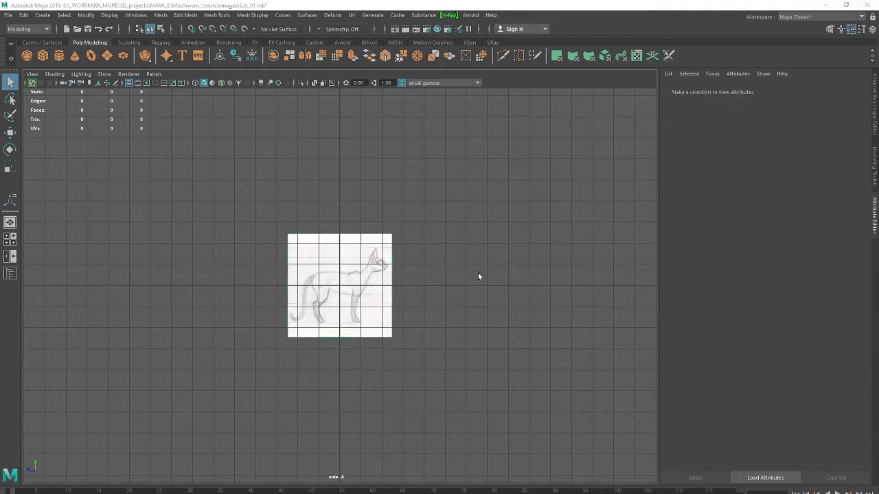
{"action": "key", "text": "space"}
{"action": "key", "text": "space"}
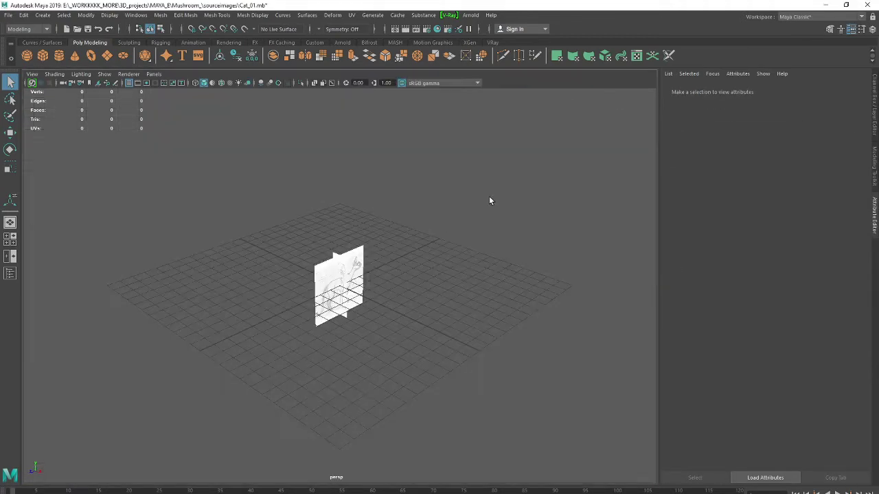
Rotate the side cat image plane to Rotate Y 270
{"action": "left_click", "coordinate": [358, 295]}
{"action": "key", "text": "e"}
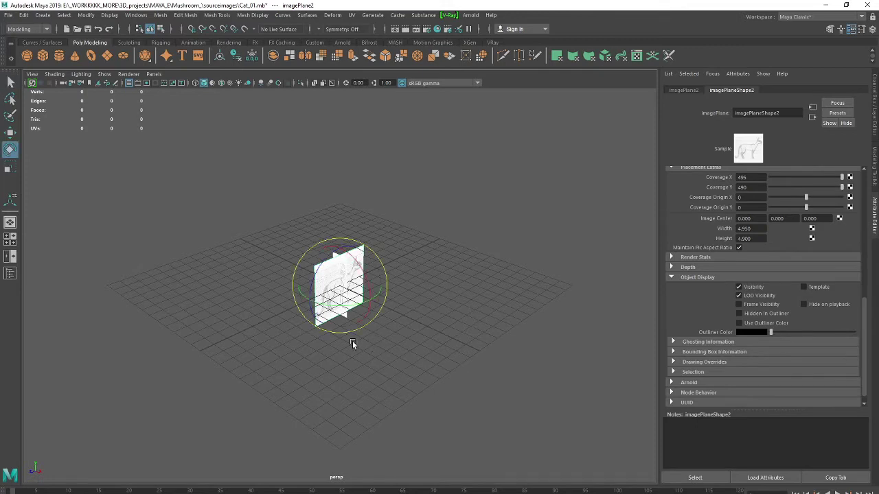
{"action": "mouse_move", "coordinate": [352, 340]}
{"action": "left_mouse_down"}
{"action": "mouse_move", "coordinate": [471, 236]}
{"action": "mouse_move", "coordinate": [571, 261]}
{"action": "left_mouse_up"}
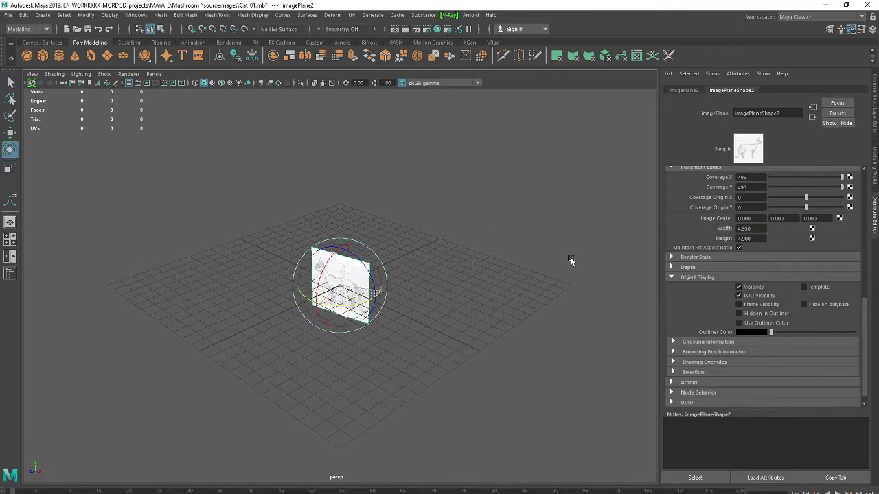
{"action": "mouse_move", "coordinate": [341, 334]}
{"action": "left_mouse_down"}
{"action": "mouse_move", "coordinate": [341, 307]}
{"action": "mouse_move", "coordinate": [391, 304]}
{"action": "mouse_move", "coordinate": [381, 307]}
{"action": "left_mouse_up"}
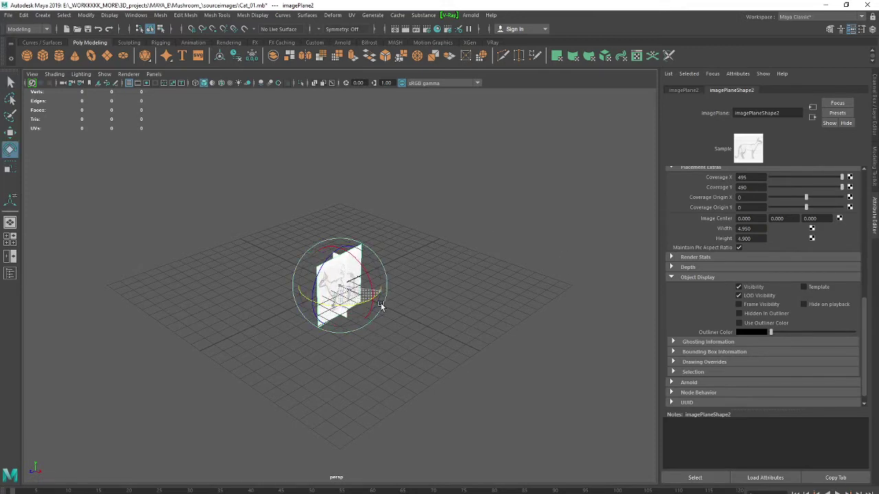
{"action": "left_click", "coordinate": [875, 103]}
{"action": "double_click", "coordinate": [851, 129]}
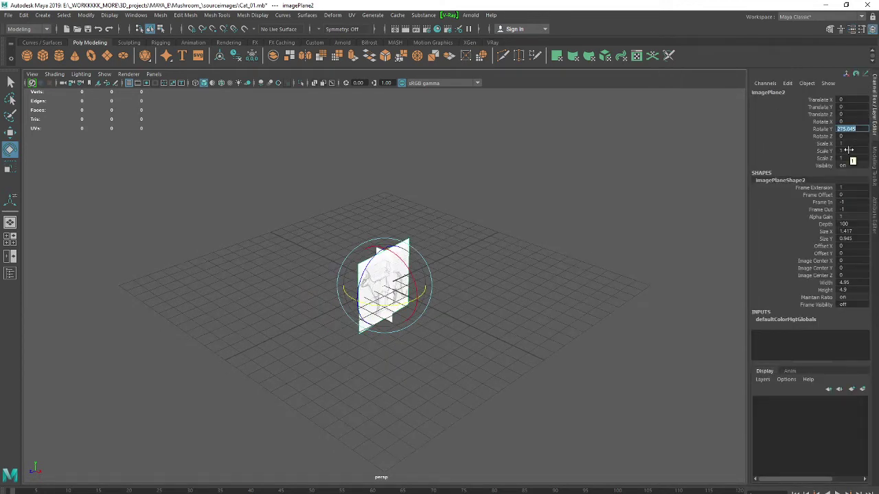
{"action": "mouse_move", "coordinate": [627, 219]}
{"action": "left_mouse_down", "text": "alt"}
{"action": "mouse_move", "coordinate": [598, 291]}
{"action": "mouse_move", "coordinate": [474, 288]}
{"action": "mouse_move", "coordinate": [499, 318]}
{"action": "mouse_move", "coordinate": [619, 219]}
{"action": "left_mouse_up", "text": "alt"}
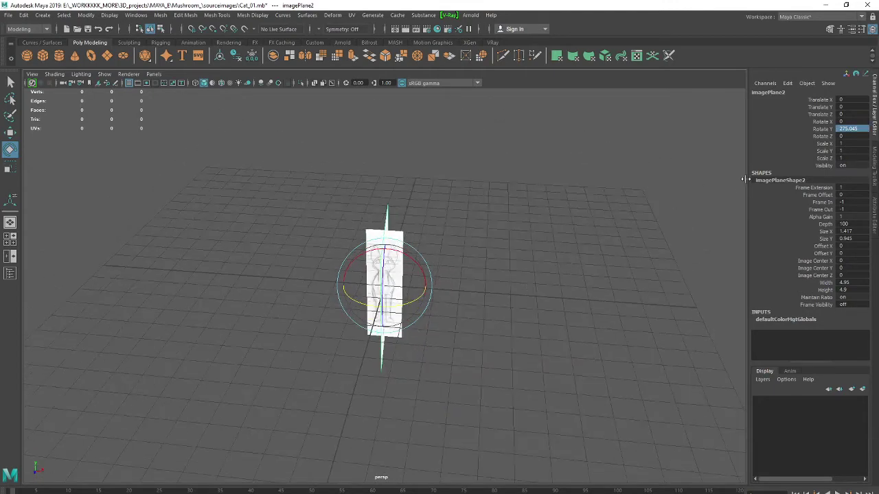
{"action": "key", "text": "7"}
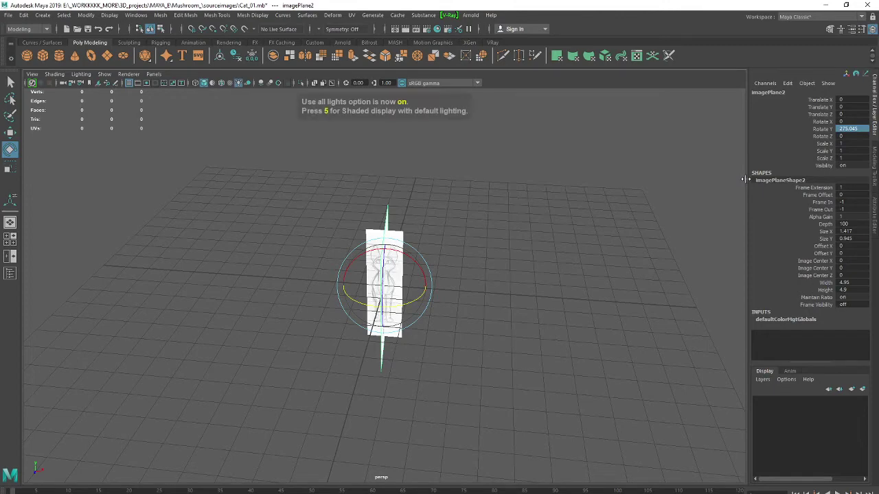
{"action": "left_click", "coordinate": [843, 129]}
{"action": "type", "text": "270"}
{"action": "key", "text": "Return"}
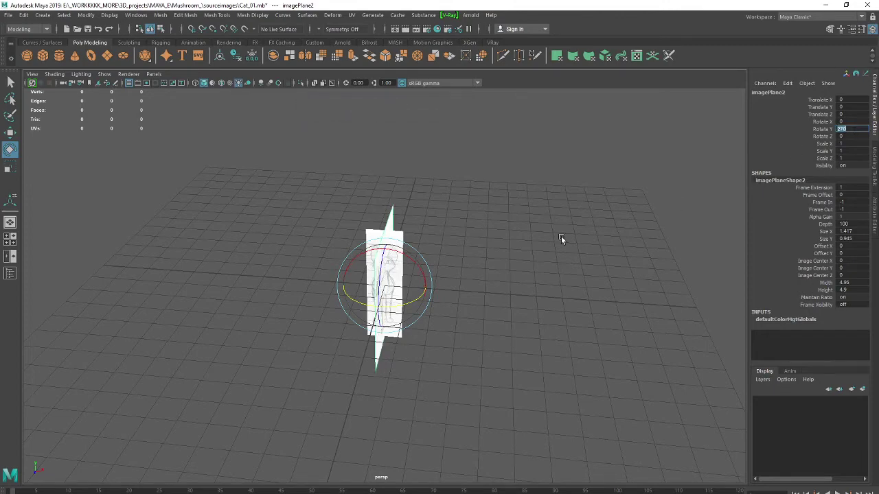
Move the side plane along X and the front plane apart, then show four views
{"action": "left_click", "coordinate": [560, 238]}
{"action": "left_click_drag", "start_coordinate": [561, 238], "coordinate": [449, 362], "text": "alt"}
{"action": "key", "text": "ctrl+z"}
{"action": "left_click_drag", "start_coordinate": [559, 421], "coordinate": [588, 429], "text": "alt"}
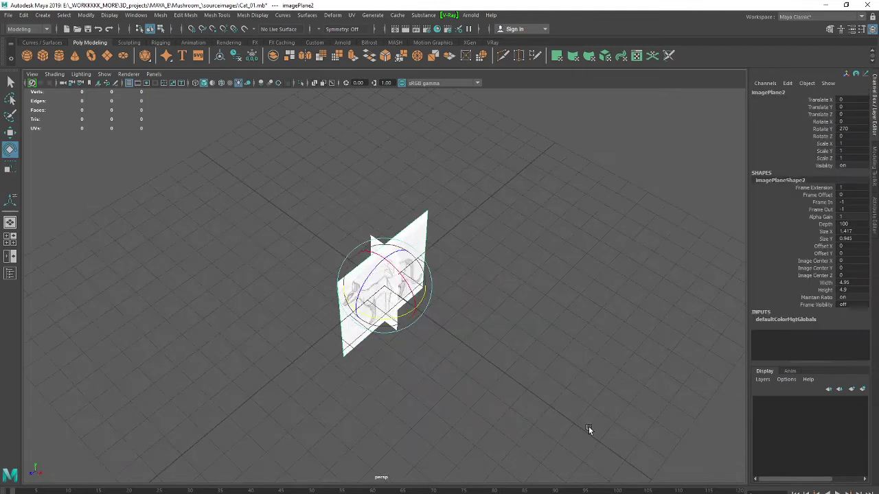
{"action": "key", "text": "w"}
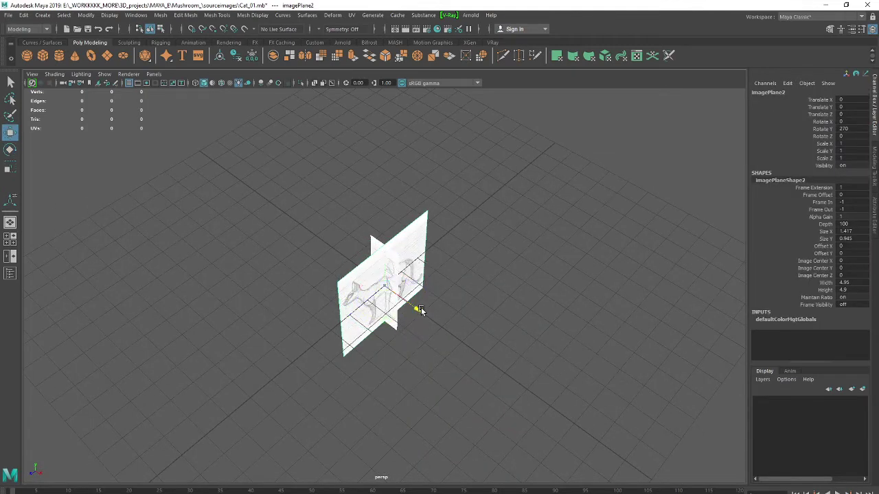
{"action": "left_click_drag", "start_coordinate": [417, 308], "coordinate": [344, 252]}
{"action": "left_click", "coordinate": [387, 276]}
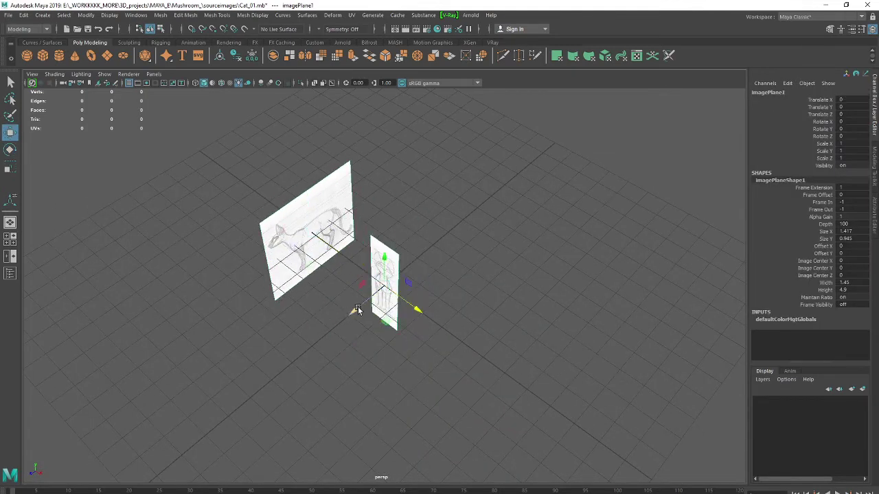
{"action": "left_click_drag", "start_coordinate": [357, 309], "coordinate": [481, 267]}
{"action": "left_click", "coordinate": [482, 267]}
{"action": "mouse_move", "coordinate": [491, 359]}
{"action": "left_mouse_down", "text": "alt"}
{"action": "mouse_move", "coordinate": [484, 327]}
{"action": "mouse_move", "coordinate": [534, 325]}
{"action": "left_mouse_up", "text": "alt"}
{"action": "key", "text": "space"}
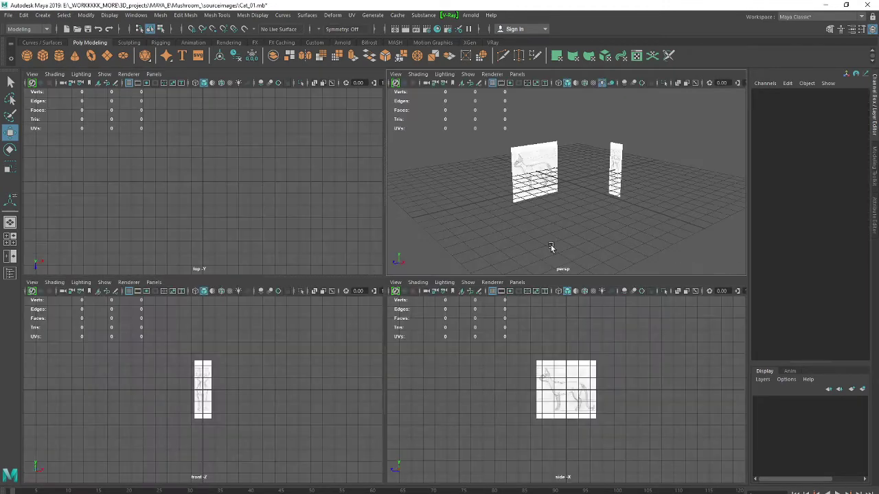
Lower the side image plane's (imagePlaneShape2) Color Gain to dim it
{"action": "key", "text": "space"}
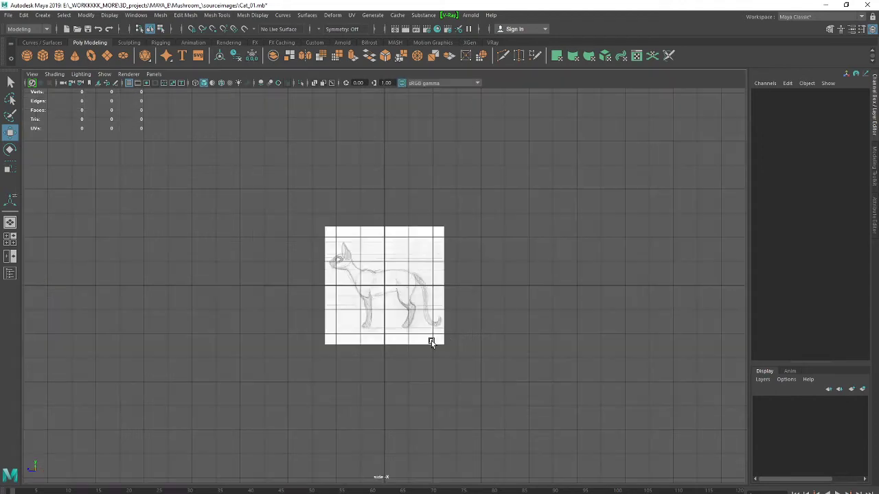
{"action": "left_click_drag", "start_coordinate": [432, 343], "coordinate": [499, 352], "text": "alt"}
{"action": "left_click", "coordinate": [418, 279]}
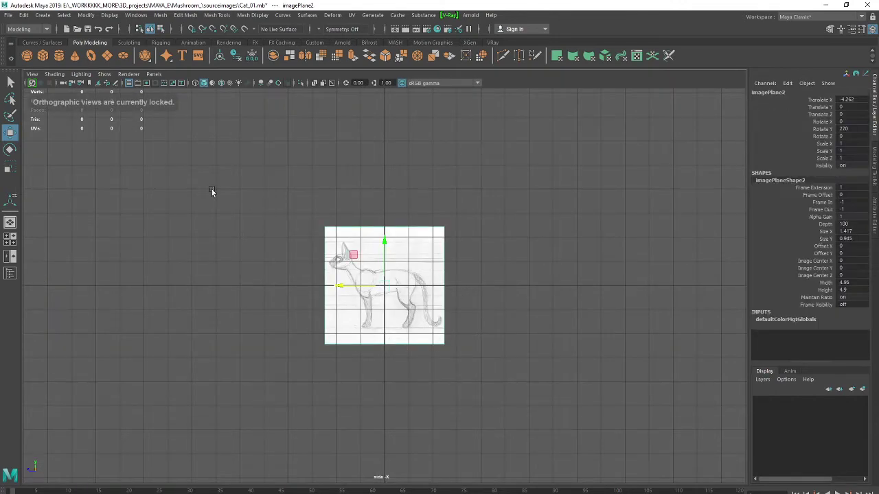
{"action": "left_click", "coordinate": [32, 74]}
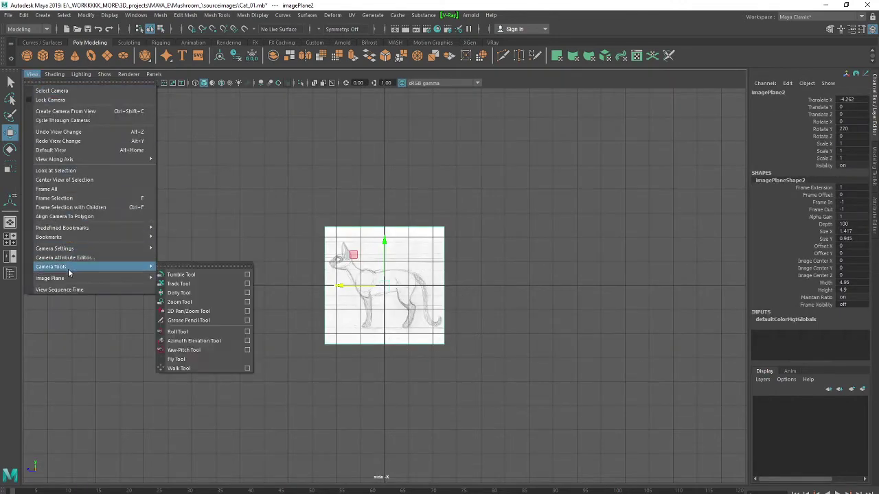
{"action": "mouse_move", "coordinate": [49, 278]}
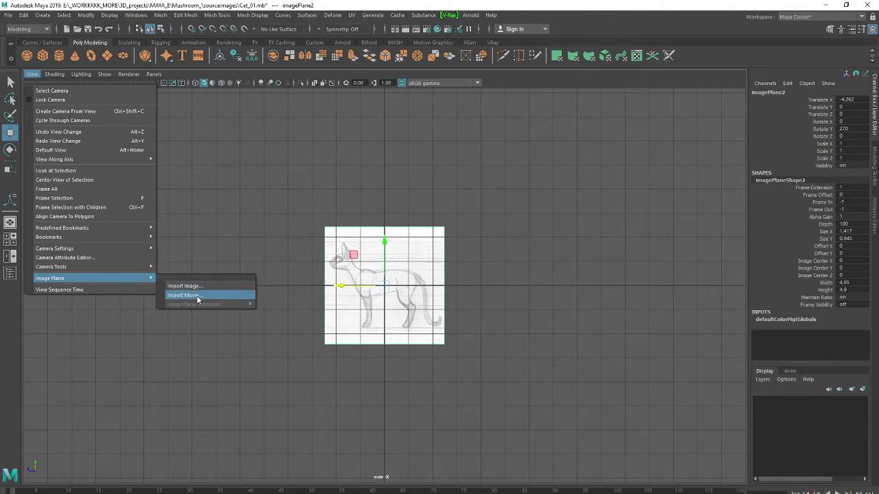
{"action": "left_click", "coordinate": [308, 278]}
{"action": "left_click", "coordinate": [337, 284]}
{"action": "left_click", "coordinate": [355, 282]}
{"action": "key", "text": "ctrl+a"}
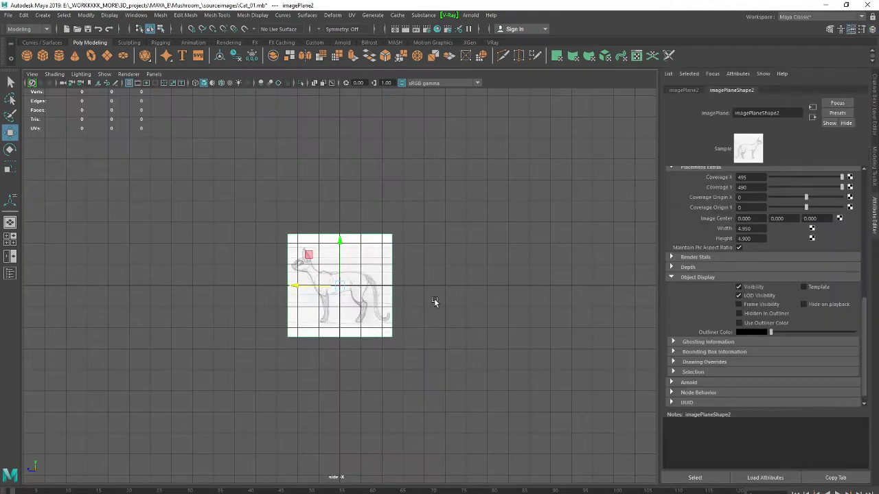
{"action": "left_click_drag", "start_coordinate": [863, 307], "coordinate": [863, 182]}
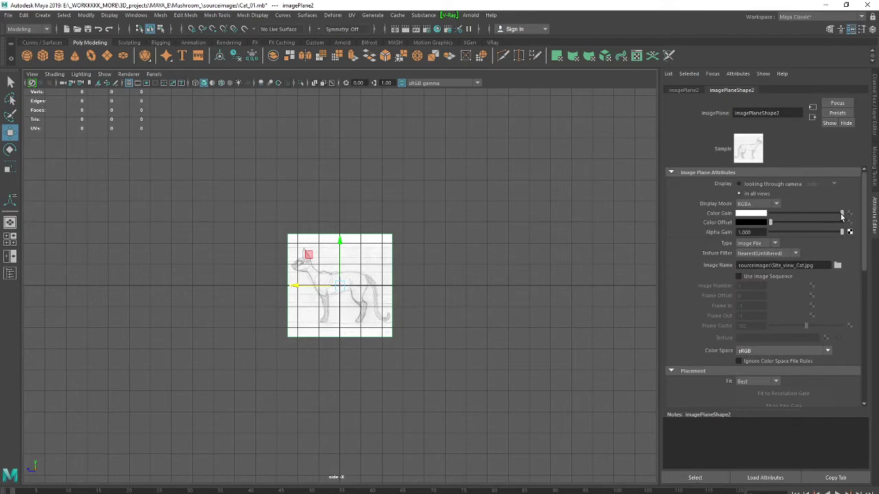
{"action": "left_click_drag", "start_coordinate": [842, 213], "coordinate": [809, 214]}
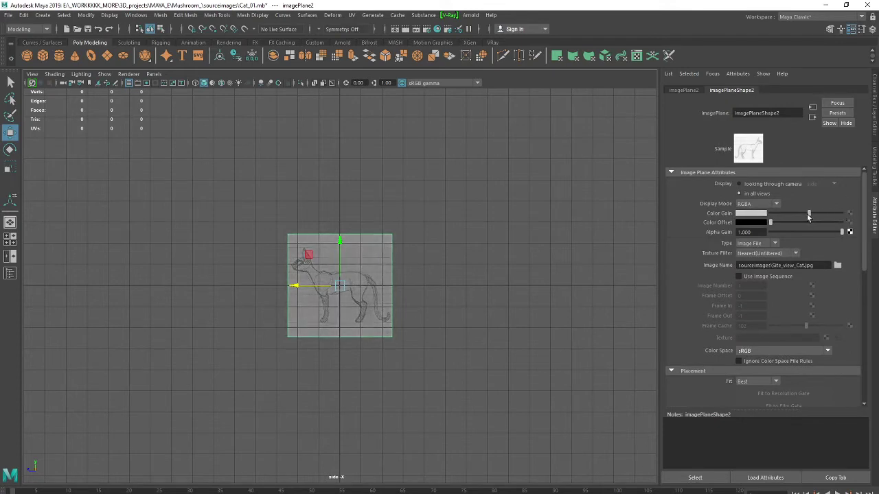
In perspective, lower the front image plane's Color Gain to dim it as well
{"action": "left_click", "coordinate": [426, 305]}
{"action": "left_click", "coordinate": [385, 306]}
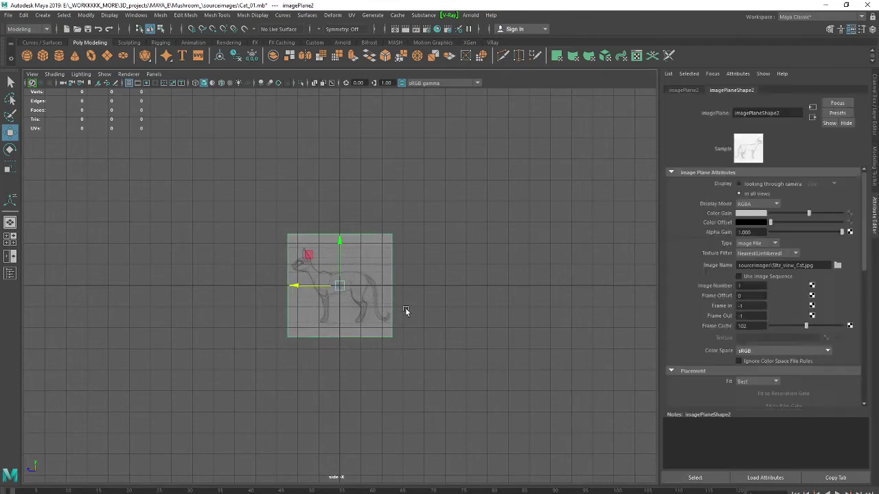
{"action": "left_click", "coordinate": [447, 298]}
{"action": "key", "text": "space"}
{"action": "key", "text": "space"}
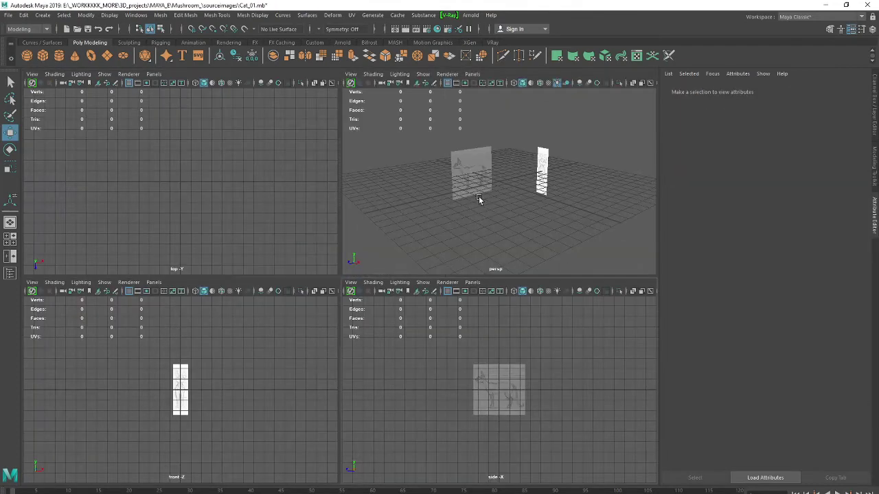
{"action": "key", "text": "space"}
{"action": "left_click", "coordinate": [431, 265]}
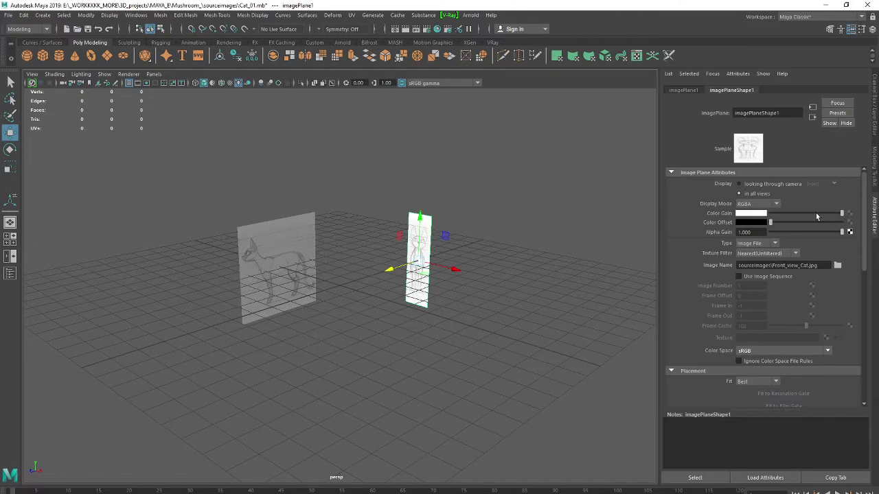
{"action": "left_click_drag", "start_coordinate": [832, 212], "coordinate": [808, 211]}
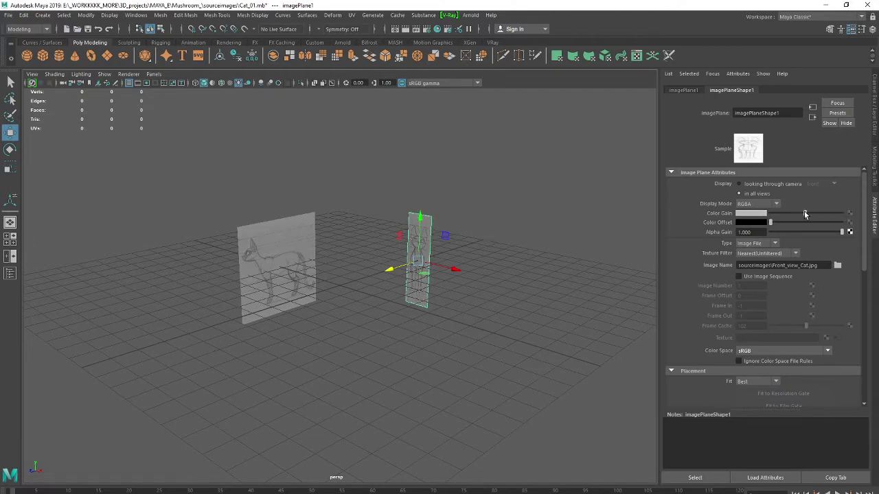
Maximize and frame the front view, then nudge the front reference plane slightly right
{"action": "left_click", "coordinate": [481, 240]}
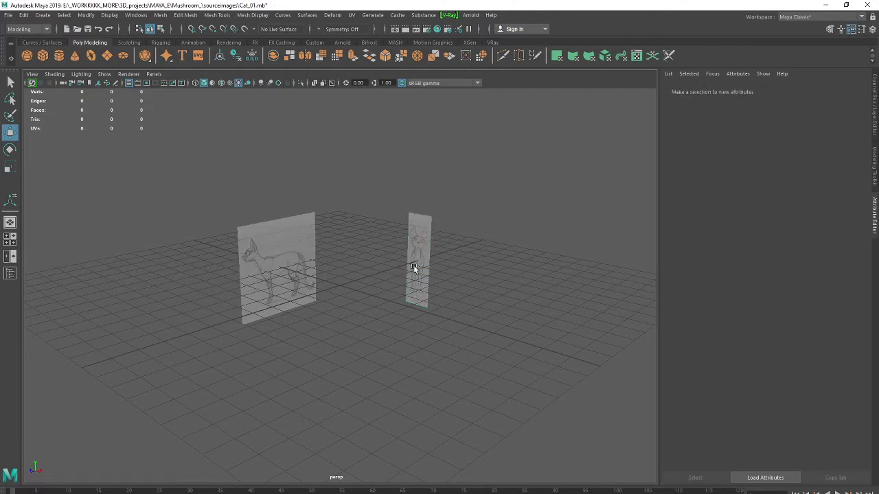
{"action": "left_click", "coordinate": [415, 266]}
{"action": "left_click", "coordinate": [391, 351]}
{"action": "key", "text": "space"}
{"action": "key", "text": "space"}
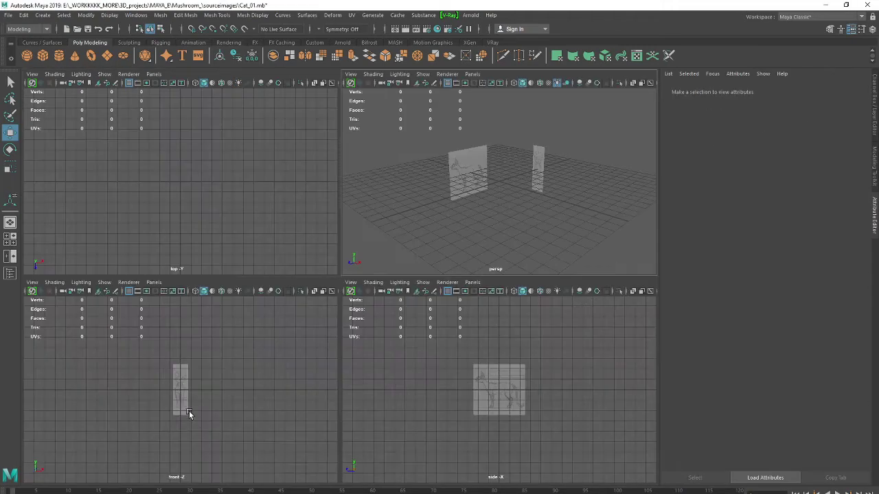
{"action": "key", "text": "space"}
{"action": "key", "text": "f"}
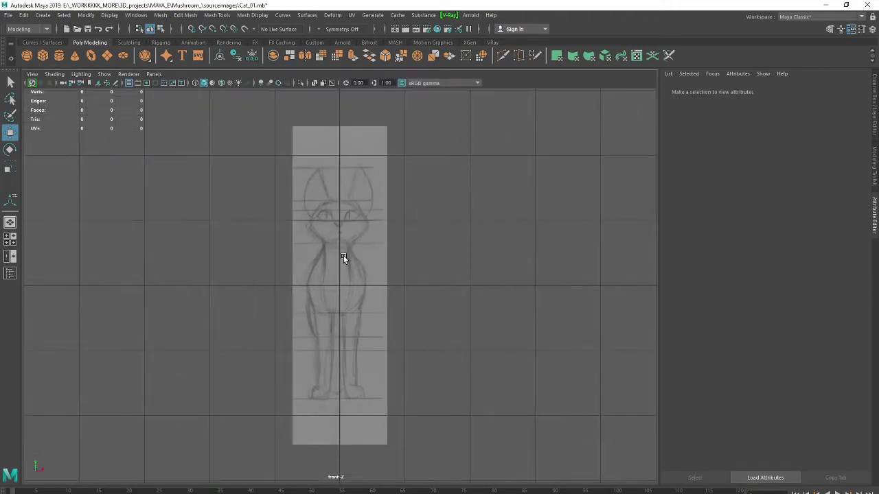
{"action": "left_click", "coordinate": [343, 256]}
{"action": "left_click_drag", "start_coordinate": [385, 287], "coordinate": [386, 287]}
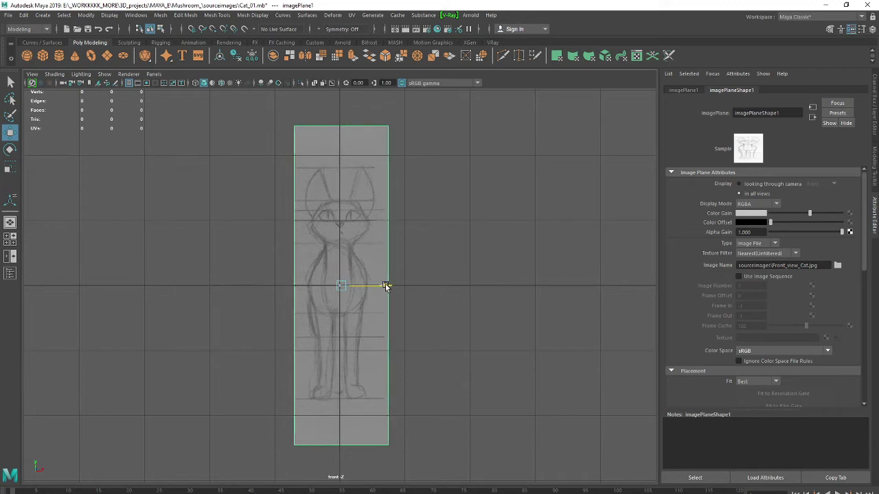
{"action": "left_click", "coordinate": [398, 291]}
Return to the four-view layout and check the front reference plane by selecting it
{"action": "key", "text": "ctrl+z"}
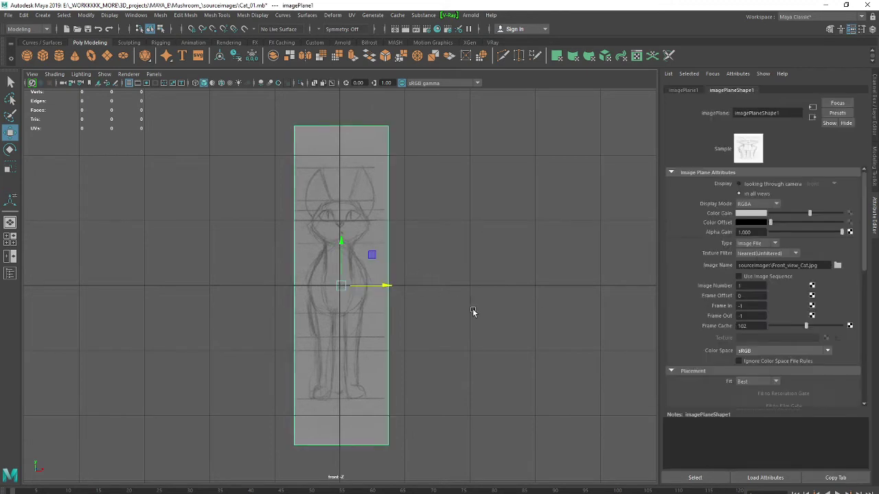
{"action": "key", "text": "space"}
{"action": "left_click", "coordinate": [529, 232]}
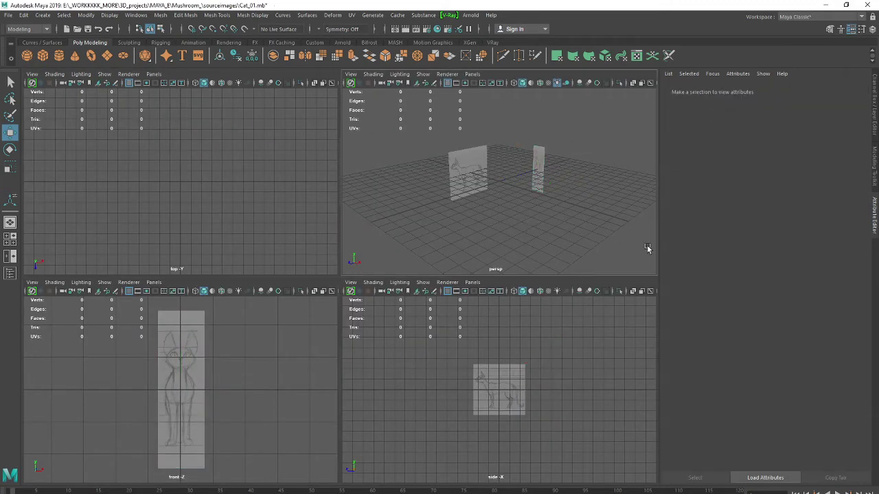
{"action": "left_click", "coordinate": [190, 383]}
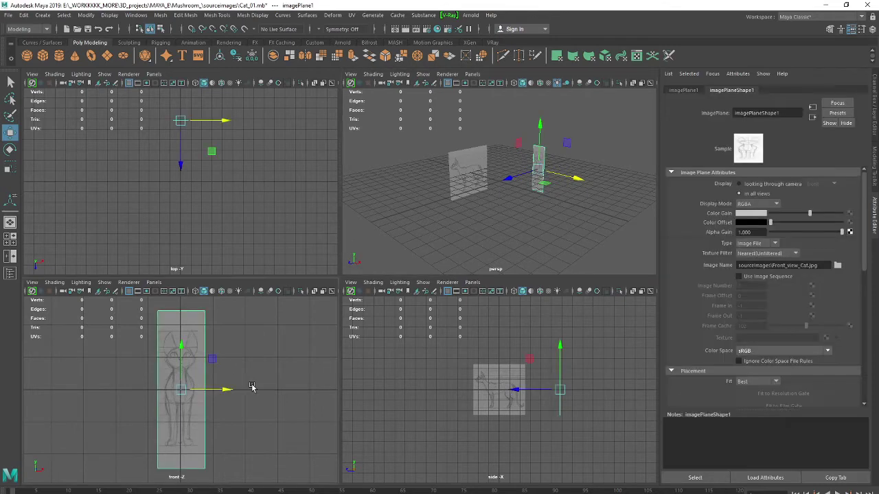
{"action": "left_click", "coordinate": [260, 398]}
{"action": "left_click", "coordinate": [182, 345]}
{"action": "left_click", "coordinate": [537, 254]}
Tear off and close the Attribute Editor so Modeling Toolkit shows, then select the reference planes
{"action": "left_click", "coordinate": [537, 165]}
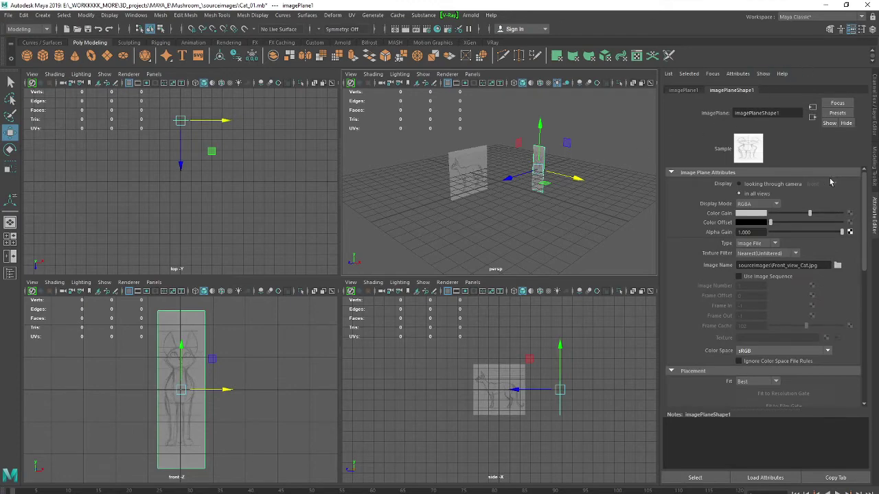
{"action": "mouse_move", "coordinate": [874, 213]}
{"action": "left_mouse_down"}
{"action": "mouse_move", "coordinate": [485, 159]}
{"action": "mouse_move", "coordinate": [353, 113]}
{"action": "mouse_move", "coordinate": [357, 89]}
{"action": "left_mouse_up"}
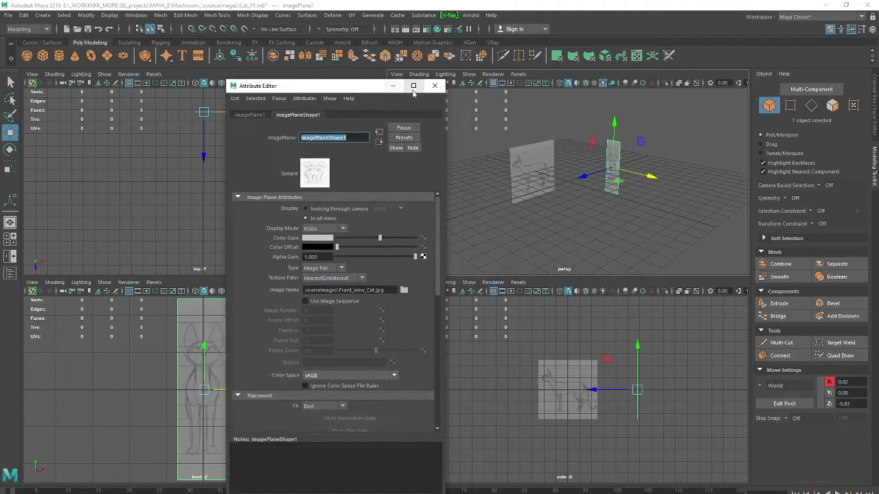
{"action": "left_click", "coordinate": [434, 86]}
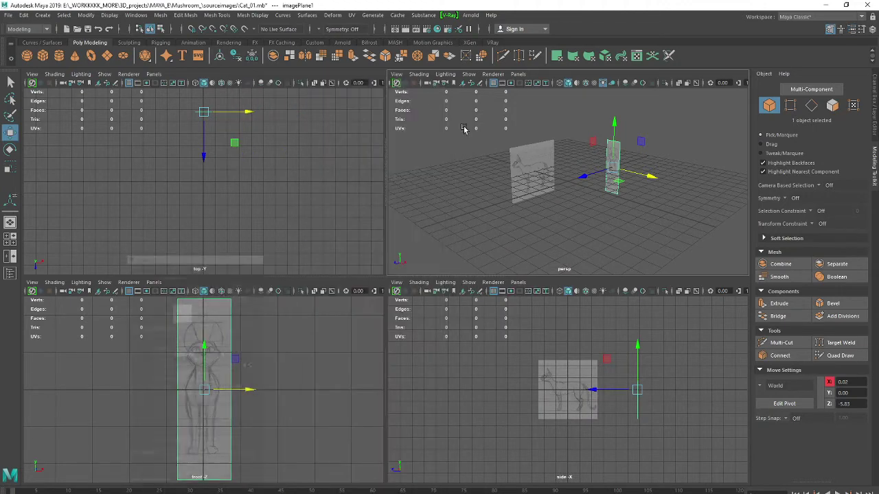
{"action": "left_click", "coordinate": [585, 221]}
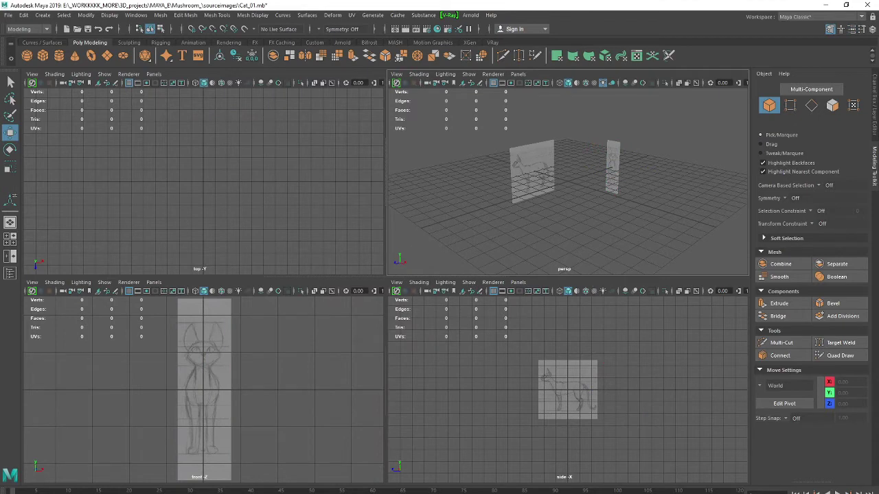
{"action": "key", "text": "ctrl+a"}
{"action": "left_click", "coordinate": [434, 86]}
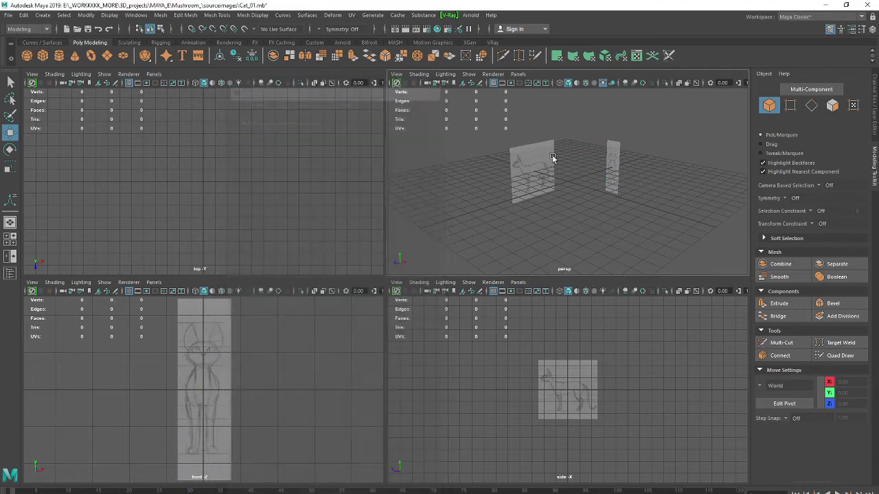
{"action": "left_click", "coordinate": [547, 183]}
Select both cat reference planes and create a new display layer from them
{"action": "left_click", "coordinate": [611, 172], "text": "shift"}
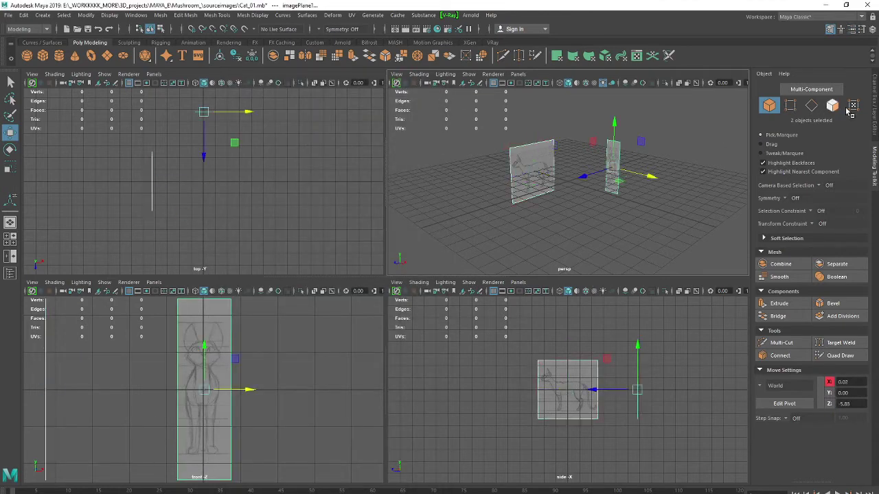
{"action": "left_click", "coordinate": [874, 103]}
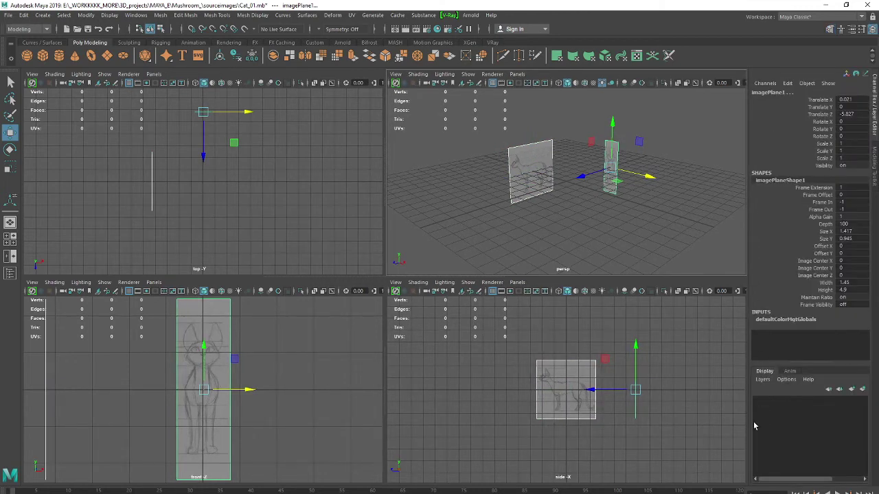
{"action": "left_click", "coordinate": [862, 389]}
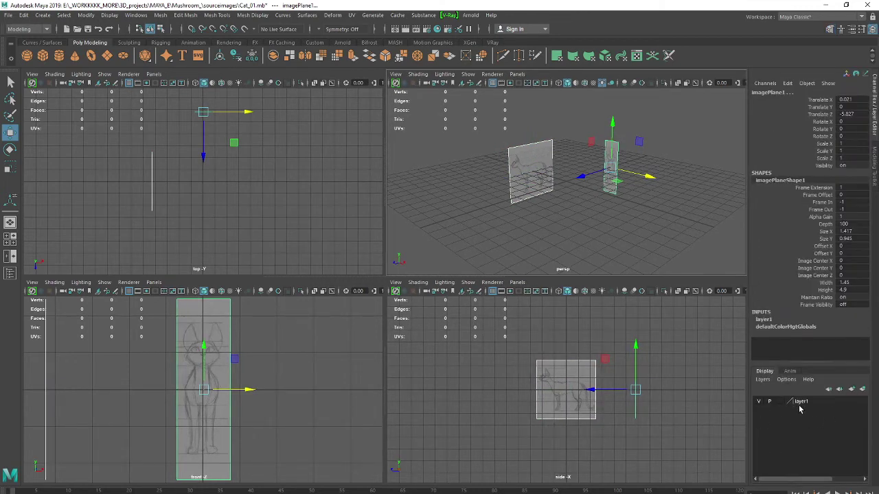
{"action": "left_click", "coordinate": [799, 405]}
Rename the layer Planes_1, colour it pink, and set its display to Reference
{"action": "double_click", "coordinate": [802, 402]}
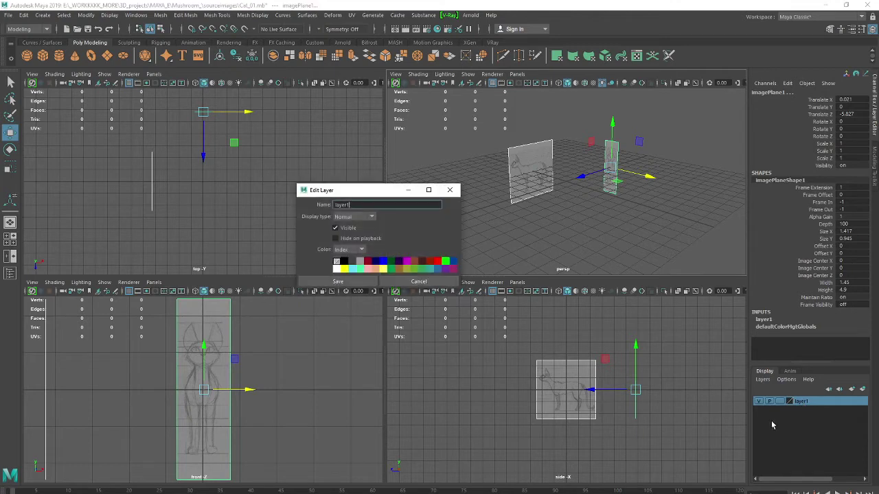
{"action": "left_click_drag", "start_coordinate": [350, 205], "coordinate": [273, 202]}
{"action": "type", "text": "Planes_"}
{"action": "left_click", "coordinate": [368, 268]}
{"action": "left_click", "coordinate": [362, 281]}
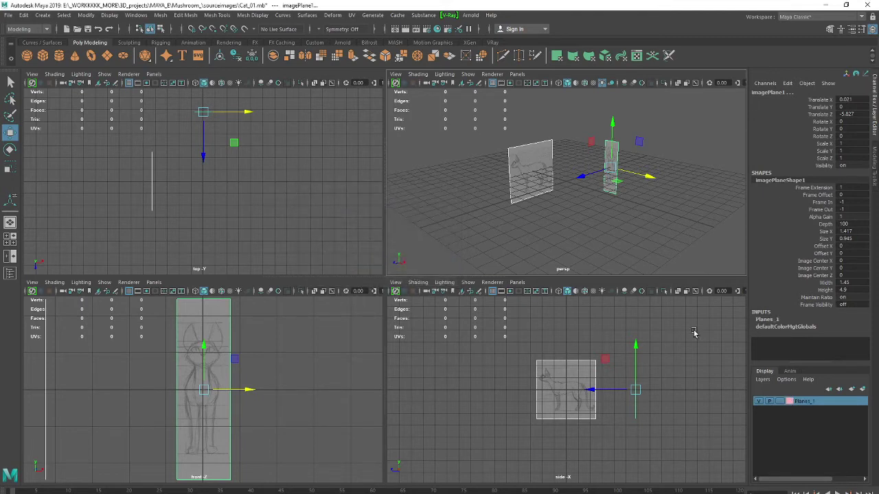
{"action": "left_click", "coordinate": [779, 401]}
{"action": "left_click", "coordinate": [780, 401]}
{"action": "left_click", "coordinate": [562, 359]}
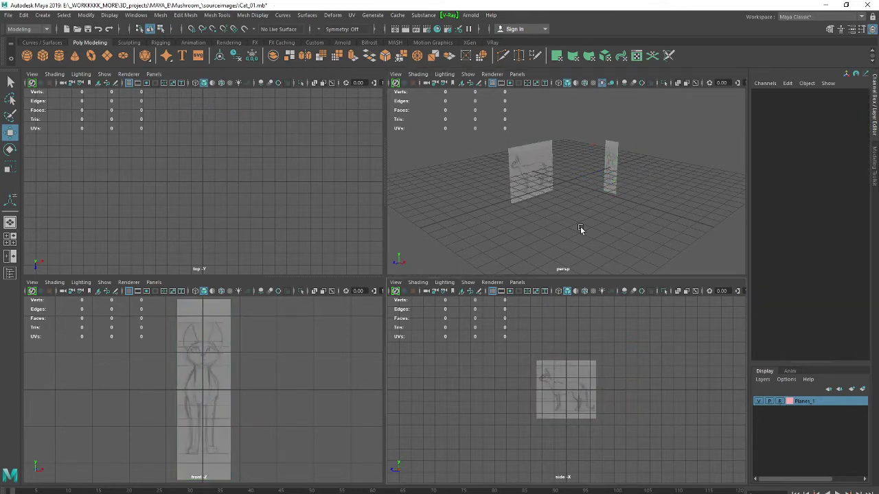
Maximize the side view, then zoom and pan in close on the cat's head sketch
{"action": "key", "text": "space"}
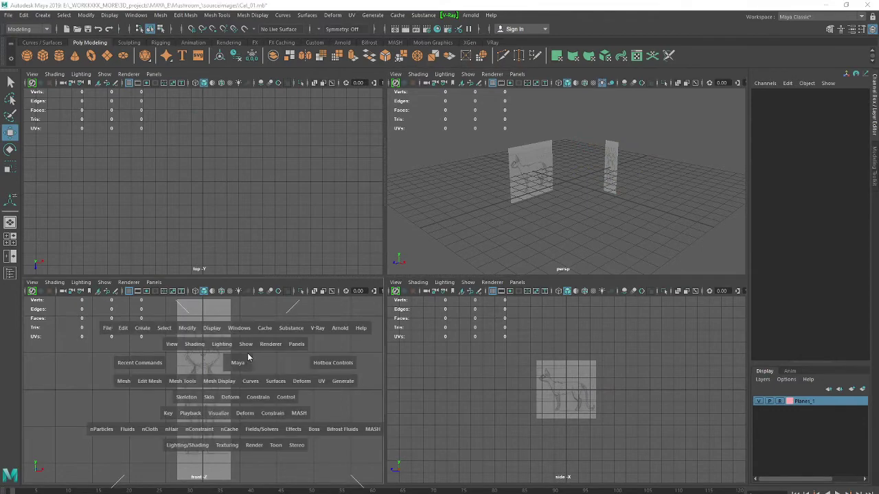
{"action": "key", "text": "space"}
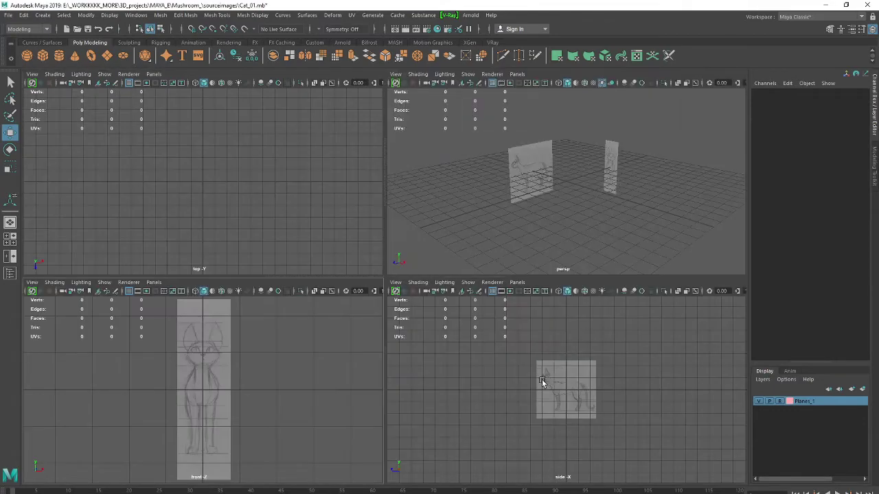
{"action": "key", "text": "space"}
{"action": "scroll", "coordinate": [354, 283], "scroll_direction": "up", "scroll_amount": 3}
{"action": "scroll", "coordinate": [389, 297], "scroll_direction": "up", "scroll_amount": 3}
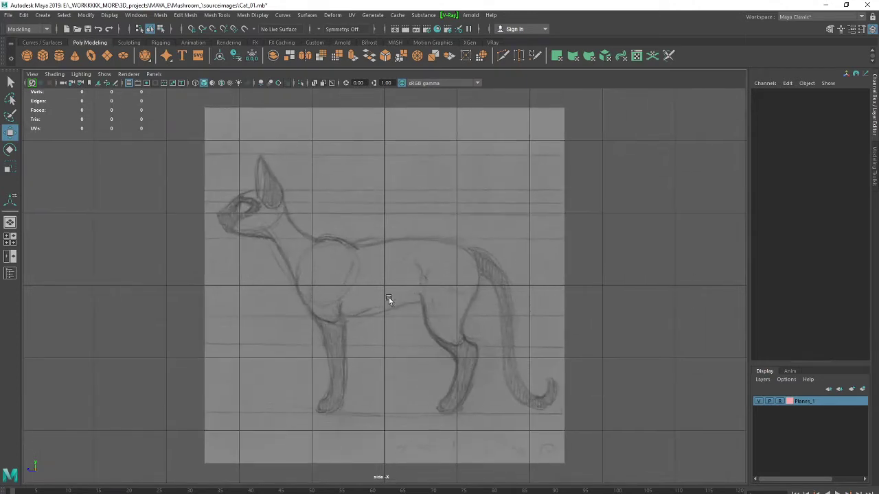
{"action": "scroll", "coordinate": [459, 306], "scroll_direction": "up", "scroll_amount": 2}
{"action": "scroll", "coordinate": [584, 317], "scroll_direction": "up", "scroll_amount": 1}
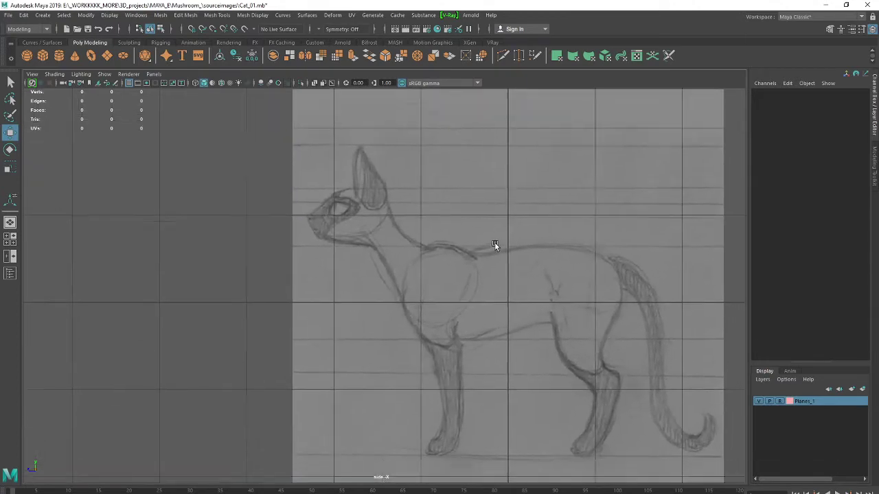
{"action": "mouse_move", "coordinate": [495, 243]}
{"action": "middle_mouse_down", "text": "alt"}
{"action": "mouse_move", "coordinate": [459, 195]}
{"action": "mouse_move", "coordinate": [442, 206]}
{"action": "mouse_move", "coordinate": [438, 225]}
{"action": "middle_mouse_up", "text": "alt"}
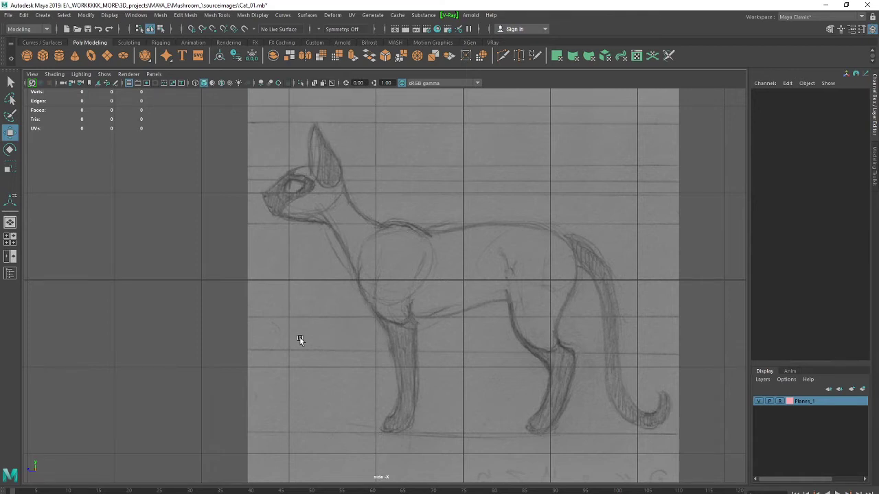
Create a polygon cube and move it up between the reference planes onto the cat's head
{"action": "left_click", "coordinate": [43, 56]}
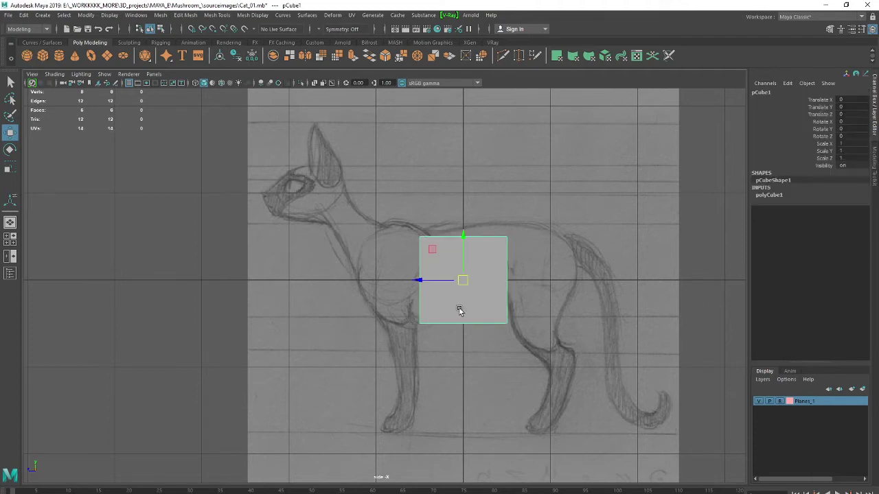
{"action": "left_click_drag", "start_coordinate": [448, 281], "coordinate": [306, 281]}
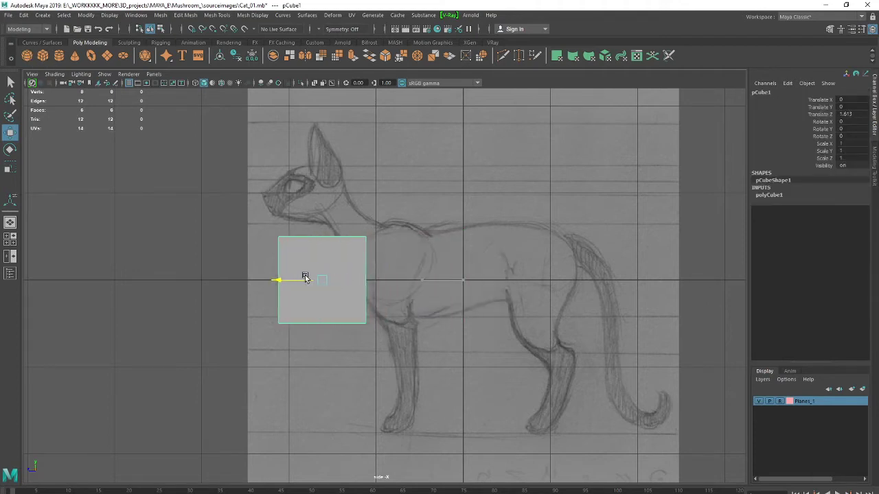
{"action": "left_click_drag", "start_coordinate": [322, 252], "coordinate": [322, 160]}
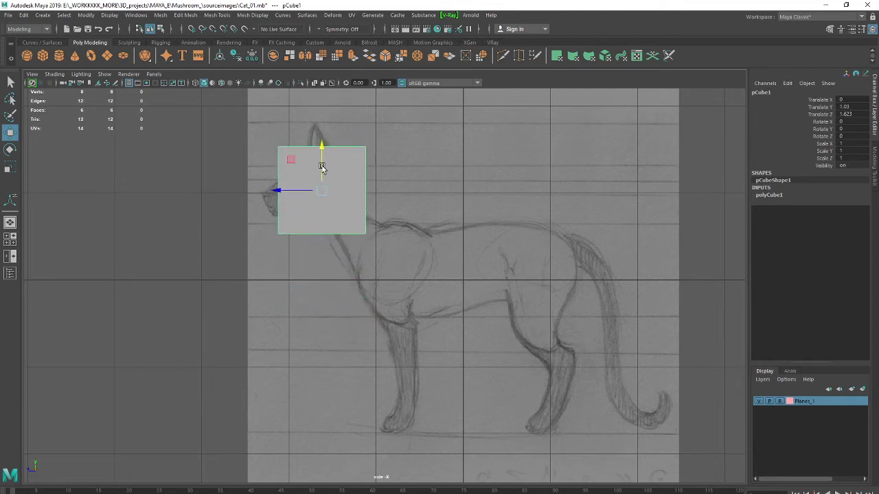
{"action": "mouse_move", "coordinate": [303, 190]}
{"action": "left_mouse_down"}
{"action": "mouse_move", "coordinate": [284, 190]}
{"action": "mouse_move", "coordinate": [328, 190]}
{"action": "mouse_move", "coordinate": [287, 190]}
{"action": "left_mouse_up"}
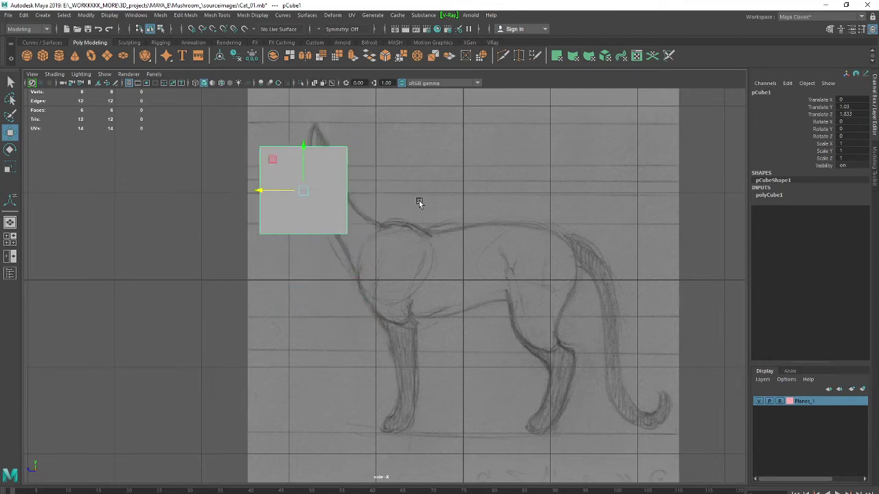
Reselect the cube and maximize the perspective view showing it between the planes
{"action": "key", "text": "space"}
{"action": "key", "text": "space"}
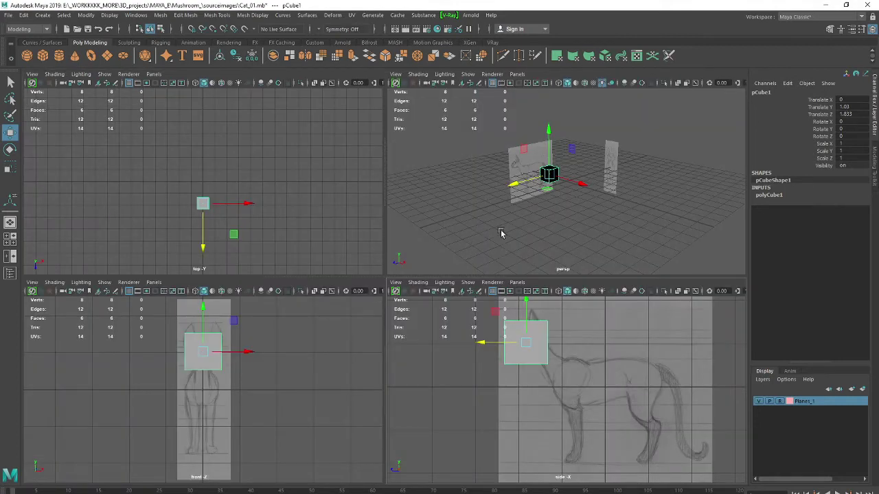
{"action": "left_click", "coordinate": [283, 374]}
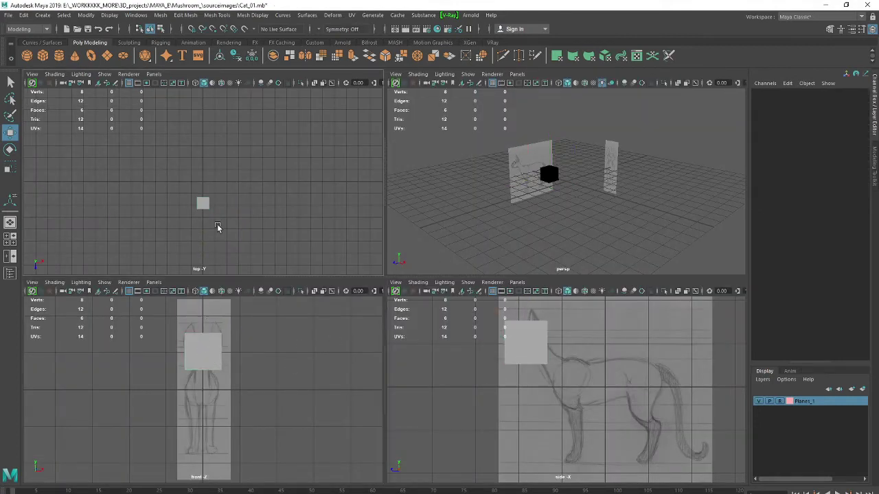
{"action": "left_click", "coordinate": [203, 203]}
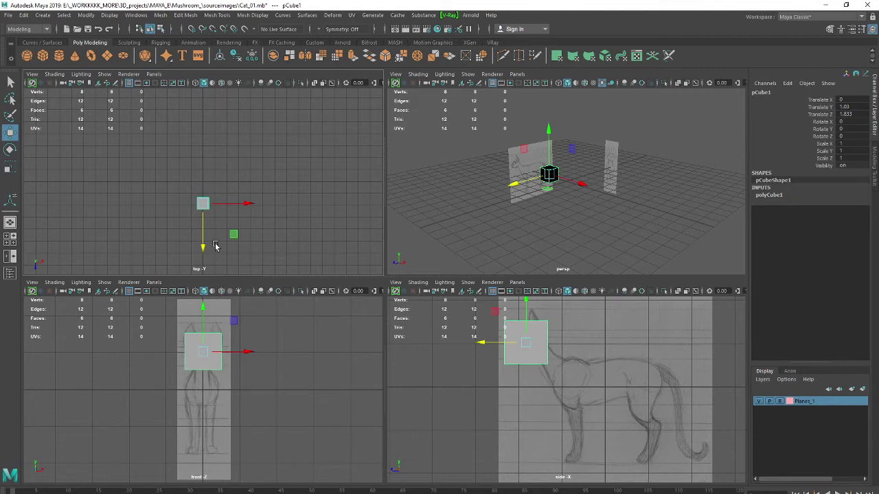
{"action": "key", "text": "space"}
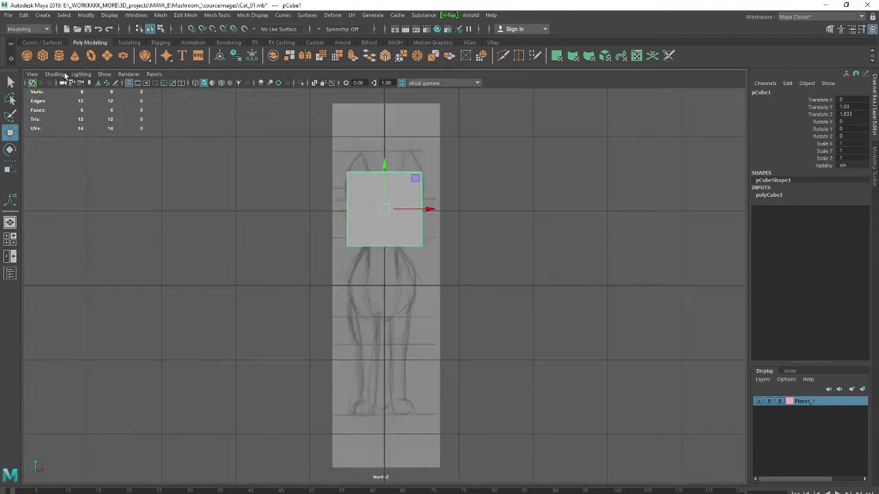
{"action": "left_click", "coordinate": [450, 202]}
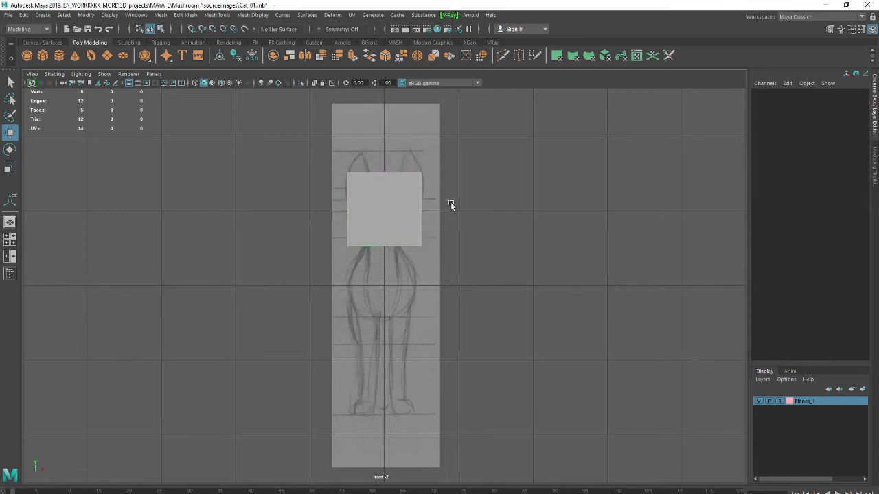
{"action": "left_click", "coordinate": [420, 200]}
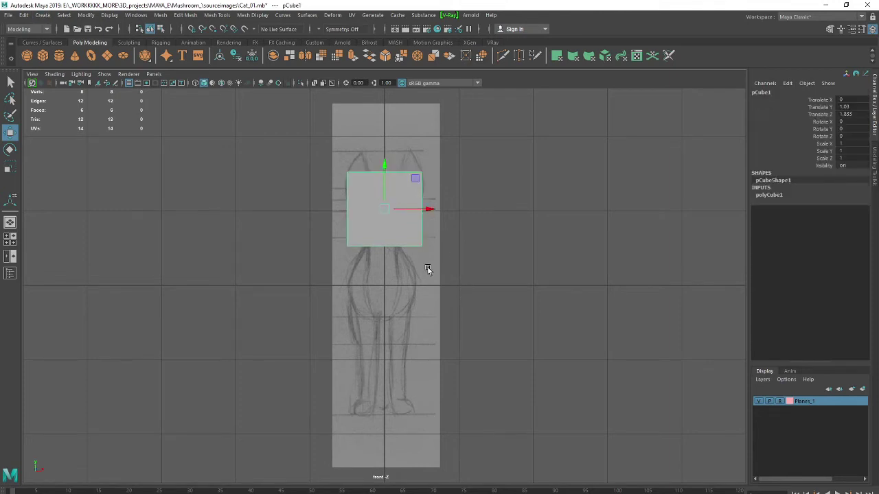
{"action": "key", "text": "space"}
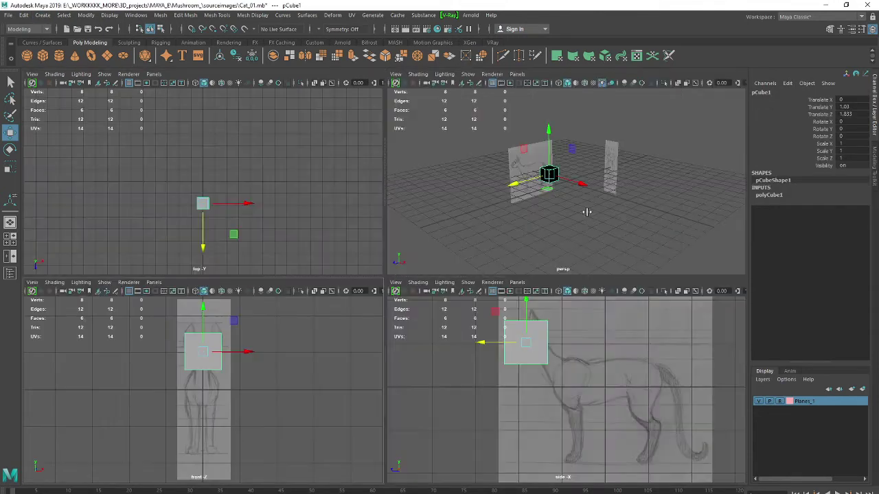
{"action": "key", "text": "space"}
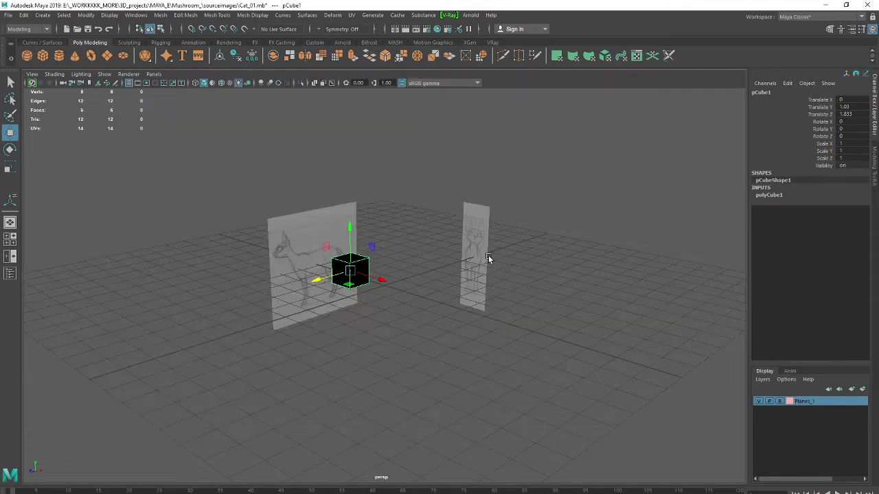
Orbit the perspective view around the cube, briefly toggling wireframe and shaded display
{"action": "mouse_move", "coordinate": [489, 258]}
{"action": "left_mouse_down", "text": "alt"}
{"action": "mouse_move", "coordinate": [296, 302]}
{"action": "mouse_move", "coordinate": [384, 312]}
{"action": "left_mouse_up", "text": "alt"}
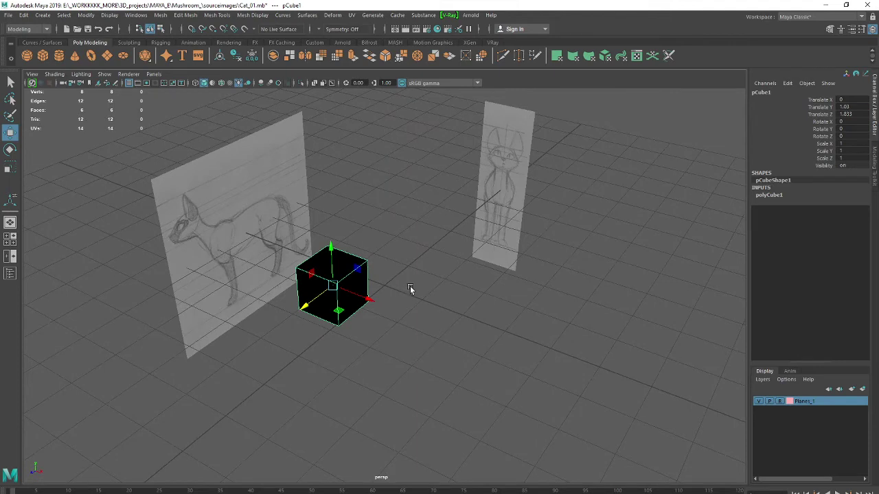
{"action": "key", "text": "4"}
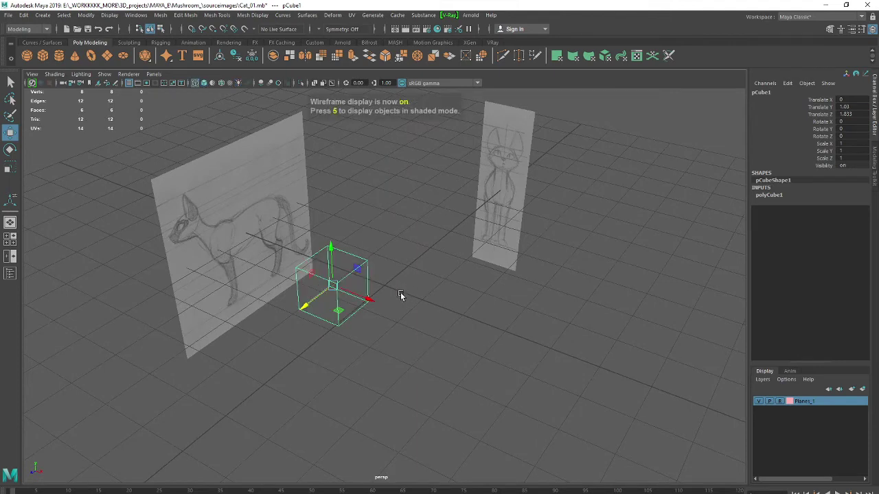
{"action": "key", "text": "5"}
{"action": "left_click", "coordinate": [397, 292]}
{"action": "left_click", "coordinate": [346, 296]}
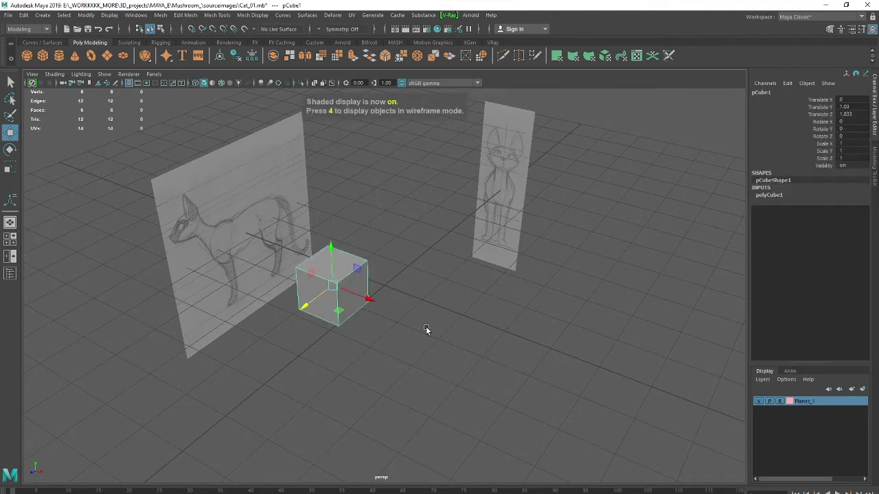
{"action": "mouse_move", "coordinate": [425, 329]}
{"action": "left_mouse_down", "text": "alt"}
{"action": "mouse_move", "coordinate": [406, 320]}
{"action": "mouse_move", "coordinate": [449, 311]}
{"action": "left_mouse_up", "text": "alt"}
Maximize the side view, zoom onto the cat's head, and set it to wireframe
{"action": "key", "text": "space"}
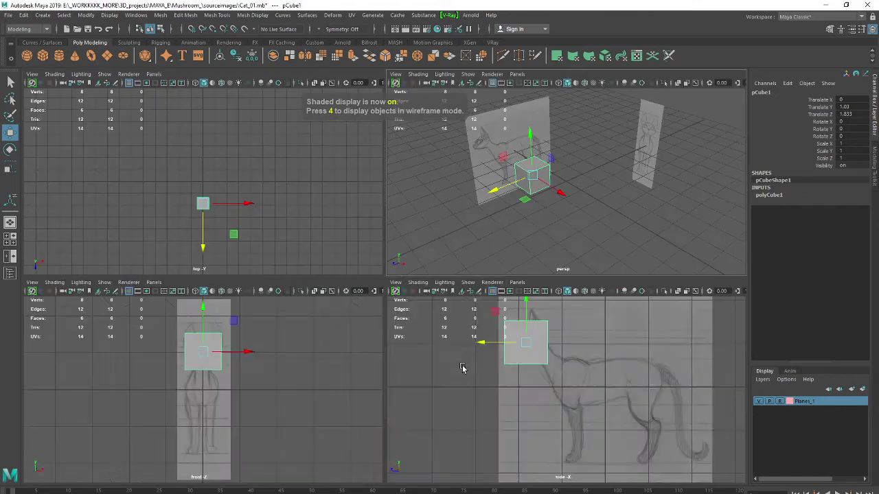
{"action": "key", "text": "space"}
{"action": "scroll", "coordinate": [417, 318], "scroll_direction": "up", "scroll_amount": 2}
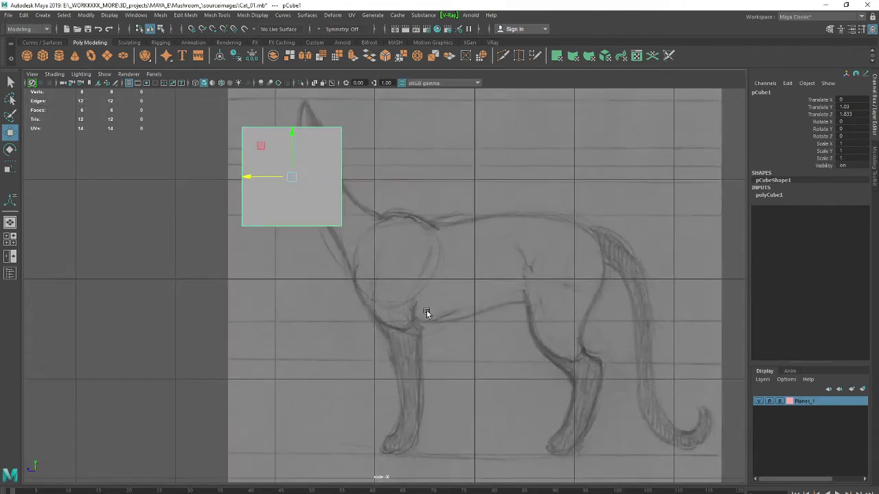
{"action": "middle_click_drag", "start_coordinate": [426, 310], "coordinate": [405, 280], "text": "alt"}
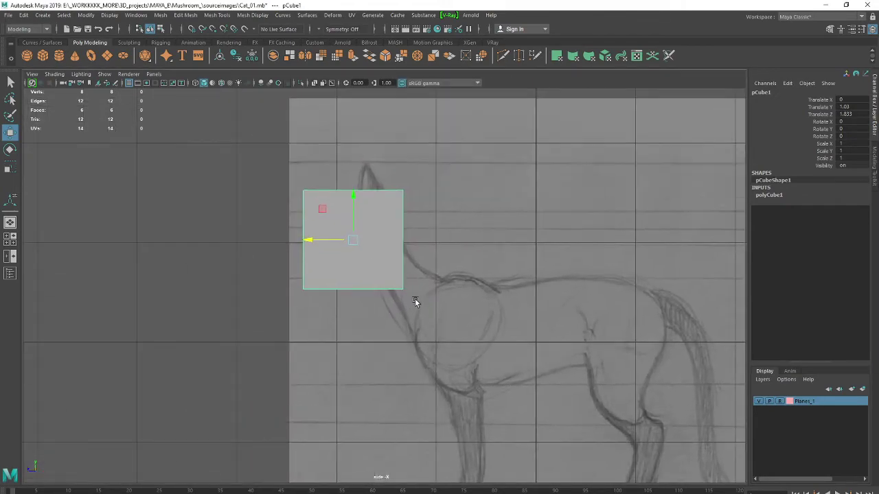
{"action": "key", "text": "4"}
{"action": "left_click", "coordinate": [404, 211]}
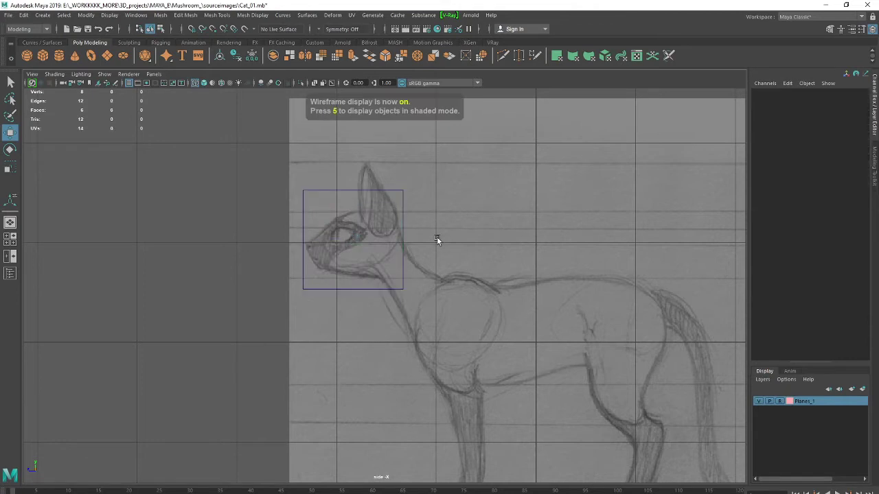
Set the front, top and perspective views to wireframe, then maximize the front view on the head
{"action": "key", "text": "space"}
{"action": "left_click_drag", "start_coordinate": [243, 359], "coordinate": [213, 354]}
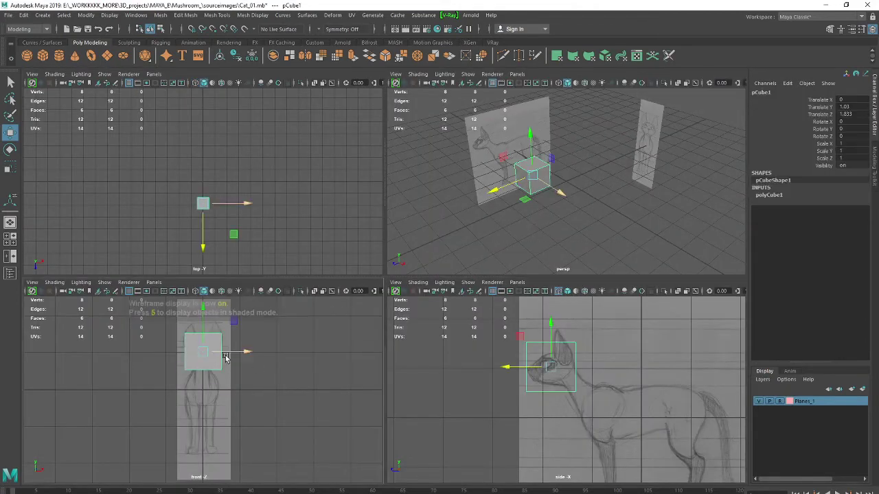
{"action": "key", "text": "4"}
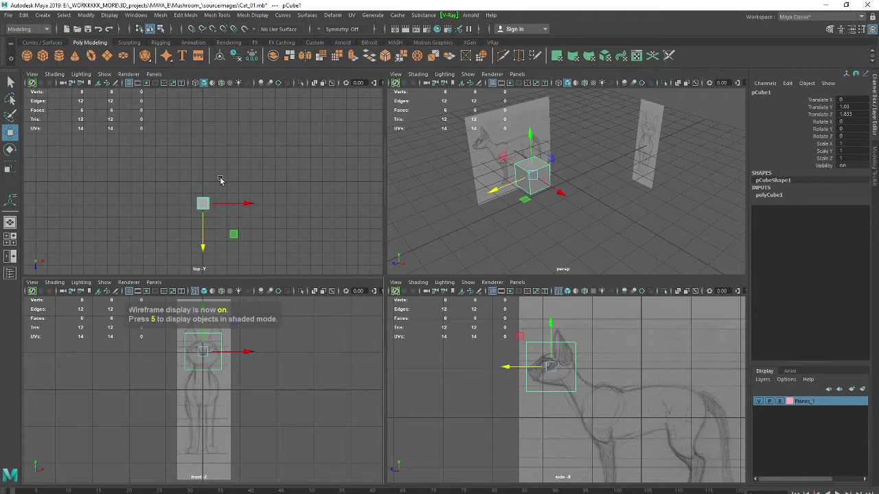
{"action": "left_click", "coordinate": [221, 182]}
{"action": "key", "text": "4"}
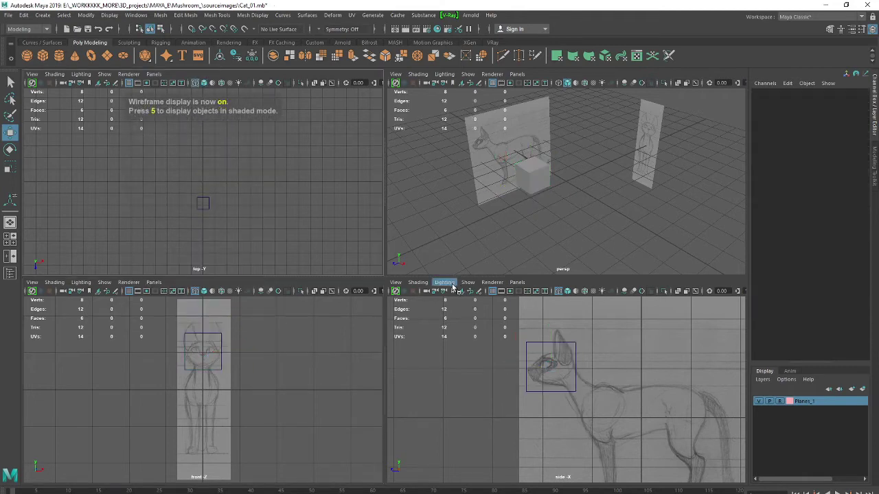
{"action": "key", "text": "4"}
{"action": "key", "text": "4"}
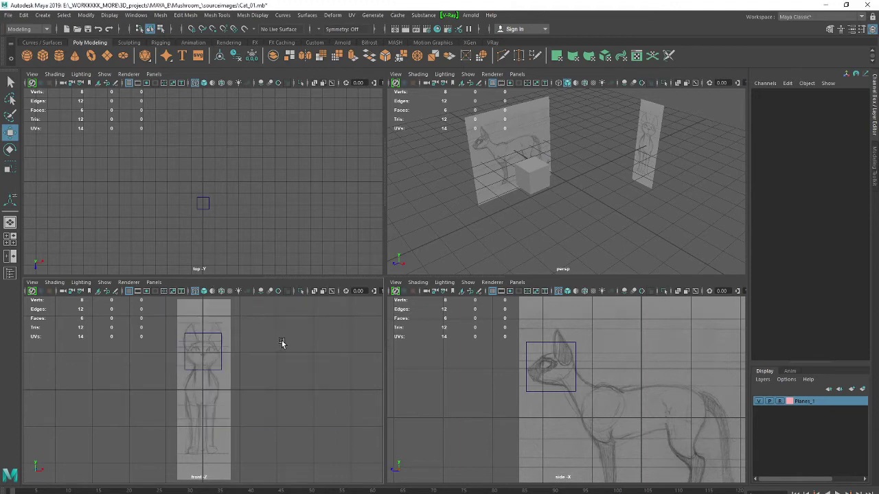
{"action": "key", "text": "space"}
{"action": "scroll", "coordinate": [419, 238], "scroll_direction": "up", "scroll_amount": 3}
Select the cube in the front view and expand its polyCube1 inputs in the Channel Box
{"action": "middle_click_drag", "start_coordinate": [580, 279], "coordinate": [503, 324], "text": "alt"}
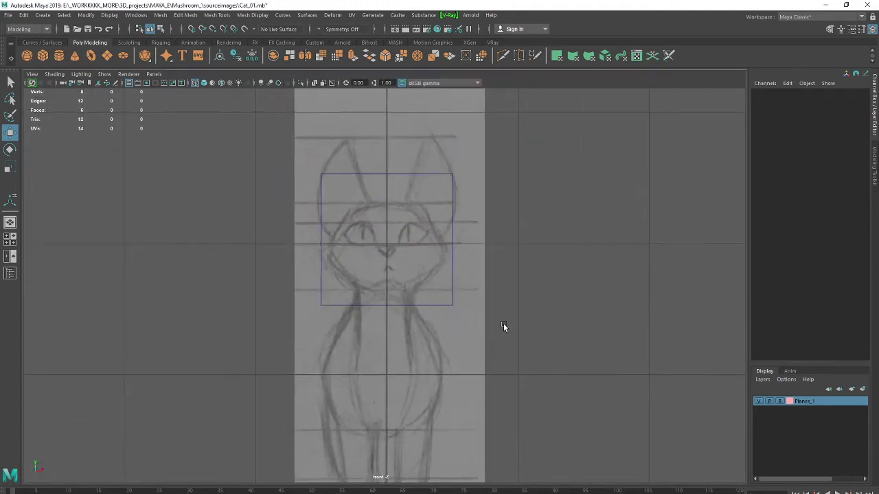
{"action": "left_click", "coordinate": [453, 193]}
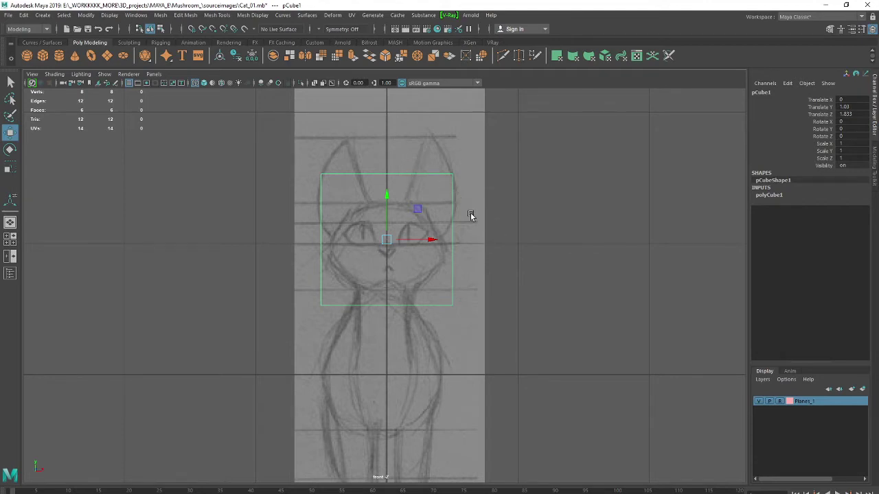
{"action": "left_click", "coordinate": [773, 196]}
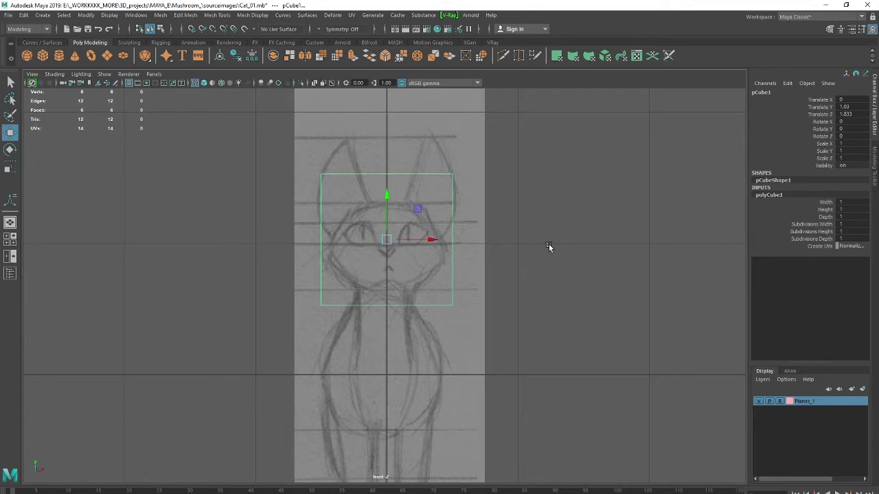
Set Subdivisions Width to 2 and delete the faces of the cube's left half
{"action": "left_click", "coordinate": [824, 224]}
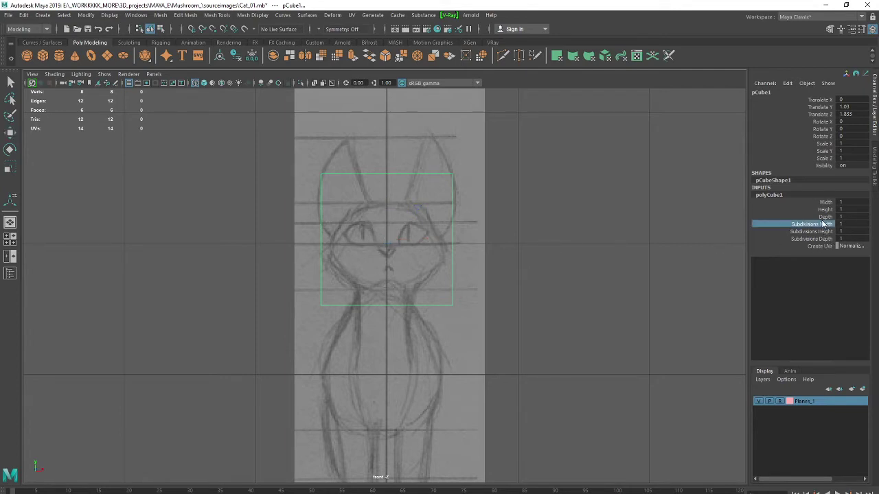
{"action": "middle_click_drag", "start_coordinate": [615, 244], "coordinate": [638, 245]}
{"action": "right_click", "coordinate": [369, 173]}
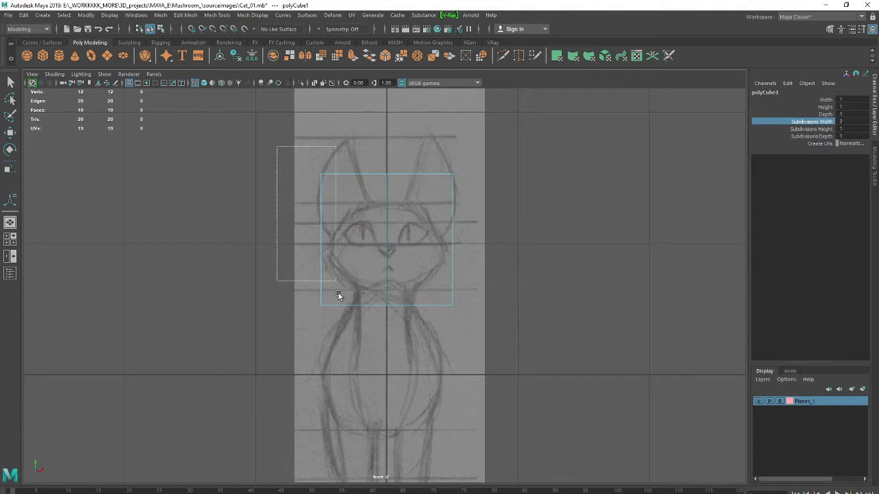
{"action": "left_click_drag", "start_coordinate": [274, 145], "coordinate": [350, 377]}
{"action": "key", "text": "w"}
{"action": "key", "text": "Delete"}
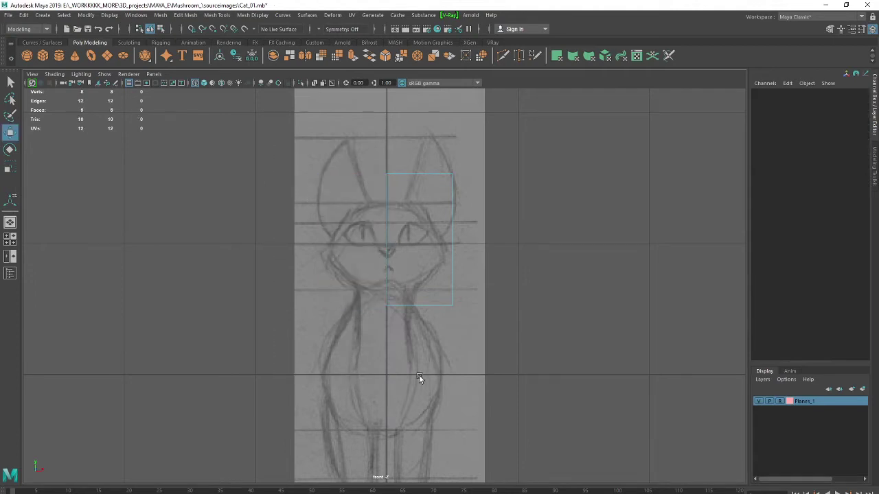
{"action": "key", "text": "space"}
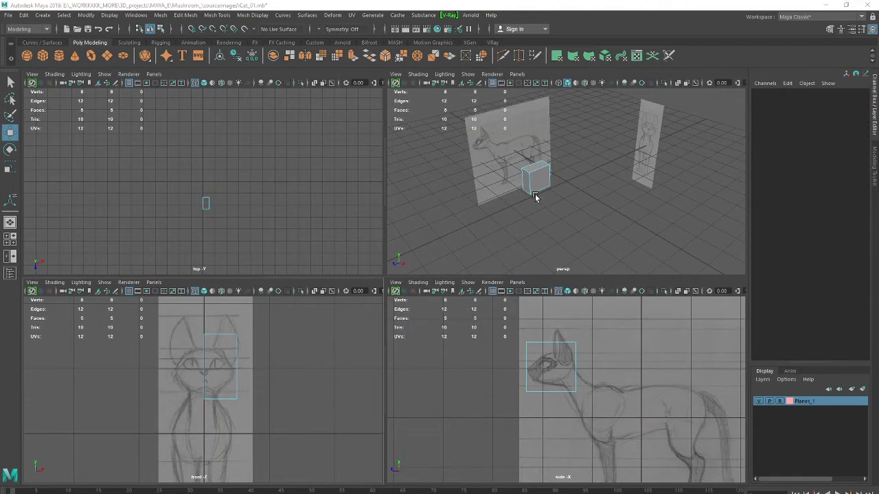
In the maximized perspective view, return to Object Mode, select the half-cube, and open the Edit menu
{"action": "key", "text": "space"}
{"action": "left_click_drag", "start_coordinate": [398, 291], "coordinate": [409, 282], "text": "alt"}
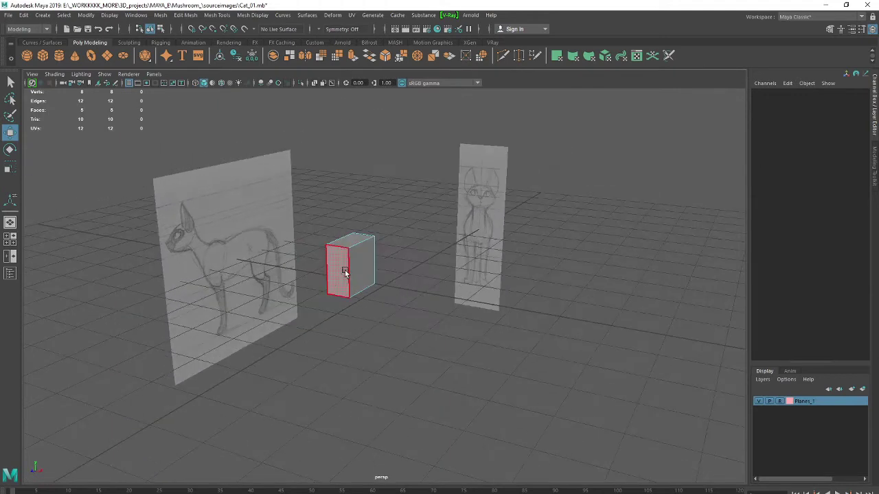
{"action": "right_click", "coordinate": [345, 269]}
{"action": "left_click", "coordinate": [388, 258]}
{"action": "left_click", "coordinate": [369, 257]}
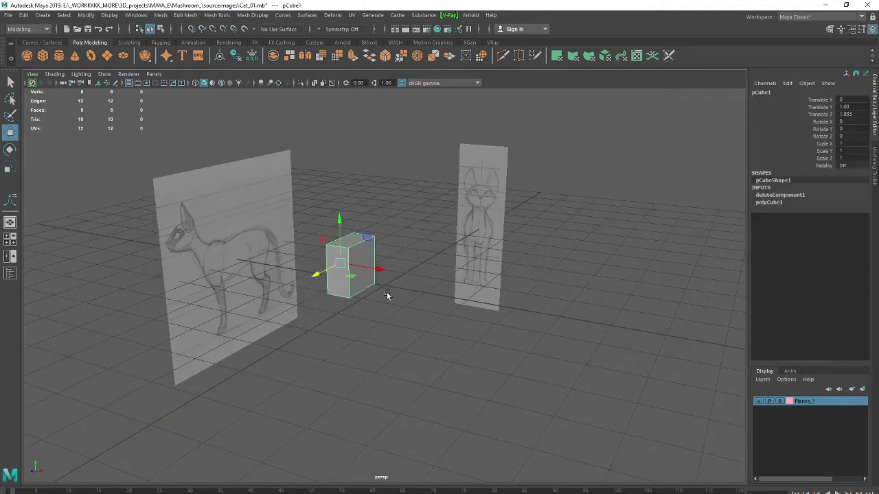
{"action": "left_click", "coordinate": [24, 14]}
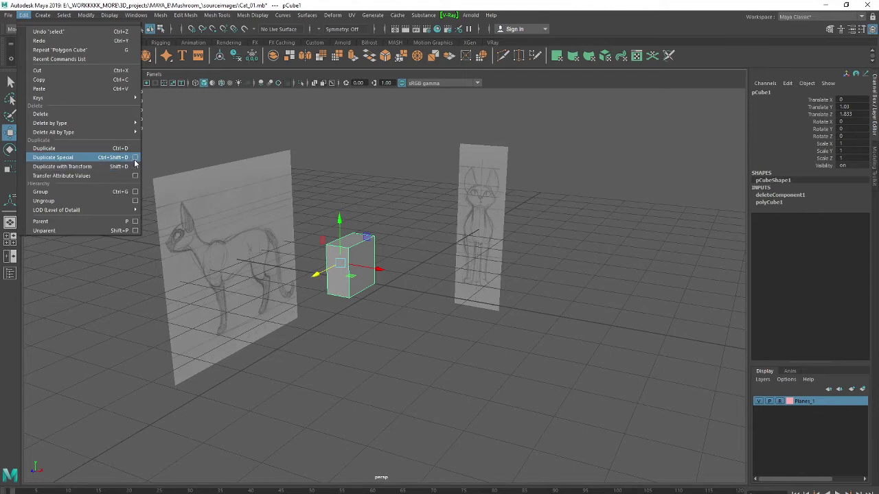
Reset Duplicate Special options, choose Instance with Scale X -1, and duplicate the half-cube
{"action": "left_click", "coordinate": [137, 159]}
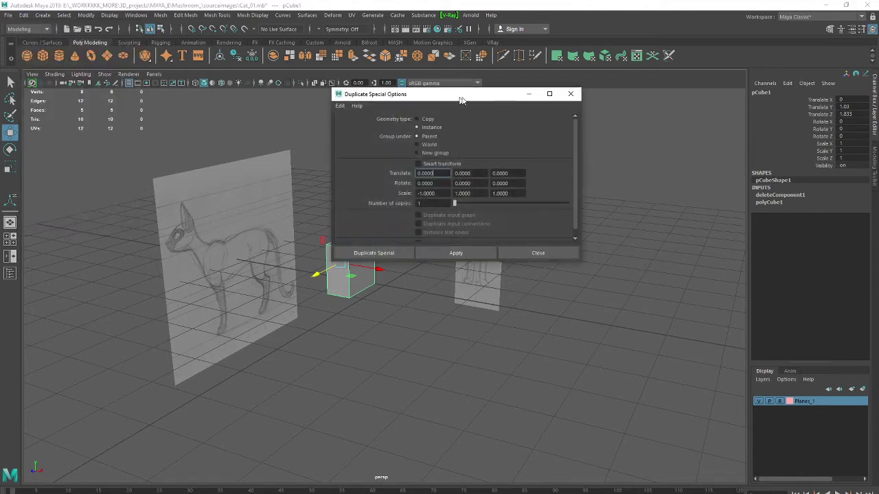
{"action": "left_click_drag", "start_coordinate": [460, 101], "coordinate": [569, 167]}
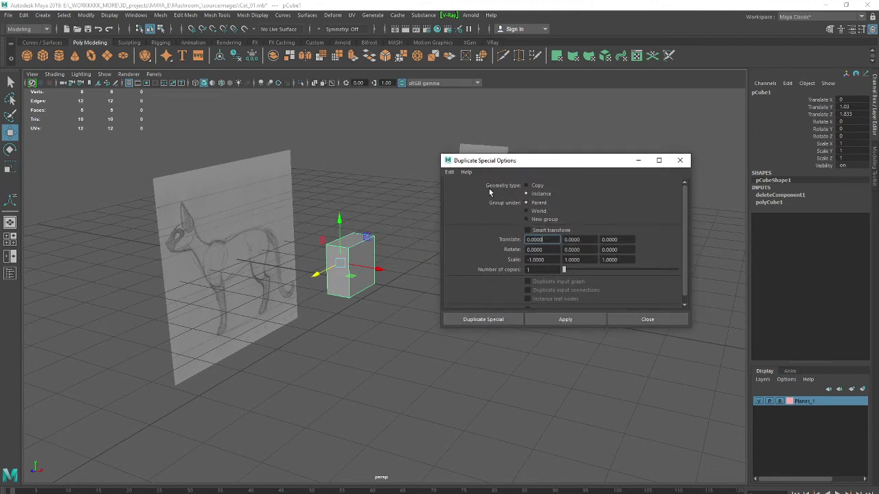
{"action": "left_click", "coordinate": [449, 171]}
{"action": "left_click", "coordinate": [444, 243]}
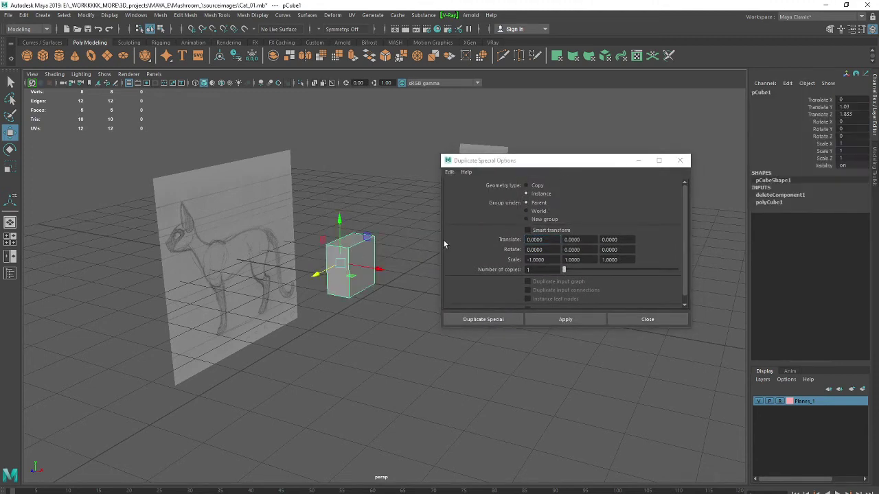
{"action": "left_click", "coordinate": [450, 172]}
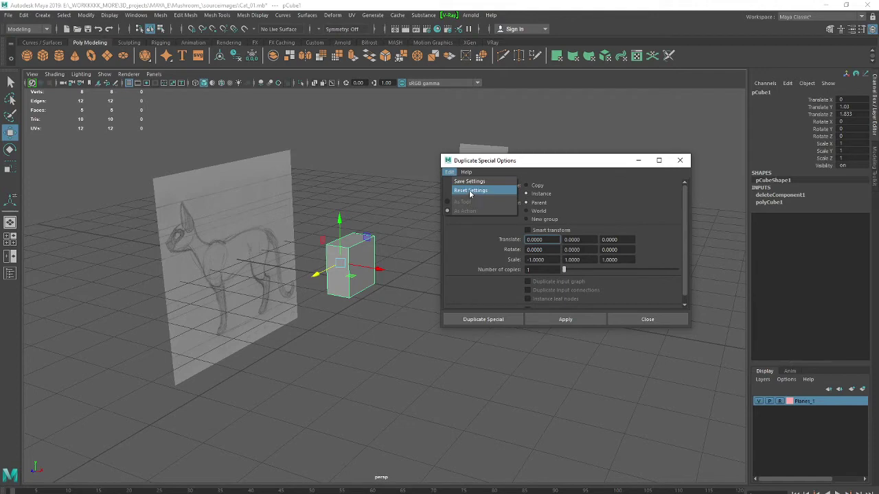
{"action": "left_click", "coordinate": [470, 191]}
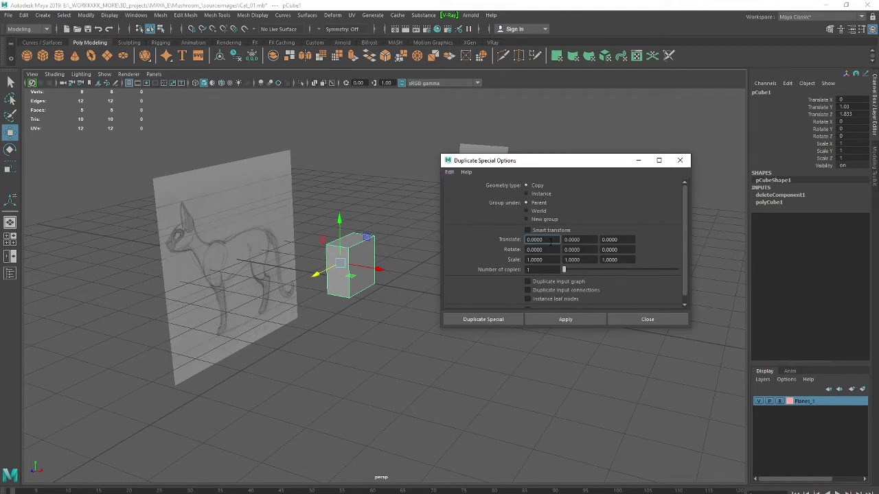
{"action": "left_click", "coordinate": [531, 196]}
{"action": "left_click", "coordinate": [527, 259]}
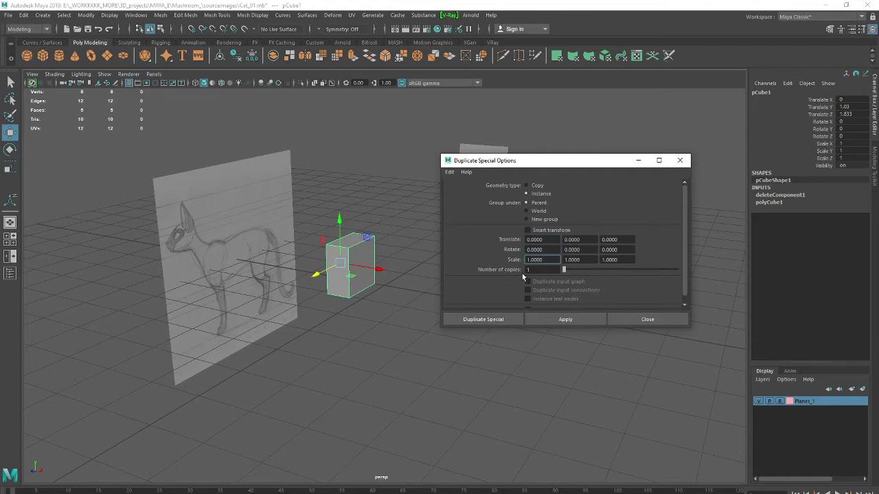
{"action": "type", "text": "-"}
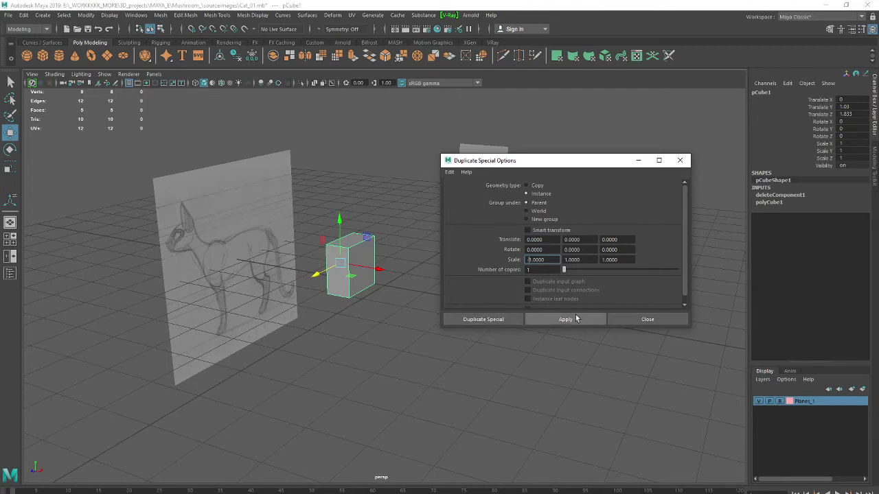
{"action": "left_click", "coordinate": [505, 320]}
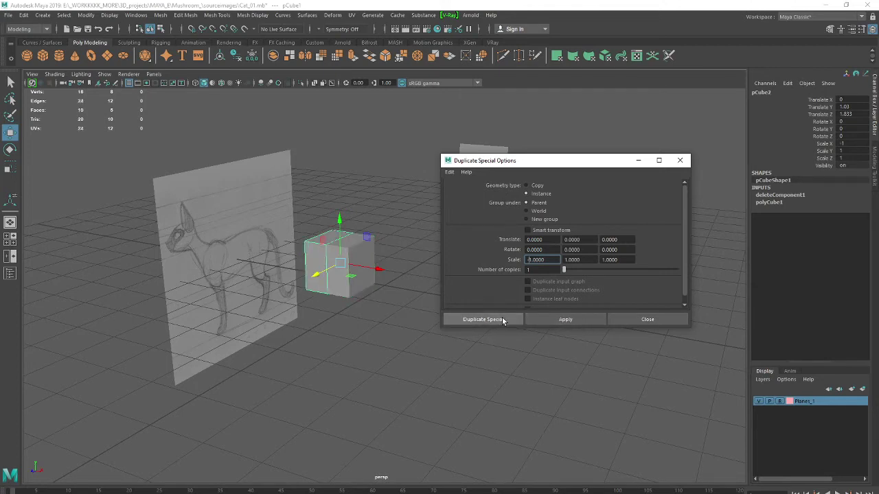
{"action": "left_click", "coordinate": [319, 313]}
Select the original half-cube and maximize the front view, zoomed on the cat's head
{"action": "left_click", "coordinate": [317, 266]}
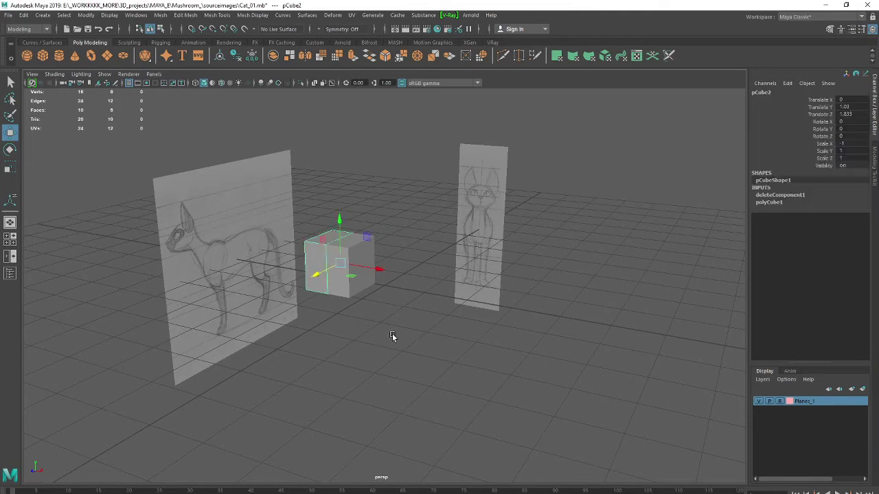
{"action": "key", "text": "space"}
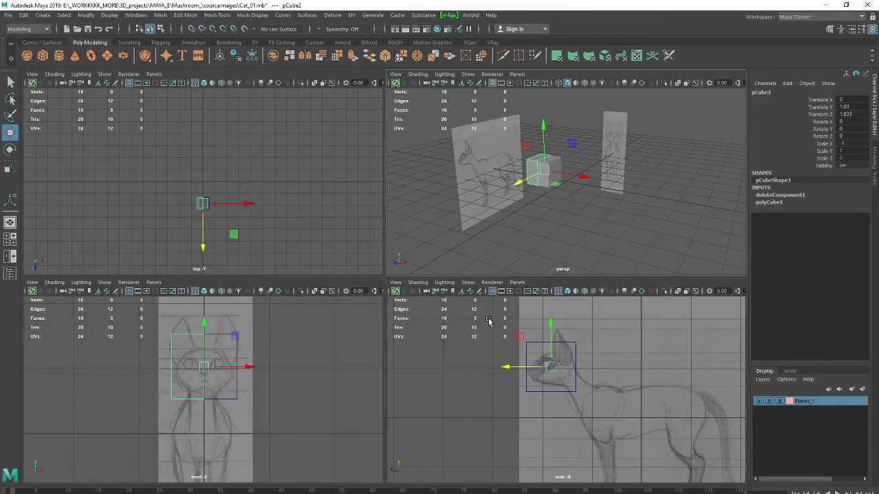
{"action": "left_click", "coordinate": [244, 352]}
{"action": "left_click", "coordinate": [236, 345]}
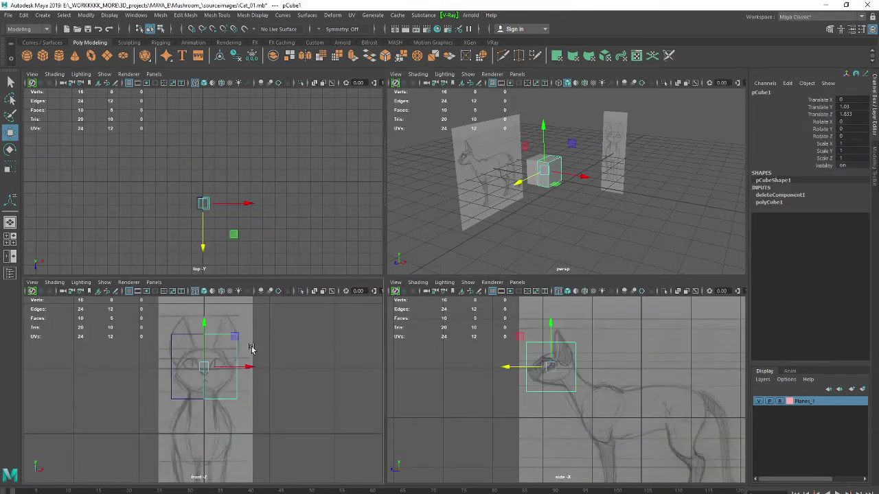
{"action": "key", "text": "space"}
{"action": "scroll", "coordinate": [489, 223], "scroll_direction": "up", "scroll_amount": 2}
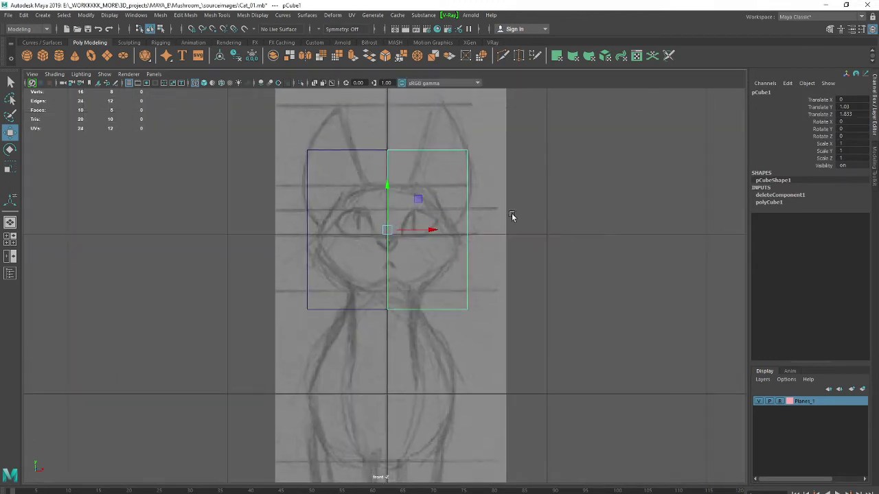
{"action": "right_click_drag", "start_coordinate": [469, 161], "coordinate": [422, 157]}
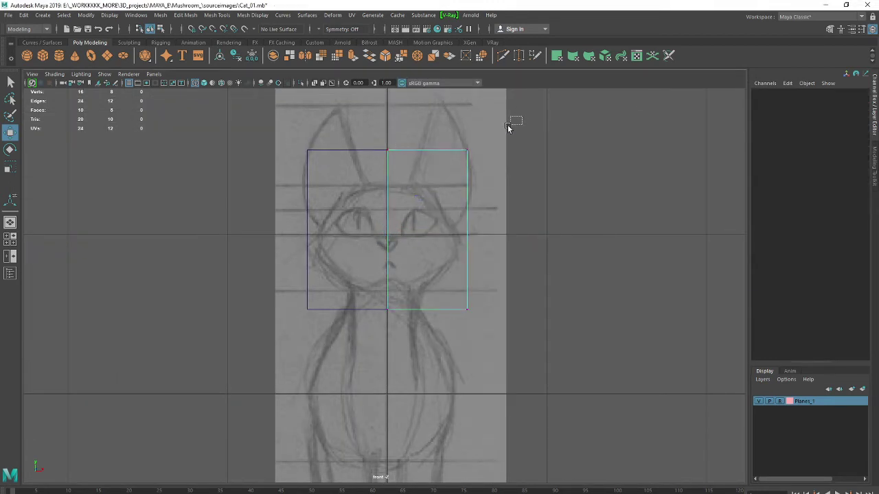
Move the top vertices down and inward, and the bottom vertices inward and up to the chin
{"action": "left_click_drag", "start_coordinate": [508, 121], "coordinate": [364, 175]}
{"action": "left_click_drag", "start_coordinate": [426, 108], "coordinate": [425, 144]}
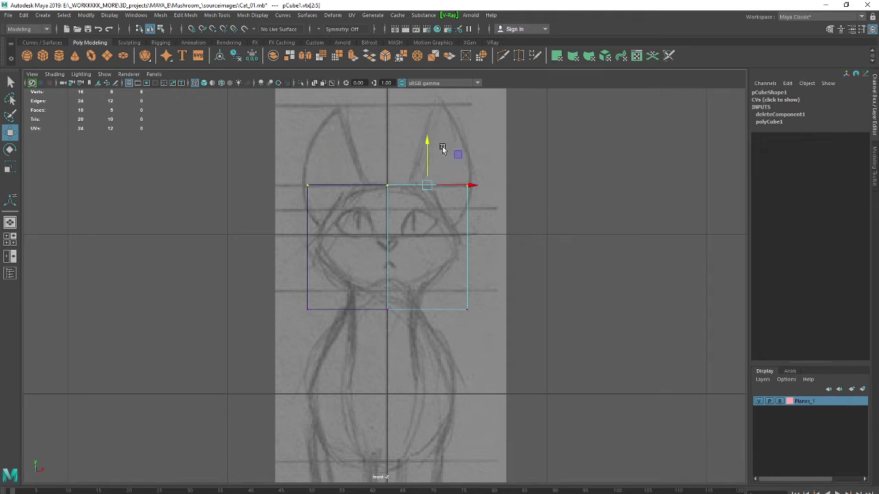
{"action": "left_click_drag", "start_coordinate": [477, 186], "coordinate": [445, 188]}
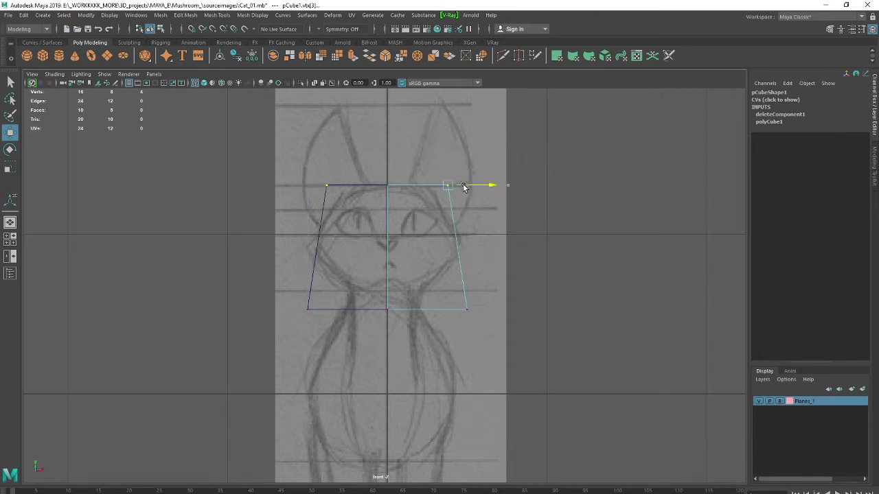
{"action": "left_click_drag", "start_coordinate": [540, 295], "coordinate": [426, 345]}
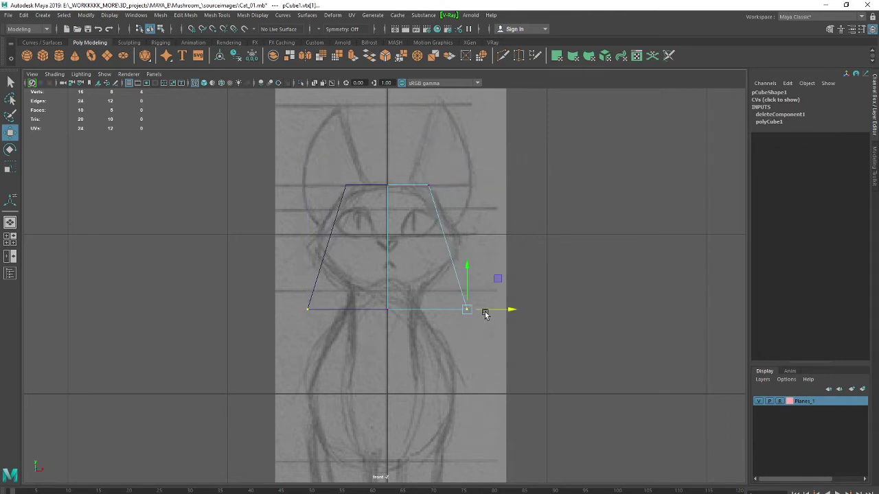
{"action": "left_click_drag", "start_coordinate": [483, 310], "coordinate": [421, 311]}
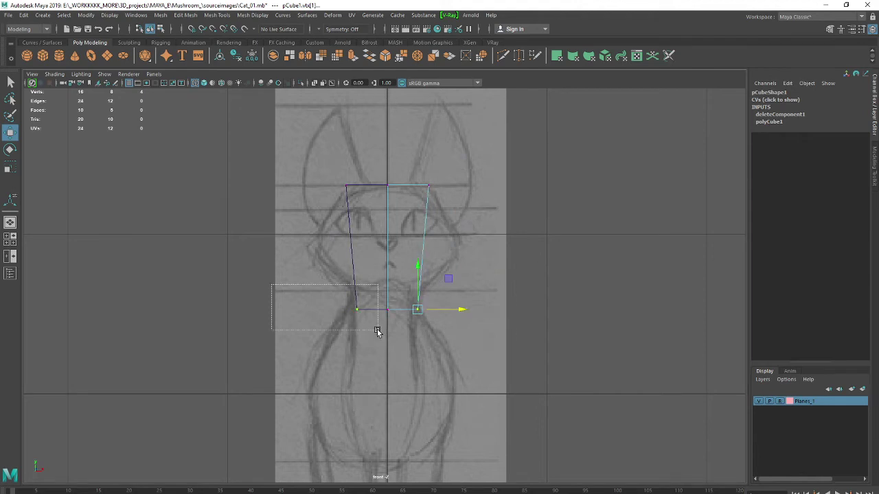
{"action": "left_click_drag", "start_coordinate": [405, 276], "coordinate": [405, 257]}
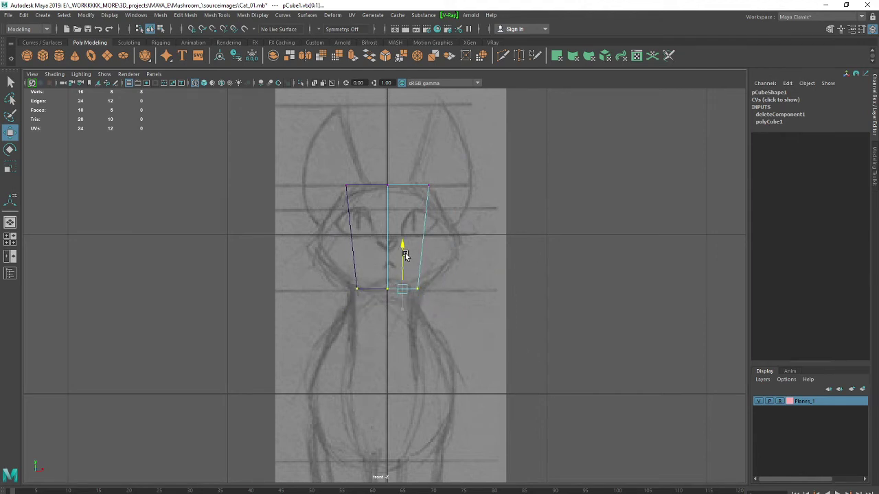
{"action": "left_click", "coordinate": [552, 396]}
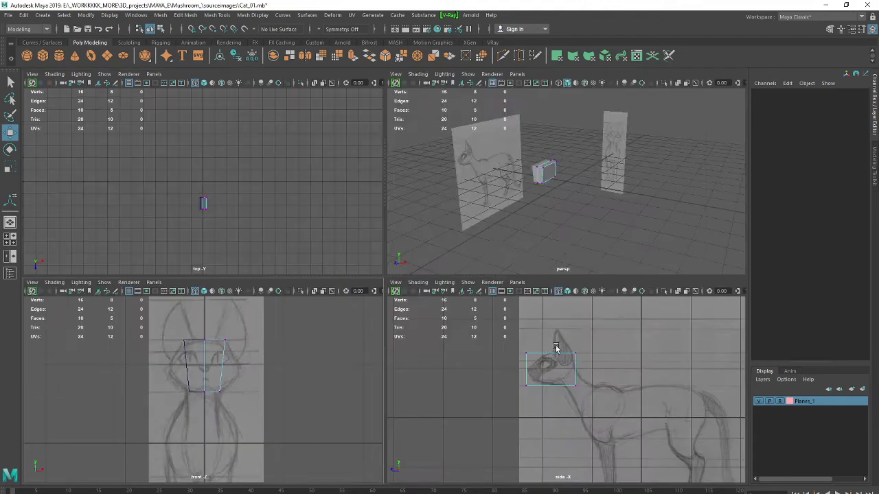
Move the front top corner down to the snout and the upper back corner to the ear base
{"action": "key", "text": "space"}
{"action": "key", "text": "space"}
{"action": "scroll", "coordinate": [444, 333], "scroll_direction": "up", "scroll_amount": 2}
{"action": "scroll", "coordinate": [458, 325], "scroll_direction": "up", "scroll_amount": 2}
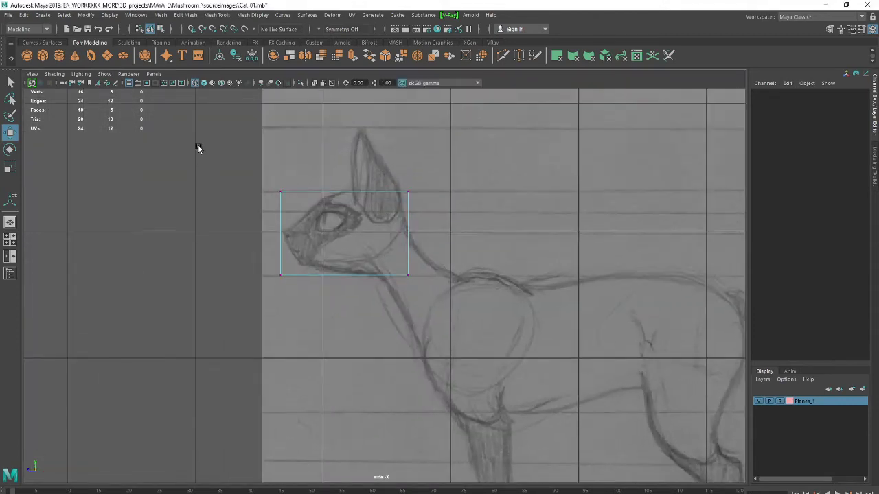
{"action": "left_click_drag", "start_coordinate": [215, 163], "coordinate": [326, 224]}
{"action": "left_click_drag", "start_coordinate": [282, 193], "coordinate": [285, 228]}
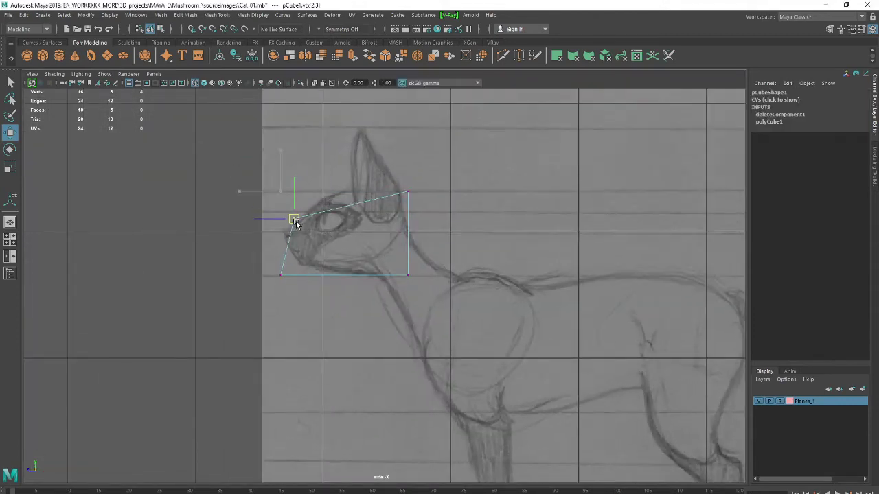
{"action": "left_click_drag", "start_coordinate": [387, 226], "coordinate": [386, 225]}
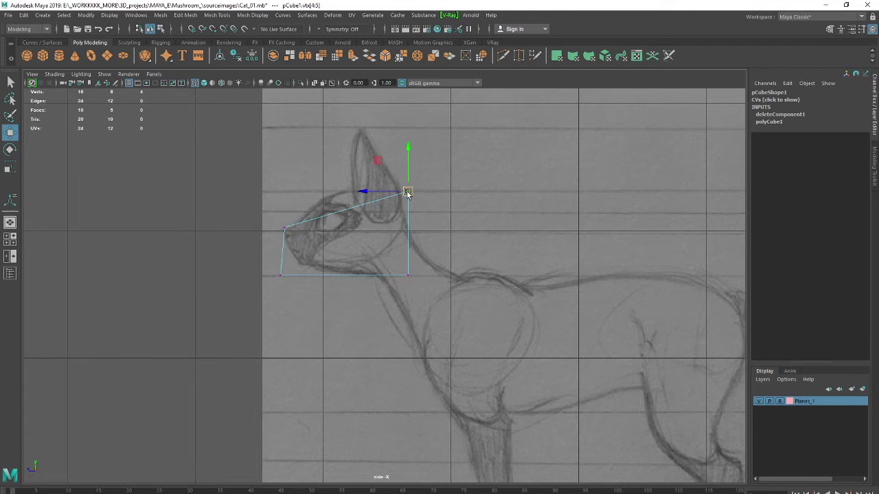
{"action": "left_click_drag", "start_coordinate": [408, 193], "coordinate": [372, 182]}
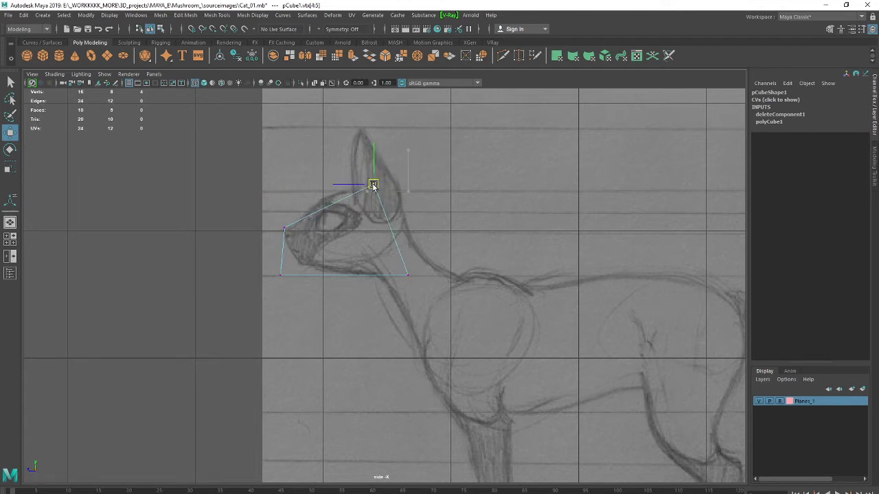
Pull the lower back corner forward under the jaw and nudge the lower front corner back
{"action": "left_click_drag", "start_coordinate": [479, 245], "coordinate": [366, 298]}
{"action": "left_click_drag", "start_coordinate": [407, 275], "coordinate": [379, 269]}
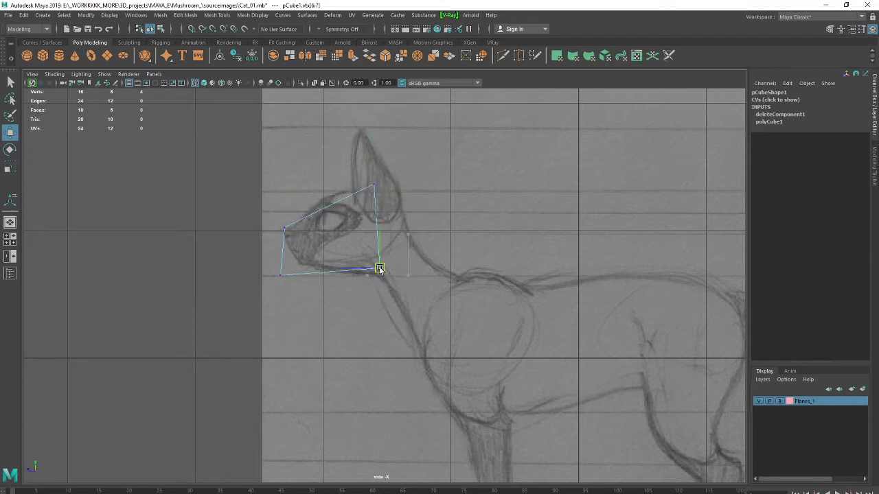
{"action": "left_click_drag", "start_coordinate": [254, 252], "coordinate": [349, 306]}
{"action": "left_click_drag", "start_coordinate": [285, 276], "coordinate": [304, 271]}
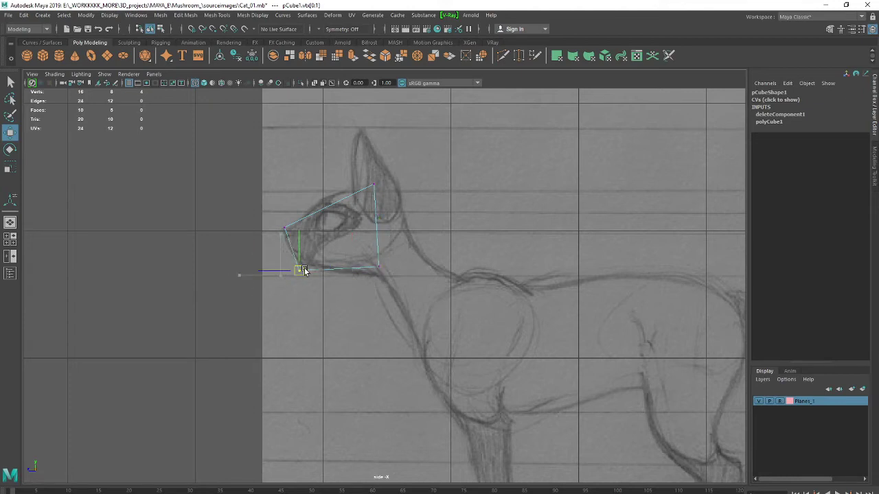
{"action": "left_click_drag", "start_coordinate": [412, 224], "coordinate": [374, 269]}
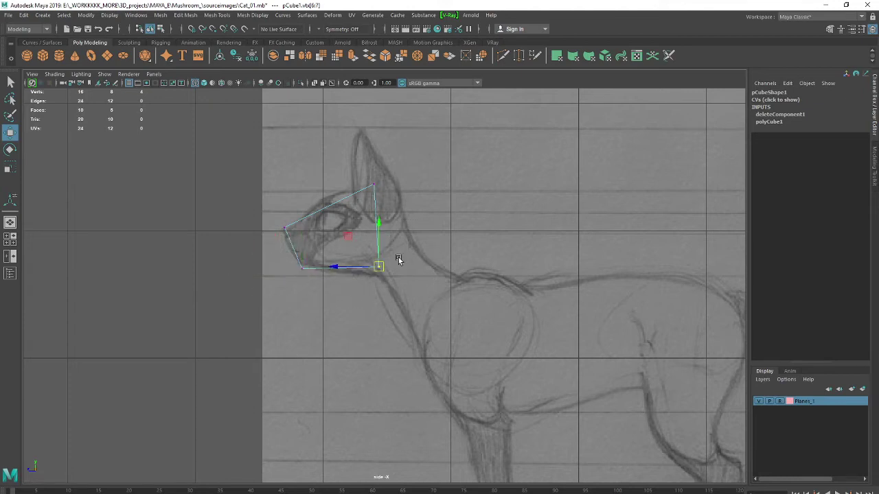
{"action": "key", "text": "space"}
{"action": "key", "text": "space"}
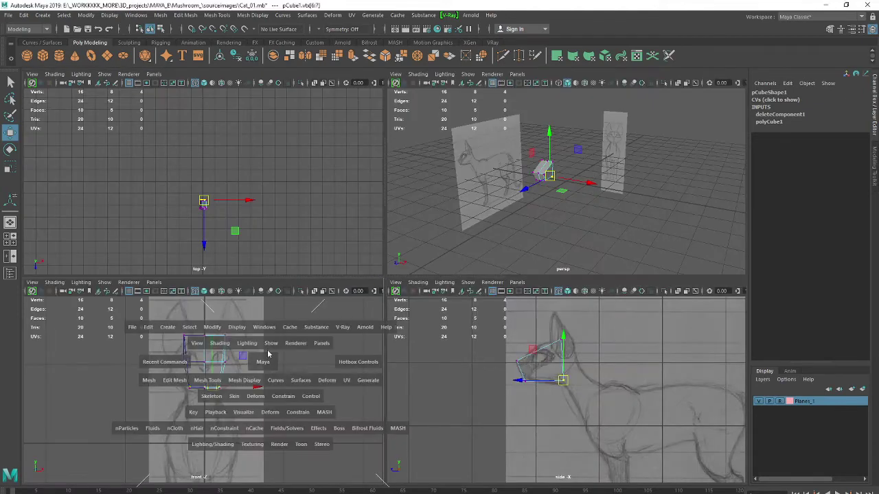
Deselect, compare the wedge in side and perspective views, then dolly in and orbit to see its other side
{"action": "left_click", "coordinate": [477, 208]}
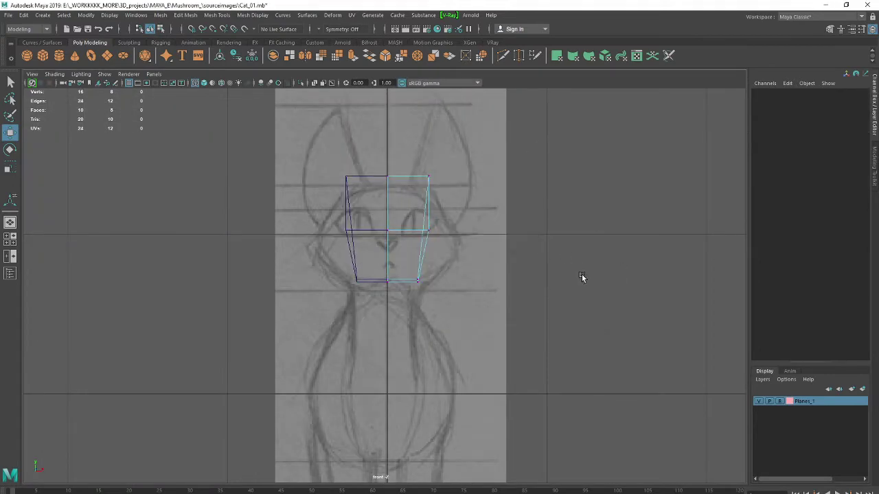
{"action": "key", "text": "space"}
{"action": "key", "text": "space"}
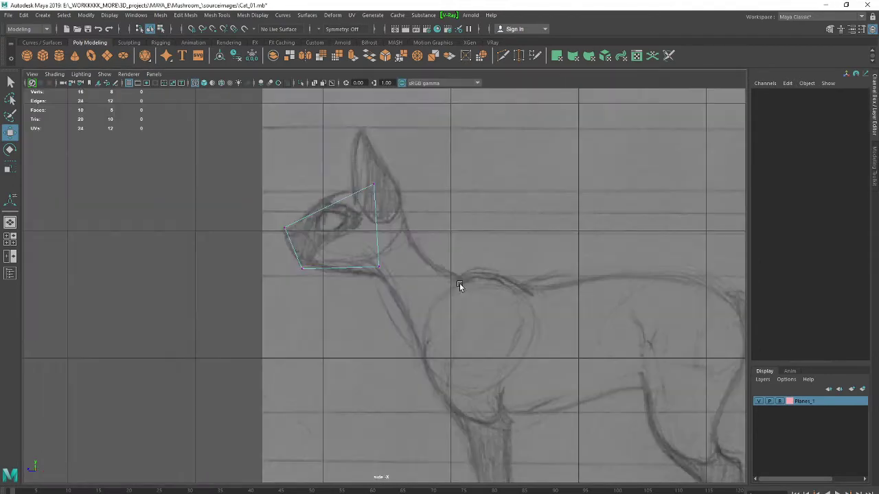
{"action": "key", "text": "space"}
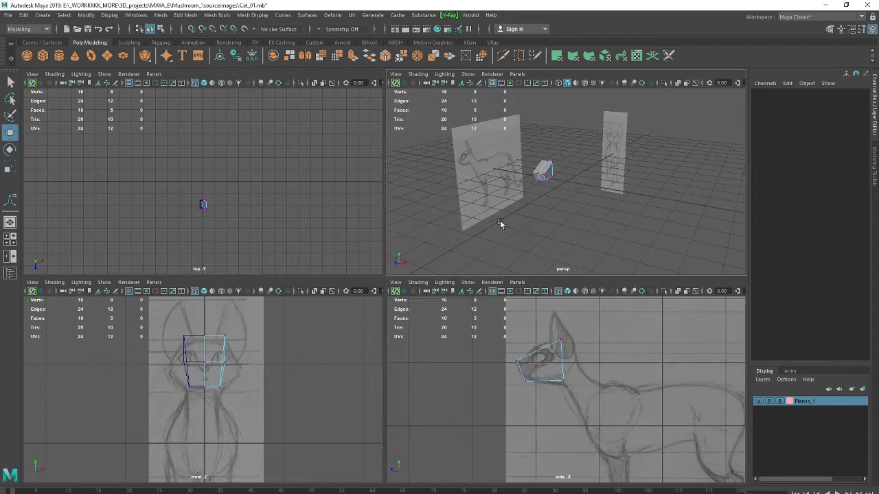
{"action": "key", "text": "space"}
{"action": "right_click_drag", "start_coordinate": [467, 244], "coordinate": [573, 296], "text": "alt"}
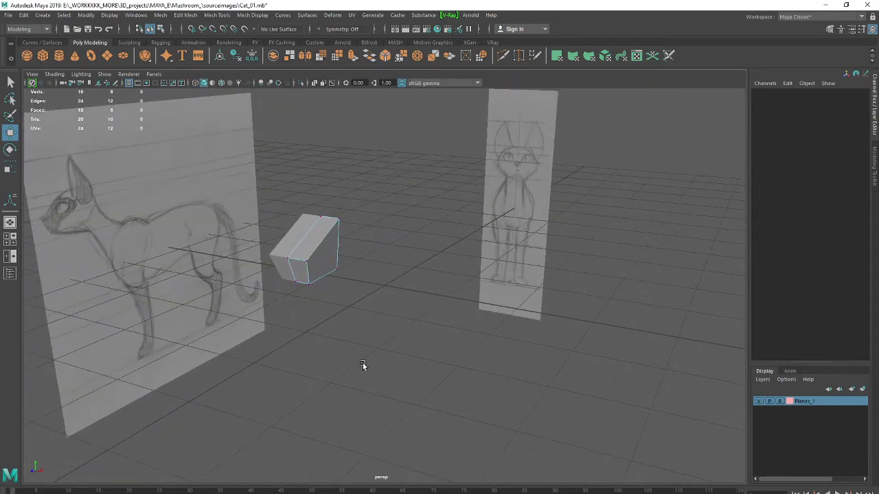
{"action": "key", "text": "space"}
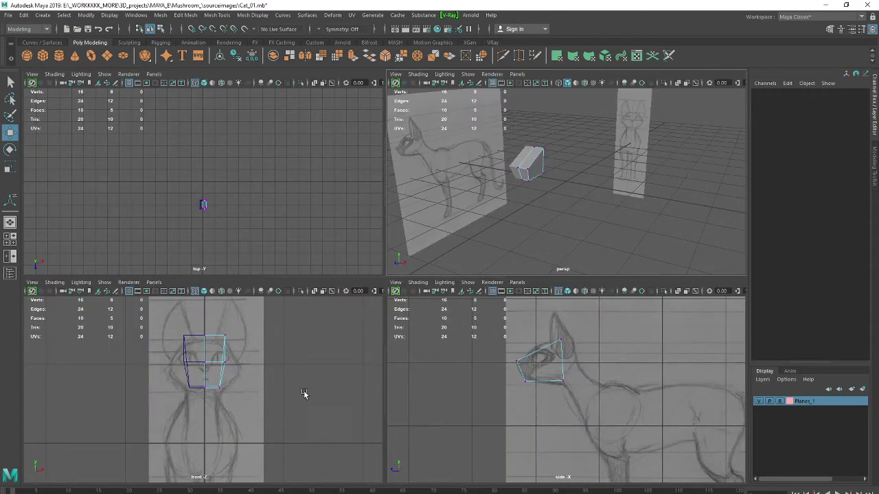
{"action": "key", "text": "space"}
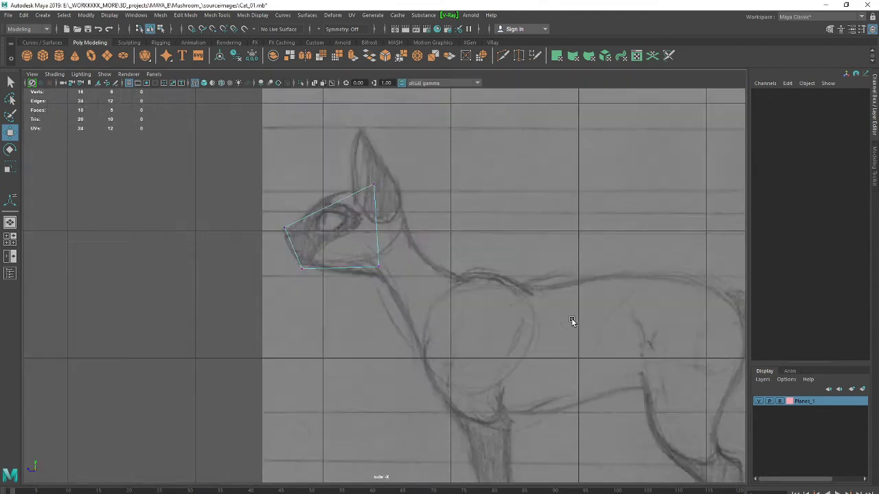
{"action": "key", "text": "space"}
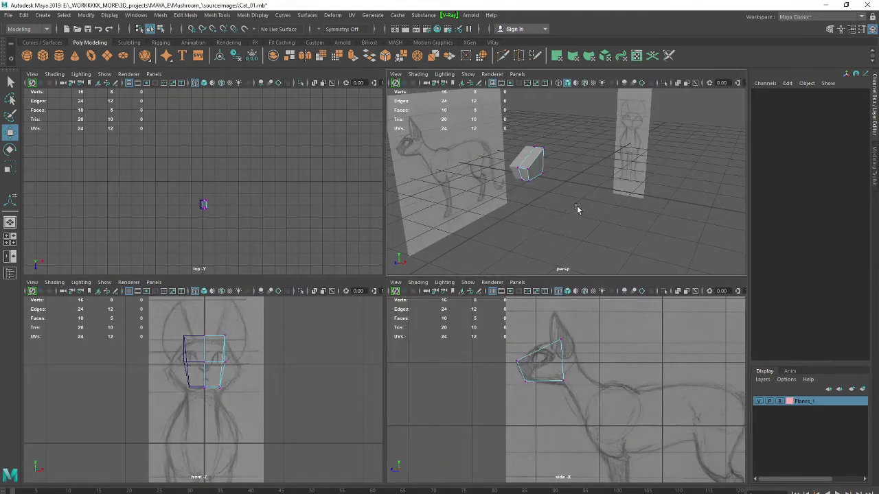
{"action": "key", "text": "space"}
{"action": "left_click_drag", "start_coordinate": [576, 224], "coordinate": [453, 249], "text": "alt"}
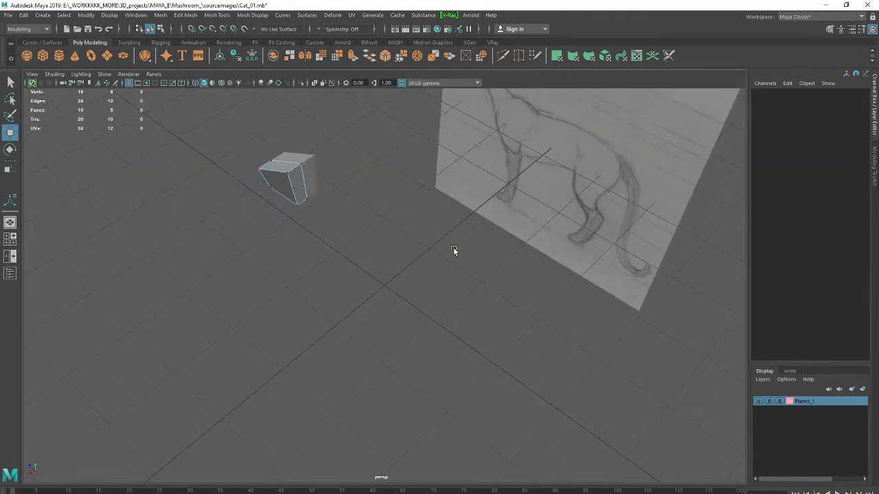
Extrude one face of the head block, with the extrude handles set to world axes
{"action": "right_click_drag", "start_coordinate": [301, 182], "coordinate": [312, 213]}
{"action": "left_click", "coordinate": [304, 180]}
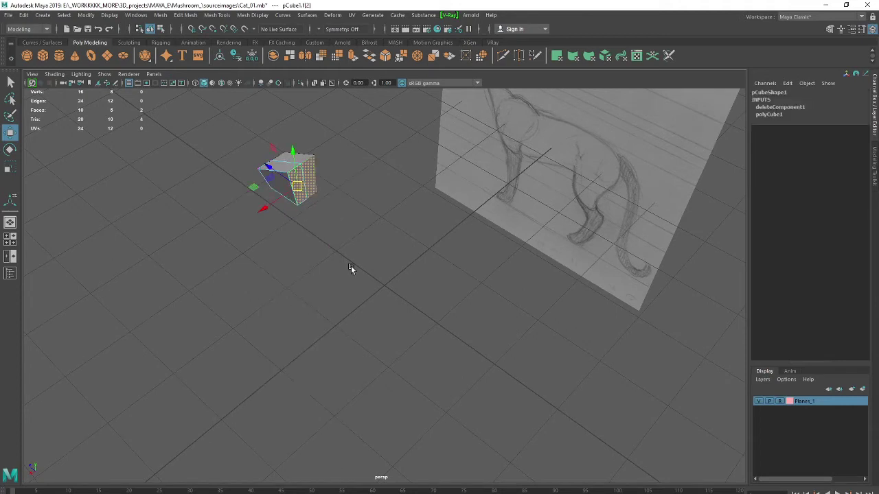
{"action": "key", "text": "ctrl+e"}
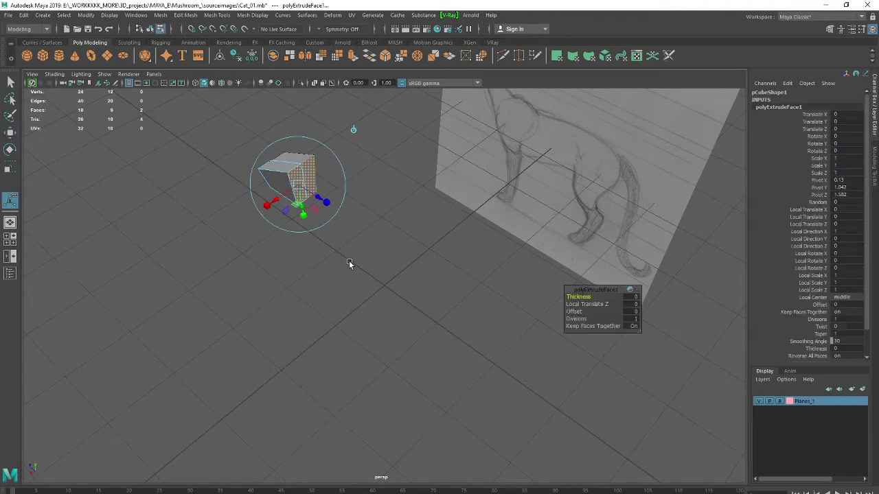
{"action": "left_click", "coordinate": [354, 131]}
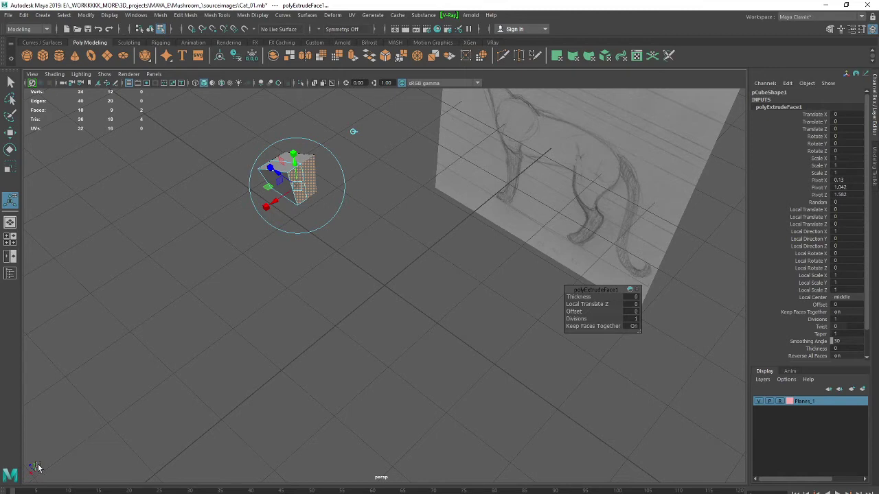
Pull the extruded face out to lengthen the cube, then select vertices and check the views
{"action": "mouse_move", "coordinate": [282, 174]}
{"action": "left_mouse_down"}
{"action": "mouse_move", "coordinate": [302, 195]}
{"action": "mouse_move", "coordinate": [295, 187]}
{"action": "left_mouse_up"}
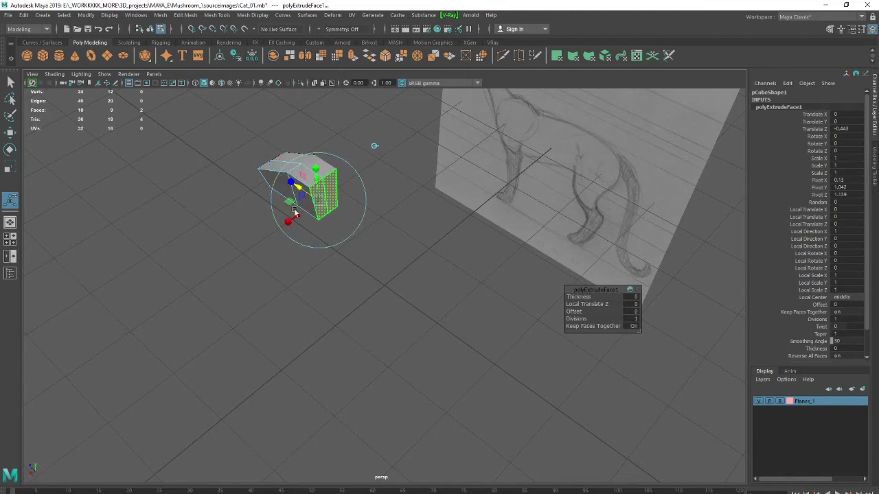
{"action": "right_click_drag", "start_coordinate": [270, 179], "coordinate": [230, 176]}
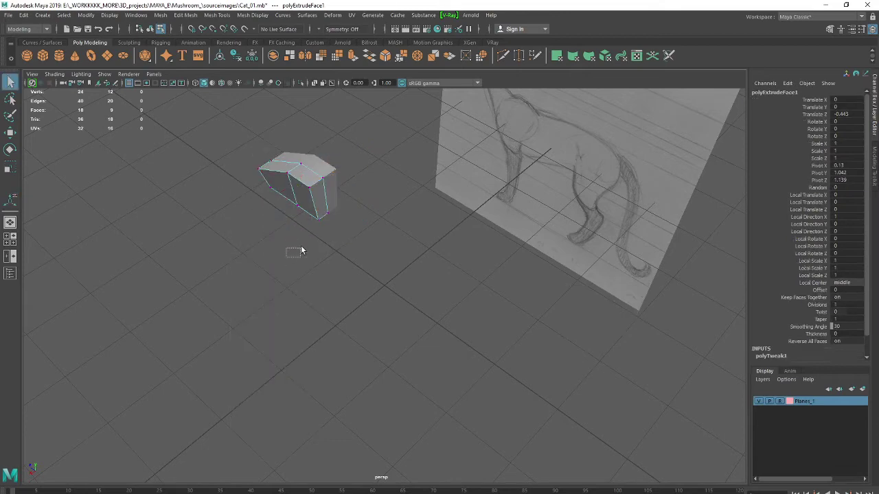
{"action": "left_click_drag", "start_coordinate": [328, 215], "coordinate": [329, 243]}
{"action": "key", "text": "space"}
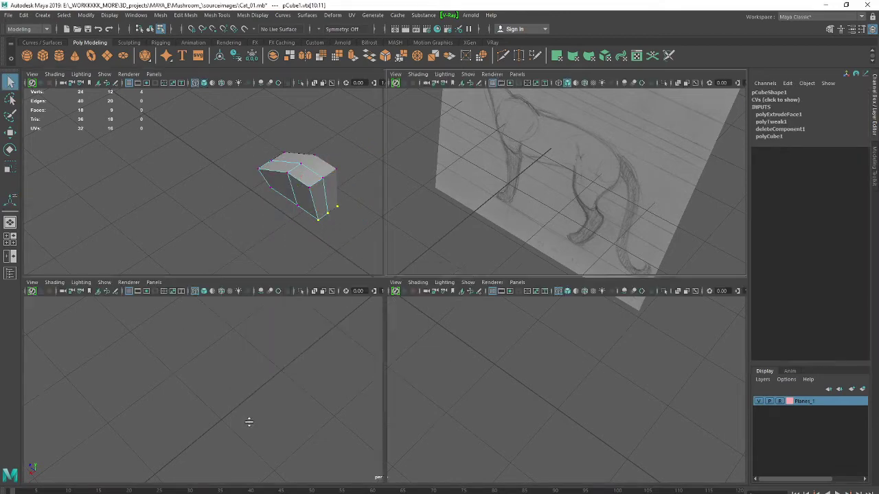
{"action": "key", "text": "space"}
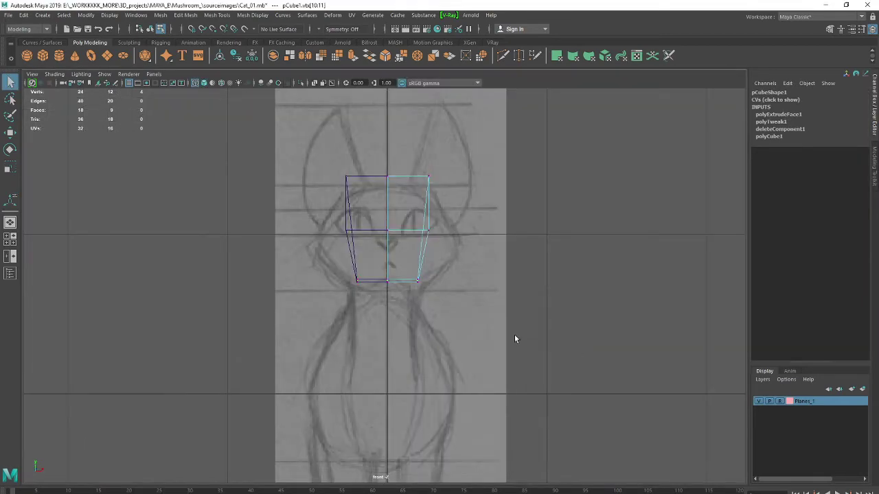
{"action": "key", "text": "space"}
{"action": "key", "text": "space"}
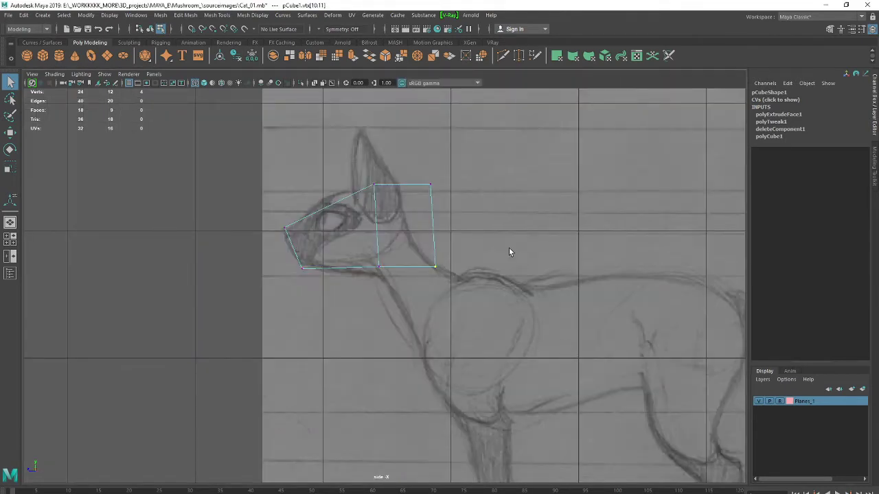
Move the back corner vertices onto the neck and head outline in side view
{"action": "key", "text": "w"}
{"action": "left_click_drag", "start_coordinate": [434, 268], "coordinate": [398, 252]}
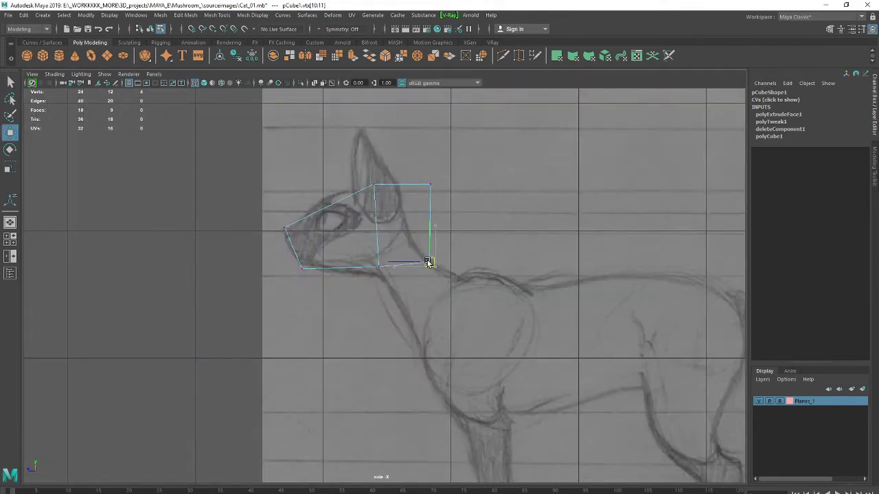
{"action": "left_click_drag", "start_coordinate": [469, 159], "coordinate": [407, 200]}
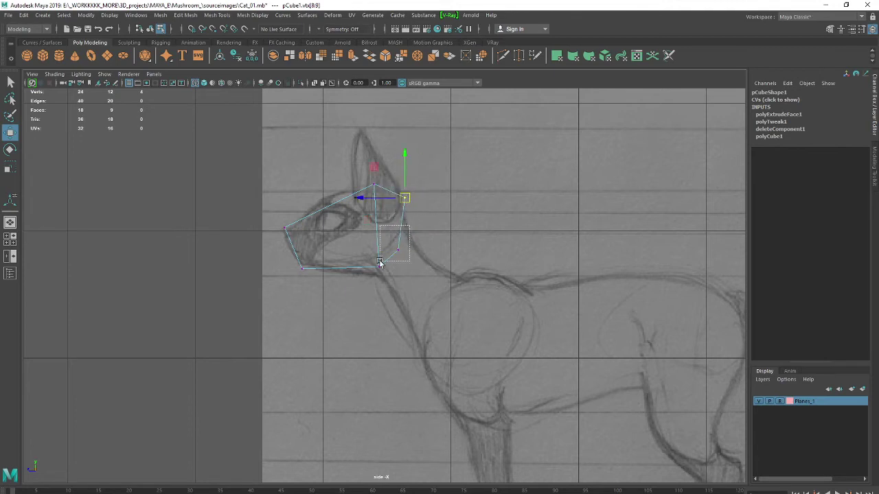
{"action": "left_click_drag", "start_coordinate": [407, 242], "coordinate": [374, 269]}
{"action": "mouse_move", "coordinate": [426, 228]}
{"action": "left_mouse_down"}
{"action": "mouse_move", "coordinate": [404, 249]}
{"action": "mouse_move", "coordinate": [403, 238]}
{"action": "left_mouse_up"}
Snap the jaw, nose-tip and head-top vertices onto the side sketch, then deselect
{"action": "left_click", "coordinate": [406, 242]}
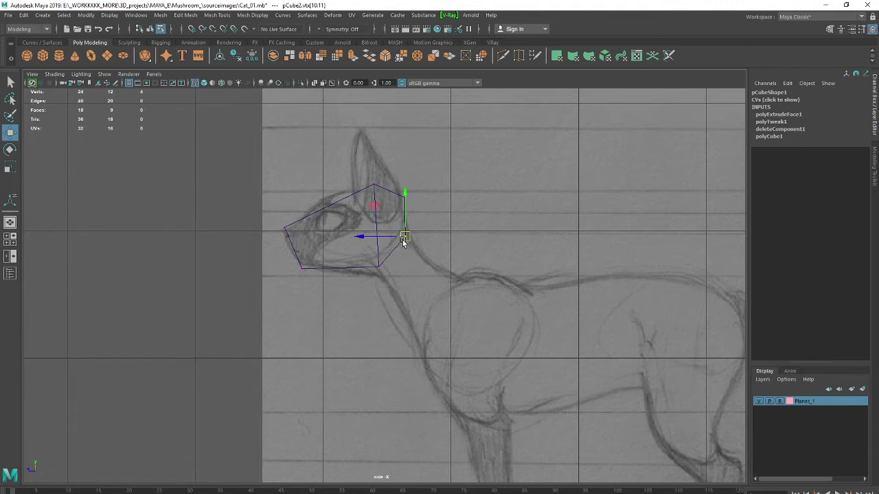
{"action": "left_click", "coordinate": [379, 265]}
{"action": "left_click_drag", "start_coordinate": [379, 265], "coordinate": [364, 273]}
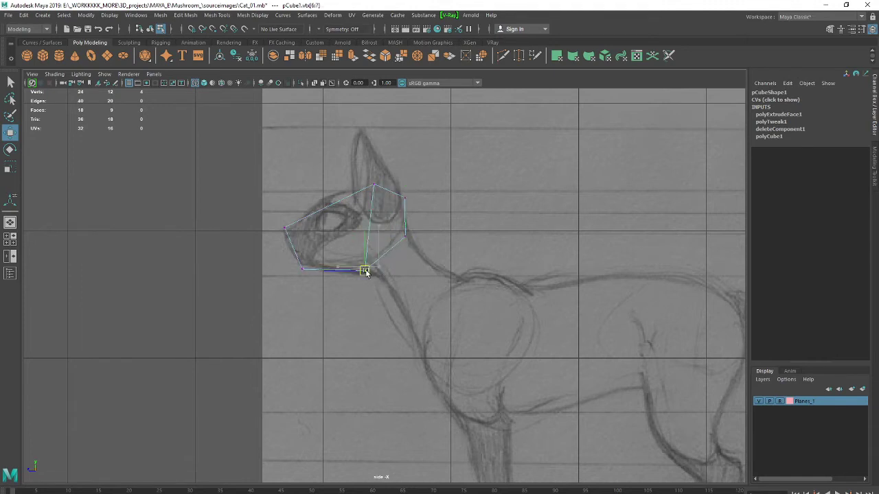
{"action": "left_click", "coordinate": [285, 229]}
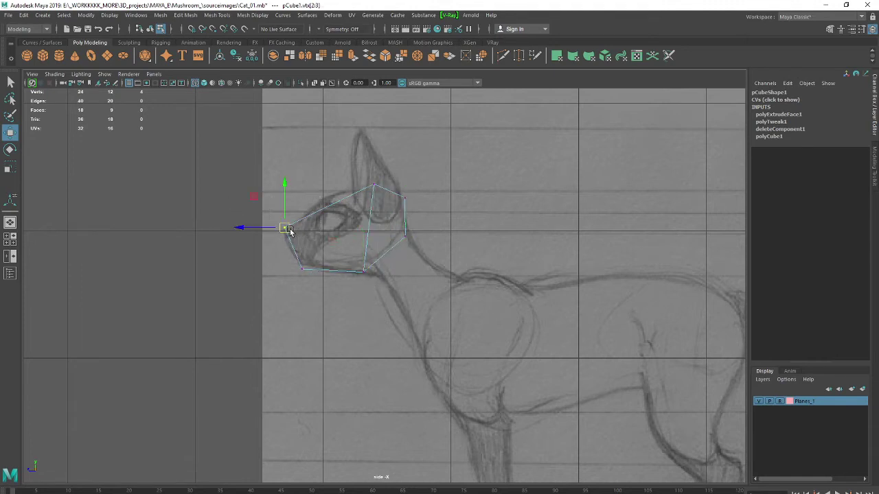
{"action": "left_click_drag", "start_coordinate": [285, 229], "coordinate": [282, 232]}
{"action": "left_click", "coordinate": [373, 186]}
{"action": "left_click_drag", "start_coordinate": [374, 186], "coordinate": [367, 186]}
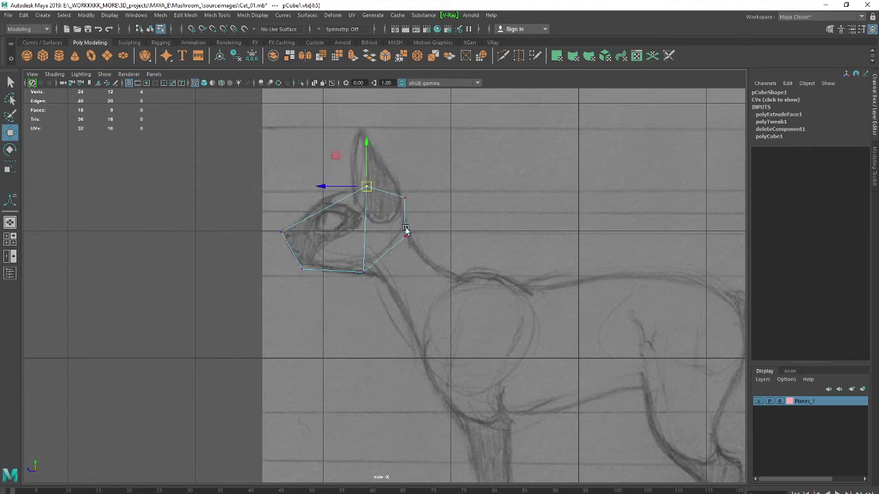
{"action": "left_click", "coordinate": [433, 243]}
Review the head mesh in the perspective, front and side views
{"action": "key", "text": "space"}
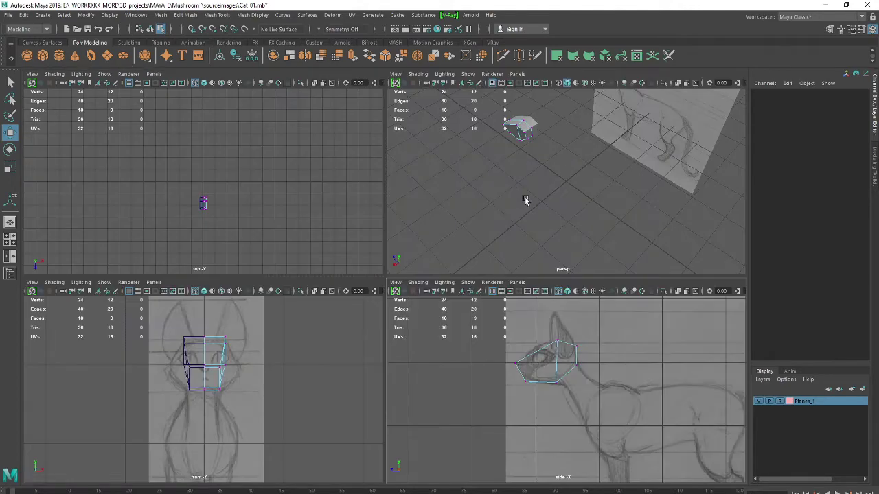
{"action": "key", "text": "space"}
{"action": "right_click_drag", "start_coordinate": [335, 233], "coordinate": [389, 243], "text": "alt"}
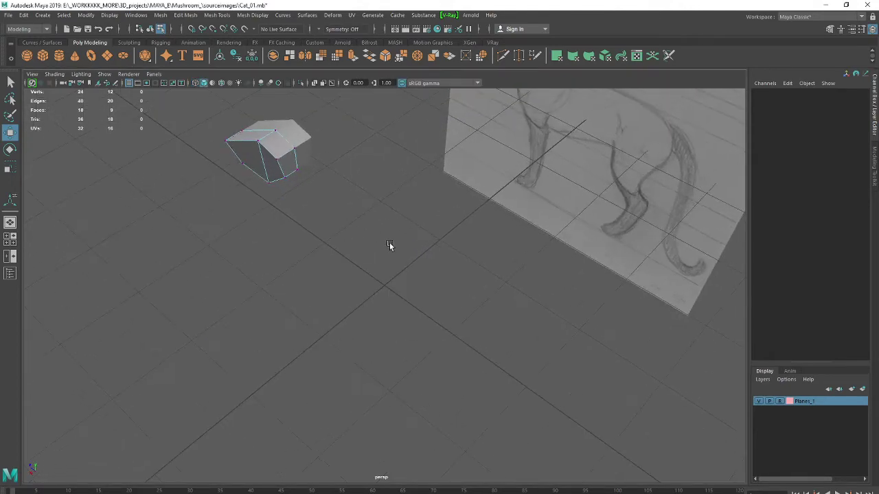
{"action": "key", "text": "space"}
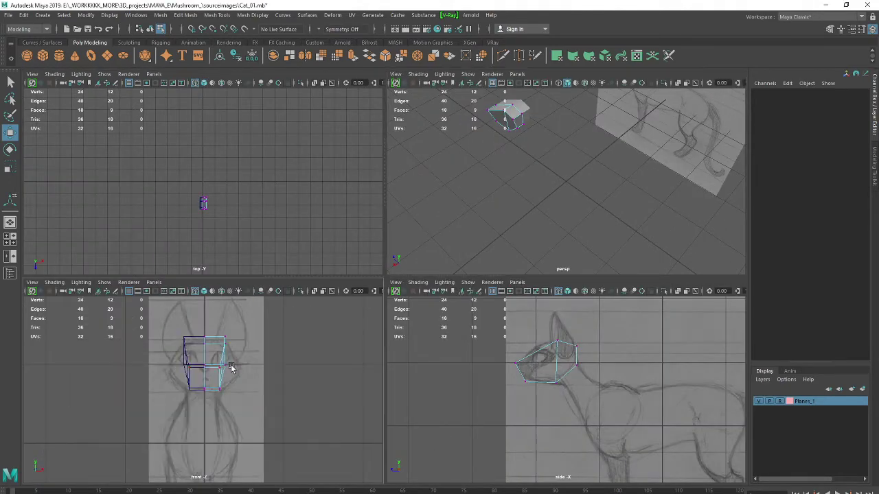
{"action": "key", "text": "space"}
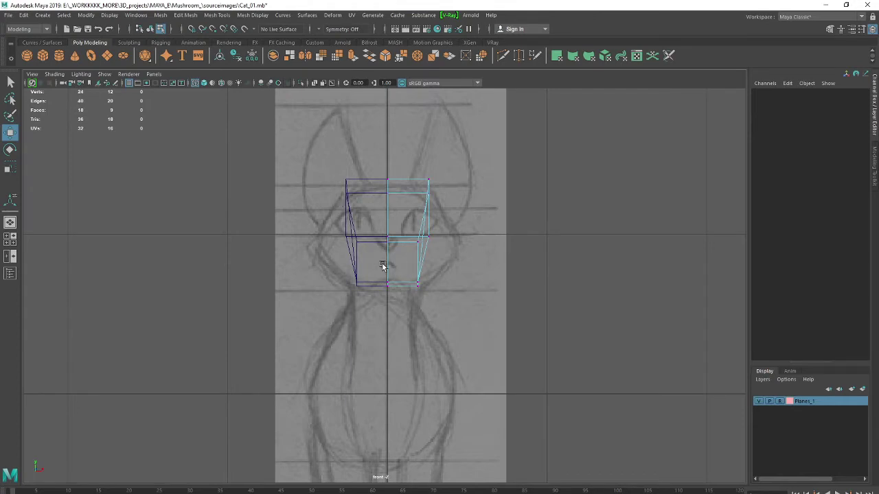
{"action": "key", "text": "space"}
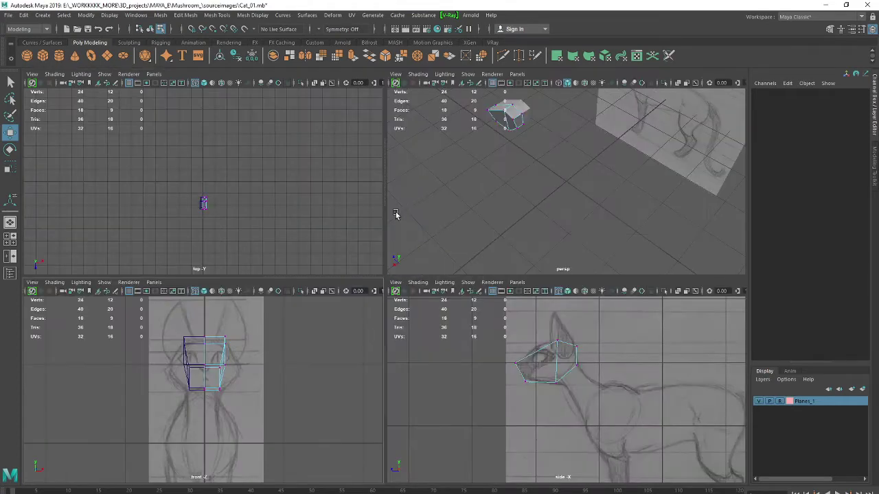
{"action": "key", "text": "space"}
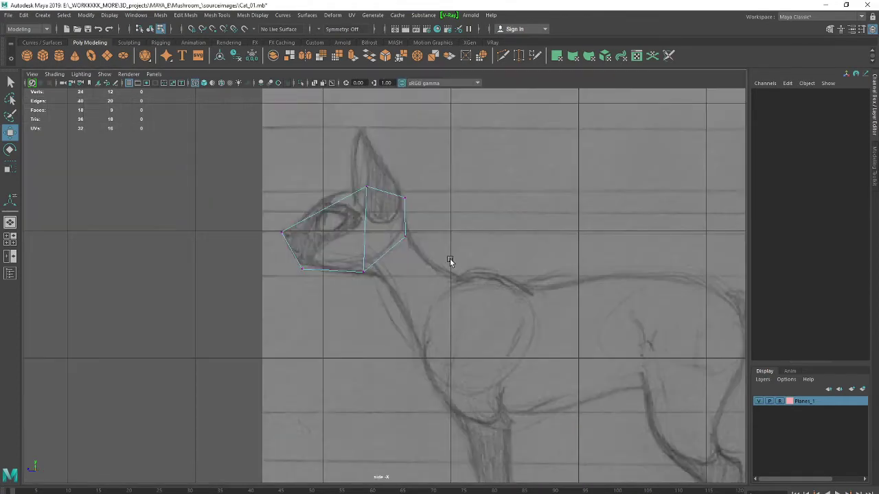
Return to object mode and select the whole pCube1 head mesh
{"action": "right_click", "coordinate": [367, 227]}
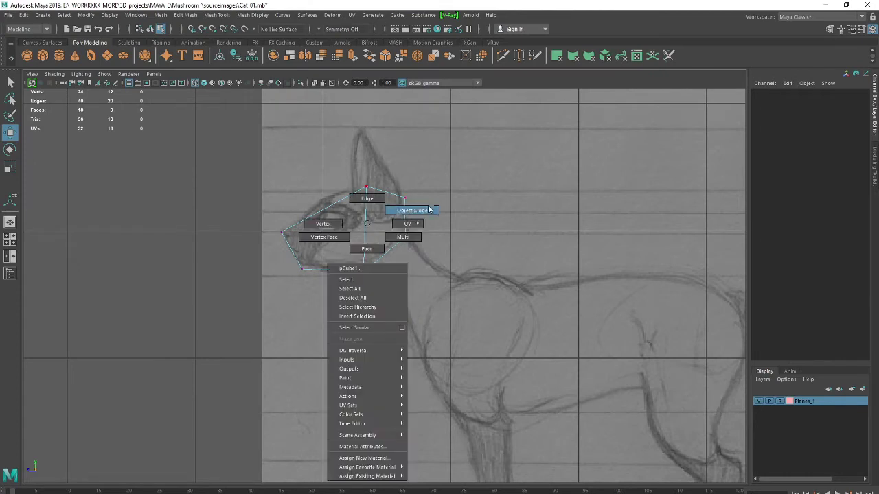
{"action": "left_click", "coordinate": [419, 210]}
{"action": "left_click", "coordinate": [369, 270]}
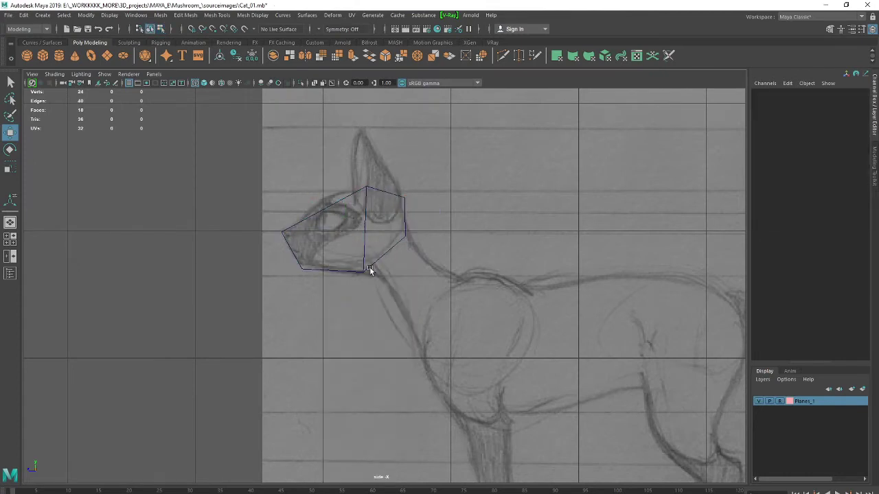
{"action": "left_click", "coordinate": [403, 219]}
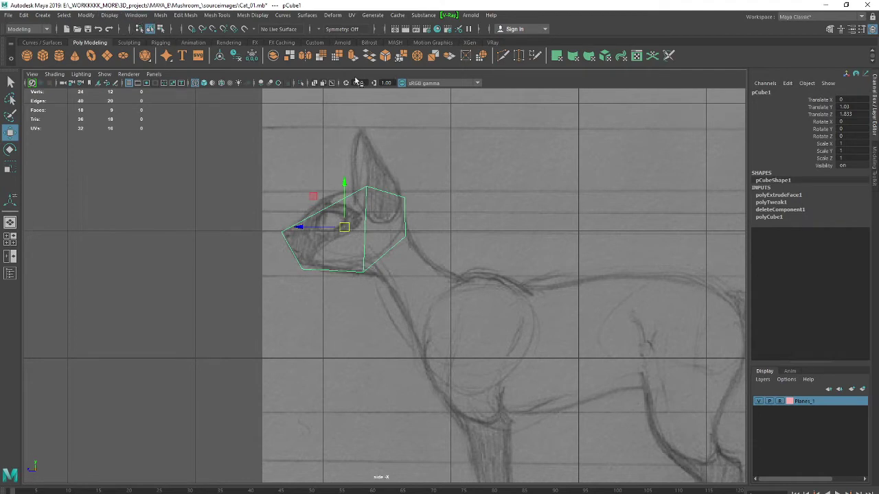
{"action": "left_click", "coordinate": [181, 18]}
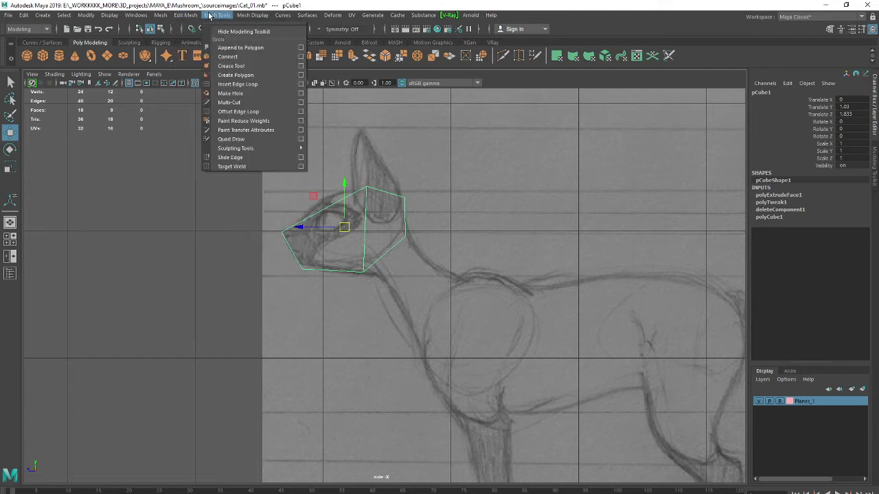
Insert an edge loop across the middle of the head and enter vertex mode
{"action": "left_click", "coordinate": [253, 85]}
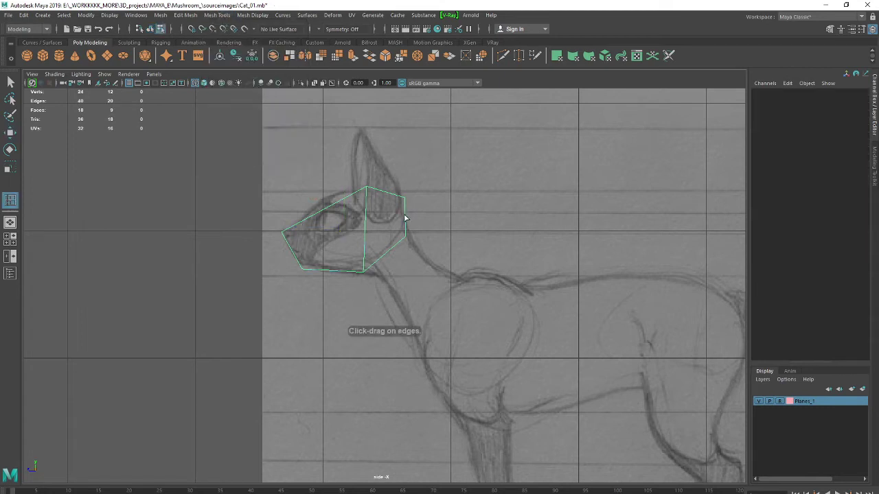
{"action": "left_click_drag", "start_coordinate": [405, 218], "coordinate": [405, 219]}
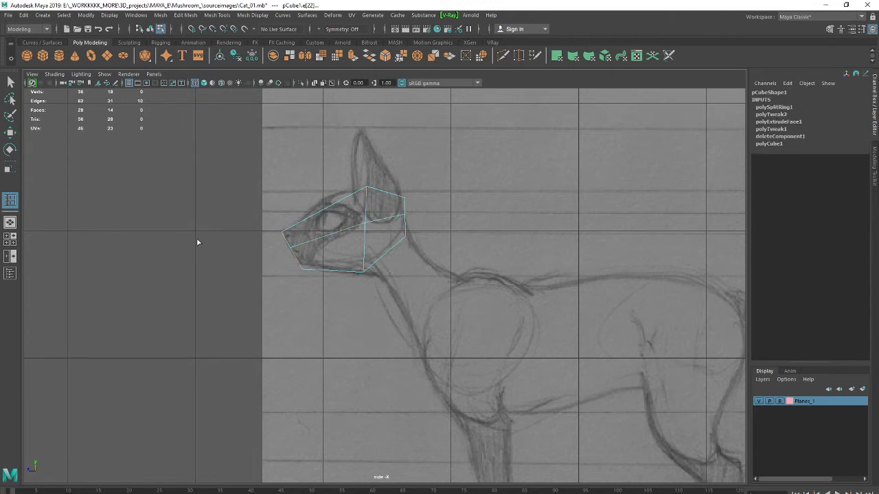
{"action": "left_click", "coordinate": [10, 81]}
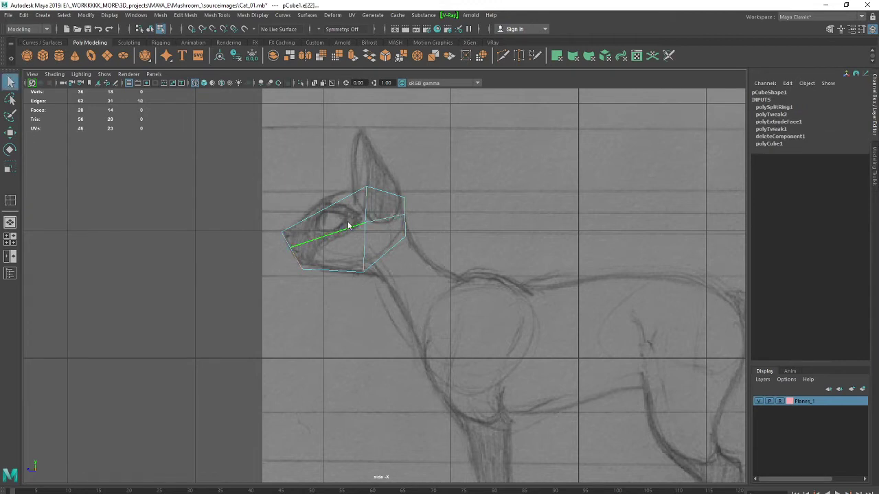
{"action": "right_click_drag", "start_coordinate": [348, 222], "coordinate": [289, 224]}
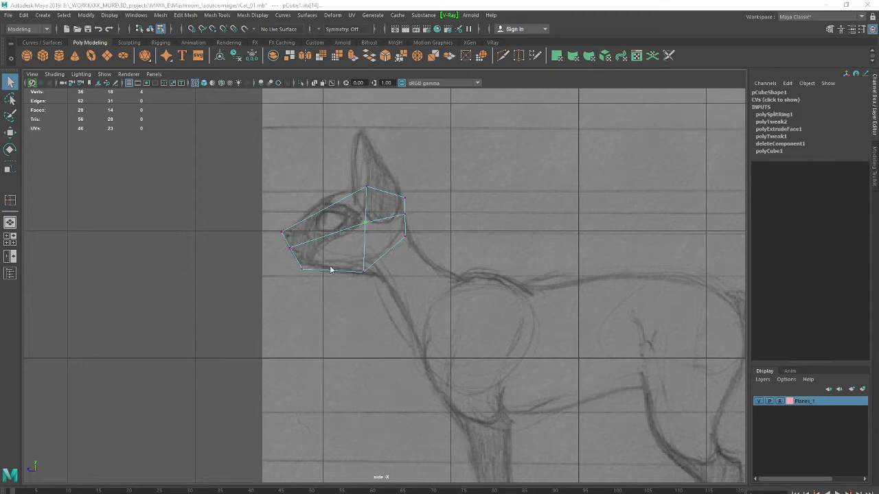
Push the cheek vertices slightly outward in the front view
{"action": "key", "text": "space"}
{"action": "key", "text": "space"}
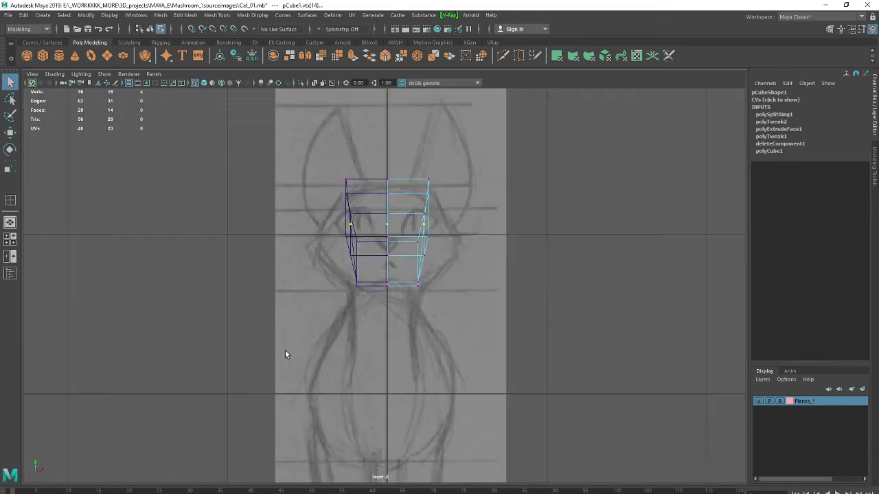
{"action": "key", "text": "w"}
{"action": "left_click_drag", "start_coordinate": [435, 226], "coordinate": [440, 227]}
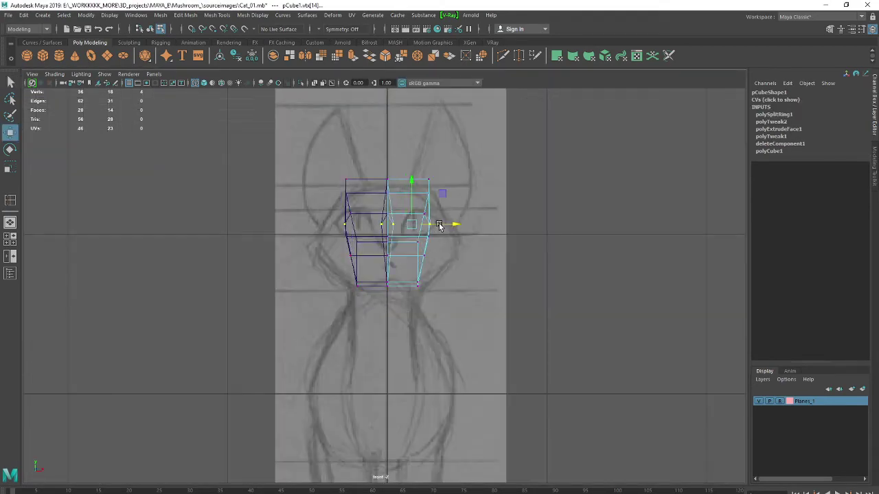
{"action": "key", "text": "ctrl+z"}
{"action": "key", "text": "ctrl+z"}
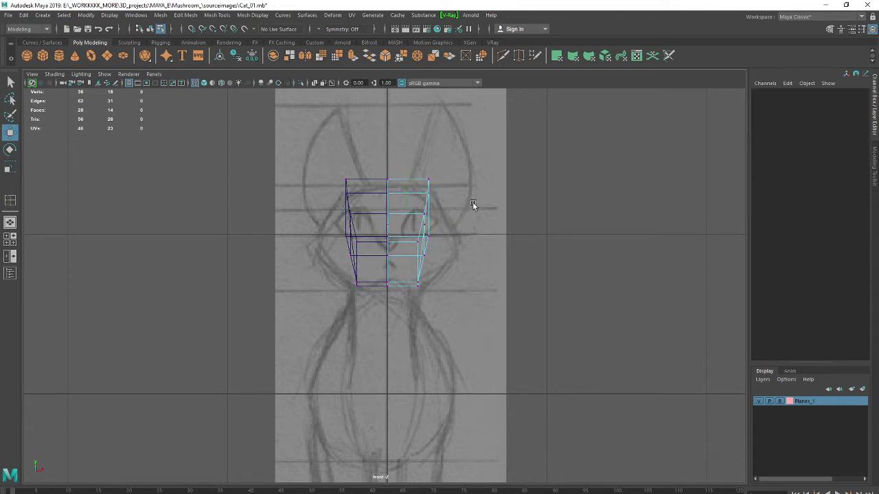
{"action": "key", "text": "shift+z"}
{"action": "left_click_drag", "start_coordinate": [434, 218], "coordinate": [428, 226]}
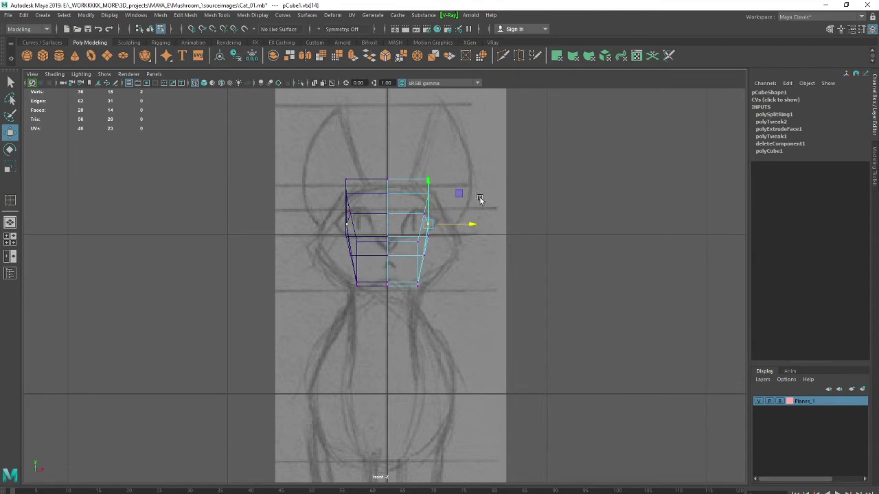
{"action": "mouse_move", "coordinate": [480, 199]}
{"action": "left_mouse_down"}
{"action": "mouse_move", "coordinate": [428, 246]}
{"action": "mouse_move", "coordinate": [471, 233]}
{"action": "left_mouse_up"}
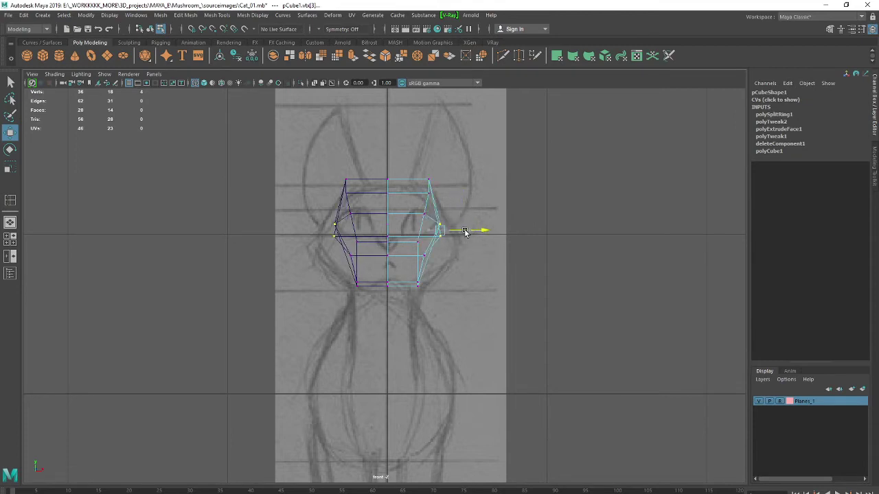
Pull the lower-right vertex outward and select the lower side and bottom vertices
{"action": "left_click", "coordinate": [425, 257]}
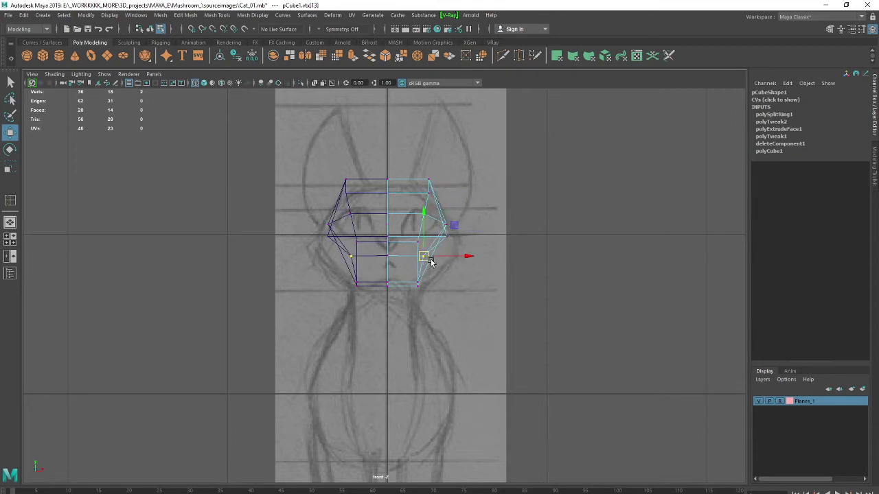
{"action": "left_click_drag", "start_coordinate": [453, 261], "coordinate": [436, 260]}
{"action": "mouse_move", "coordinate": [425, 269]}
{"action": "left_mouse_down"}
{"action": "mouse_move", "coordinate": [471, 245]}
{"action": "mouse_move", "coordinate": [442, 267]}
{"action": "mouse_move", "coordinate": [438, 253]}
{"action": "mouse_move", "coordinate": [448, 265]}
{"action": "left_mouse_up"}
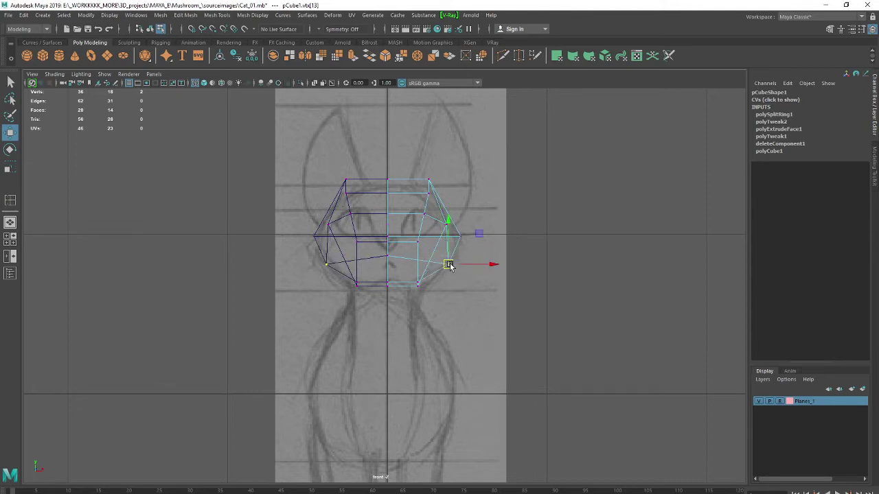
{"action": "left_click_drag", "start_coordinate": [389, 277], "coordinate": [427, 289]}
{"action": "key", "text": "space"}
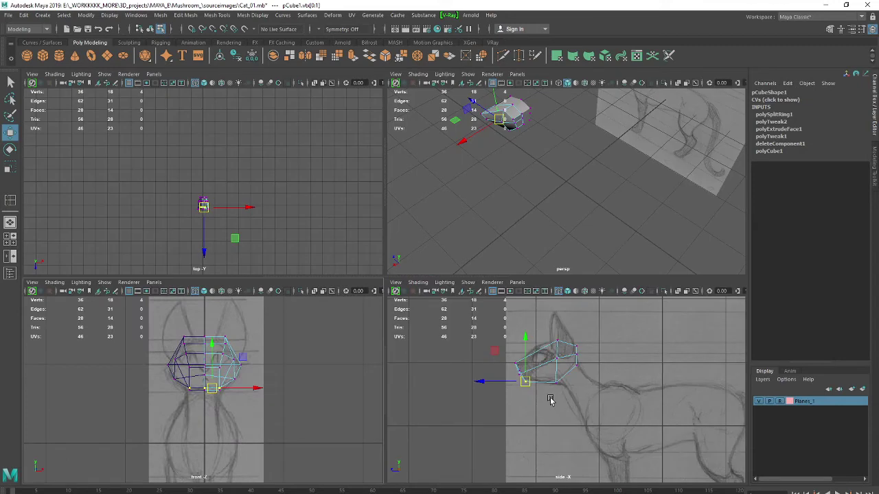
Move the snout vertices onto the nose line of the side sketch
{"action": "key", "text": "space"}
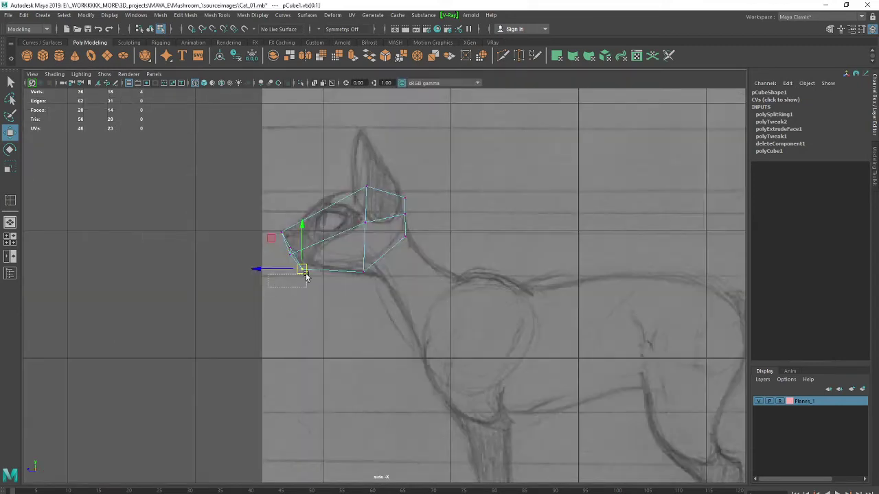
{"action": "mouse_move", "coordinate": [303, 270]}
{"action": "left_mouse_down"}
{"action": "mouse_move", "coordinate": [291, 229]}
{"action": "mouse_move", "coordinate": [289, 250]}
{"action": "mouse_move", "coordinate": [270, 252]}
{"action": "mouse_move", "coordinate": [280, 255]}
{"action": "mouse_move", "coordinate": [270, 268]}
{"action": "left_mouse_up"}
{"action": "left_click", "coordinate": [292, 248]}
{"action": "left_click", "coordinate": [288, 252]}
{"action": "left_click", "coordinate": [305, 269]}
{"action": "left_click", "coordinate": [285, 230]}
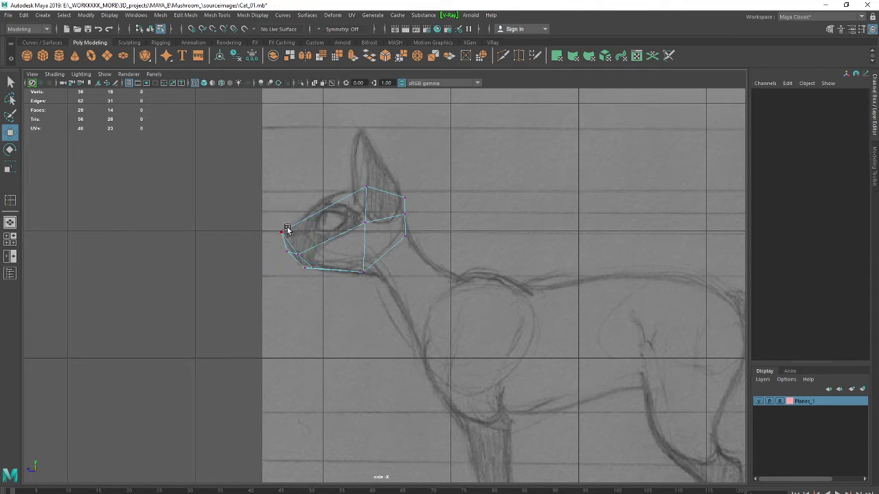
{"action": "left_click", "coordinate": [283, 233]}
{"action": "left_click_drag", "start_coordinate": [271, 232], "coordinate": [277, 233]}
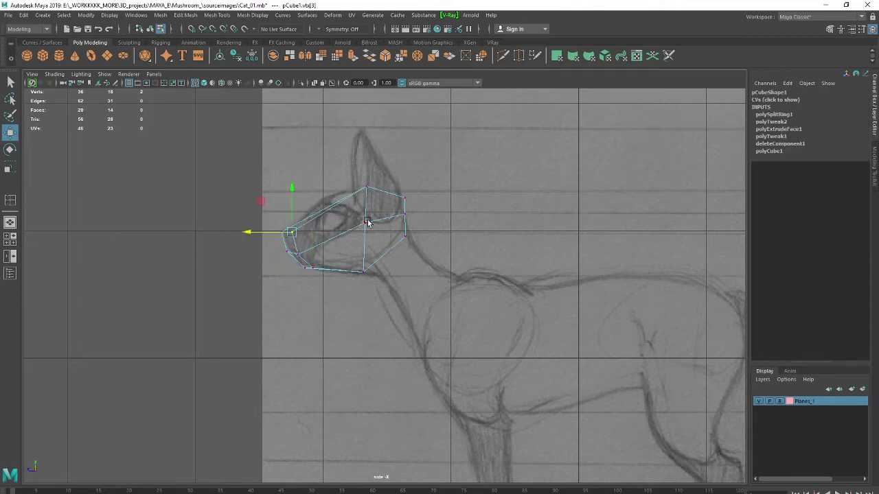
Adjust the lower jaw and back-of-head vertices, then reselect pCube1 in object mode
{"action": "left_click", "coordinate": [367, 270]}
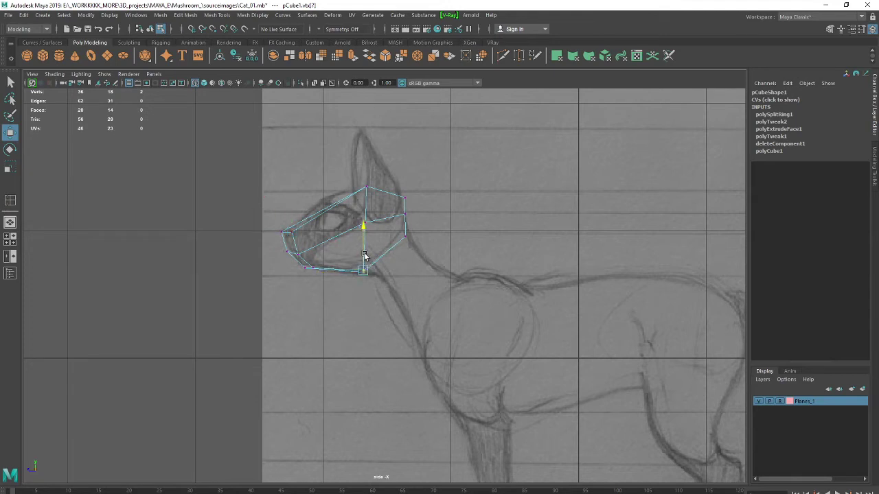
{"action": "mouse_move", "coordinate": [343, 331]}
{"action": "left_mouse_down"}
{"action": "mouse_move", "coordinate": [383, 285]}
{"action": "mouse_move", "coordinate": [370, 270]}
{"action": "left_mouse_up"}
{"action": "left_click", "coordinate": [403, 199]}
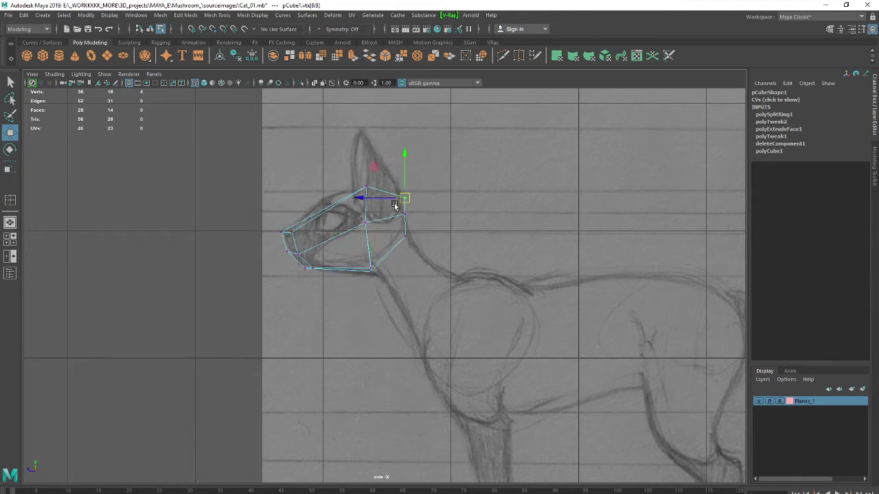
{"action": "left_click_drag", "start_coordinate": [405, 199], "coordinate": [358, 188]}
{"action": "left_click", "coordinate": [367, 187]}
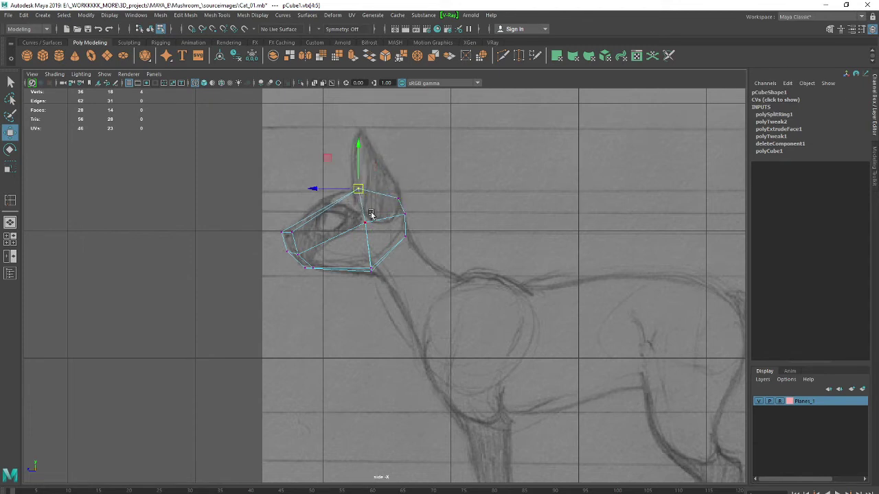
{"action": "right_click_drag", "start_coordinate": [380, 220], "coordinate": [421, 203]}
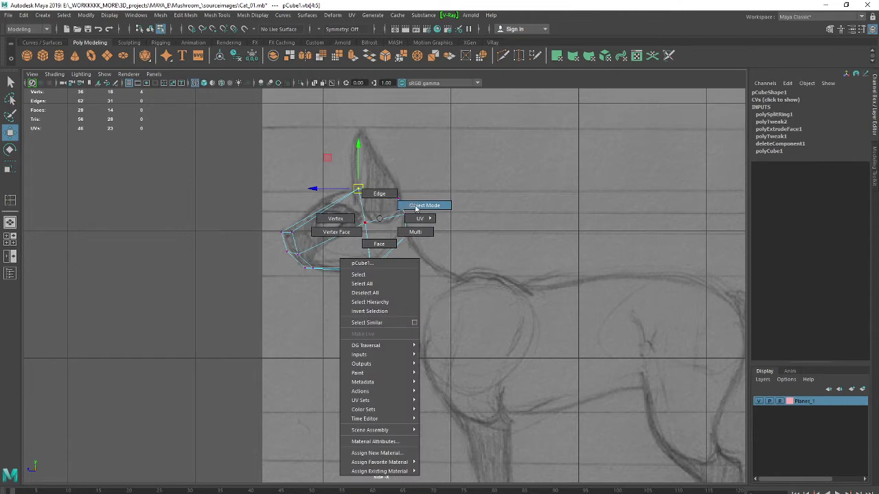
{"action": "left_click", "coordinate": [325, 240]}
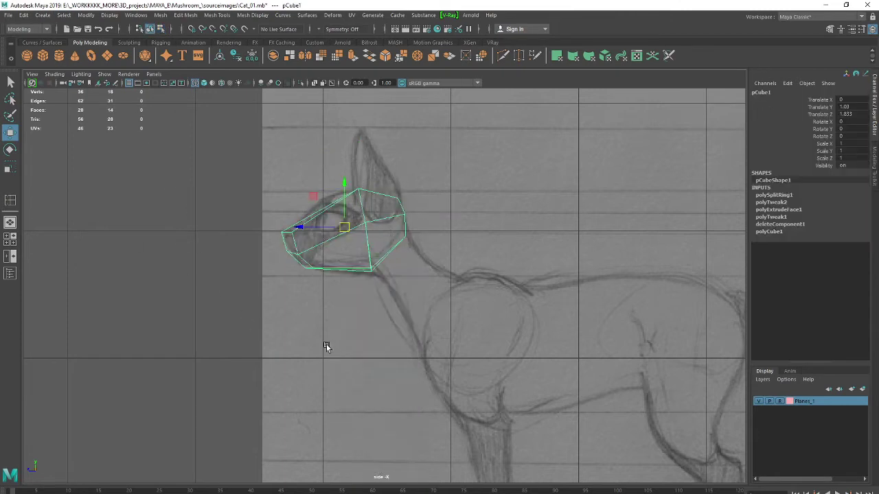
{"action": "key", "text": "space"}
Insert two edge loops across the head with the Split Edge Ring tool
{"action": "left_click", "coordinate": [72, 314]}
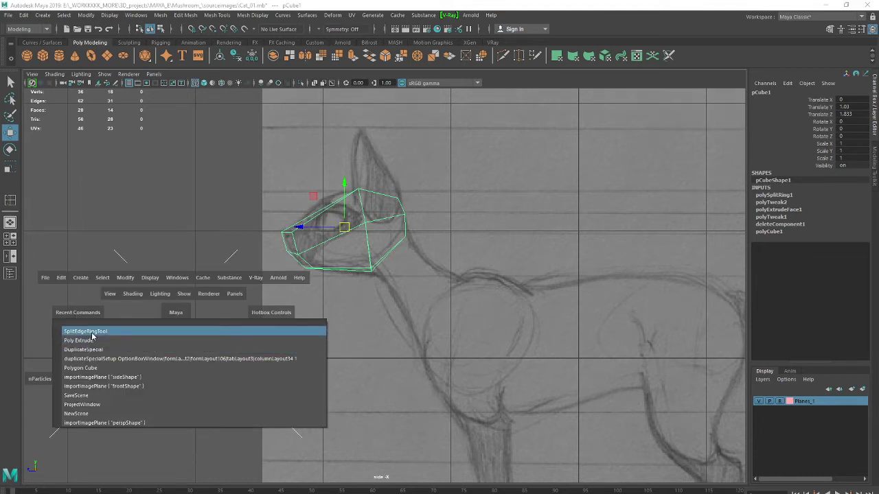
{"action": "left_click", "coordinate": [92, 333]}
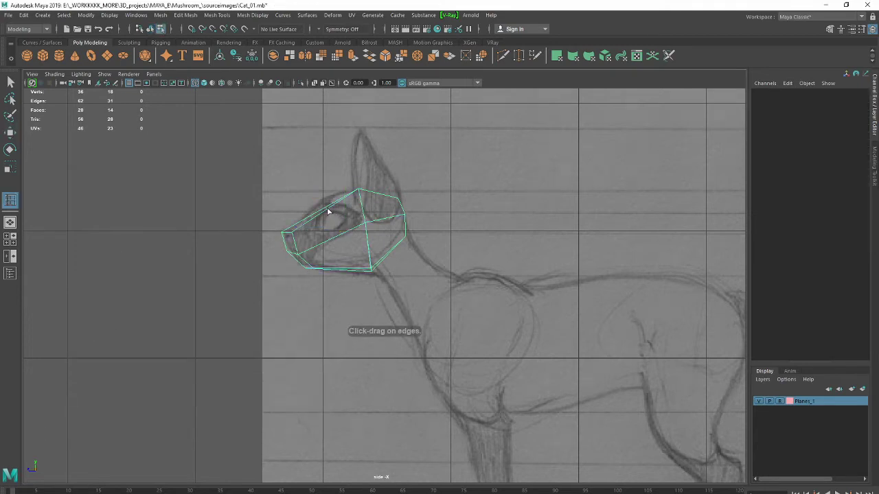
{"action": "left_click", "coordinate": [328, 212]}
{"action": "left_click", "coordinate": [326, 215]}
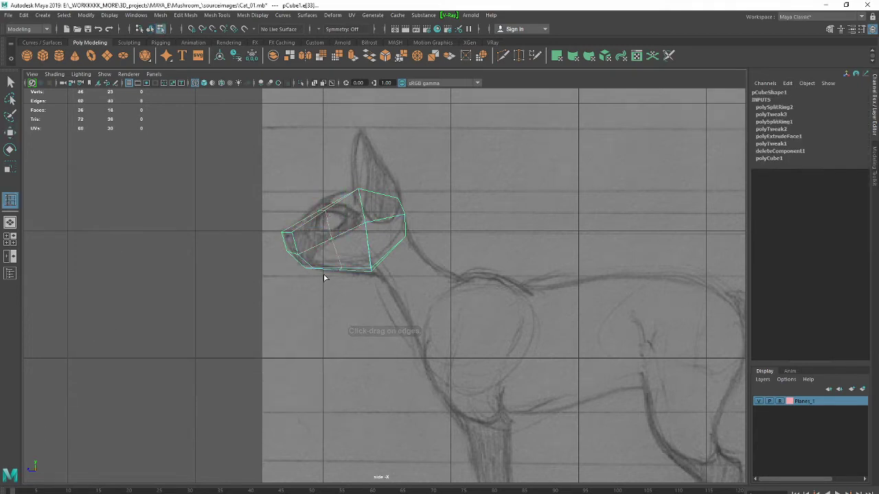
Select the head's bottom vertices and lower them slightly
{"action": "key", "text": "w"}
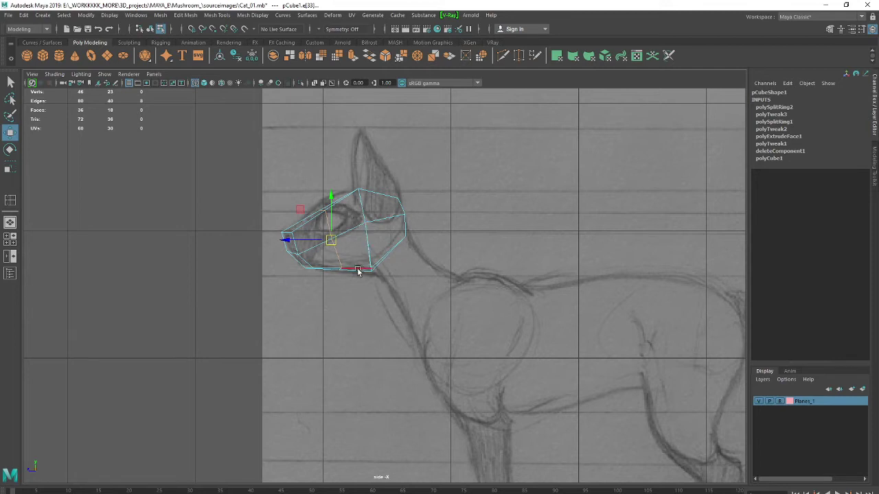
{"action": "right_click_drag", "start_coordinate": [357, 269], "coordinate": [313, 269]}
{"action": "left_click_drag", "start_coordinate": [308, 170], "coordinate": [329, 205]}
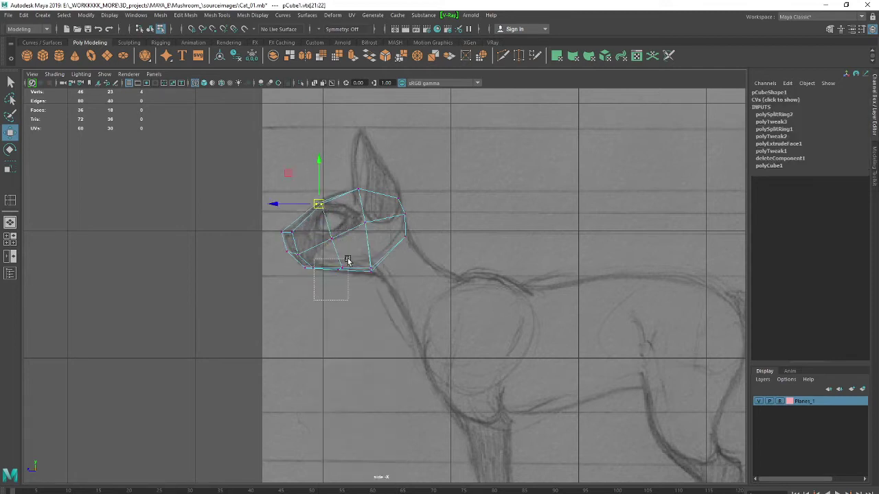
{"action": "mouse_move", "coordinate": [324, 298]}
{"action": "left_mouse_down"}
{"action": "mouse_move", "coordinate": [348, 256]}
{"action": "mouse_move", "coordinate": [343, 274]}
{"action": "mouse_move", "coordinate": [379, 261]}
{"action": "mouse_move", "coordinate": [372, 272]}
{"action": "left_mouse_up"}
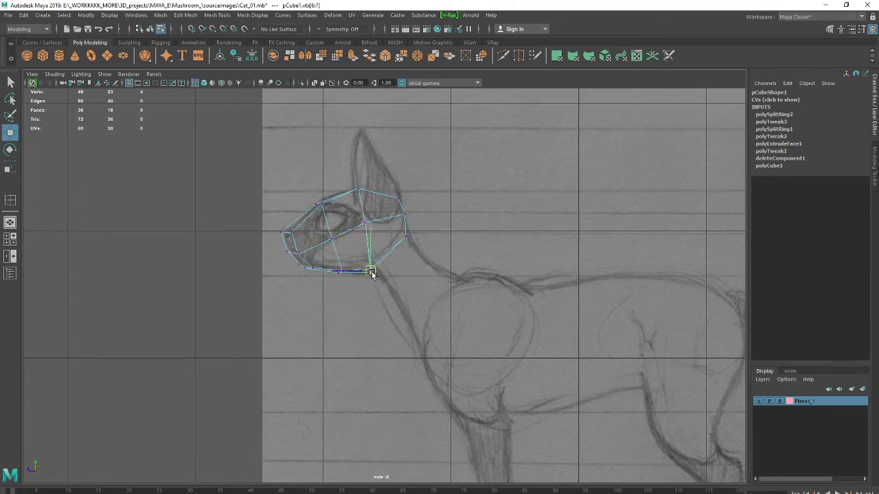
{"action": "left_click", "coordinate": [396, 266]}
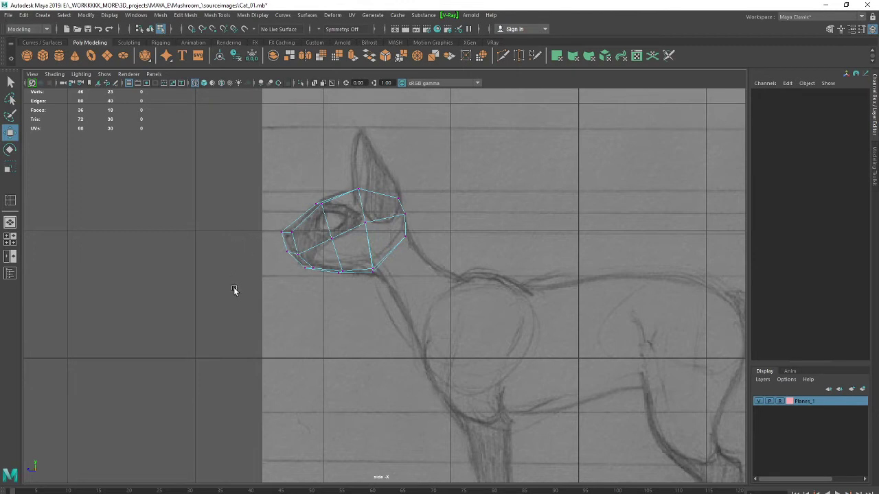
{"action": "left_click", "coordinate": [313, 269]}
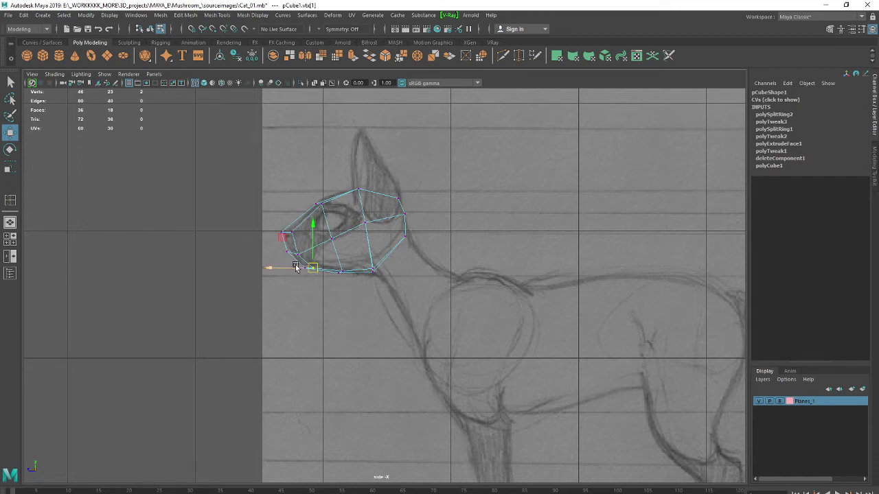
{"action": "key", "text": "space"}
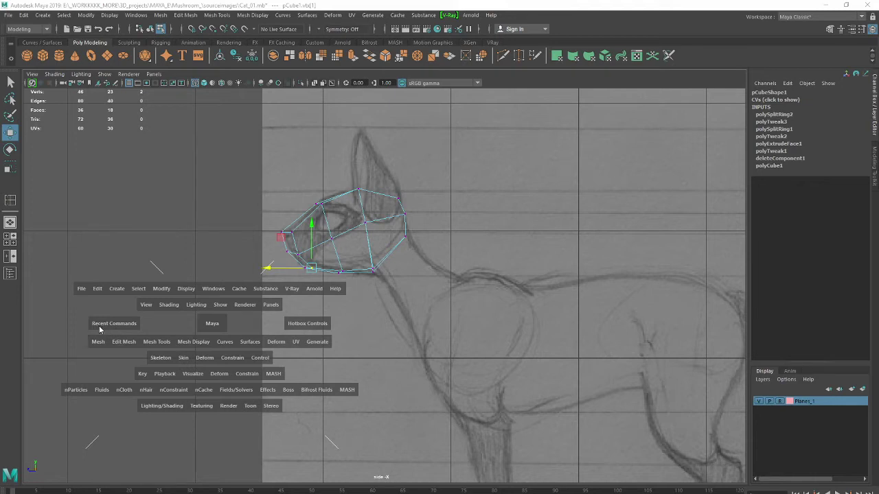
{"action": "left_click", "coordinate": [490, 226]}
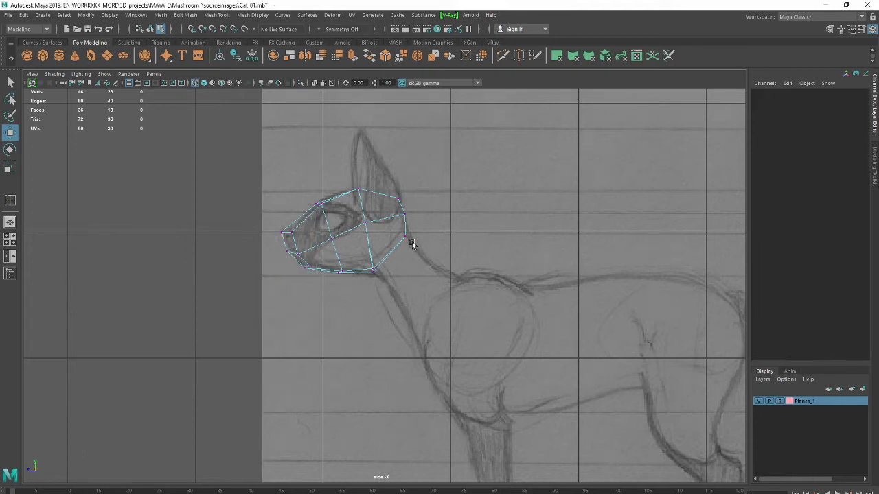
{"action": "key", "text": "space"}
{"action": "key", "text": "space"}
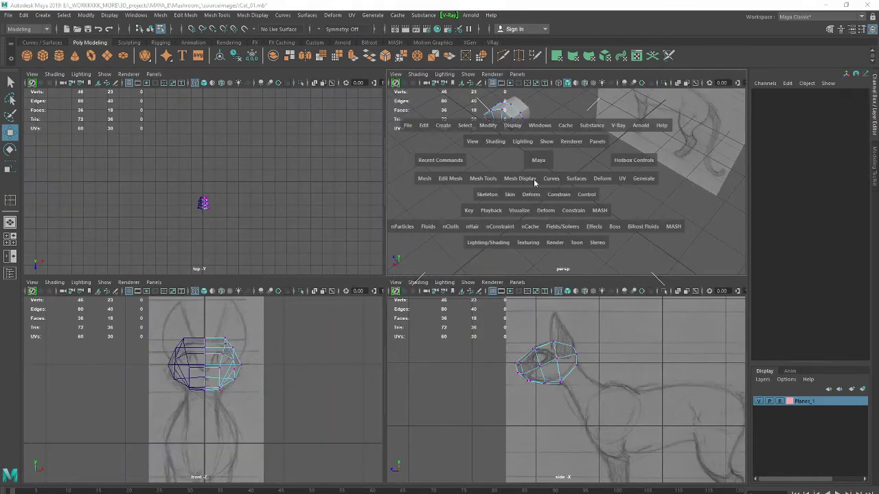
Orbit the perspective view to look down on the head from above
{"action": "left_click_drag", "start_coordinate": [333, 235], "coordinate": [338, 199], "text": "alt"}
{"action": "mouse_move", "coordinate": [307, 224]}
{"action": "left_mouse_down", "text": "alt"}
{"action": "mouse_move", "coordinate": [337, 208]}
{"action": "mouse_move", "coordinate": [402, 298]}
{"action": "mouse_move", "coordinate": [341, 277]}
{"action": "mouse_move", "coordinate": [453, 316]}
{"action": "mouse_move", "coordinate": [553, 329]}
{"action": "mouse_move", "coordinate": [602, 324]}
{"action": "mouse_move", "coordinate": [598, 338]}
{"action": "mouse_move", "coordinate": [630, 338]}
{"action": "mouse_move", "coordinate": [390, 281]}
{"action": "mouse_move", "coordinate": [260, 281]}
{"action": "left_mouse_up", "text": "alt"}
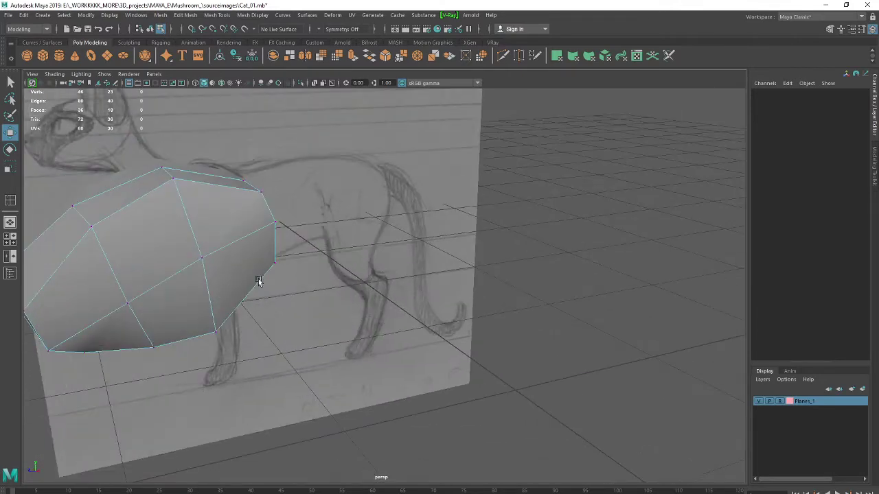
{"action": "key", "text": "space"}
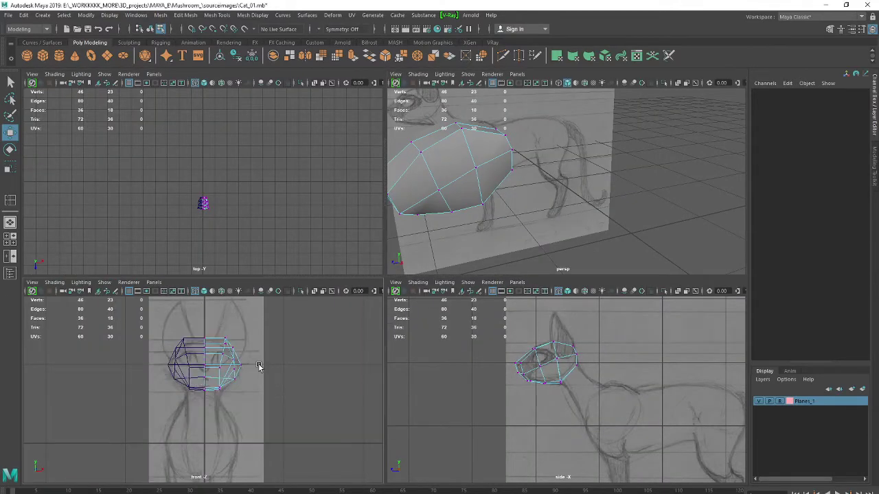
{"action": "key", "text": "space"}
{"action": "key", "text": "space"}
{"action": "key", "text": "space"}
{"action": "right_click_drag", "start_coordinate": [569, 250], "coordinate": [360, 252], "text": "alt"}
{"action": "mouse_move", "coordinate": [361, 254]}
{"action": "left_mouse_down", "text": "alt"}
{"action": "mouse_move", "coordinate": [407, 277]}
{"action": "mouse_move", "coordinate": [401, 415]}
{"action": "mouse_move", "coordinate": [329, 444]}
{"action": "mouse_move", "coordinate": [350, 426]}
{"action": "mouse_move", "coordinate": [339, 426]}
{"action": "left_mouse_up", "text": "alt"}
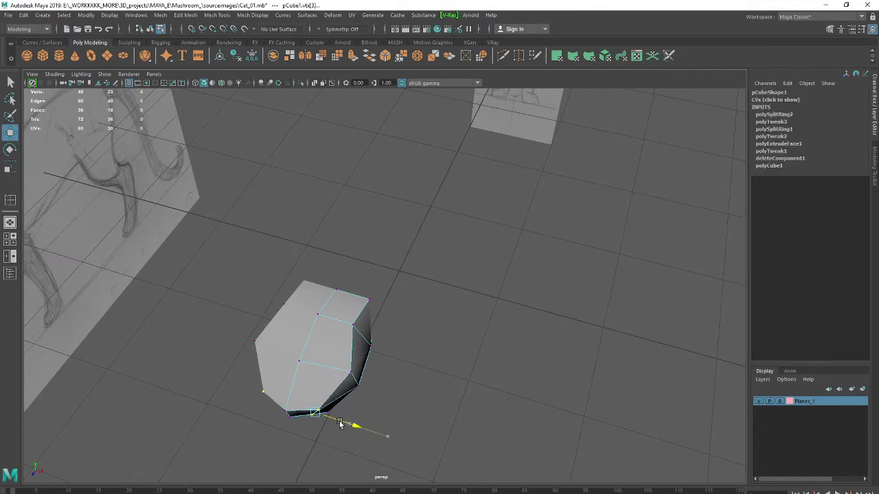
Push the right-side vertices outward and slightly up to round out the head
{"action": "left_click", "coordinate": [356, 325]}
{"action": "left_click_drag", "start_coordinate": [371, 328], "coordinate": [382, 335]}
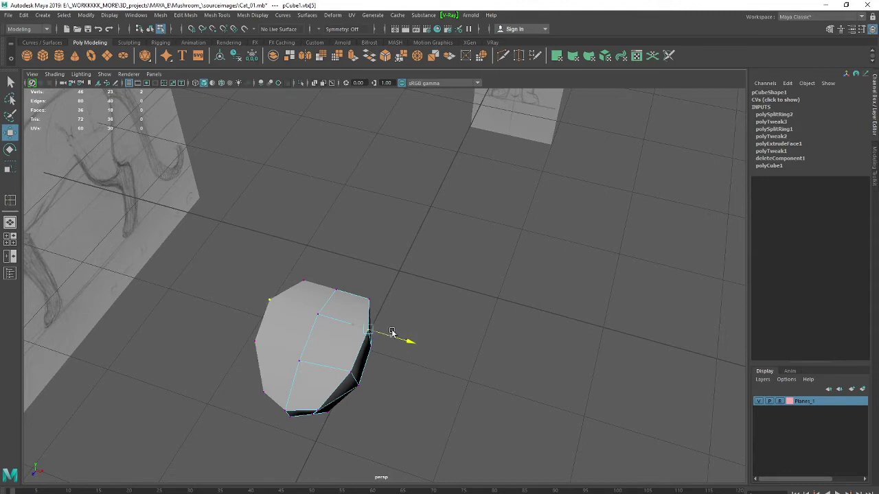
{"action": "left_click_drag", "start_coordinate": [377, 398], "coordinate": [376, 377], "text": "alt"}
{"action": "left_click", "coordinate": [349, 322]}
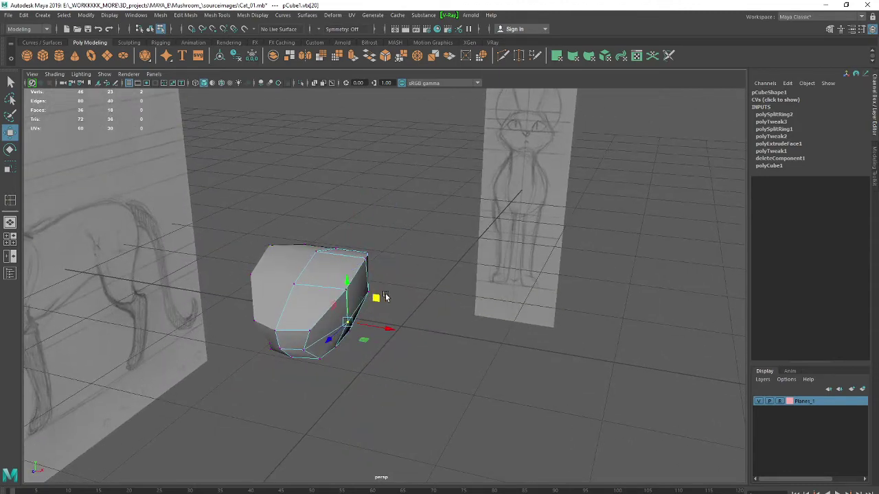
{"action": "left_click", "coordinate": [371, 292]}
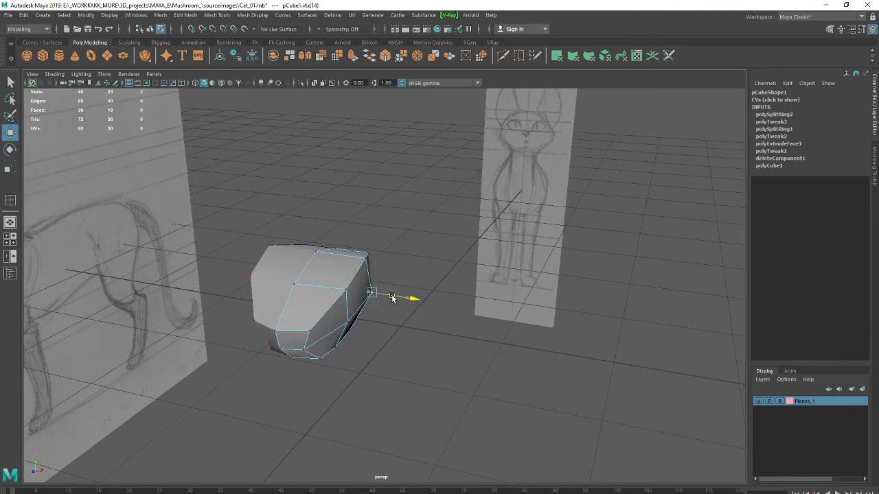
{"action": "mouse_move", "coordinate": [396, 300]}
{"action": "left_mouse_down", "text": "alt"}
{"action": "mouse_move", "coordinate": [446, 325]}
{"action": "mouse_move", "coordinate": [440, 320]}
{"action": "left_mouse_up", "text": "alt"}
{"action": "left_click", "coordinate": [387, 258]}
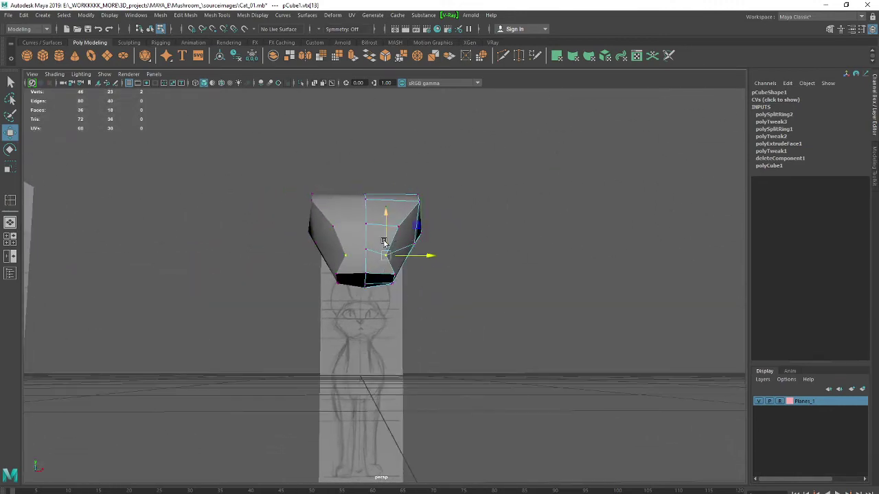
{"action": "left_click_drag", "start_coordinate": [386, 227], "coordinate": [386, 219]}
{"action": "mouse_move", "coordinate": [401, 251]}
{"action": "left_mouse_down"}
{"action": "mouse_move", "coordinate": [433, 300]}
{"action": "mouse_move", "coordinate": [345, 308]}
{"action": "mouse_move", "coordinate": [328, 334]}
{"action": "mouse_move", "coordinate": [339, 355]}
{"action": "mouse_move", "coordinate": [418, 318]}
{"action": "mouse_move", "coordinate": [407, 328]}
{"action": "left_mouse_up"}
{"action": "left_click", "coordinate": [391, 274]}
{"action": "key", "text": "space"}
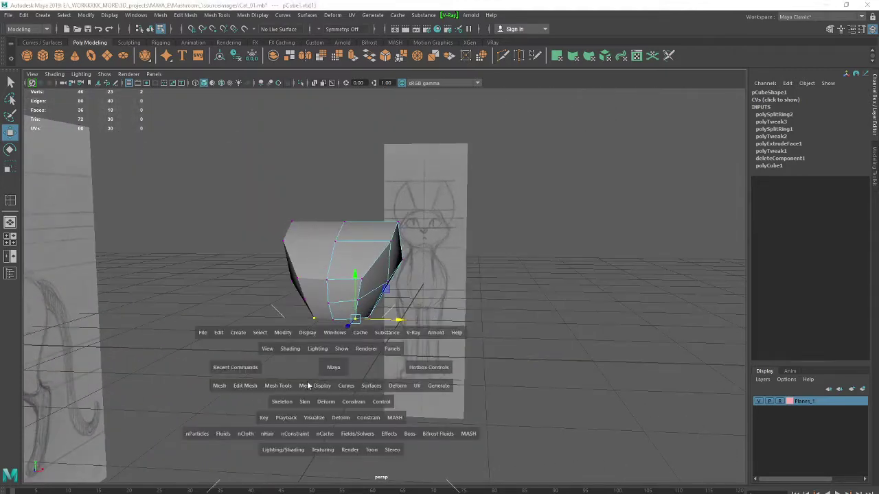
Select the head's top vertices in the front view and pull them down and inward
{"action": "key", "text": "space"}
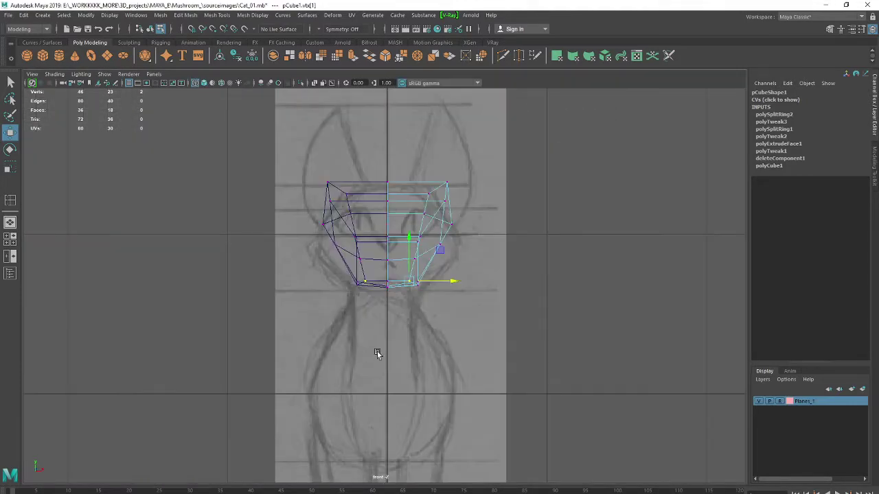
{"action": "mouse_move", "coordinate": [432, 254]}
{"action": "left_mouse_down"}
{"action": "mouse_move", "coordinate": [443, 241]}
{"action": "mouse_move", "coordinate": [449, 254]}
{"action": "left_mouse_up"}
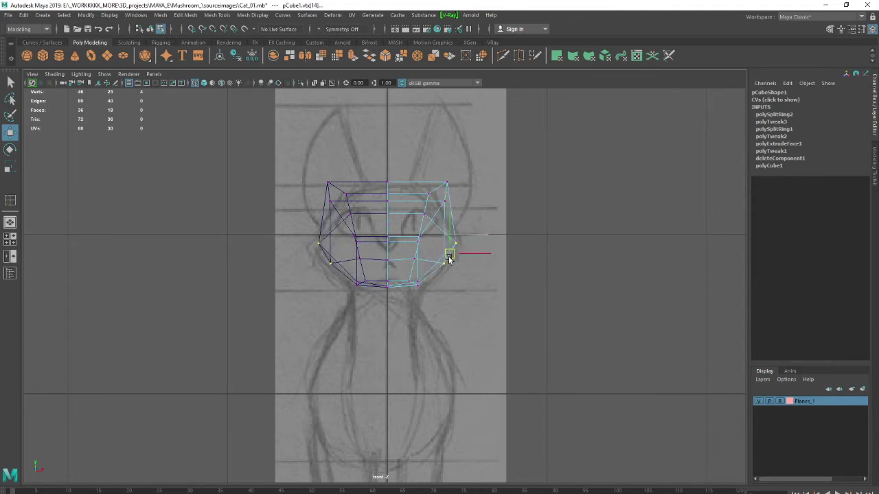
{"action": "mouse_move", "coordinate": [464, 163]}
{"action": "left_mouse_down"}
{"action": "mouse_move", "coordinate": [419, 219]}
{"action": "mouse_move", "coordinate": [438, 202]}
{"action": "left_mouse_up"}
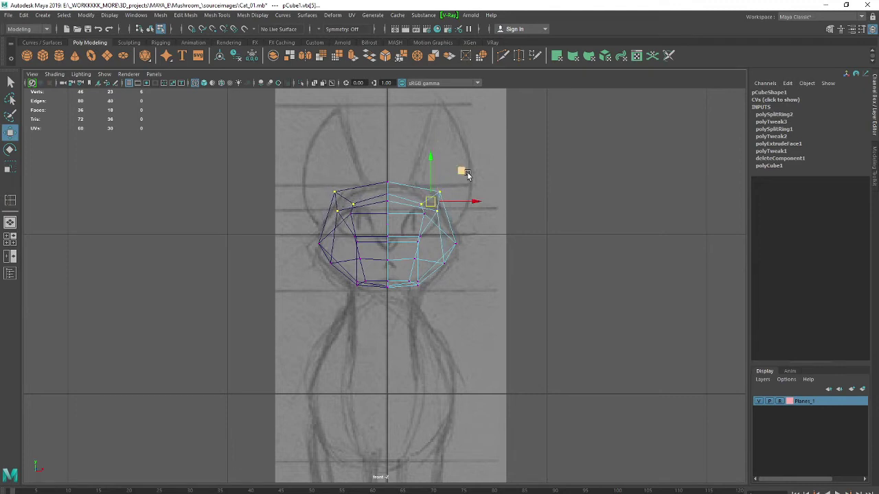
{"action": "mouse_move", "coordinate": [463, 171]}
{"action": "left_mouse_down"}
{"action": "mouse_move", "coordinate": [443, 194]}
{"action": "mouse_move", "coordinate": [460, 187]}
{"action": "left_mouse_up"}
{"action": "left_click_drag", "start_coordinate": [520, 183], "coordinate": [431, 199]}
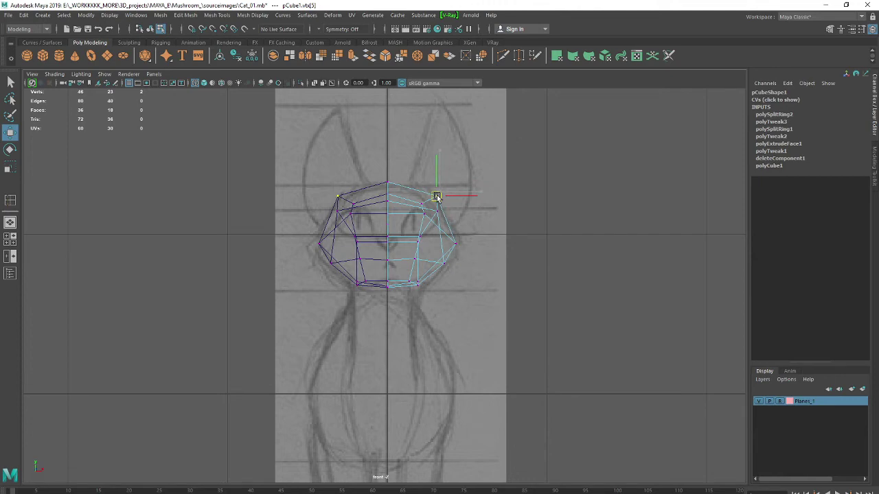
Move the lower-right vertex inward along X and nudge it vertically in perspective
{"action": "key", "text": "space"}
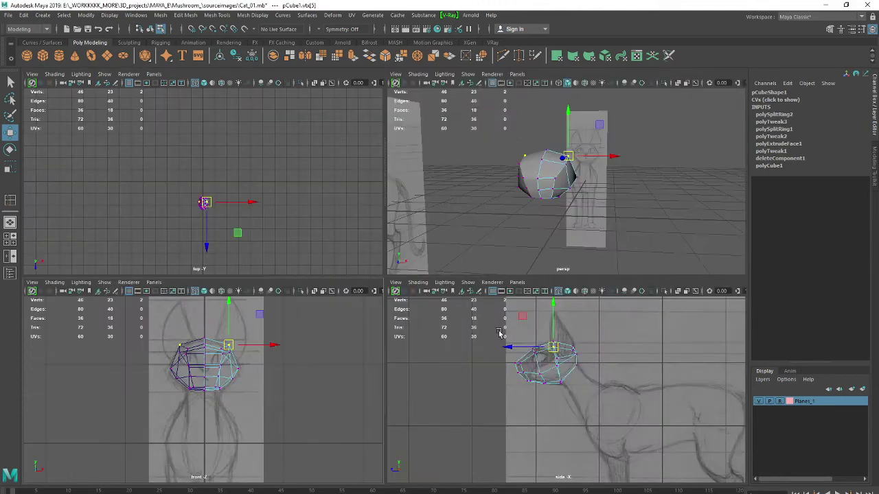
{"action": "key", "text": "space"}
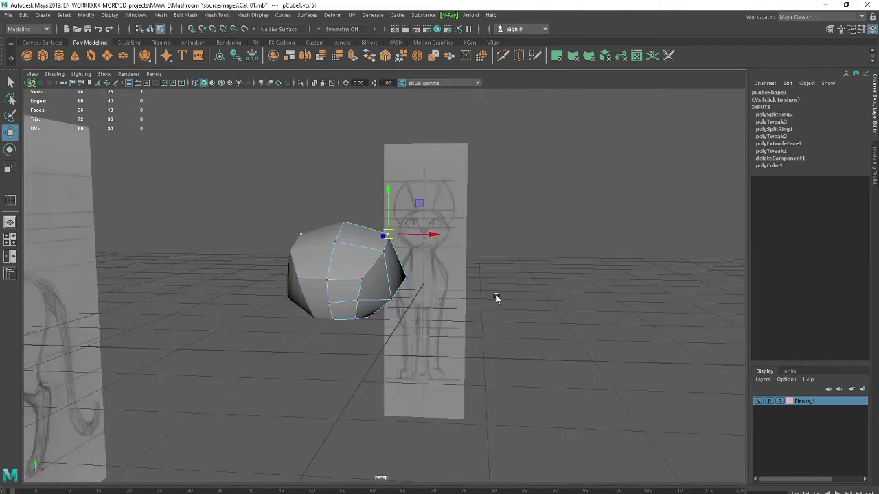
{"action": "mouse_move", "coordinate": [496, 298]}
{"action": "left_mouse_down", "text": "alt"}
{"action": "mouse_move", "coordinate": [374, 296]}
{"action": "mouse_move", "coordinate": [493, 298]}
{"action": "left_mouse_up", "text": "alt"}
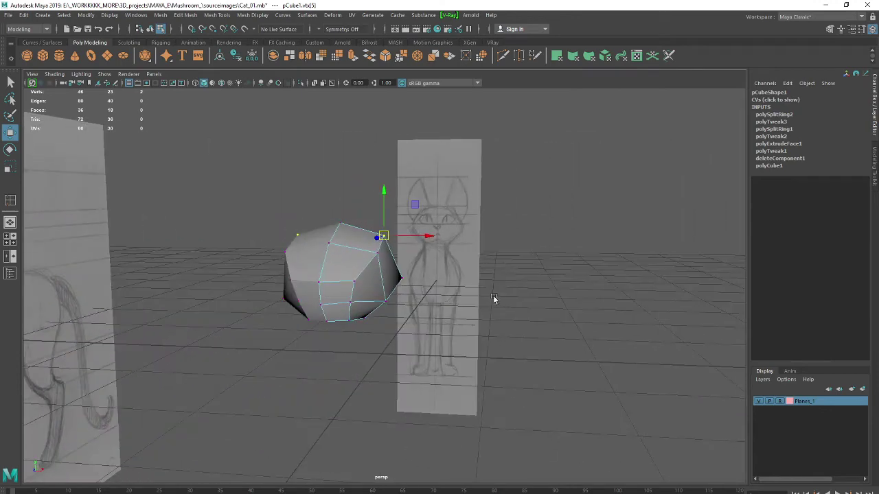
{"action": "left_click", "coordinate": [389, 302]}
{"action": "left_click_drag", "start_coordinate": [412, 300], "coordinate": [391, 303]}
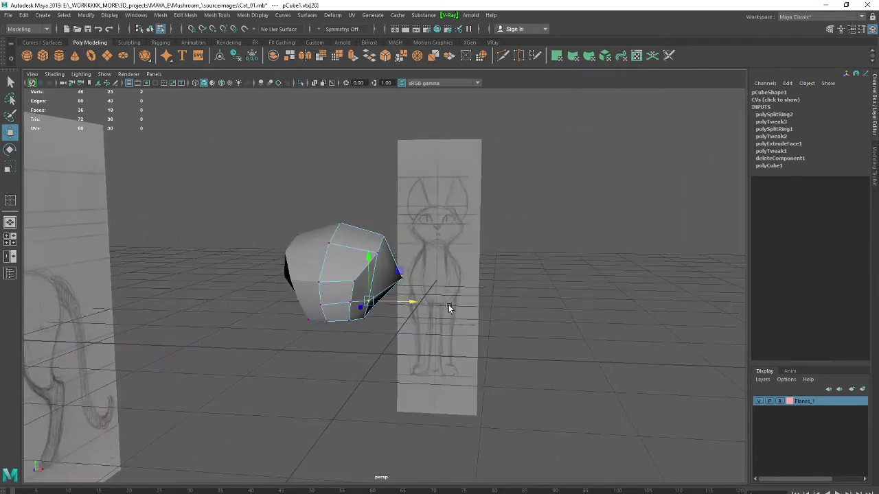
{"action": "mouse_move", "coordinate": [448, 305]}
{"action": "left_mouse_down", "text": "alt"}
{"action": "mouse_move", "coordinate": [469, 277]}
{"action": "mouse_move", "coordinate": [436, 269]}
{"action": "mouse_move", "coordinate": [391, 316]}
{"action": "mouse_move", "coordinate": [372, 317]}
{"action": "mouse_move", "coordinate": [375, 353]}
{"action": "mouse_move", "coordinate": [355, 347]}
{"action": "mouse_move", "coordinate": [400, 304]}
{"action": "left_mouse_up", "text": "alt"}
{"action": "left_click_drag", "start_coordinate": [360, 251], "coordinate": [342, 245]}
Select and check further lower-side vertices against the sketch, then deselect
{"action": "left_click", "coordinate": [337, 242]}
{"action": "left_click", "coordinate": [328, 262]}
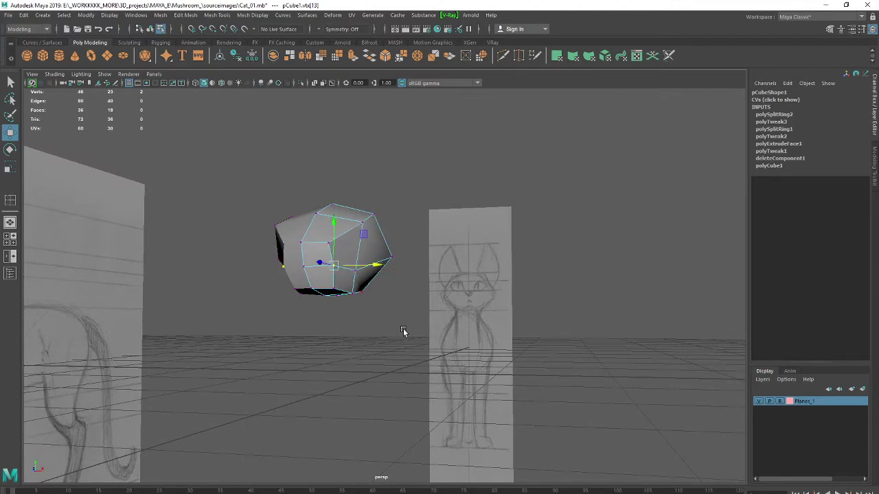
{"action": "mouse_move", "coordinate": [404, 330]}
{"action": "left_mouse_down", "text": "alt"}
{"action": "mouse_move", "coordinate": [299, 347]}
{"action": "mouse_move", "coordinate": [322, 366]}
{"action": "mouse_move", "coordinate": [396, 340]}
{"action": "mouse_move", "coordinate": [422, 305]}
{"action": "left_mouse_up", "text": "alt"}
{"action": "left_click", "coordinate": [391, 204]}
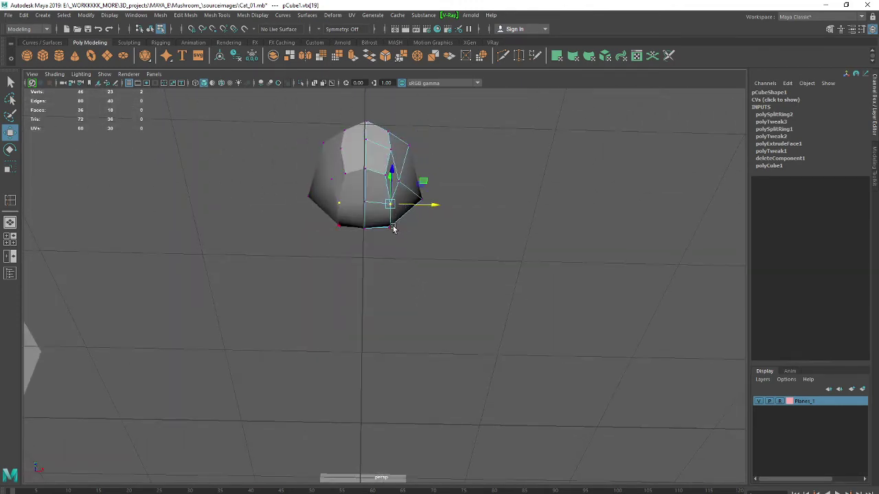
{"action": "left_click", "coordinate": [394, 228]}
{"action": "mouse_move", "coordinate": [490, 206]}
{"action": "left_mouse_down", "text": "alt"}
{"action": "mouse_move", "coordinate": [395, 278]}
{"action": "mouse_move", "coordinate": [364, 277]}
{"action": "left_mouse_up", "text": "alt"}
{"action": "mouse_move", "coordinate": [442, 263]}
{"action": "left_mouse_down", "text": "alt"}
{"action": "mouse_move", "coordinate": [394, 257]}
{"action": "mouse_move", "coordinate": [373, 236]}
{"action": "mouse_move", "coordinate": [461, 230]}
{"action": "mouse_move", "coordinate": [487, 243]}
{"action": "mouse_move", "coordinate": [486, 288]}
{"action": "mouse_move", "coordinate": [450, 306]}
{"action": "mouse_move", "coordinate": [374, 255]}
{"action": "left_mouse_up", "text": "alt"}
{"action": "left_click", "coordinate": [421, 249]}
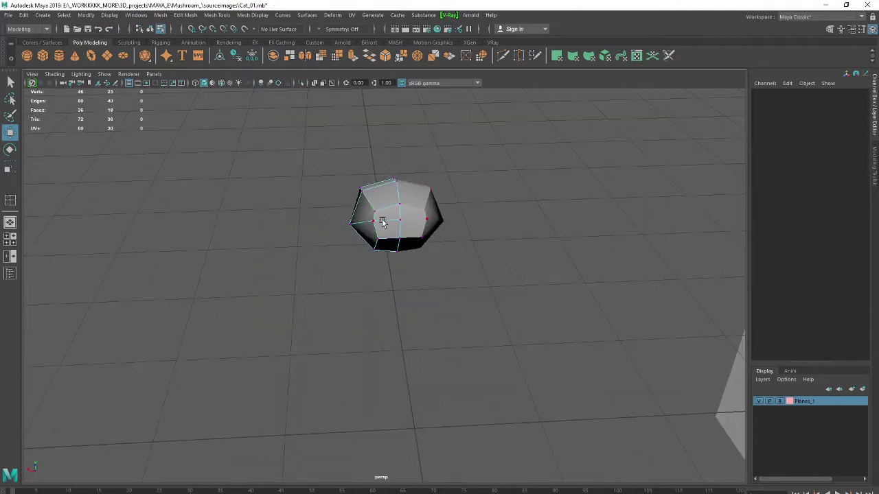
{"action": "right_click_drag", "start_coordinate": [383, 221], "coordinate": [423, 206]}
{"action": "left_click", "coordinate": [467, 230]}
{"action": "left_click", "coordinate": [423, 228]}
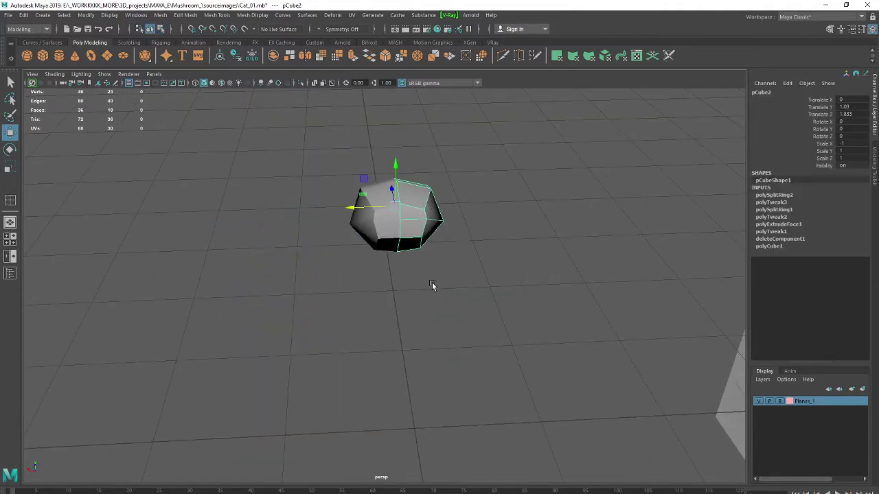
{"action": "mouse_move", "coordinate": [362, 206]}
{"action": "left_mouse_down"}
{"action": "mouse_move", "coordinate": [410, 206]}
{"action": "mouse_move", "coordinate": [463, 272]}
{"action": "mouse_move", "coordinate": [584, 272]}
{"action": "left_mouse_up"}
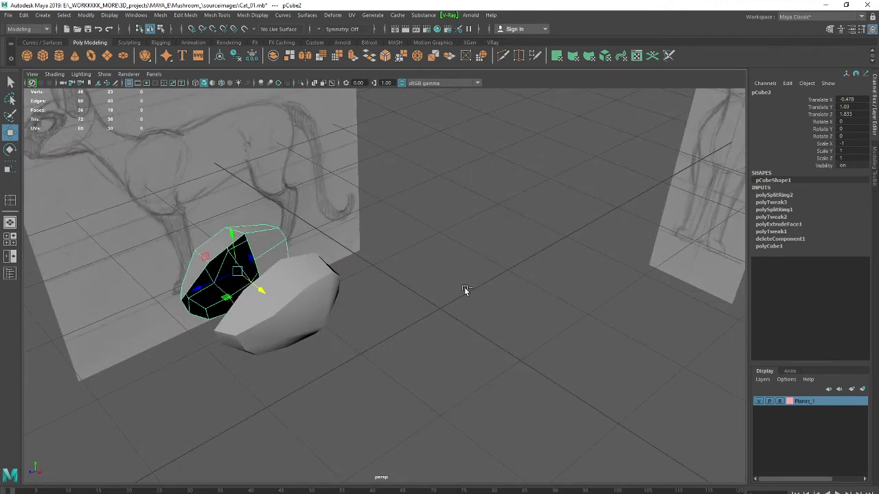
{"action": "key", "text": "ctrl+z"}
{"action": "mouse_move", "coordinate": [417, 294]}
{"action": "left_mouse_down", "text": "alt"}
{"action": "mouse_move", "coordinate": [462, 325]}
{"action": "mouse_move", "coordinate": [506, 329]}
{"action": "left_mouse_up", "text": "alt"}
{"action": "left_click", "coordinate": [415, 329]}
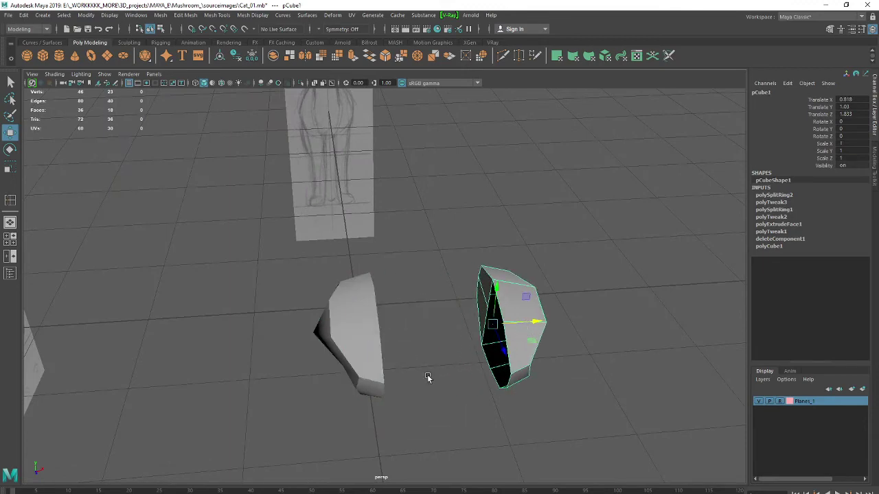
{"action": "left_click_drag", "start_coordinate": [428, 378], "coordinate": [471, 323], "text": "alt"}
{"action": "right_click_drag", "start_coordinate": [489, 232], "coordinate": [498, 242]}
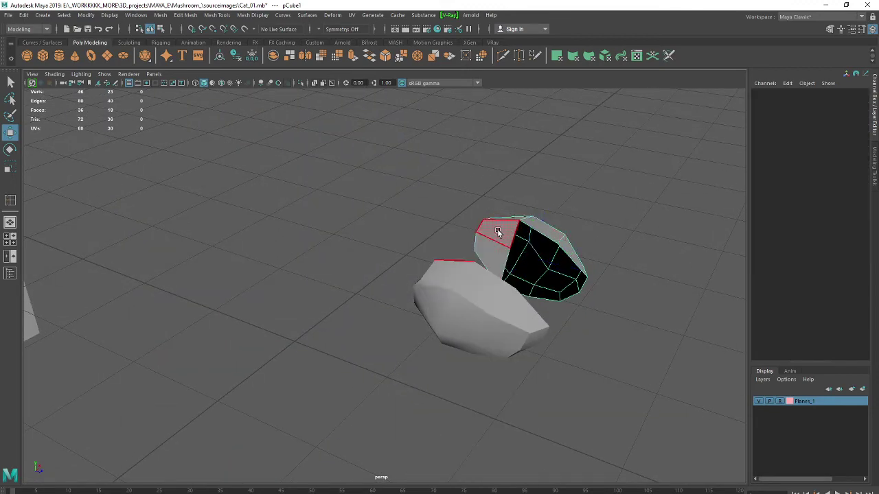
{"action": "left_click", "coordinate": [497, 227]}
{"action": "key", "text": "Delete"}
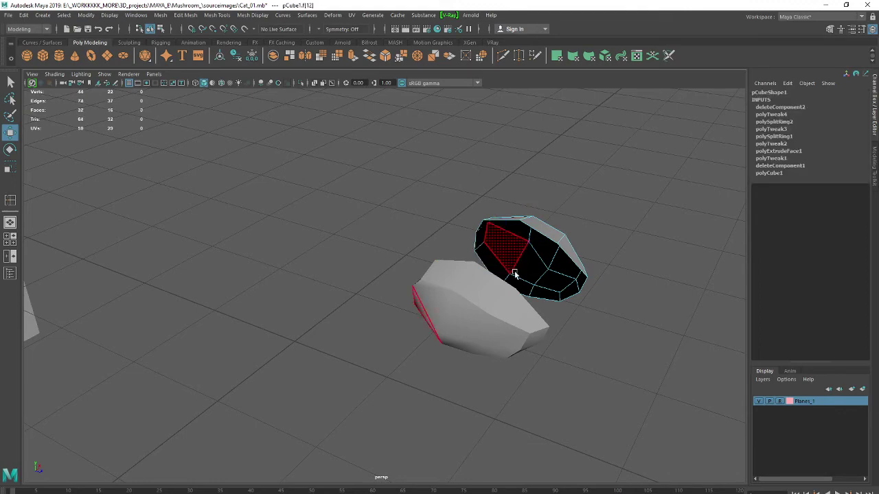
{"action": "right_click_drag", "start_coordinate": [541, 259], "coordinate": [581, 228]}
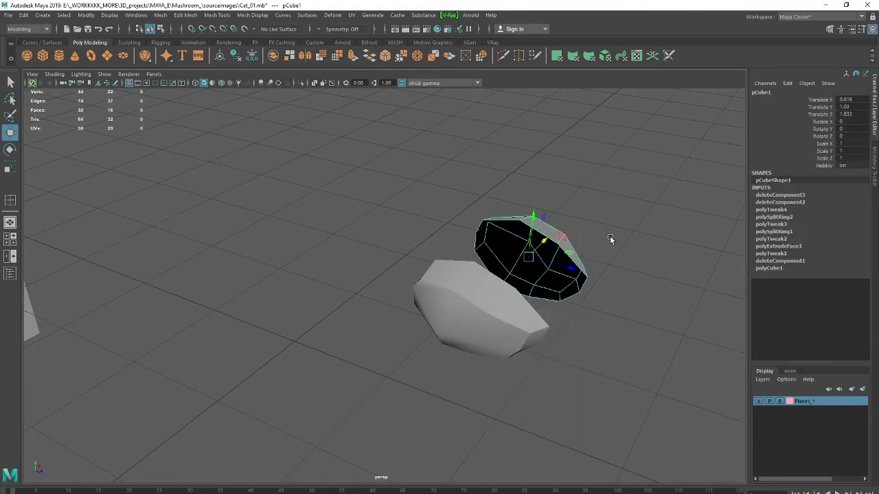
{"action": "left_click", "coordinate": [610, 235]}
{"action": "left_click", "coordinate": [571, 274]}
{"action": "left_click_drag", "start_coordinate": [631, 337], "coordinate": [546, 341], "text": "alt"}
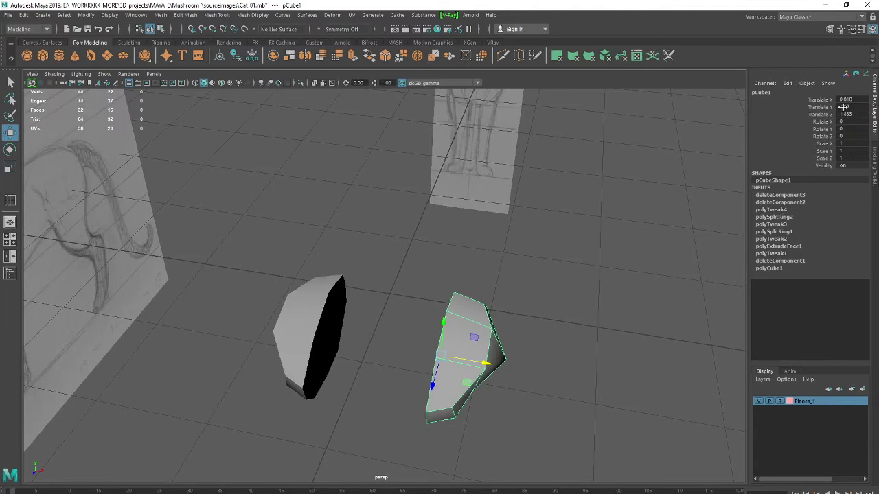
{"action": "key", "text": "ctrl+z"}
{"action": "key", "text": "ctrl+z"}
{"action": "key", "text": "ctrl+z"}
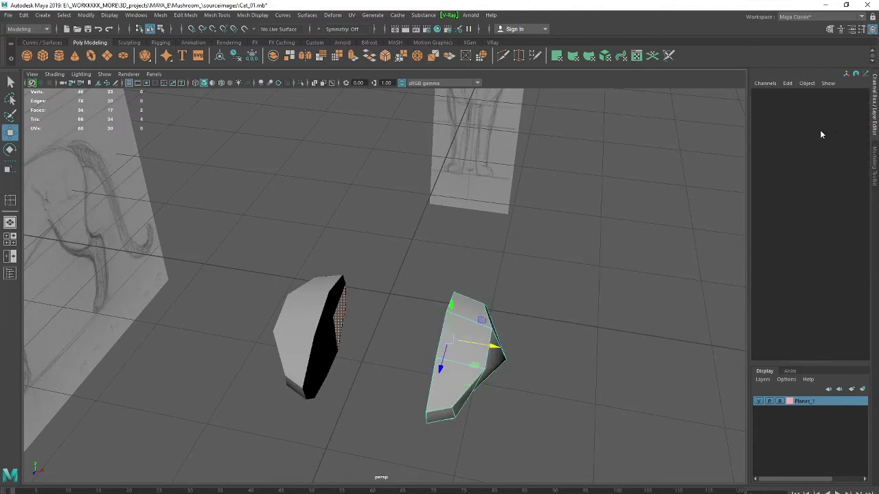
{"action": "key", "text": "ctrl+z"}
{"action": "key", "text": "ctrl+z"}
{"action": "key", "text": "ctrl+z"}
{"action": "key", "text": "ctrl+z"}
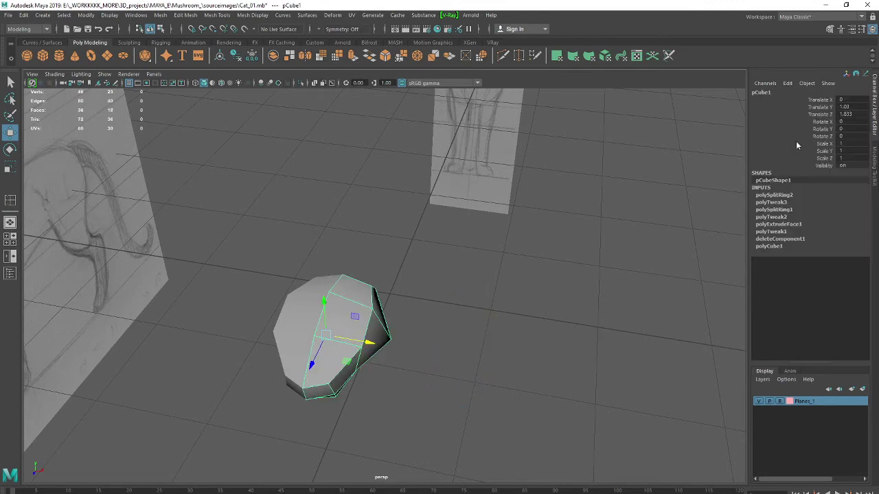
{"action": "key", "text": "ctrl+z"}
{"action": "key", "text": "ctrl+z"}
{"action": "key", "text": "ctrl+z"}
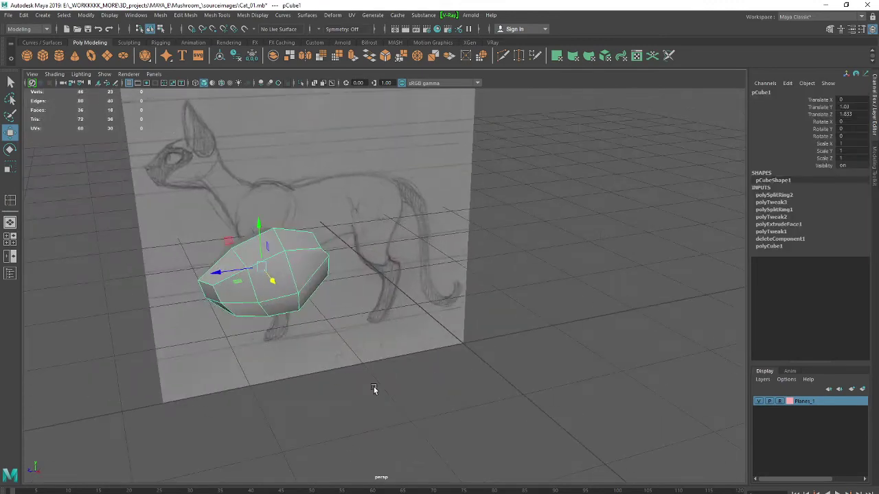
{"action": "key", "text": "ctrl+z"}
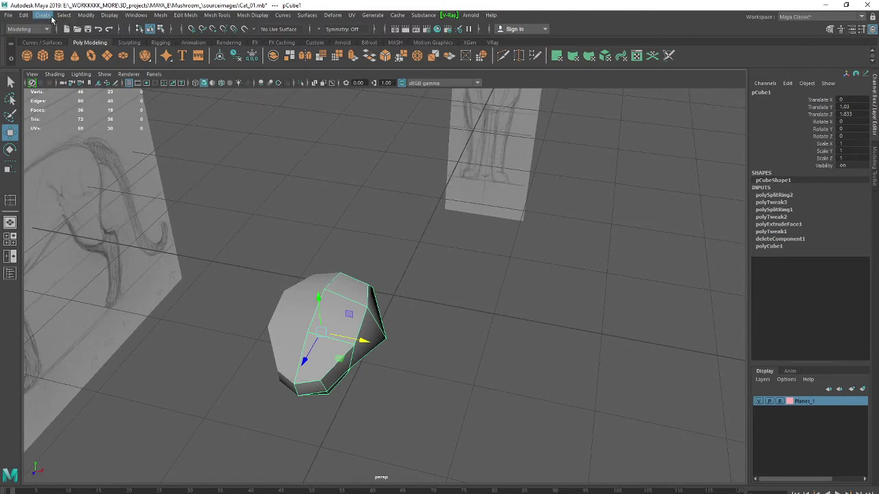
Select the original half of the head mesh, leaving the mirrored half unselected
{"action": "left_click", "coordinate": [86, 15]}
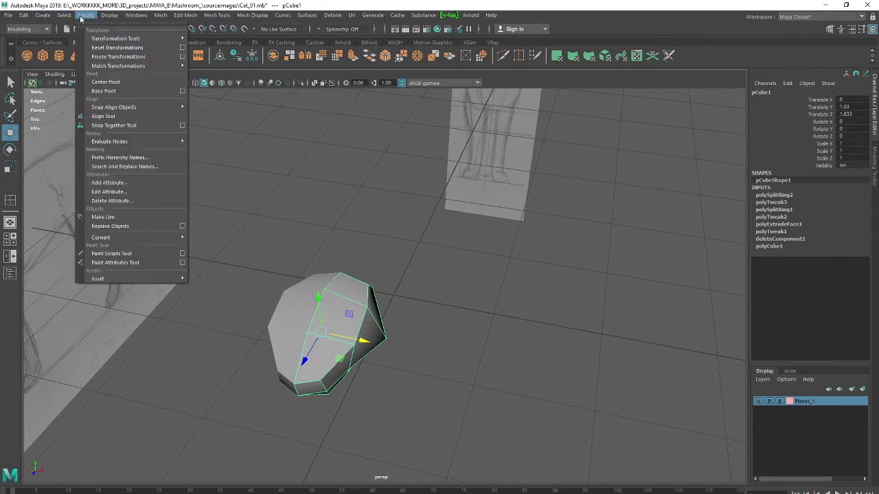
{"action": "left_click", "coordinate": [126, 58]}
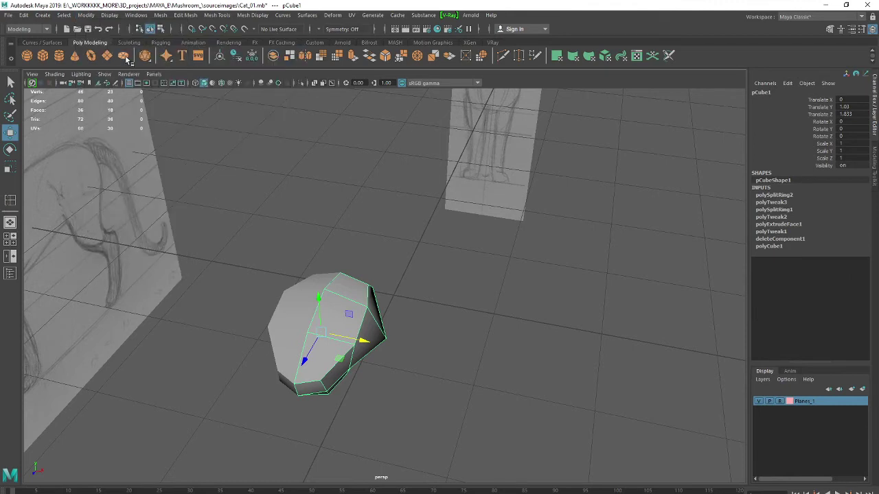
{"action": "left_click", "coordinate": [427, 316]}
{"action": "left_click", "coordinate": [319, 311]}
{"action": "left_click", "coordinate": [286, 305]}
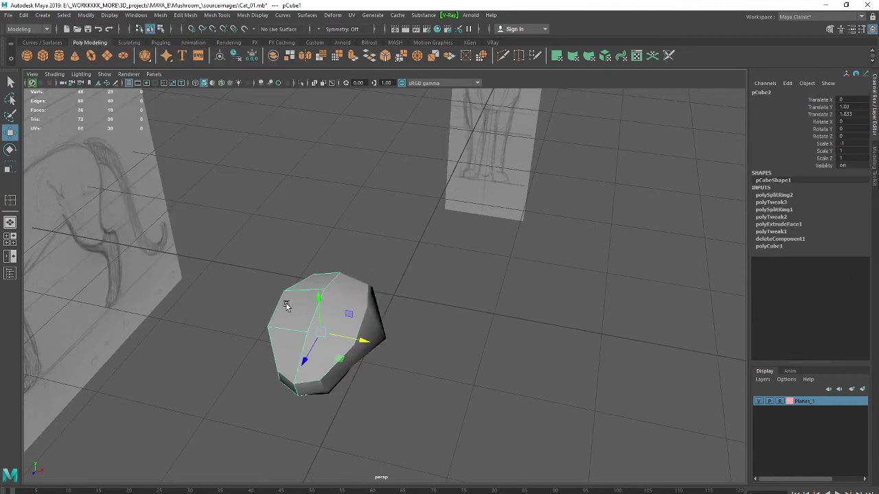
{"action": "left_click", "coordinate": [431, 343]}
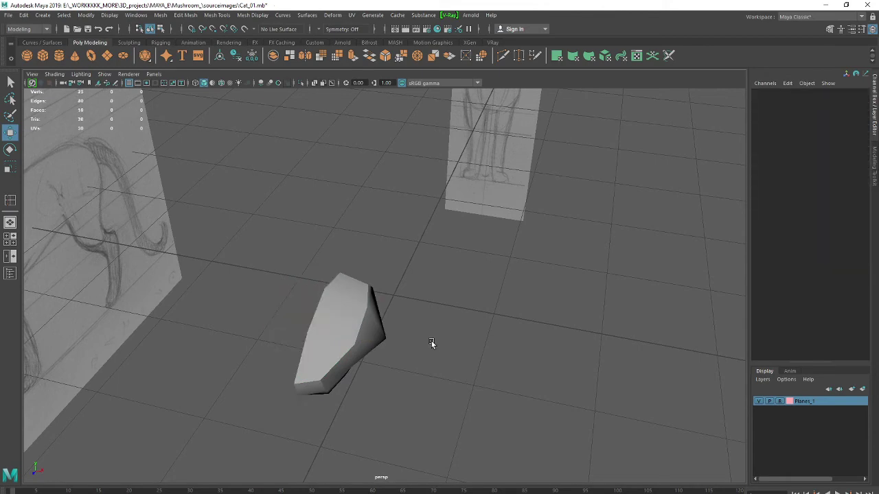
{"action": "left_click", "coordinate": [356, 343]}
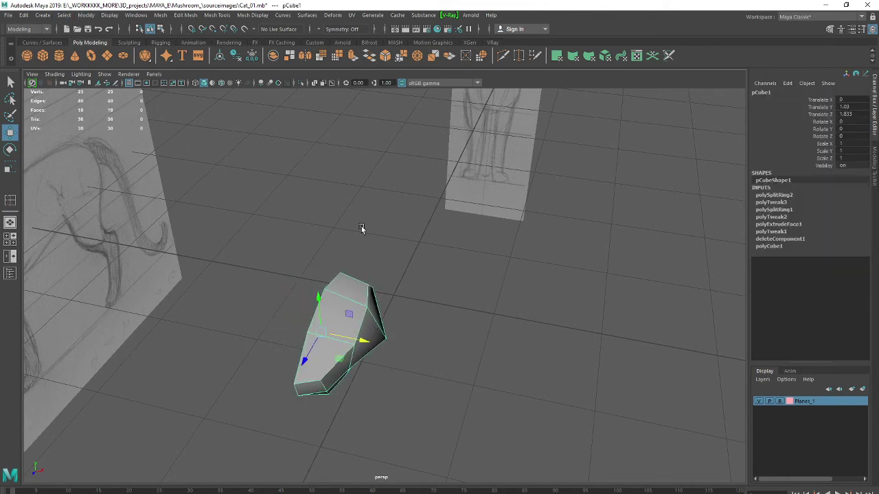
{"action": "left_click_drag", "start_coordinate": [361, 229], "coordinate": [565, 314], "text": "alt"}
{"action": "left_click_drag", "start_coordinate": [274, 191], "coordinate": [334, 229], "text": "alt"}
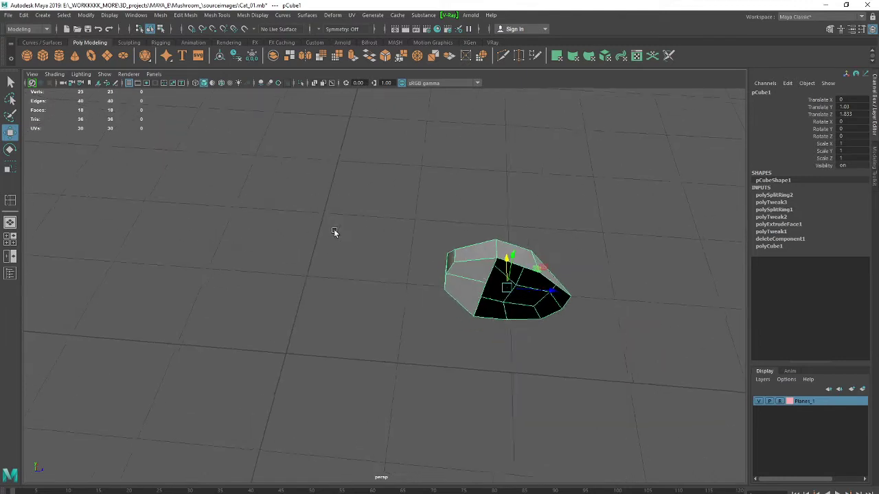
Delete the half-mesh's construction history and freeze its transformations
{"action": "left_click", "coordinate": [24, 15]}
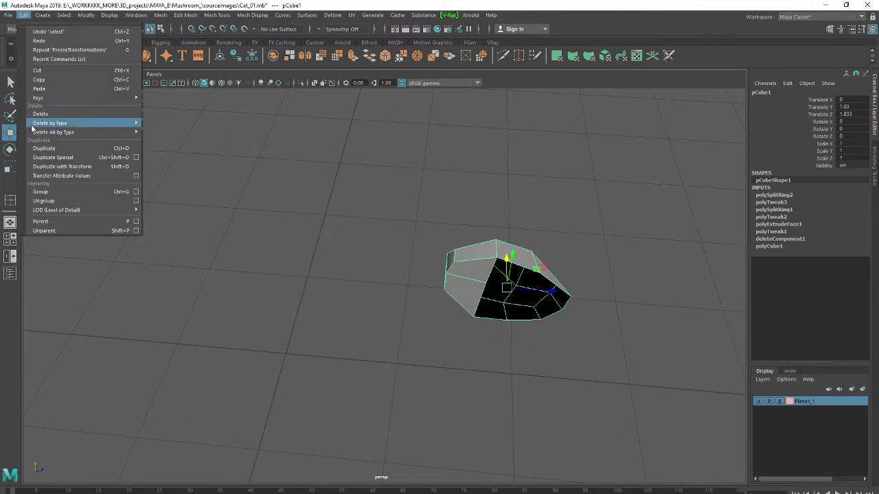
{"action": "mouse_move", "coordinate": [50, 123]}
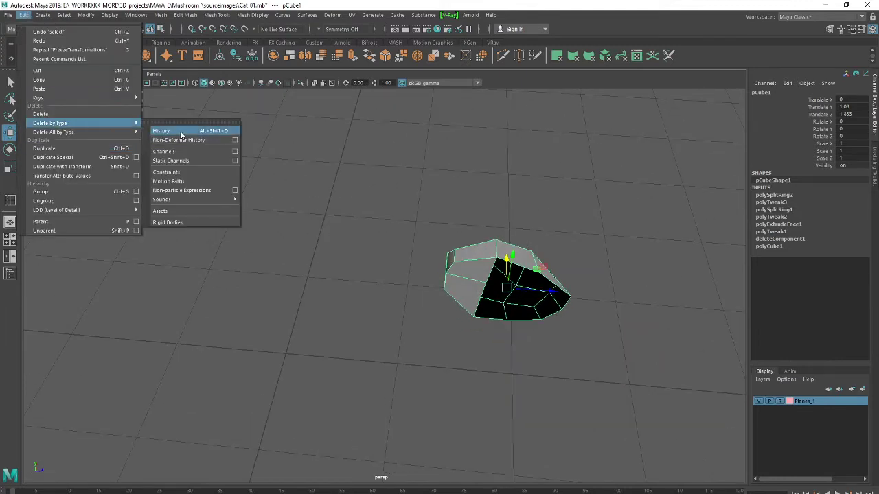
{"action": "left_click", "coordinate": [182, 131]}
{"action": "left_click_drag", "start_coordinate": [633, 326], "coordinate": [603, 315], "text": "alt"}
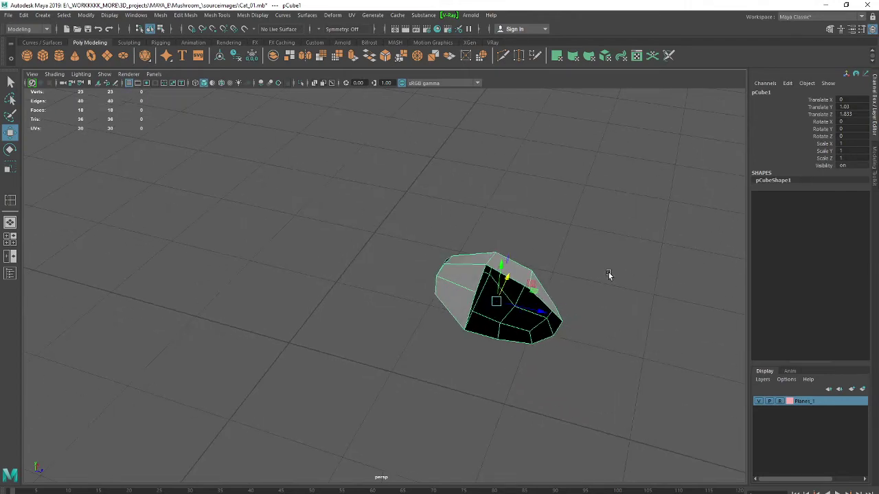
{"action": "left_click", "coordinate": [88, 15]}
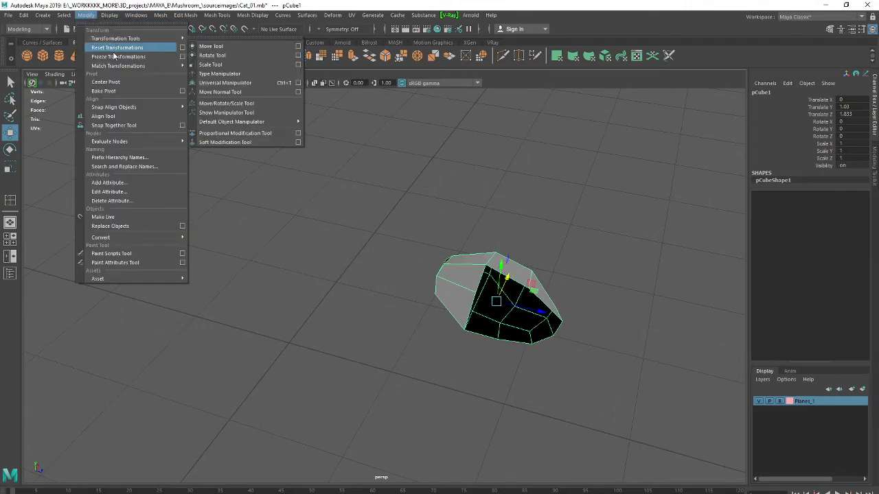
{"action": "left_click", "coordinate": [121, 56]}
{"action": "left_click_drag", "start_coordinate": [555, 229], "coordinate": [517, 222], "text": "alt"}
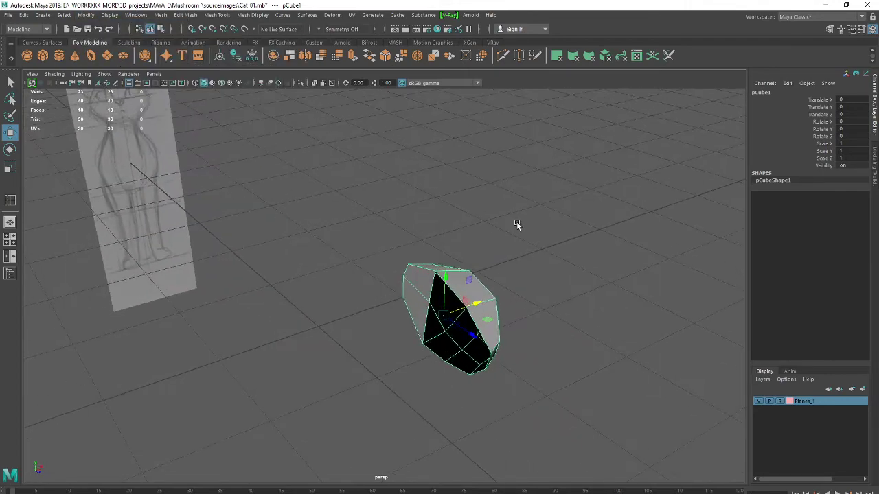
{"action": "mouse_move", "coordinate": [531, 257]}
{"action": "left_mouse_down", "text": "alt"}
{"action": "mouse_move", "coordinate": [587, 254]}
{"action": "mouse_move", "coordinate": [479, 274]}
{"action": "left_mouse_up", "text": "alt"}
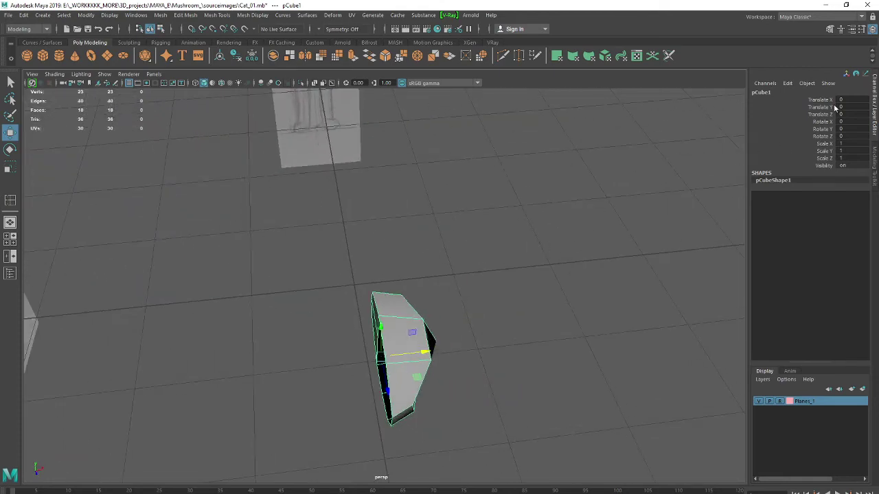
{"action": "left_click_drag", "start_coordinate": [675, 254], "coordinate": [554, 257], "text": "alt"}
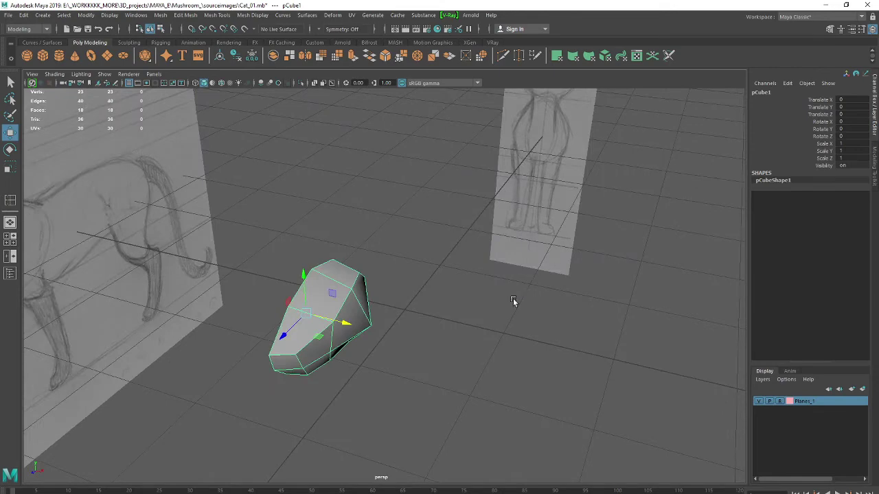
Delete the two inner side faces of the head half, then return to object mode
{"action": "left_click_drag", "start_coordinate": [514, 300], "coordinate": [457, 289], "text": "alt"}
{"action": "left_click_drag", "start_coordinate": [513, 304], "coordinate": [636, 312], "text": "alt"}
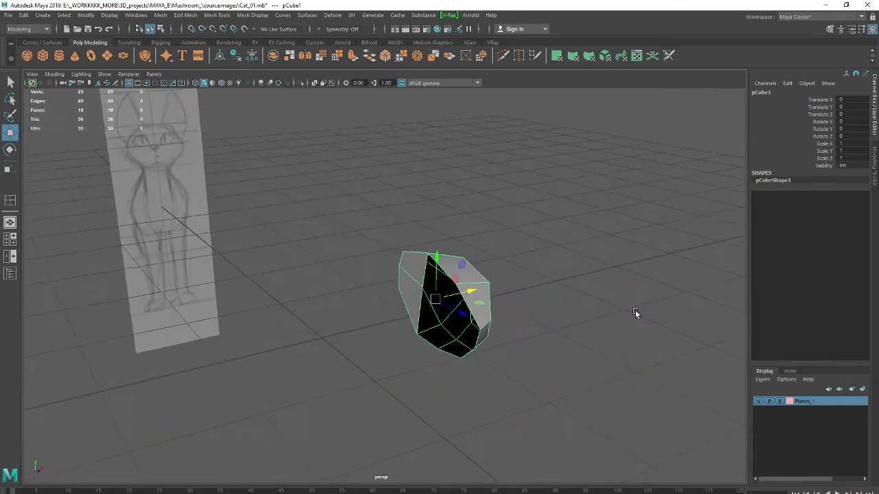
{"action": "right_click", "coordinate": [417, 275]}
{"action": "left_click", "coordinate": [415, 294]}
{"action": "left_click", "coordinate": [411, 282]}
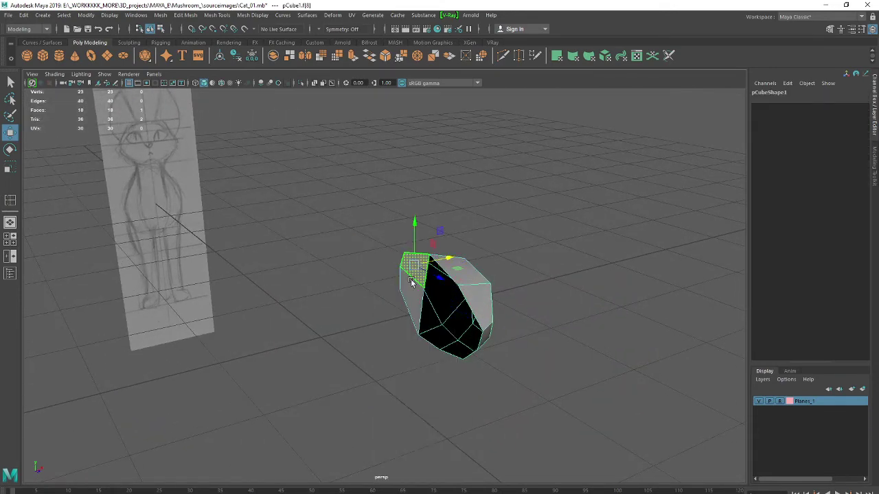
{"action": "key", "text": "Delete"}
{"action": "left_click", "coordinate": [415, 303]}
{"action": "key", "text": "Delete"}
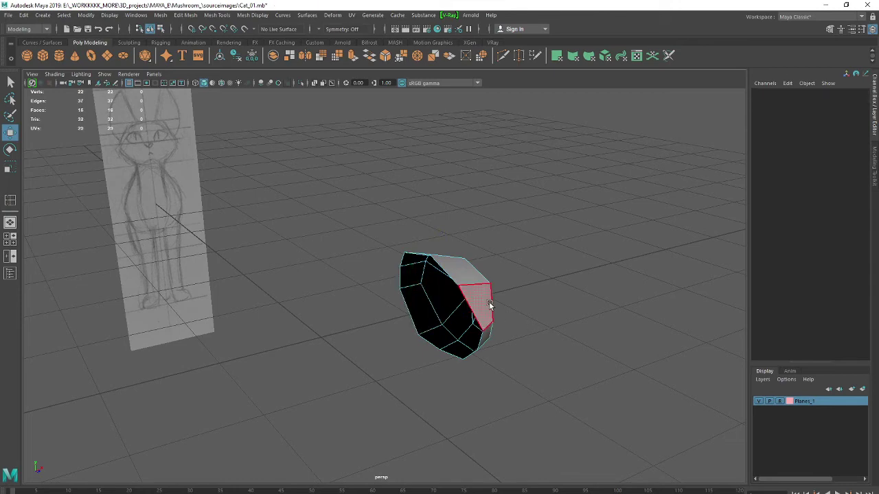
{"action": "right_click_drag", "start_coordinate": [508, 295], "coordinate": [528, 265]}
{"action": "mouse_move", "coordinate": [554, 290]}
{"action": "left_mouse_down", "text": "alt"}
{"action": "mouse_move", "coordinate": [488, 298]}
{"action": "mouse_move", "coordinate": [516, 296]}
{"action": "left_mouse_up", "text": "alt"}
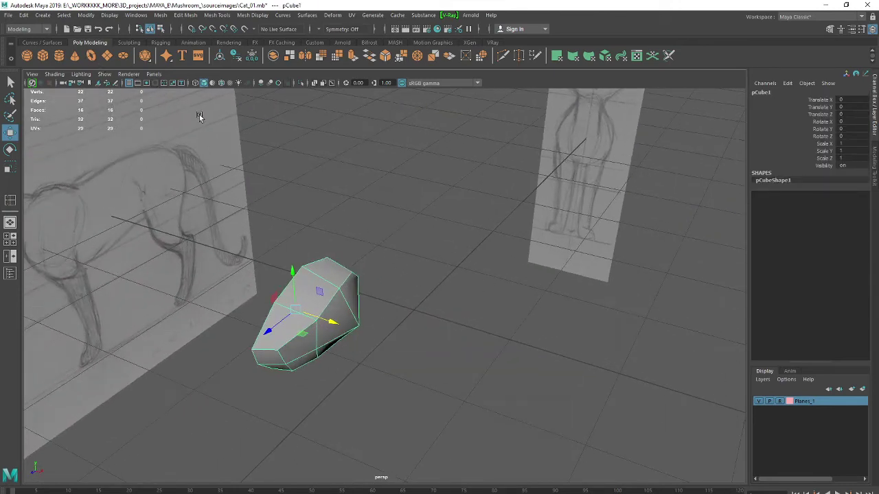
Create a mirrored instance of the head half with Duplicate Special, Instance, Scale X -1
{"action": "left_click", "coordinate": [43, 17]}
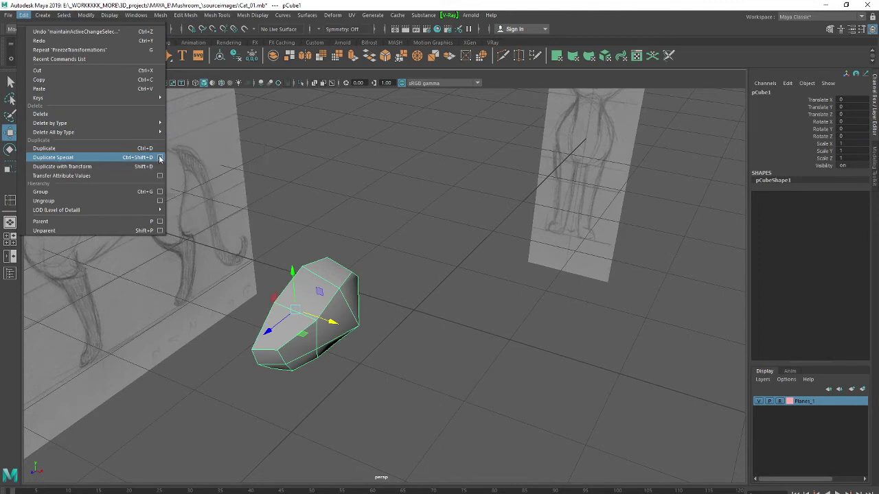
{"action": "left_click", "coordinate": [160, 159]}
{"action": "left_click", "coordinate": [570, 320]}
{"action": "left_click", "coordinate": [633, 320]}
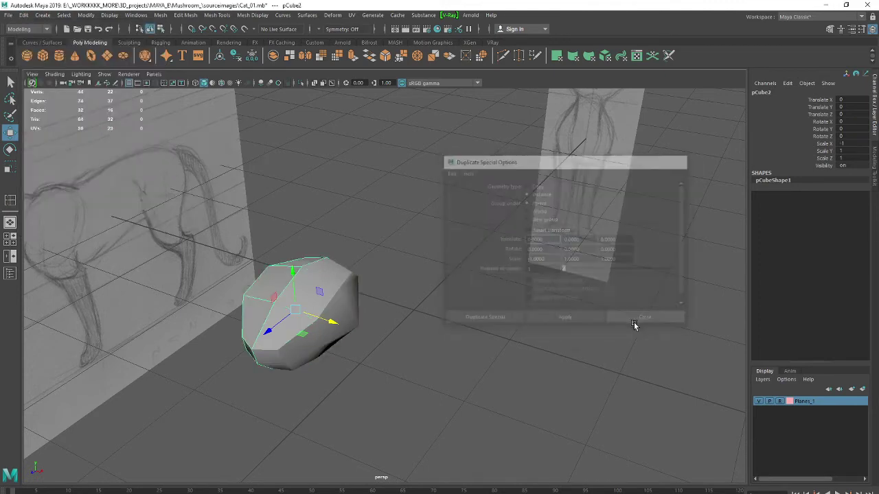
Test the mirror by moving the original half, undo the move, and show four views
{"action": "left_click", "coordinate": [349, 315]}
{"action": "left_click", "coordinate": [330, 284]}
{"action": "mouse_move", "coordinate": [335, 308]}
{"action": "left_mouse_down", "text": "alt"}
{"action": "mouse_move", "coordinate": [365, 328]}
{"action": "mouse_move", "coordinate": [387, 319]}
{"action": "mouse_move", "coordinate": [454, 327]}
{"action": "mouse_move", "coordinate": [396, 333]}
{"action": "left_mouse_up", "text": "alt"}
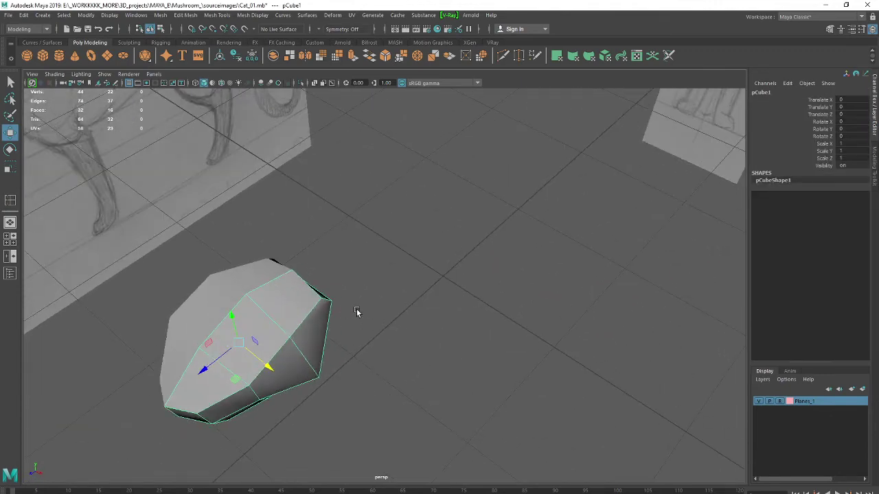
{"action": "left_click_drag", "start_coordinate": [355, 312], "coordinate": [438, 308], "text": "alt"}
{"action": "mouse_move", "coordinate": [454, 374]}
{"action": "left_mouse_down"}
{"action": "mouse_move", "coordinate": [581, 348]}
{"action": "mouse_move", "coordinate": [426, 343]}
{"action": "mouse_move", "coordinate": [369, 275]}
{"action": "mouse_move", "coordinate": [376, 311]}
{"action": "mouse_move", "coordinate": [410, 285]}
{"action": "mouse_move", "coordinate": [355, 227]}
{"action": "mouse_move", "coordinate": [403, 229]}
{"action": "left_mouse_up"}
{"action": "key", "text": "ctrl+z"}
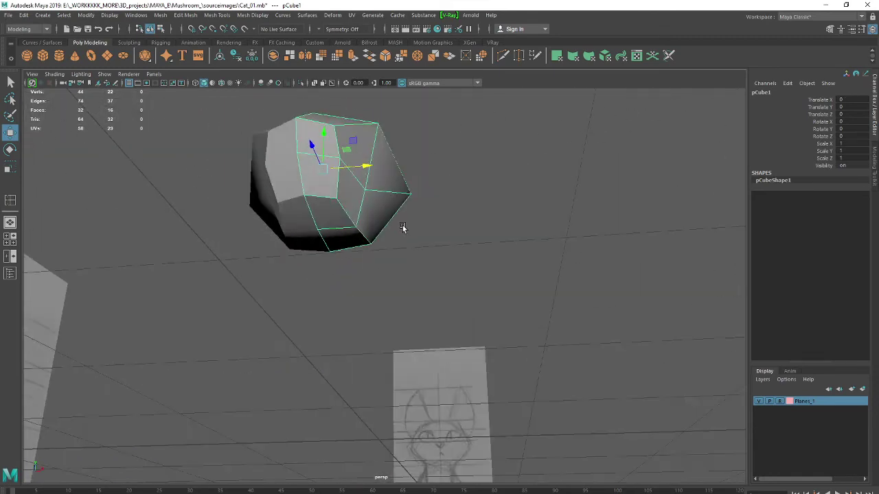
{"action": "mouse_move", "coordinate": [715, 200]}
{"action": "left_mouse_down", "text": "alt"}
{"action": "mouse_move", "coordinate": [483, 270]}
{"action": "mouse_move", "coordinate": [476, 294]}
{"action": "mouse_move", "coordinate": [398, 290]}
{"action": "mouse_move", "coordinate": [462, 284]}
{"action": "left_mouse_up", "text": "alt"}
{"action": "key", "text": "space"}
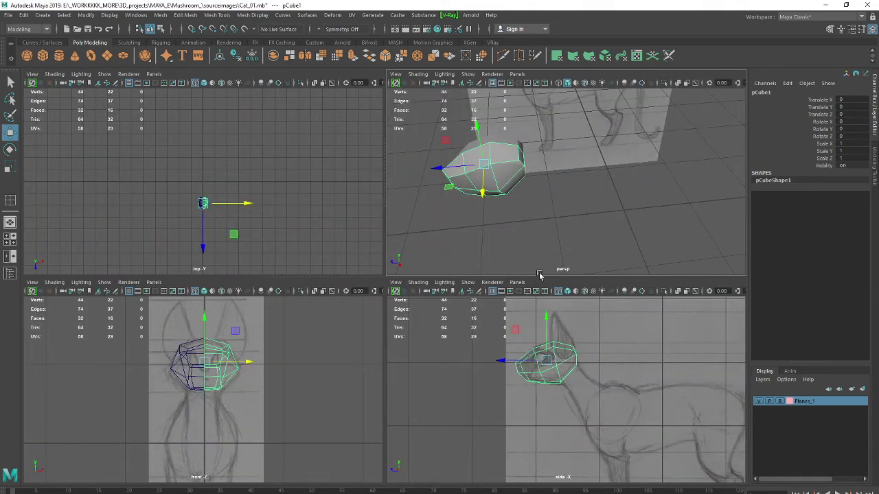
Select the rear underside face of the head and maximize the side view
{"action": "key", "text": "space"}
{"action": "mouse_move", "coordinate": [474, 309]}
{"action": "left_mouse_down", "text": "alt"}
{"action": "mouse_move", "coordinate": [419, 279]}
{"action": "mouse_move", "coordinate": [420, 292]}
{"action": "left_mouse_up", "text": "alt"}
{"action": "right_click", "coordinate": [296, 285]}
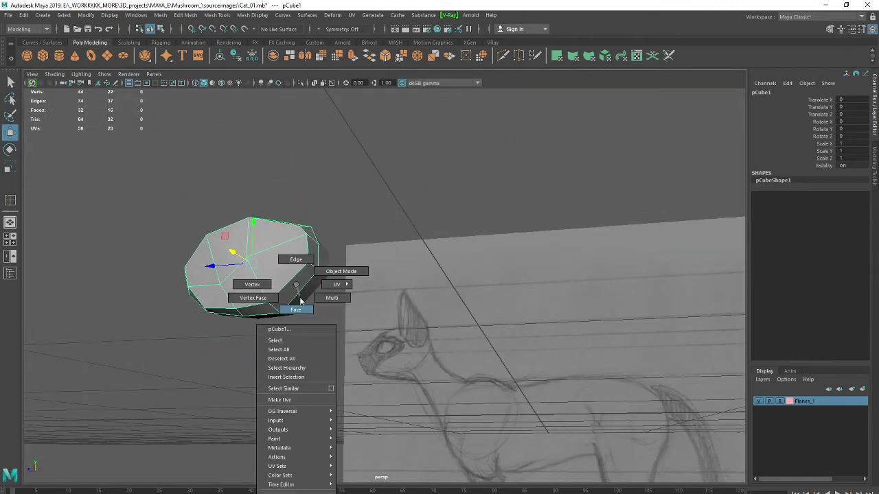
{"action": "left_click", "coordinate": [302, 295]}
{"action": "key", "text": "space"}
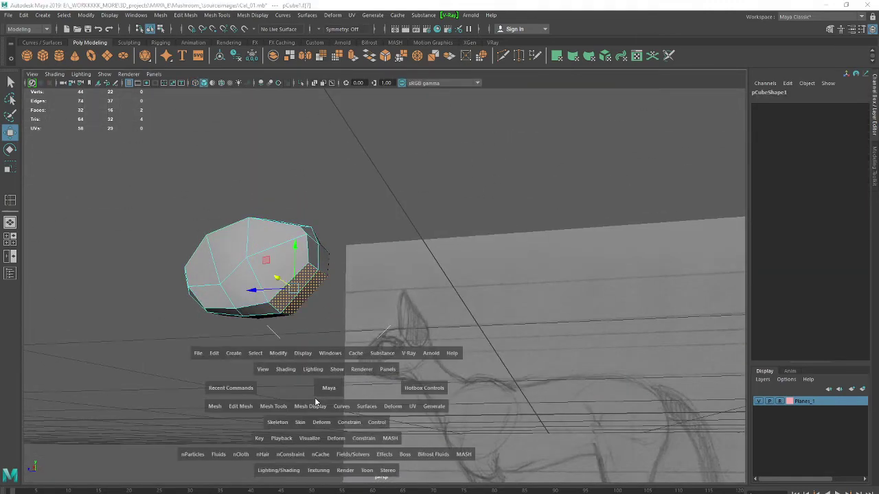
{"action": "key", "text": "space"}
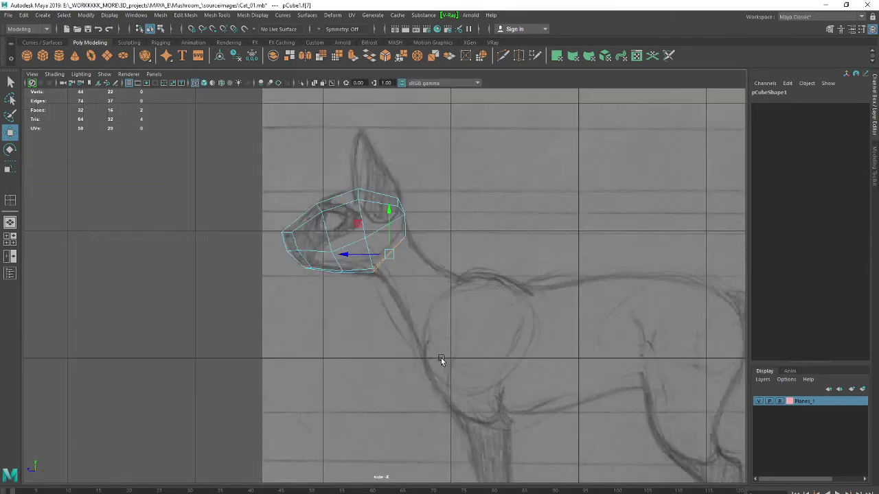
{"action": "scroll", "coordinate": [481, 358], "scroll_direction": "up", "scroll_amount": 1}
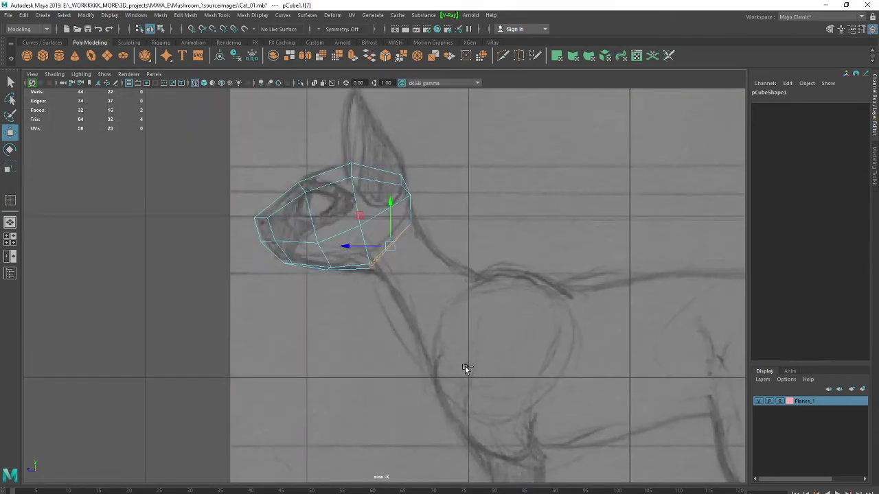
Extrude the face on world axes and pull it down and back along the sketch's neck line
{"action": "key", "text": "ctrl+e"}
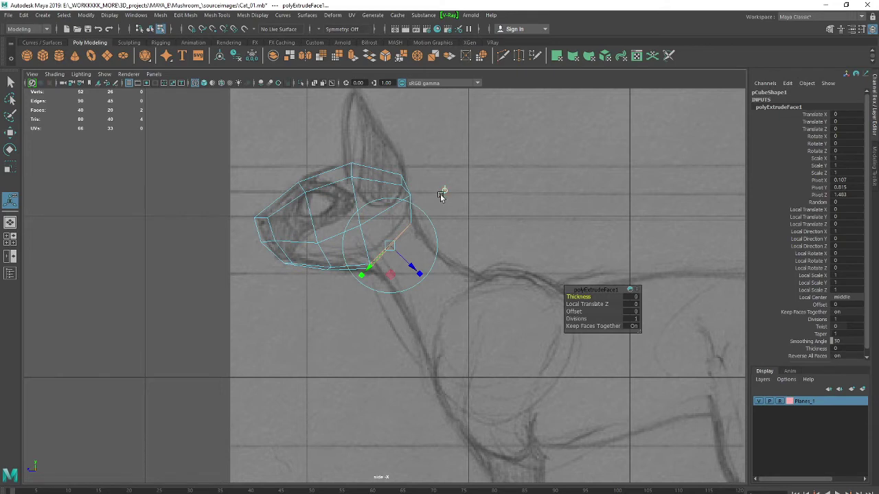
{"action": "left_click", "coordinate": [442, 189]}
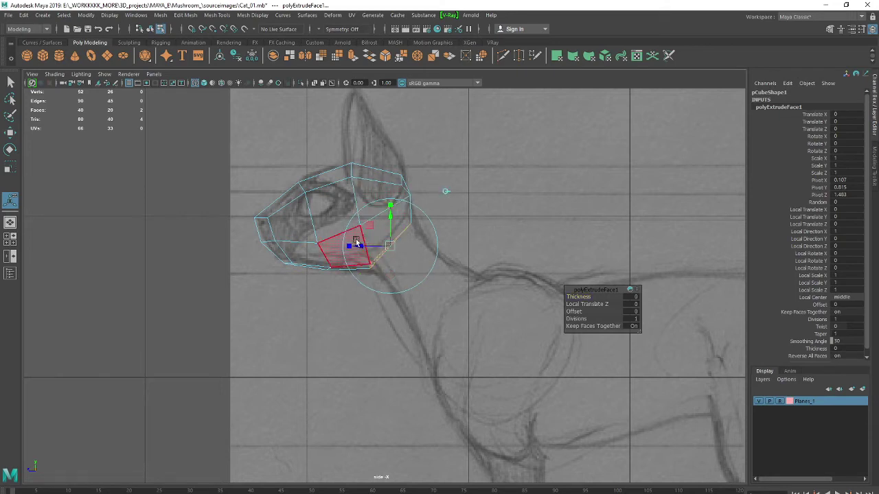
{"action": "mouse_move", "coordinate": [356, 247]}
{"action": "left_mouse_down"}
{"action": "mouse_move", "coordinate": [421, 238]}
{"action": "mouse_move", "coordinate": [437, 270]}
{"action": "left_mouse_up"}
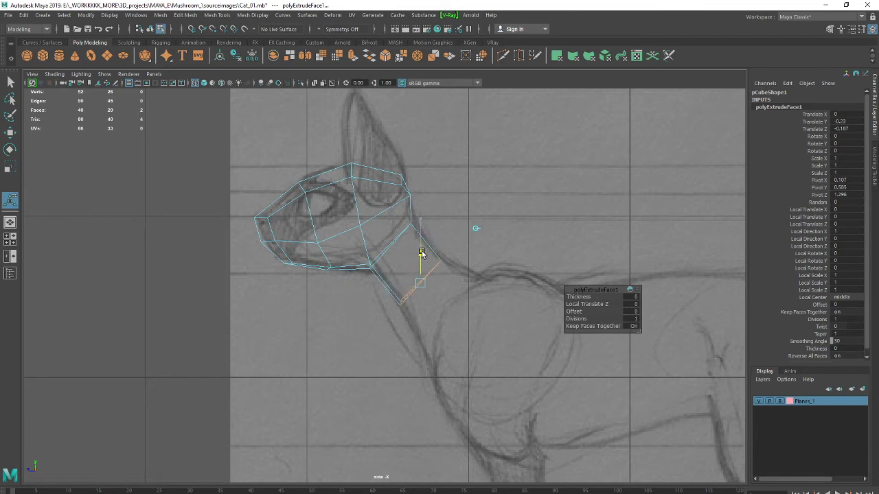
{"action": "left_click", "coordinate": [477, 247]}
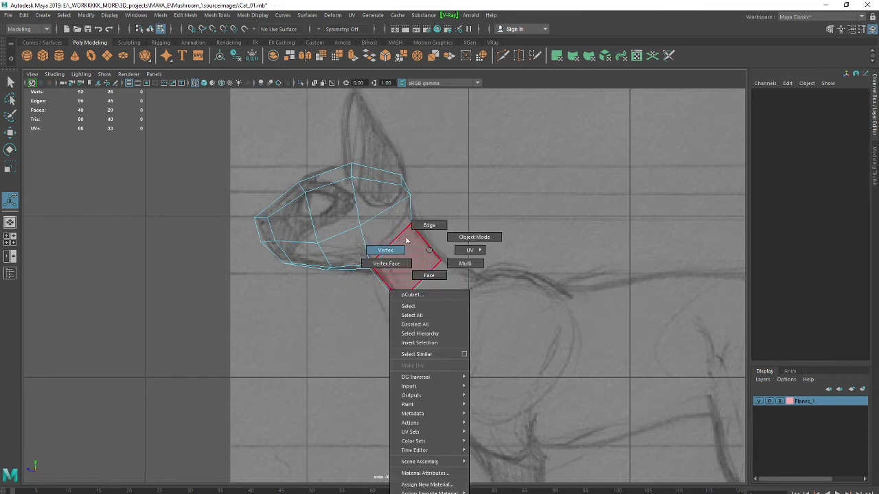
Move the back-of-head and jaw vertices onto the side sketch outline
{"action": "right_click_drag", "start_coordinate": [427, 248], "coordinate": [384, 251]}
{"action": "mouse_move", "coordinate": [431, 213]}
{"action": "left_mouse_down"}
{"action": "mouse_move", "coordinate": [402, 239]}
{"action": "mouse_move", "coordinate": [418, 224]}
{"action": "left_mouse_up"}
{"action": "key", "text": "e"}
{"action": "key", "text": "w"}
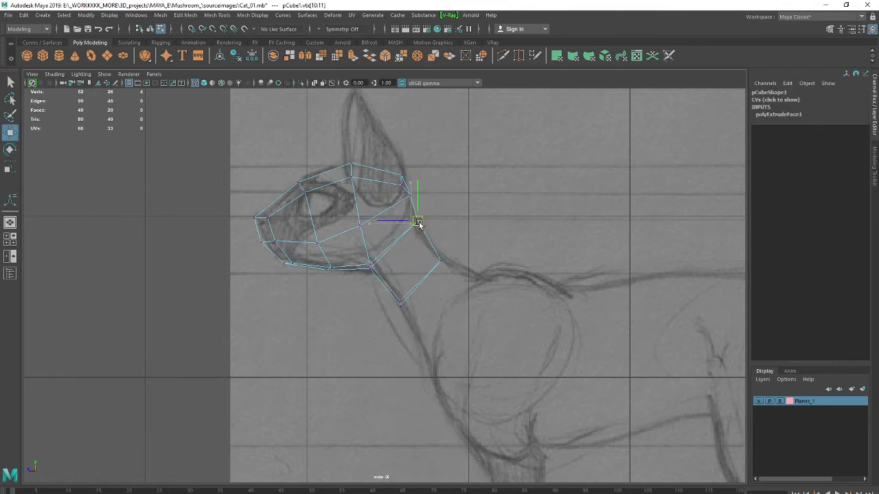
{"action": "left_click_drag", "start_coordinate": [368, 257], "coordinate": [376, 276]}
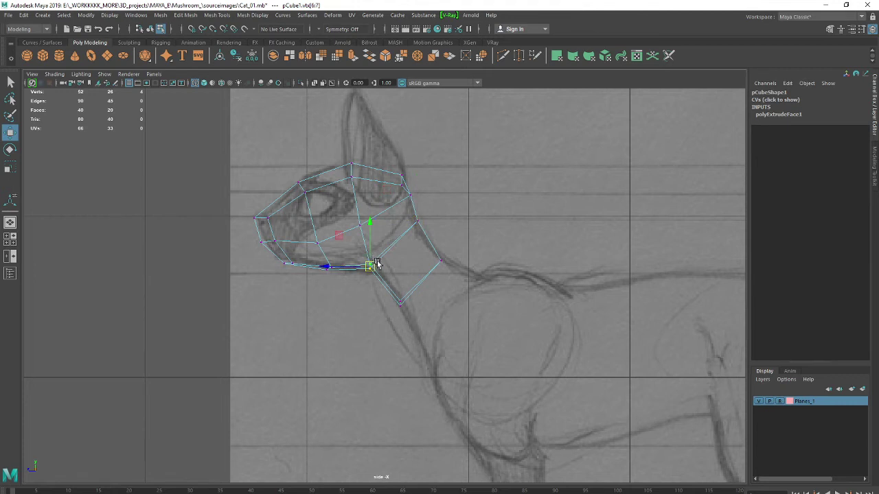
{"action": "left_click_drag", "start_coordinate": [393, 327], "coordinate": [406, 284]}
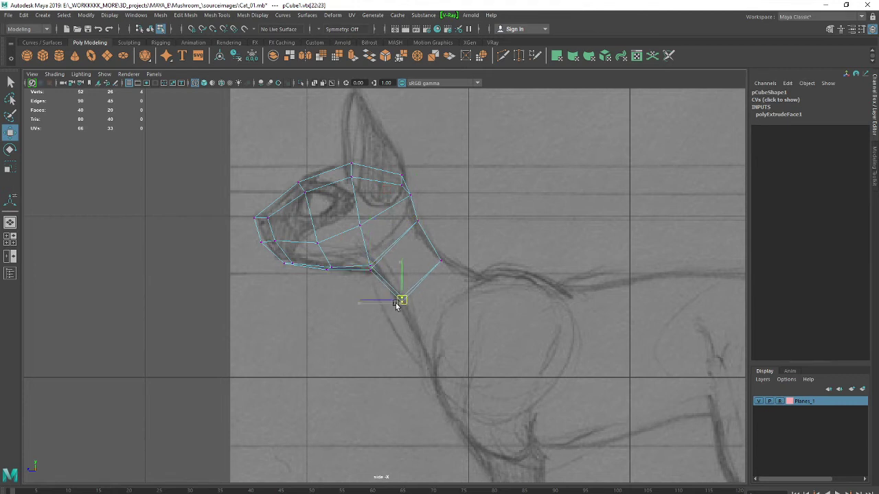
{"action": "mouse_move", "coordinate": [347, 283]}
{"action": "left_mouse_down"}
{"action": "mouse_move", "coordinate": [377, 262]}
{"action": "mouse_move", "coordinate": [377, 270]}
{"action": "left_mouse_up"}
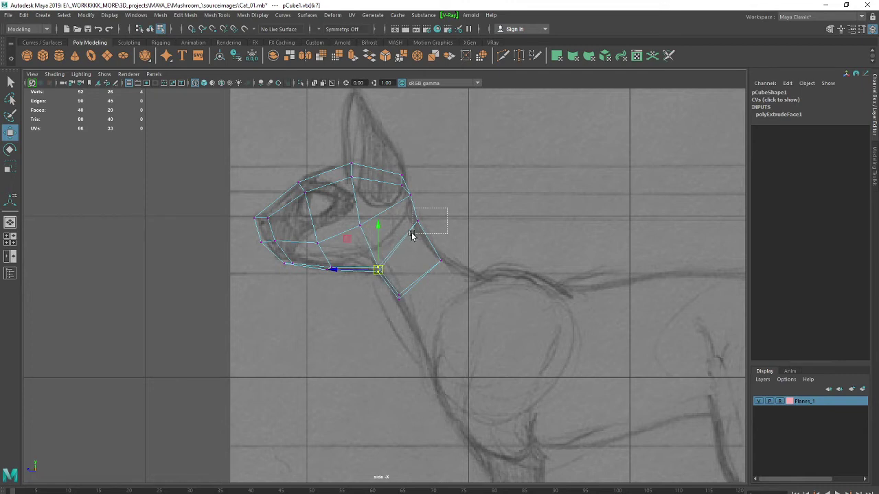
{"action": "left_click_drag", "start_coordinate": [410, 235], "coordinate": [412, 234]}
{"action": "left_click", "coordinate": [484, 238]}
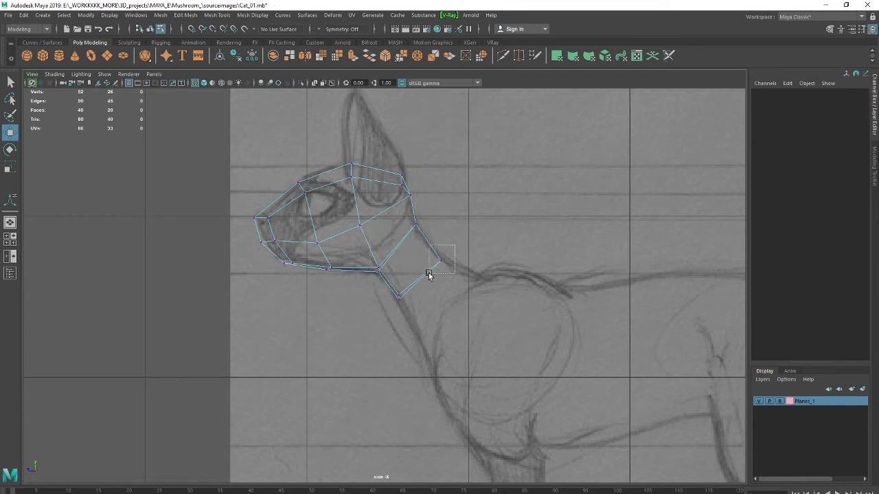
{"action": "left_click_drag", "start_coordinate": [427, 274], "coordinate": [427, 275]}
Adjust the bottom neck vertices in the front view to fit the sketch's neck width
{"action": "key", "text": "space"}
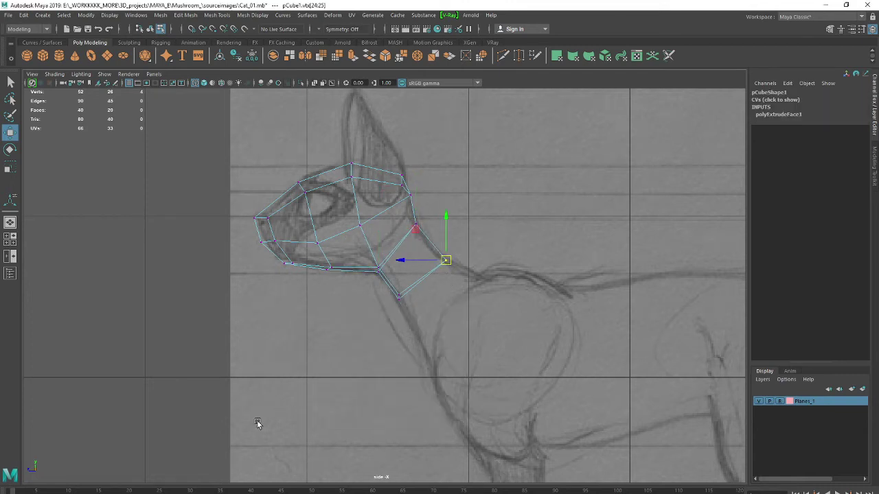
{"action": "key", "text": "space"}
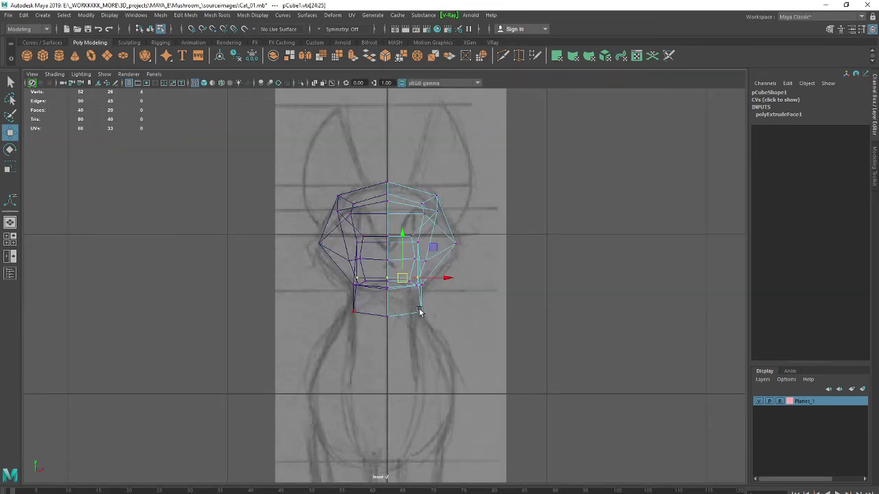
{"action": "mouse_move", "coordinate": [458, 303]}
{"action": "left_mouse_down"}
{"action": "mouse_move", "coordinate": [413, 323]}
{"action": "mouse_move", "coordinate": [443, 313]}
{"action": "left_mouse_up"}
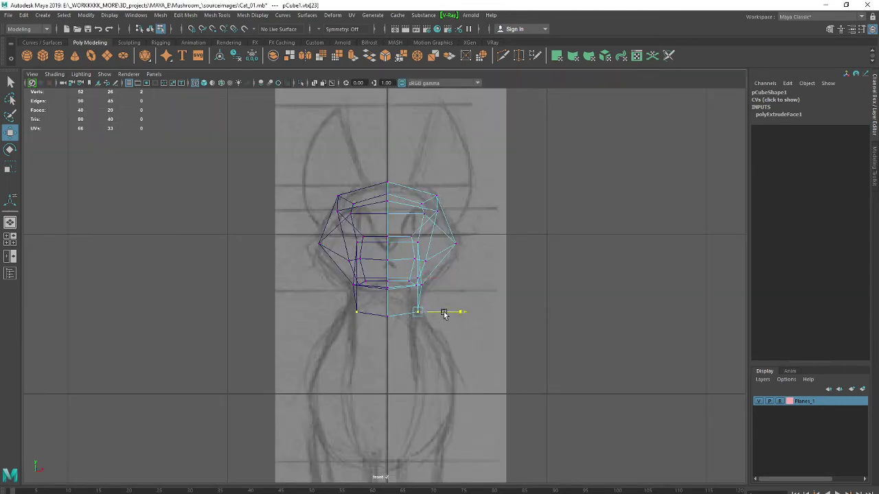
{"action": "left_click", "coordinate": [425, 325]}
{"action": "left_click", "coordinate": [419, 312]}
{"action": "left_click", "coordinate": [502, 311]}
Check the head and neck shape in the side and perspective views
{"action": "key", "text": "space"}
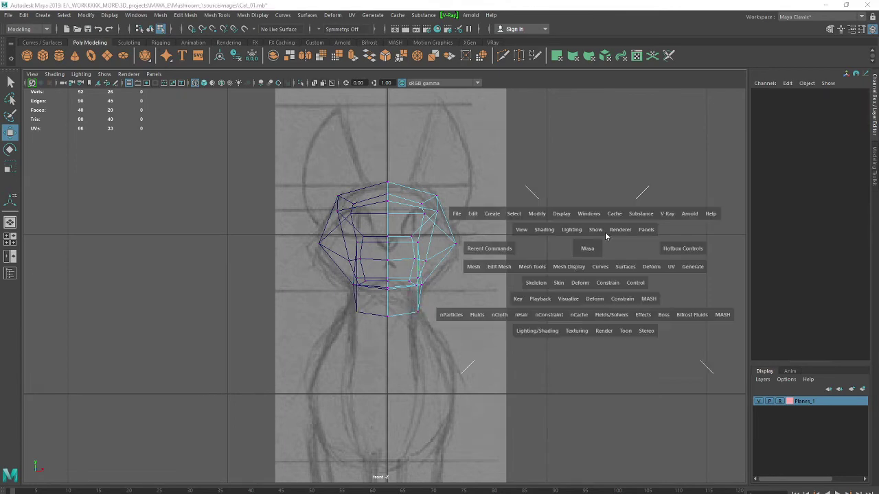
{"action": "key", "text": "space"}
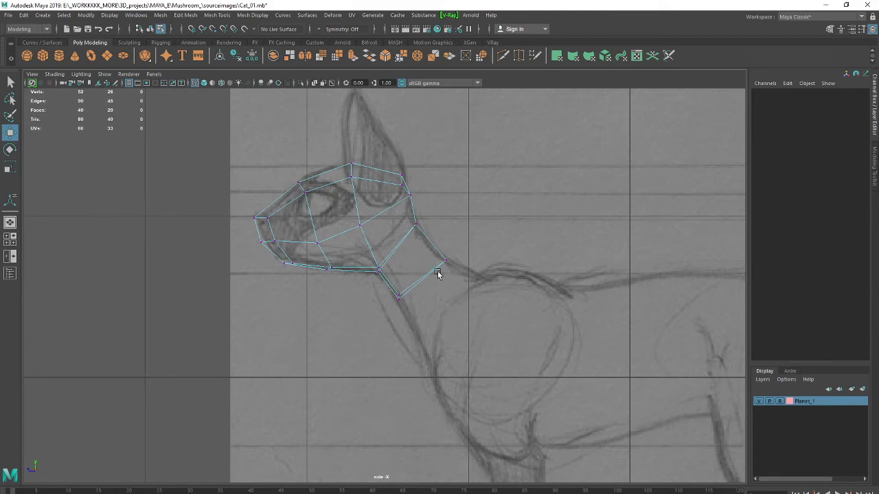
{"action": "scroll", "coordinate": [479, 208], "scroll_direction": "down", "scroll_amount": 3}
{"action": "key", "text": "space"}
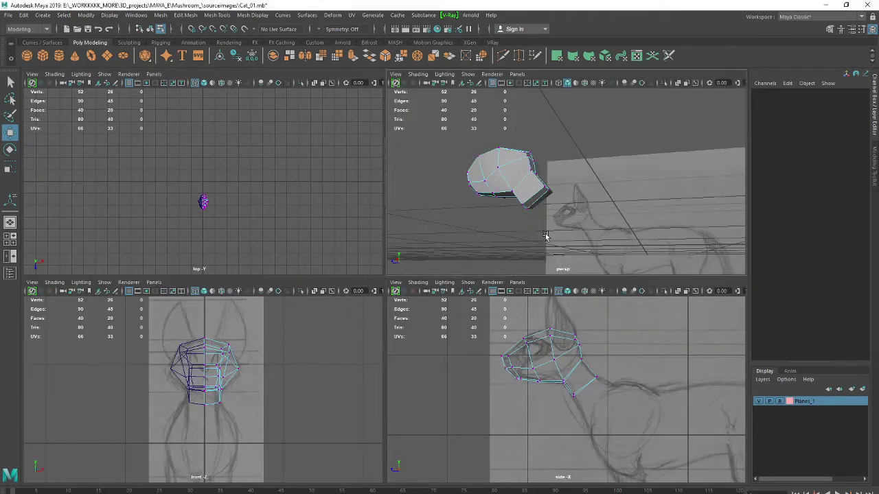
{"action": "key", "text": "space"}
{"action": "mouse_move", "coordinate": [516, 242]}
{"action": "left_mouse_down", "text": "alt"}
{"action": "mouse_move", "coordinate": [476, 289]}
{"action": "mouse_move", "coordinate": [432, 283]}
{"action": "mouse_move", "coordinate": [442, 265]}
{"action": "mouse_move", "coordinate": [524, 248]}
{"action": "mouse_move", "coordinate": [616, 251]}
{"action": "mouse_move", "coordinate": [496, 286]}
{"action": "mouse_move", "coordinate": [462, 252]}
{"action": "left_mouse_up", "text": "alt"}
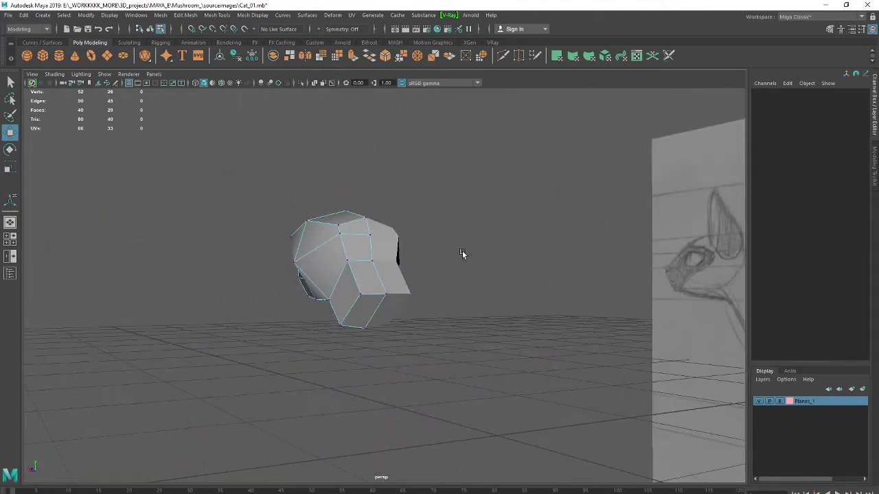
{"action": "right_click_drag", "start_coordinate": [364, 304], "coordinate": [362, 313]}
Extrude the lower face under the head and pull it down along the side-view neck sketch
{"action": "left_click", "coordinate": [372, 308]}
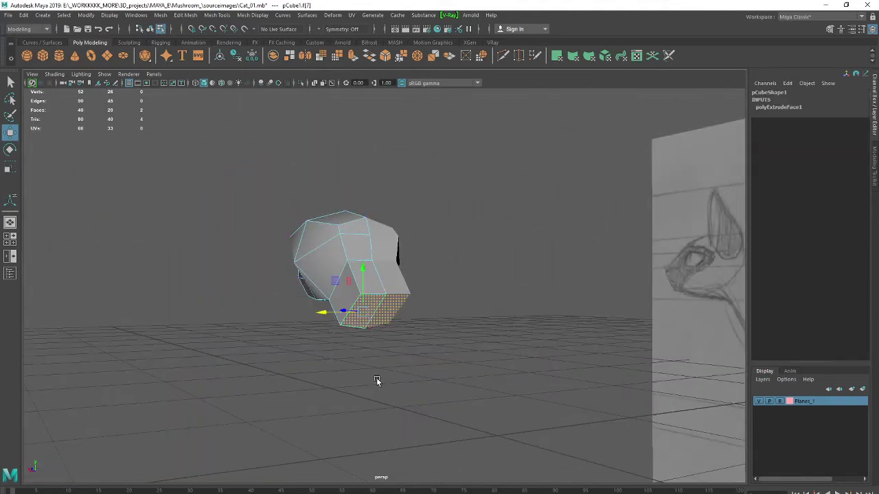
{"action": "key", "text": "ctrl+e"}
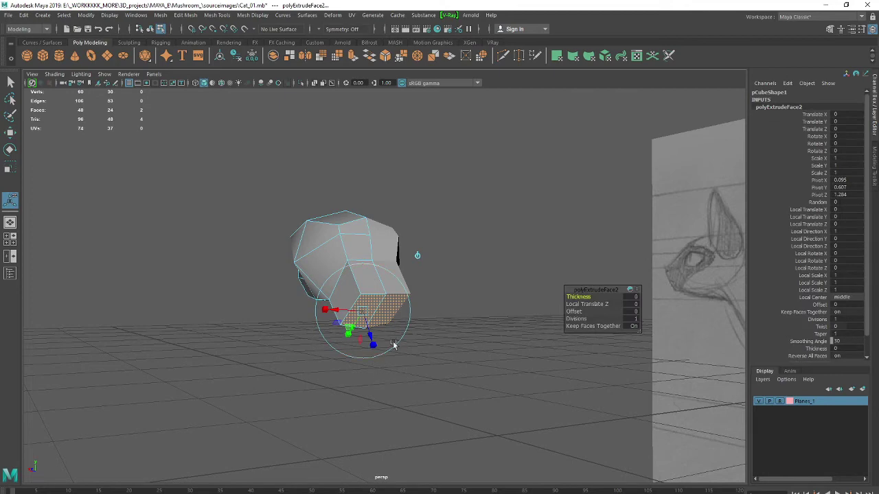
{"action": "left_click", "coordinate": [417, 258]}
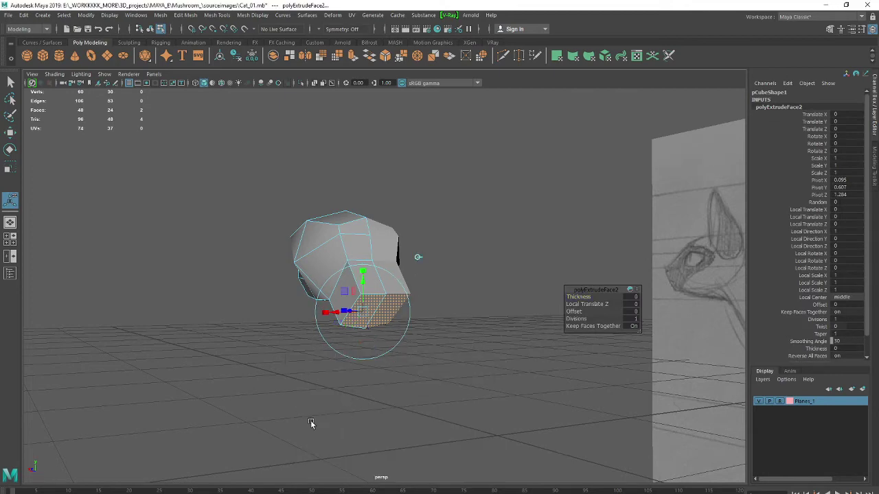
{"action": "key", "text": "space"}
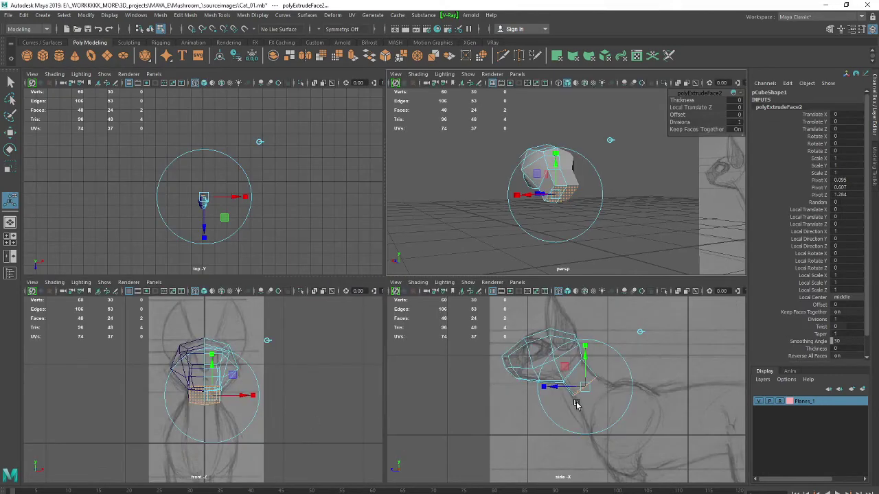
{"action": "key", "text": "space"}
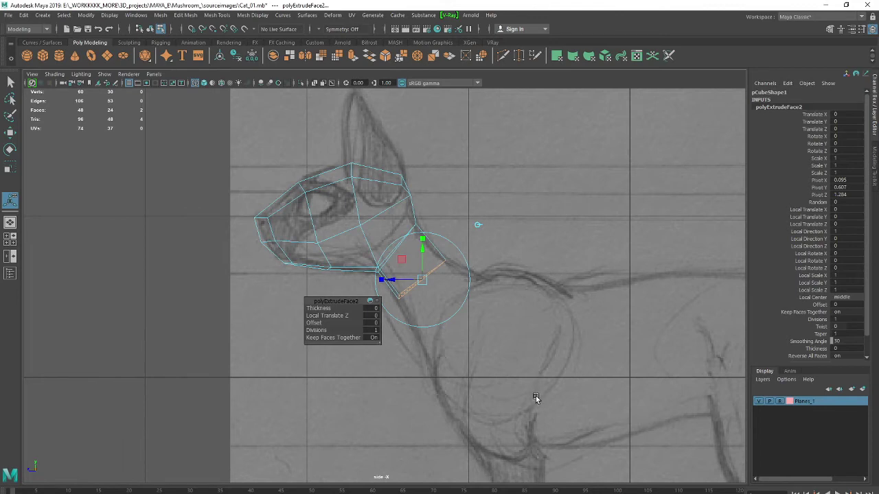
{"action": "key", "text": "w"}
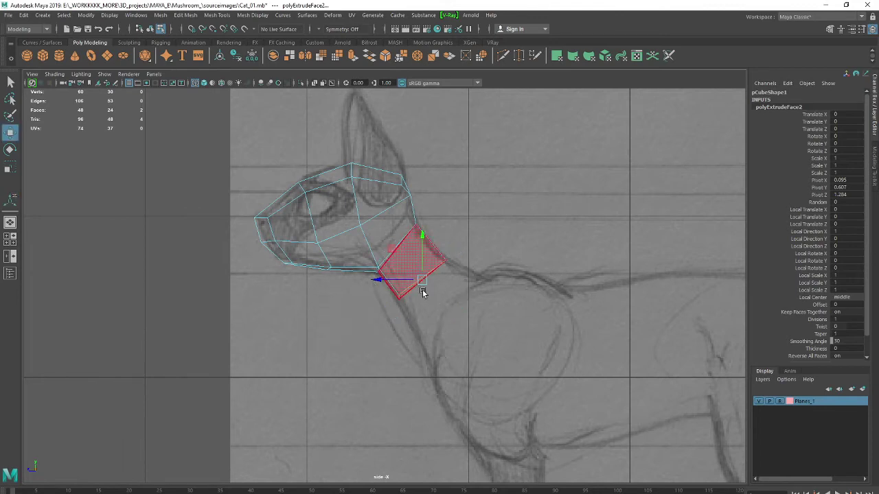
{"action": "mouse_move", "coordinate": [422, 280]}
{"action": "left_mouse_down"}
{"action": "mouse_move", "coordinate": [466, 320]}
{"action": "mouse_move", "coordinate": [466, 300]}
{"action": "left_mouse_up"}
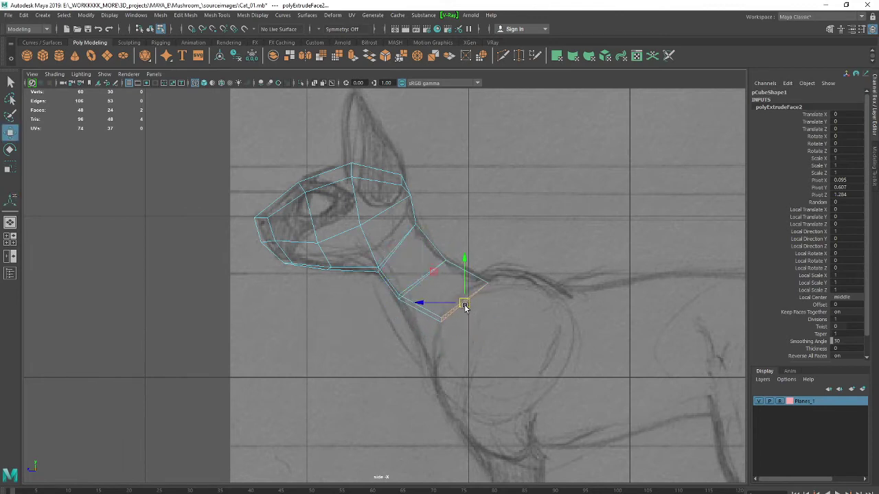
Move the lower neck and neck-tip vertices onto the sketch line
{"action": "right_click", "coordinate": [483, 294]}
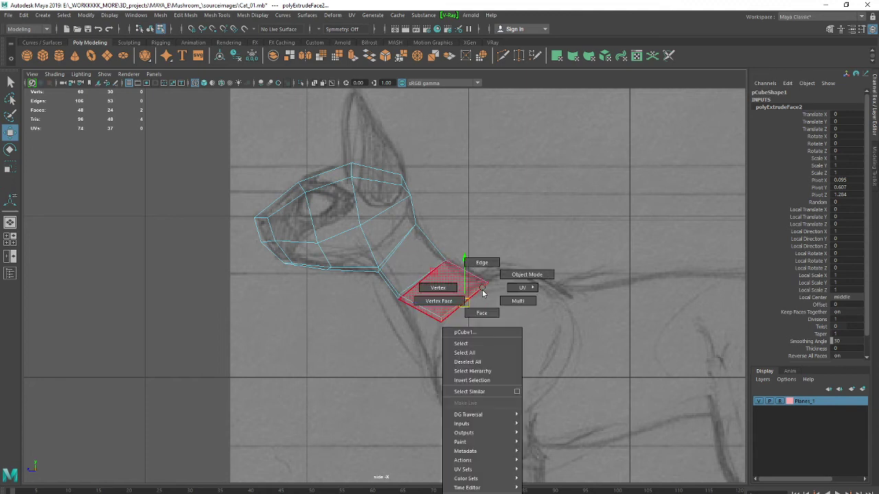
{"action": "left_click", "coordinate": [437, 291]}
{"action": "left_click_drag", "start_coordinate": [483, 297], "coordinate": [484, 293]}
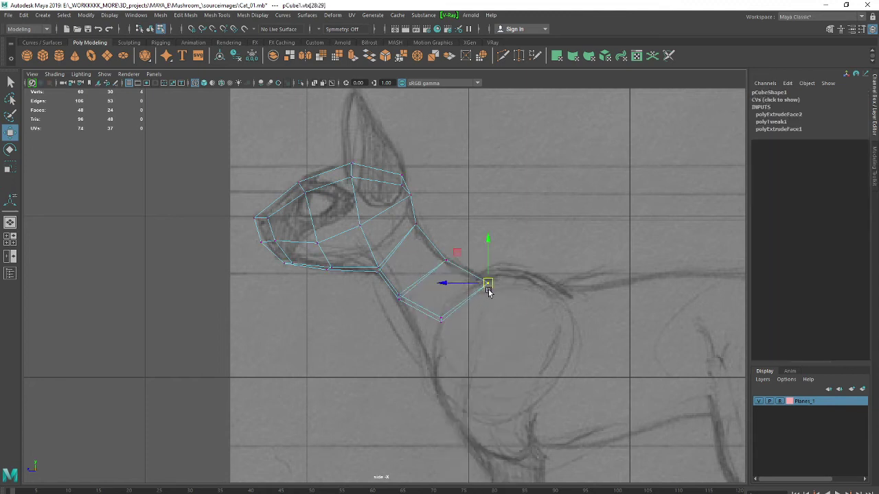
{"action": "left_click_drag", "start_coordinate": [451, 321], "coordinate": [427, 347]}
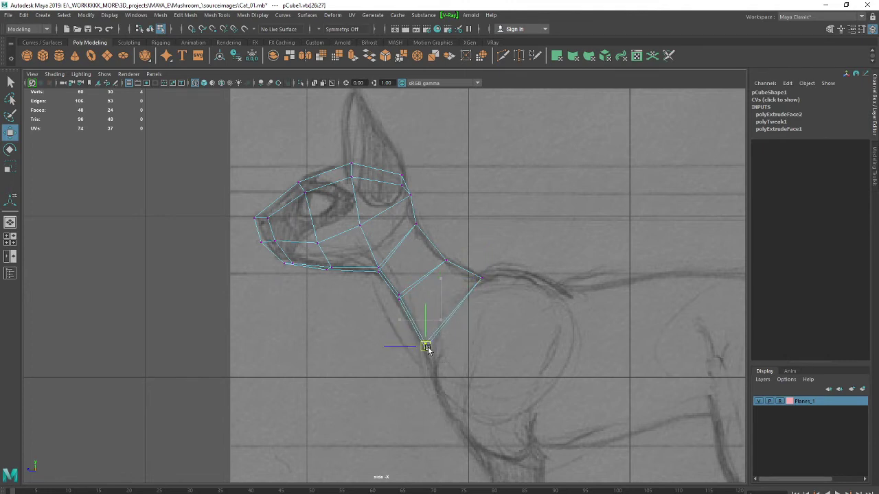
{"action": "left_click", "coordinate": [478, 278]}
{"action": "middle_click_drag", "start_coordinate": [515, 319], "coordinate": [521, 323]}
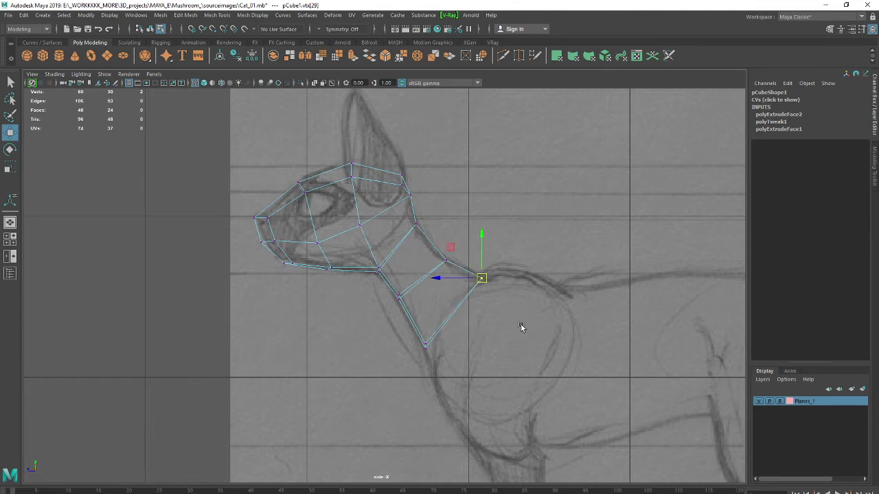
Refine the neck-tip, throat and bottom neck vertices against the sketch
{"action": "left_click", "coordinate": [446, 261]}
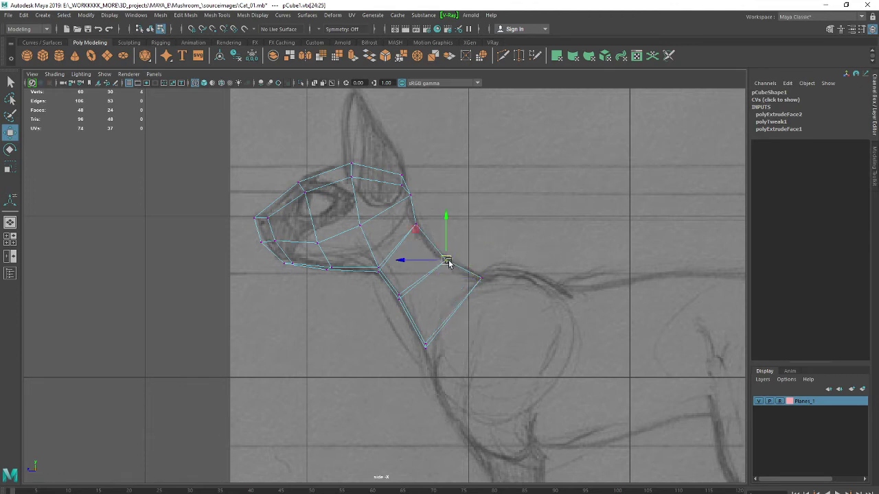
{"action": "left_click", "coordinate": [488, 252]}
{"action": "left_click_drag", "start_coordinate": [500, 246], "coordinate": [472, 285]}
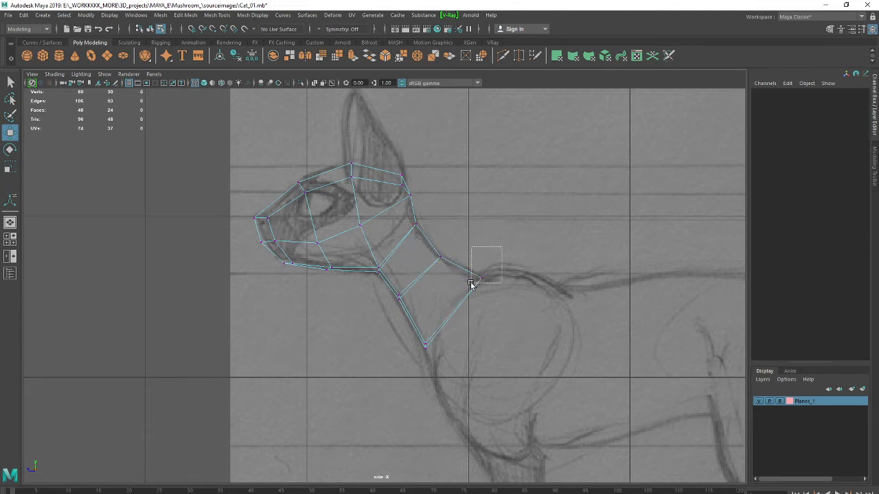
{"action": "middle_click_drag", "start_coordinate": [480, 282], "coordinate": [479, 276]}
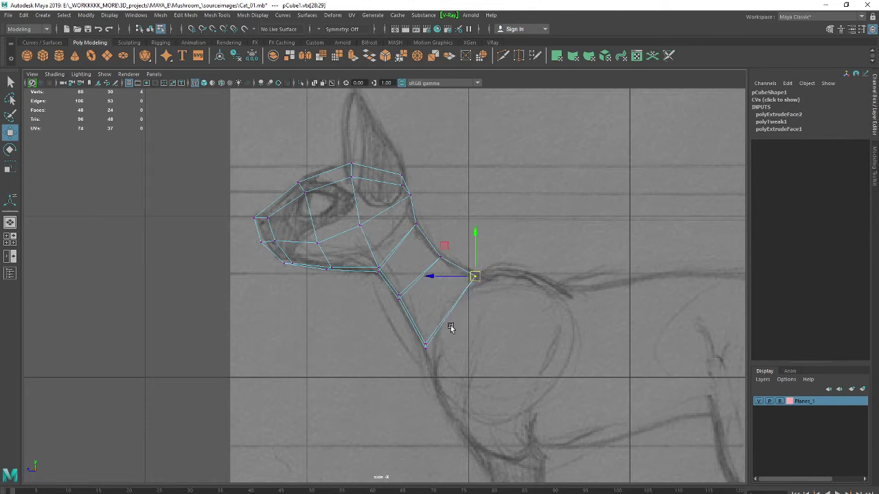
{"action": "left_click", "coordinate": [406, 292]}
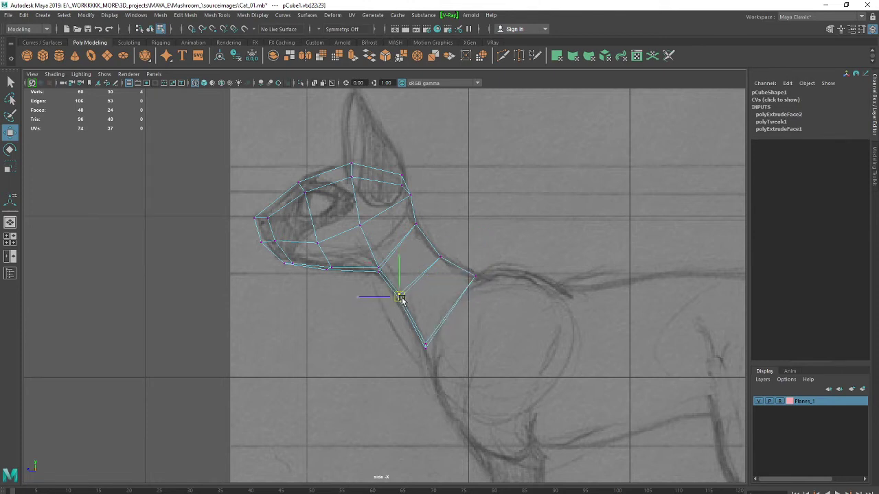
{"action": "middle_click_drag", "start_coordinate": [403, 297], "coordinate": [406, 307]}
{"action": "left_click_drag", "start_coordinate": [426, 361], "coordinate": [424, 341]}
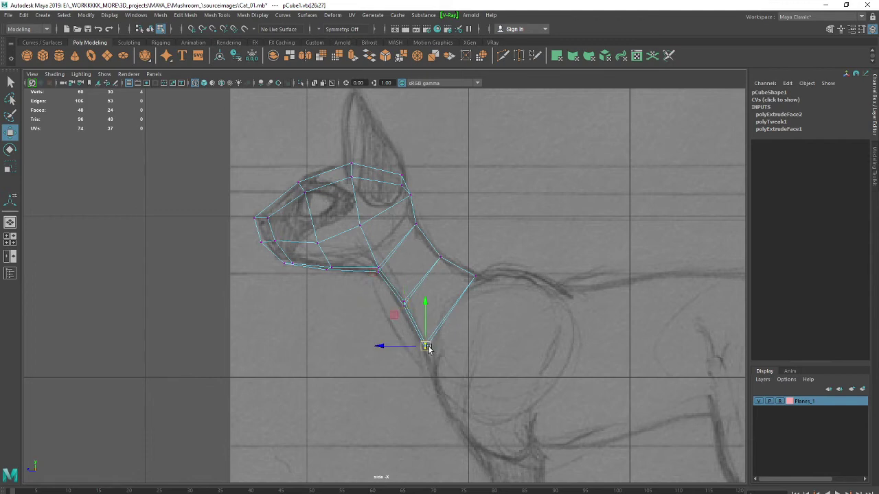
{"action": "middle_click_drag", "start_coordinate": [426, 348], "coordinate": [430, 354]}
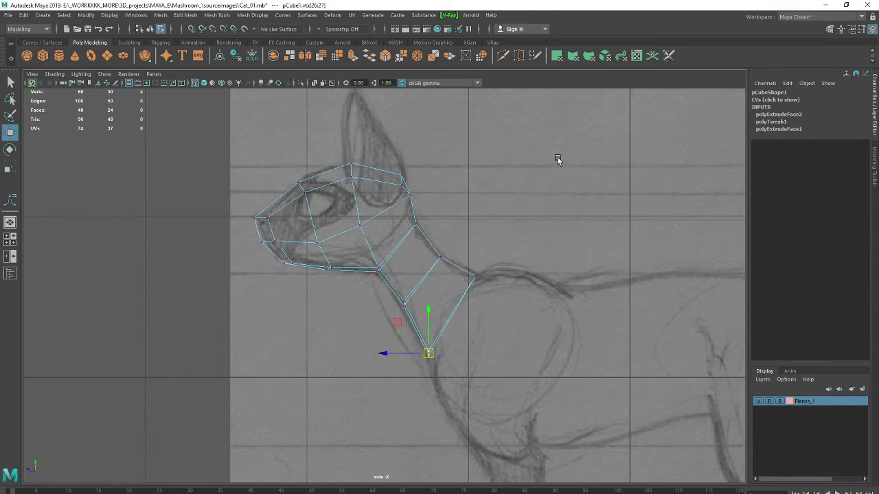
Orbit and zoom the perspective view to inspect the new neck
{"action": "key", "text": "space"}
{"action": "key", "text": "space"}
{"action": "mouse_move", "coordinate": [538, 249]}
{"action": "left_mouse_down", "text": "alt"}
{"action": "mouse_move", "coordinate": [524, 281]}
{"action": "mouse_move", "coordinate": [573, 300]}
{"action": "mouse_move", "coordinate": [402, 290]}
{"action": "mouse_move", "coordinate": [325, 271]}
{"action": "mouse_move", "coordinate": [464, 309]}
{"action": "mouse_move", "coordinate": [493, 295]}
{"action": "mouse_move", "coordinate": [532, 296]}
{"action": "mouse_move", "coordinate": [453, 295]}
{"action": "mouse_move", "coordinate": [529, 291]}
{"action": "mouse_move", "coordinate": [522, 292]}
{"action": "left_mouse_up", "text": "alt"}
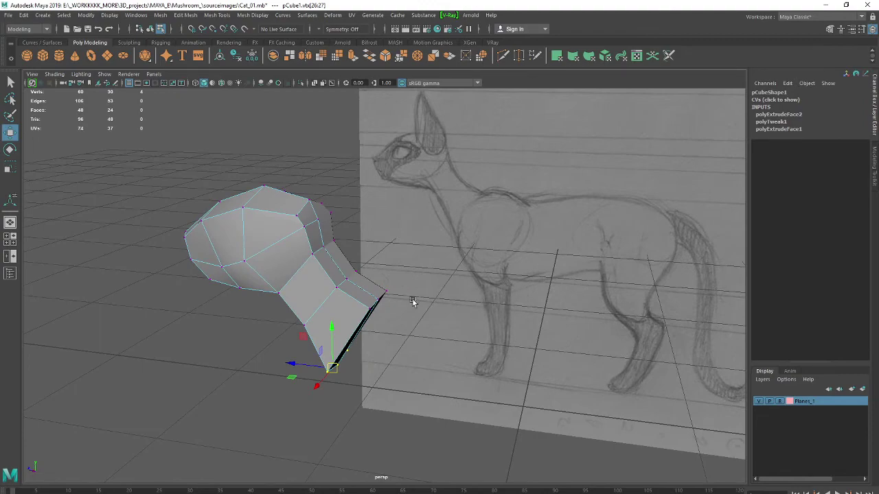
{"action": "left_click_drag", "start_coordinate": [412, 299], "coordinate": [453, 302], "text": "alt"}
{"action": "right_click_drag", "start_coordinate": [453, 302], "coordinate": [557, 363], "text": "alt"}
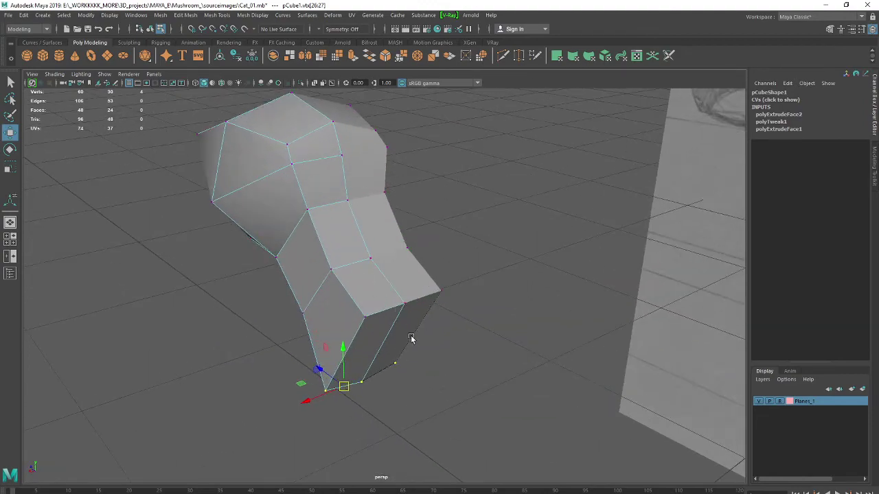
{"action": "mouse_move", "coordinate": [410, 337]}
{"action": "left_mouse_down", "text": "alt"}
{"action": "mouse_move", "coordinate": [473, 337]}
{"action": "mouse_move", "coordinate": [405, 327]}
{"action": "mouse_move", "coordinate": [521, 335]}
{"action": "mouse_move", "coordinate": [366, 333]}
{"action": "mouse_move", "coordinate": [526, 342]}
{"action": "mouse_move", "coordinate": [453, 338]}
{"action": "mouse_move", "coordinate": [459, 317]}
{"action": "mouse_move", "coordinate": [424, 343]}
{"action": "mouse_move", "coordinate": [332, 335]}
{"action": "mouse_move", "coordinate": [483, 341]}
{"action": "mouse_move", "coordinate": [316, 334]}
{"action": "mouse_move", "coordinate": [462, 348]}
{"action": "mouse_move", "coordinate": [492, 337]}
{"action": "mouse_move", "coordinate": [487, 309]}
{"action": "mouse_move", "coordinate": [463, 275]}
{"action": "mouse_move", "coordinate": [441, 334]}
{"action": "mouse_move", "coordinate": [323, 338]}
{"action": "mouse_move", "coordinate": [486, 334]}
{"action": "left_mouse_up", "text": "alt"}
{"action": "left_click_drag", "start_coordinate": [476, 352], "coordinate": [453, 346], "text": "alt"}
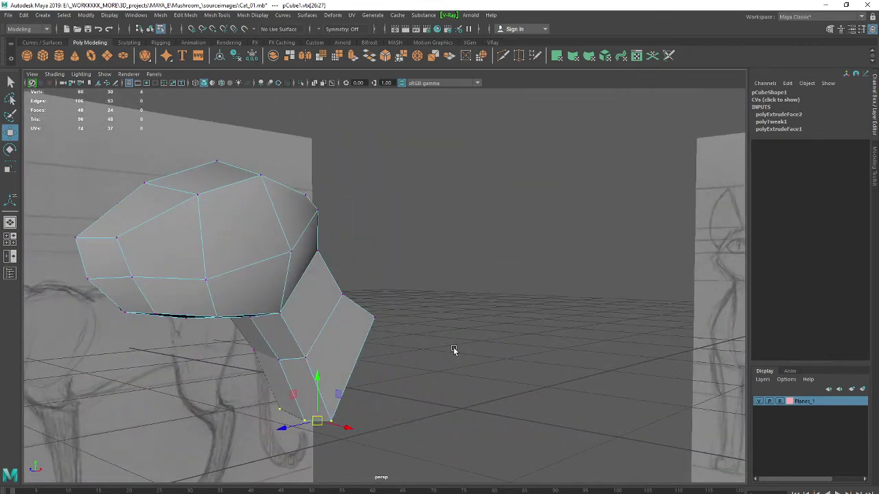
{"action": "key", "text": "space"}
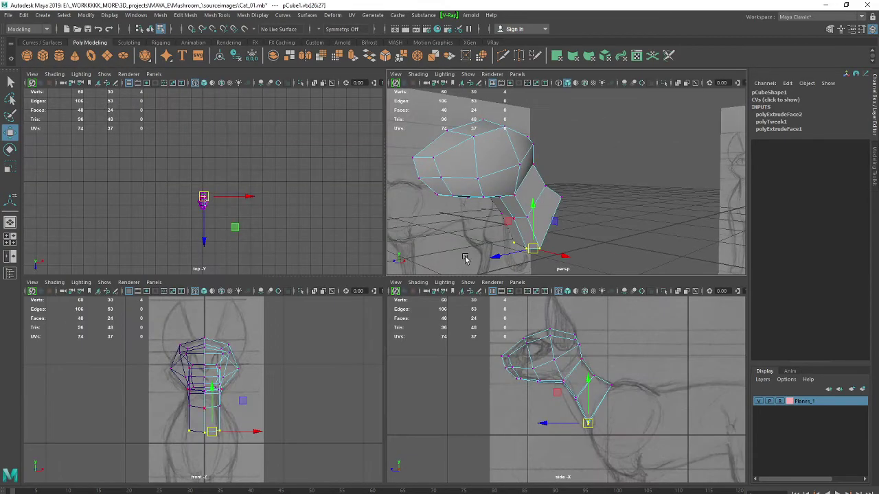
{"action": "key", "text": "space"}
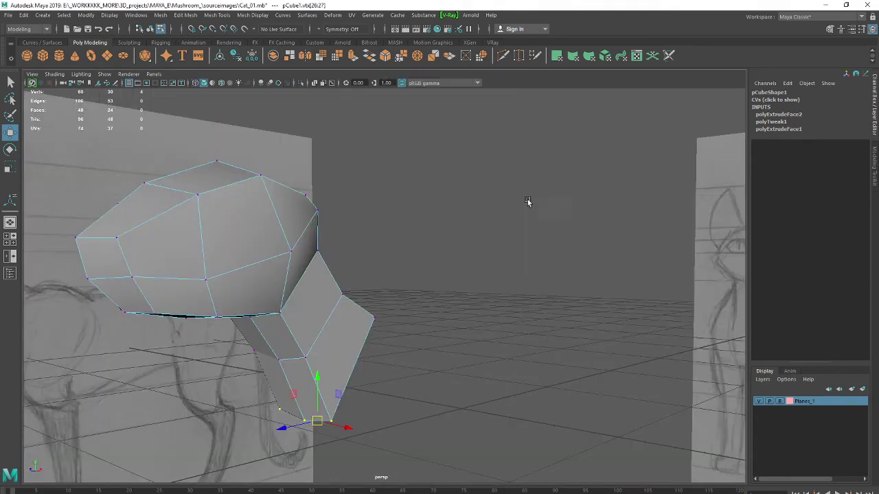
{"action": "left_click_drag", "start_coordinate": [542, 265], "coordinate": [302, 288], "text": "alt"}
Extrude the top head face upward into a pointed ear in the side view
{"action": "right_click_drag", "start_coordinate": [324, 288], "coordinate": [325, 314]}
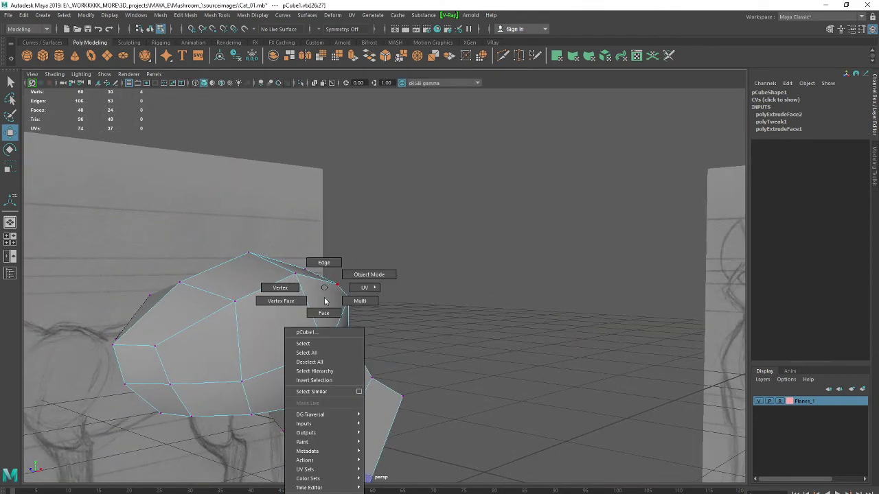
{"action": "left_click", "coordinate": [323, 304]}
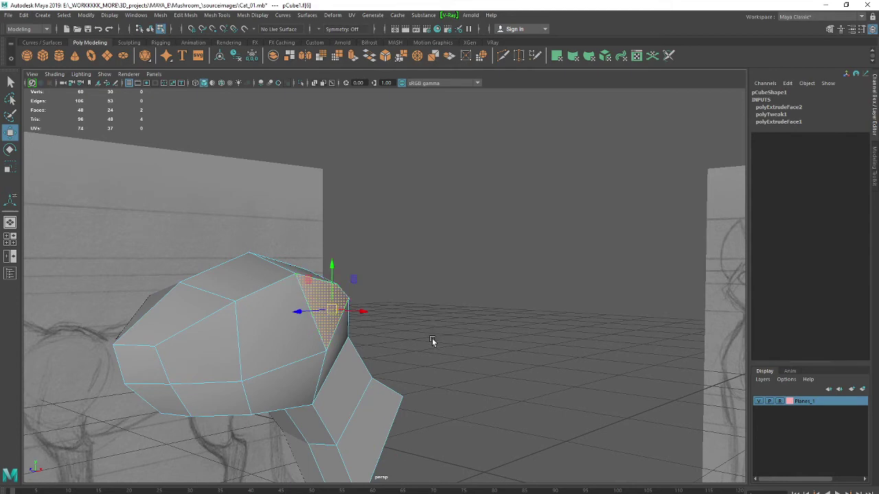
{"action": "key", "text": "space"}
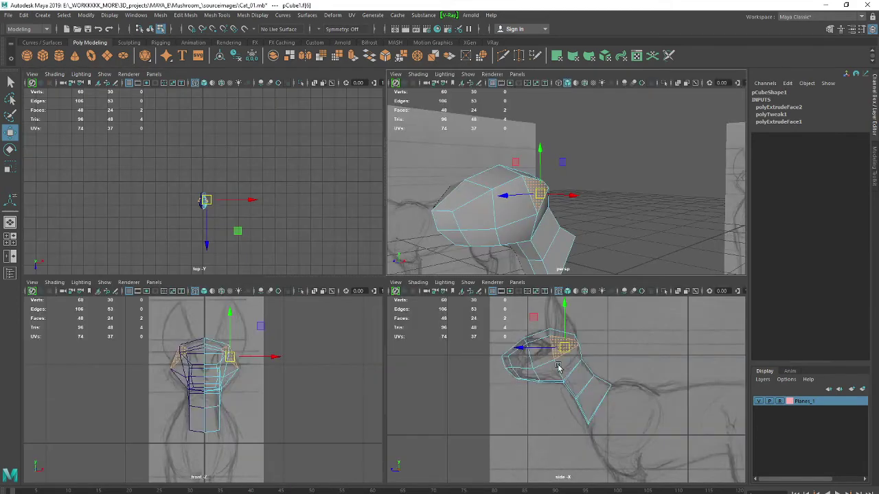
{"action": "key", "text": "space"}
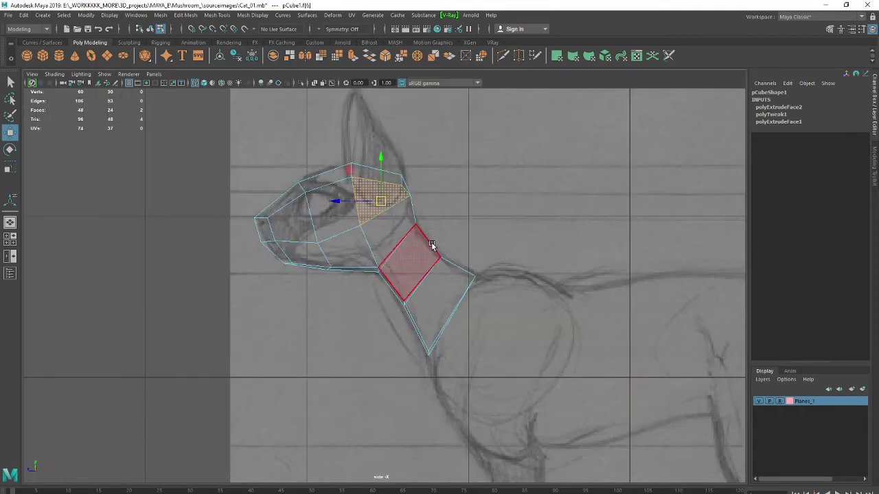
{"action": "key", "text": "ctrl+e"}
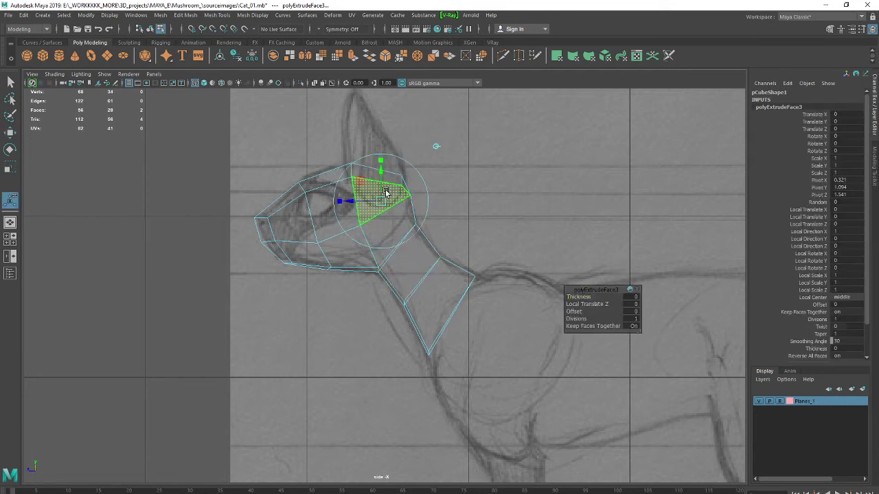
{"action": "left_click_drag", "start_coordinate": [380, 200], "coordinate": [376, 157]}
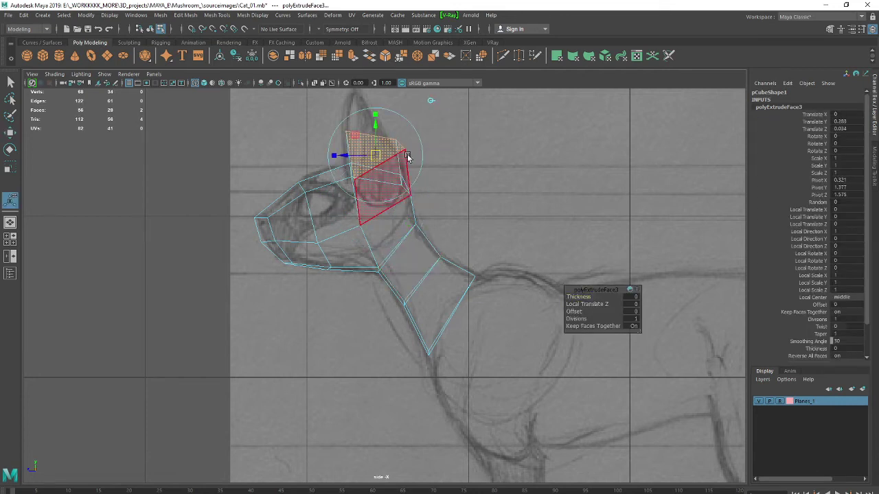
Adjust the ear-tip vertices, then undo twice to remove the ear extrusion
{"action": "right_click_drag", "start_coordinate": [376, 156], "coordinate": [419, 141]}
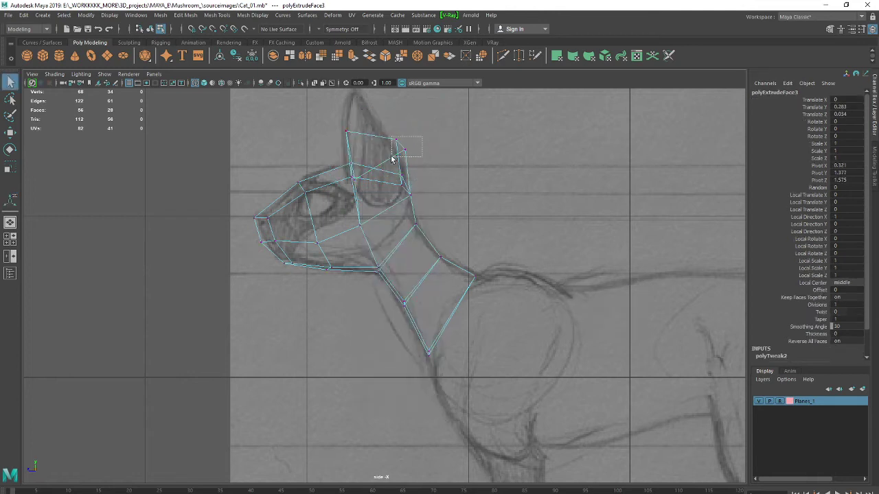
{"action": "mouse_move", "coordinate": [420, 139]}
{"action": "left_mouse_down"}
{"action": "mouse_move", "coordinate": [391, 164]}
{"action": "mouse_move", "coordinate": [394, 141]}
{"action": "mouse_move", "coordinate": [389, 146]}
{"action": "left_mouse_up"}
{"action": "key", "text": "w"}
{"action": "left_click", "coordinate": [392, 143]}
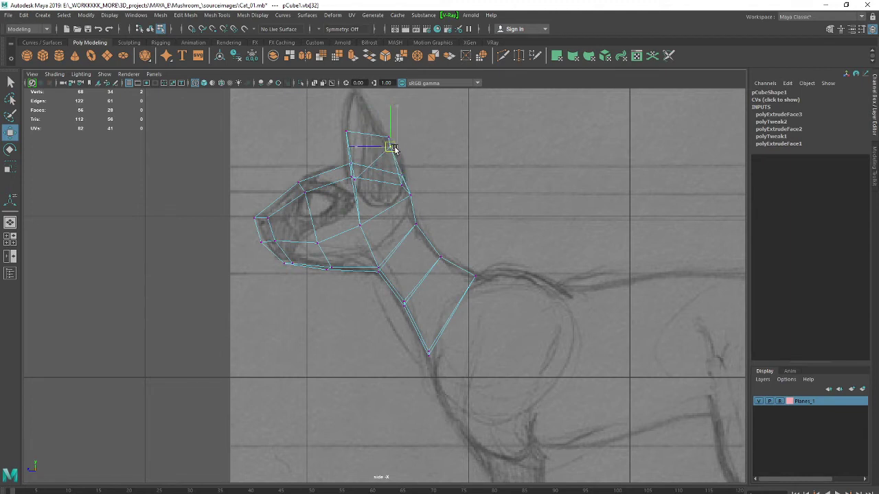
{"action": "left_click", "coordinate": [477, 192]}
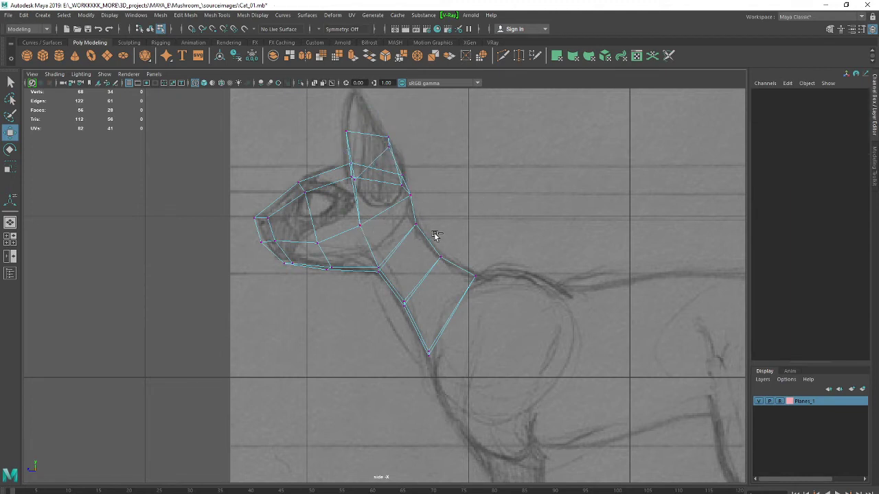
{"action": "key", "text": "ctrl+z"}
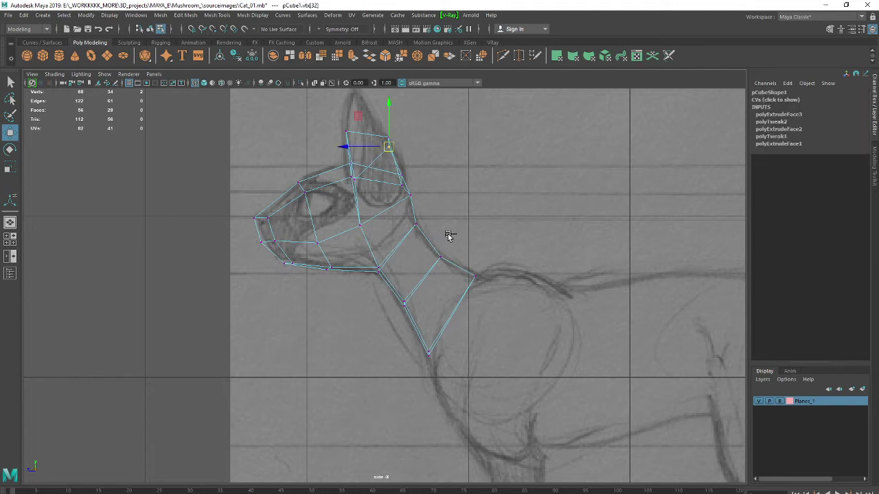
{"action": "key", "text": "ctrl+z"}
{"action": "key", "text": "ctrl+z"}
{"action": "key", "text": "ctrl+z"}
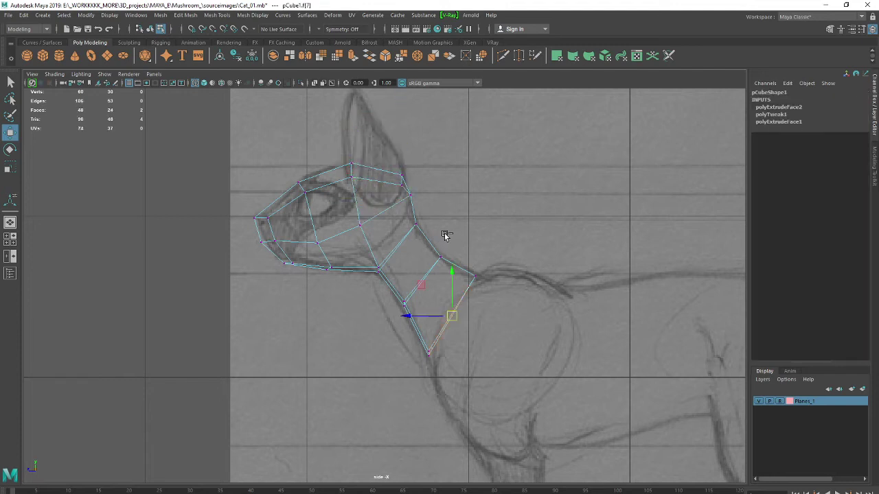
Clear the neck face selection, return pCube1 to object mode, and open Mesh Tools
{"action": "left_click", "coordinate": [446, 217]}
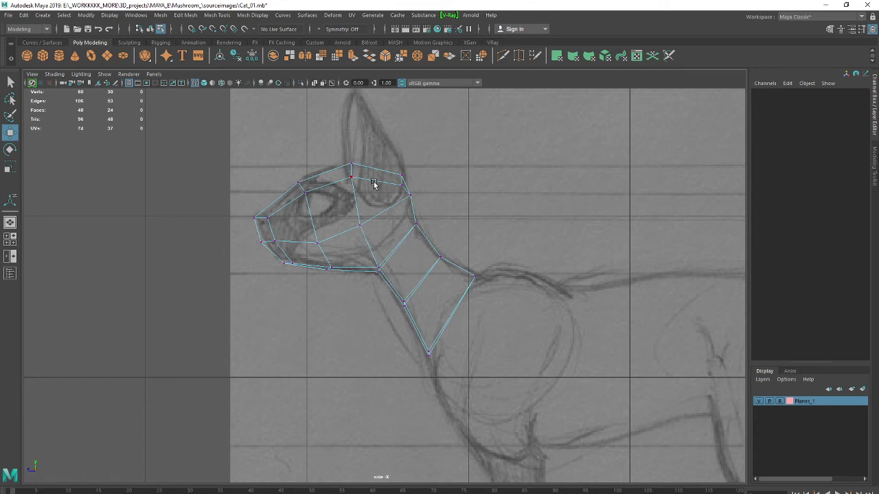
{"action": "right_click_drag", "start_coordinate": [374, 184], "coordinate": [381, 180]}
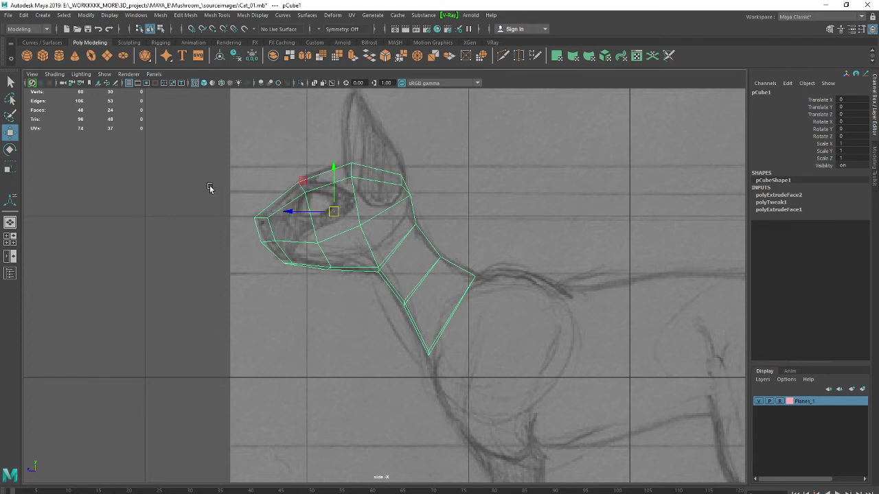
{"action": "left_click", "coordinate": [184, 15]}
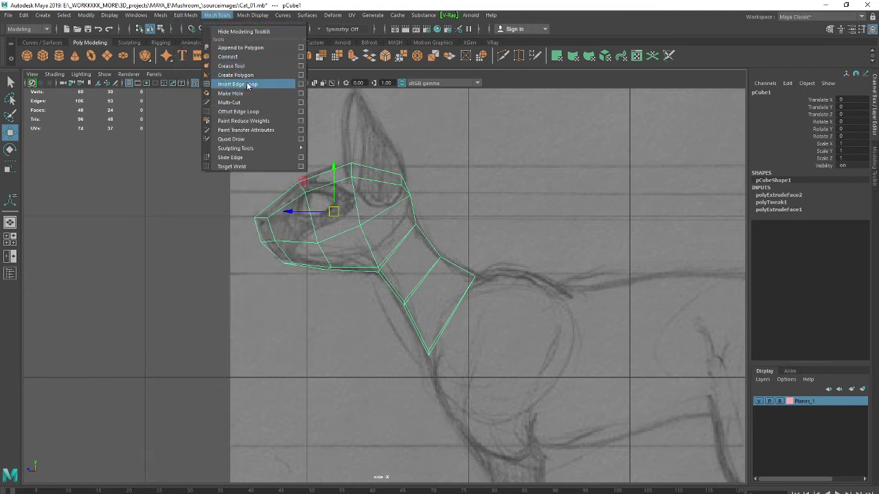
Insert an edge loop from the head top through the neck middle, bringing the mesh to 78 vertices
{"action": "left_click", "coordinate": [249, 85]}
{"action": "left_click", "coordinate": [370, 184]}
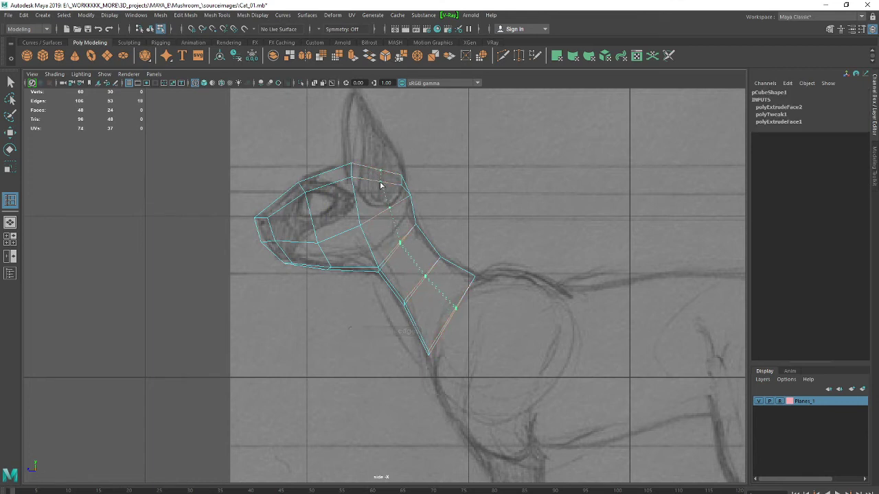
{"action": "left_click", "coordinate": [380, 184]}
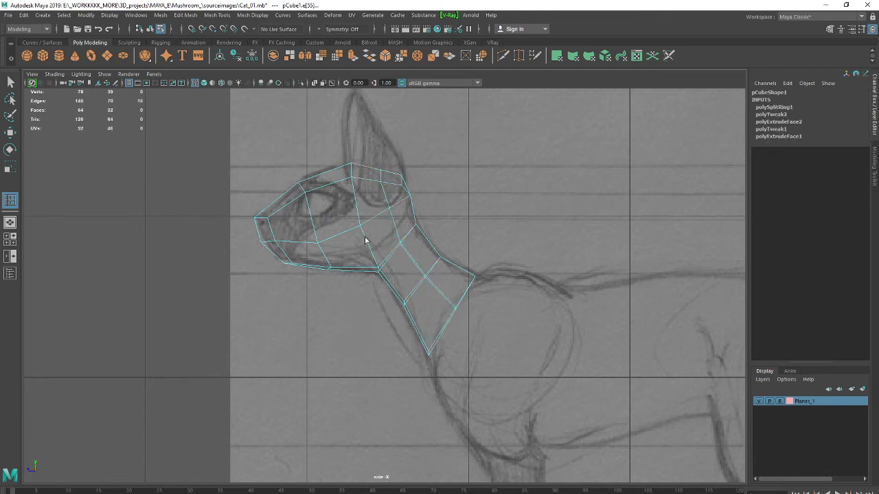
{"action": "left_click", "coordinate": [13, 82]}
{"action": "left_click", "coordinate": [540, 204]}
Raise the new loop's head-top, cheek and eye-side vertices to fit the side sketch
{"action": "right_click_drag", "start_coordinate": [414, 204], "coordinate": [371, 197]}
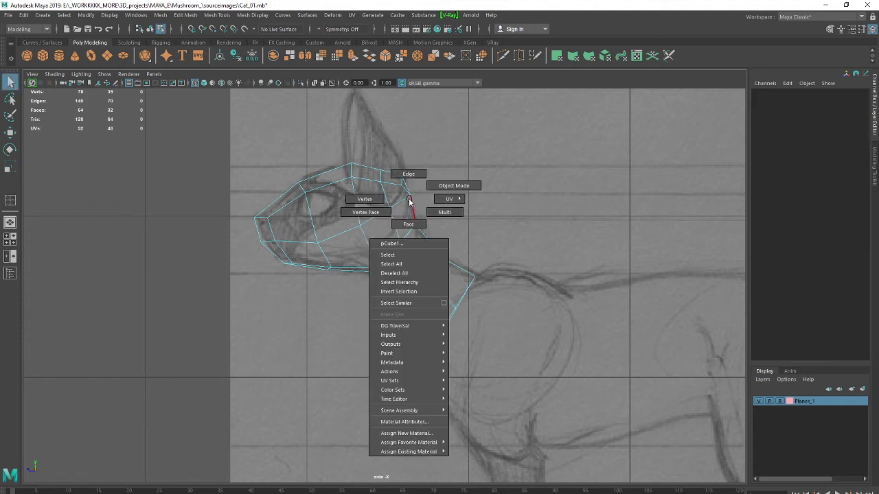
{"action": "left_click_drag", "start_coordinate": [418, 203], "coordinate": [419, 198]}
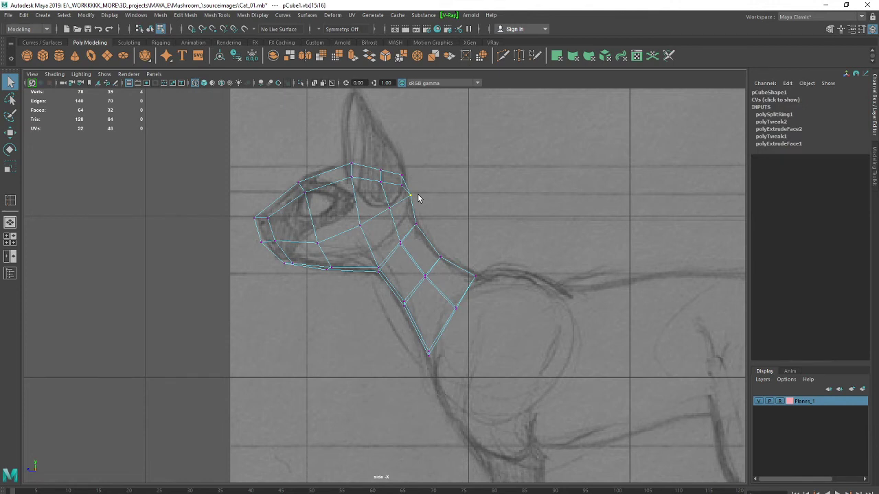
{"action": "key", "text": "w"}
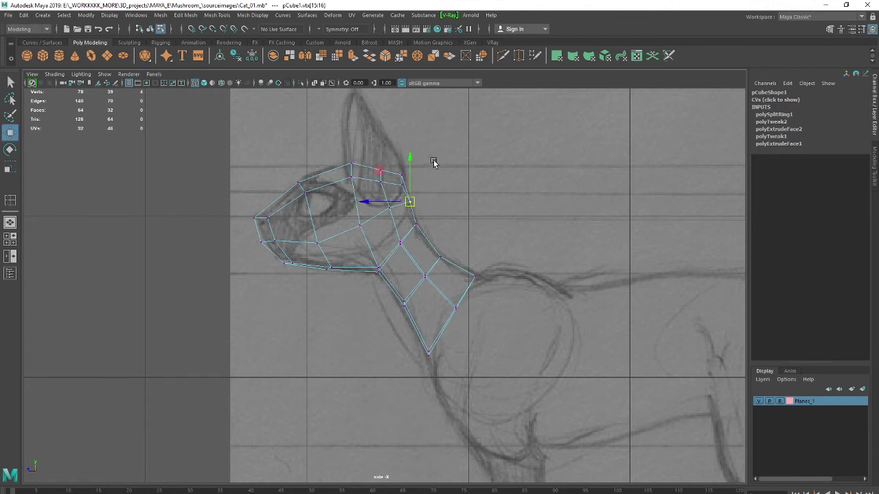
{"action": "left_click_drag", "start_coordinate": [392, 175], "coordinate": [405, 187]}
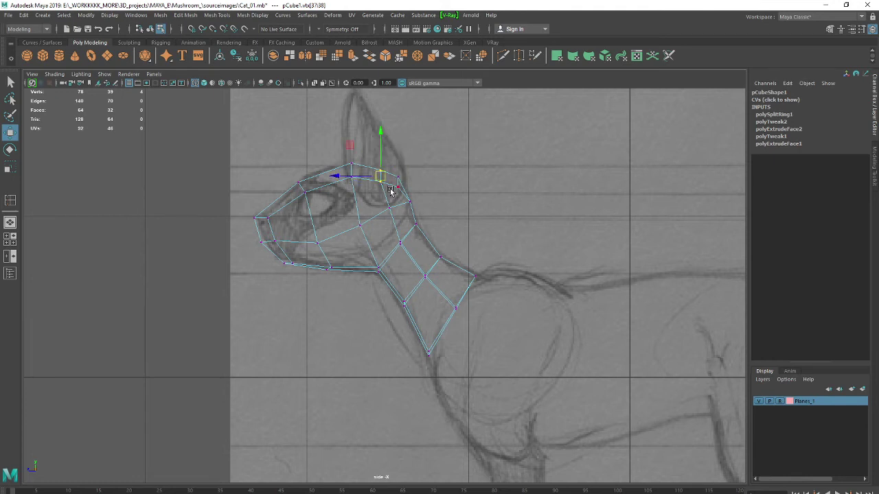
{"action": "left_click_drag", "start_coordinate": [373, 163], "coordinate": [388, 183]}
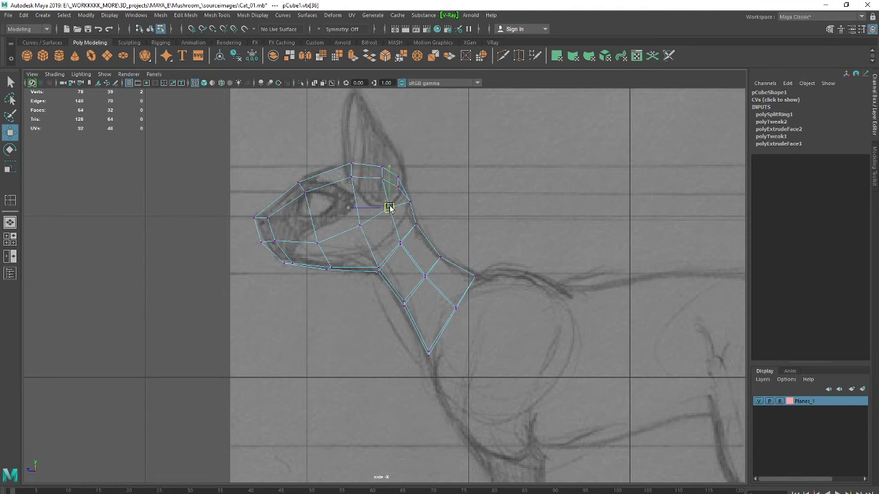
{"action": "left_click", "coordinate": [361, 226]}
{"action": "left_click_drag", "start_coordinate": [357, 203], "coordinate": [362, 190]}
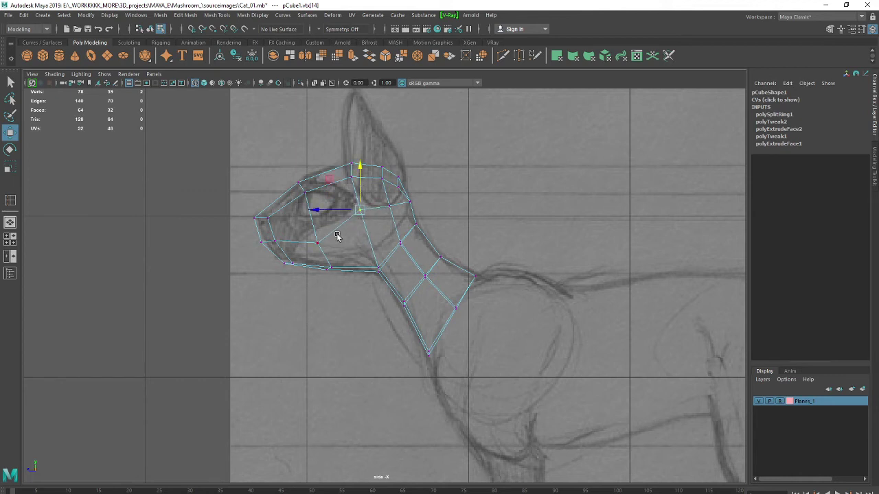
{"action": "left_click", "coordinate": [315, 243]}
{"action": "left_click_drag", "start_coordinate": [318, 216], "coordinate": [317, 196]}
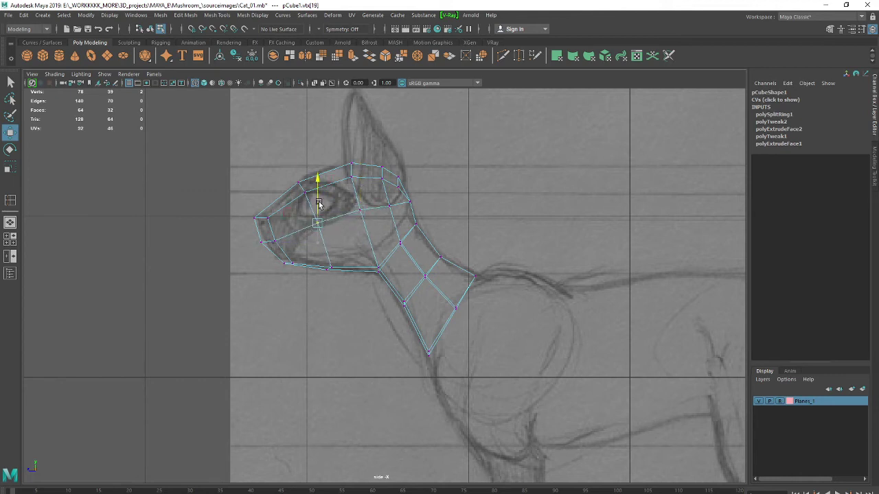
In perspective, slide a head-side vertex toward the snout and adjust the neck vertices
{"action": "key", "text": "space"}
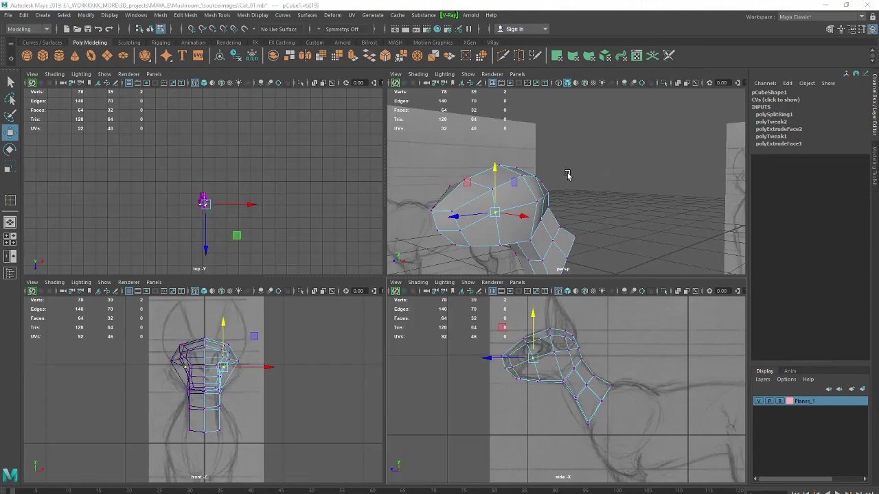
{"action": "key", "text": "space"}
{"action": "mouse_move", "coordinate": [575, 245]}
{"action": "left_mouse_down", "text": "alt"}
{"action": "mouse_move", "coordinate": [594, 240]}
{"action": "mouse_move", "coordinate": [591, 228]}
{"action": "left_mouse_up", "text": "alt"}
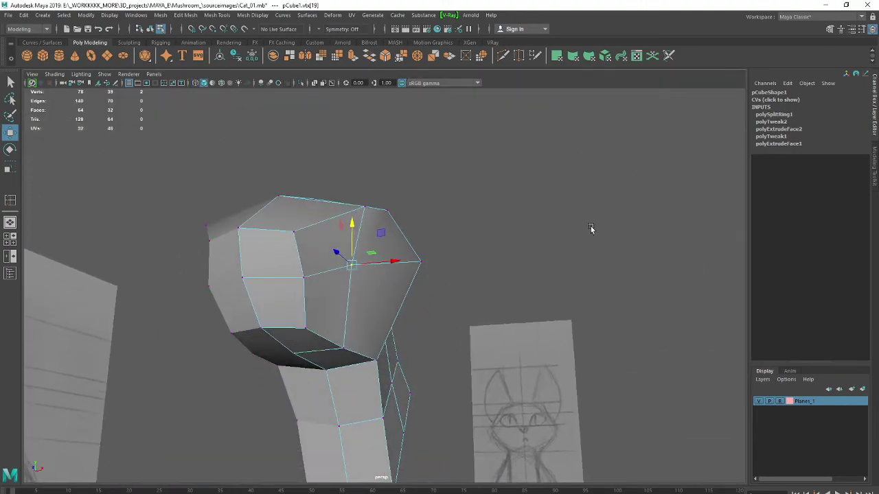
{"action": "mouse_move", "coordinate": [523, 249]}
{"action": "left_mouse_down", "text": "alt"}
{"action": "mouse_move", "coordinate": [492, 245]}
{"action": "mouse_move", "coordinate": [394, 268]}
{"action": "mouse_move", "coordinate": [408, 269]}
{"action": "mouse_move", "coordinate": [391, 293]}
{"action": "left_mouse_up", "text": "alt"}
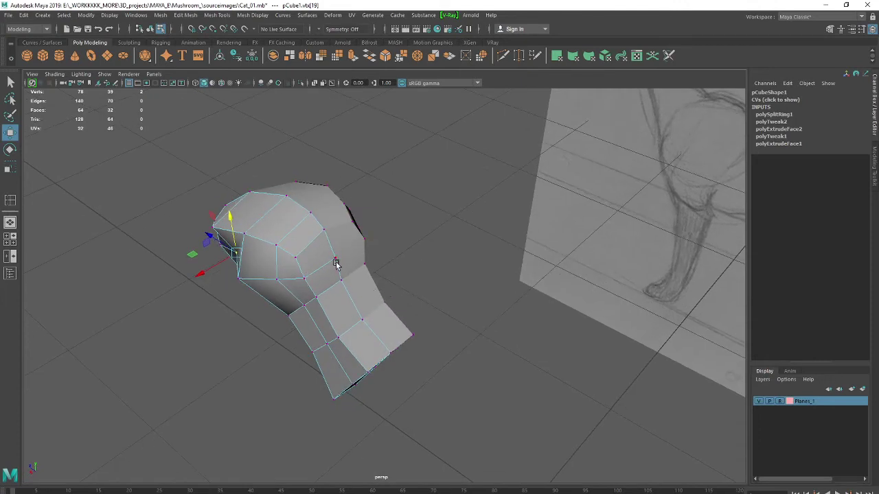
{"action": "left_click_drag", "start_coordinate": [329, 266], "coordinate": [331, 265]}
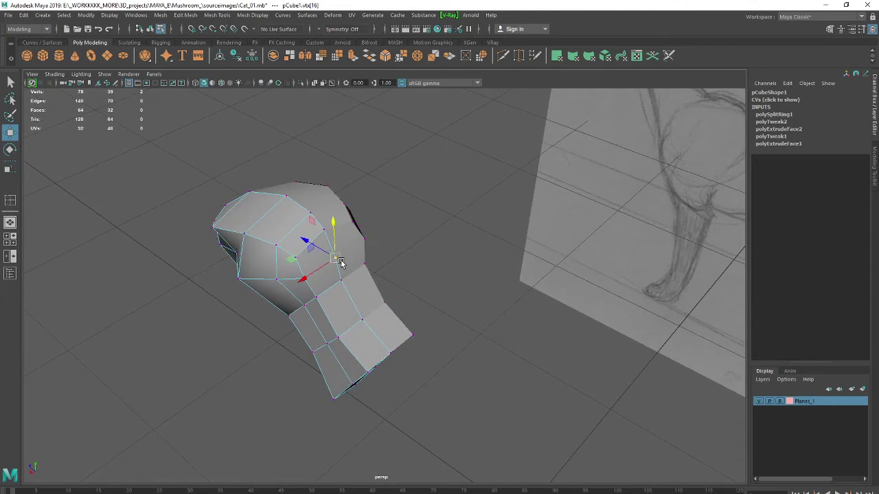
{"action": "left_click", "coordinate": [303, 278]}
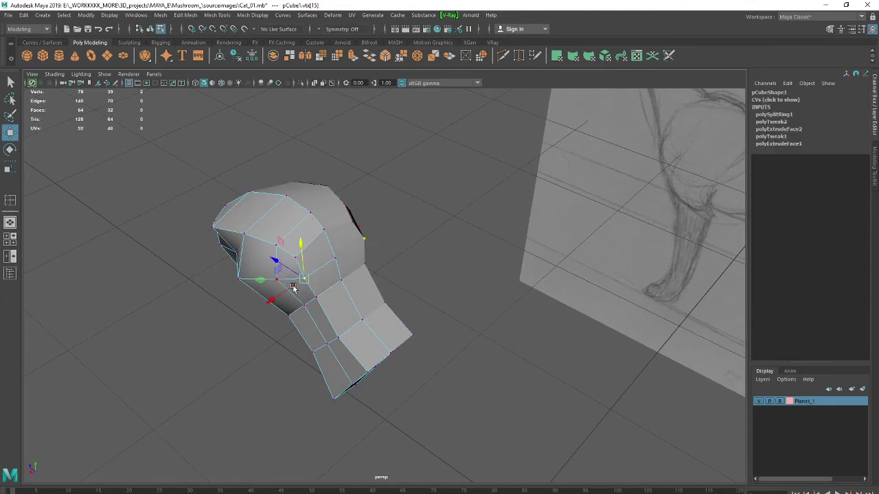
{"action": "mouse_move", "coordinate": [293, 287]}
{"action": "left_mouse_down", "text": "alt"}
{"action": "mouse_move", "coordinate": [416, 296]}
{"action": "mouse_move", "coordinate": [300, 313]}
{"action": "left_mouse_up", "text": "alt"}
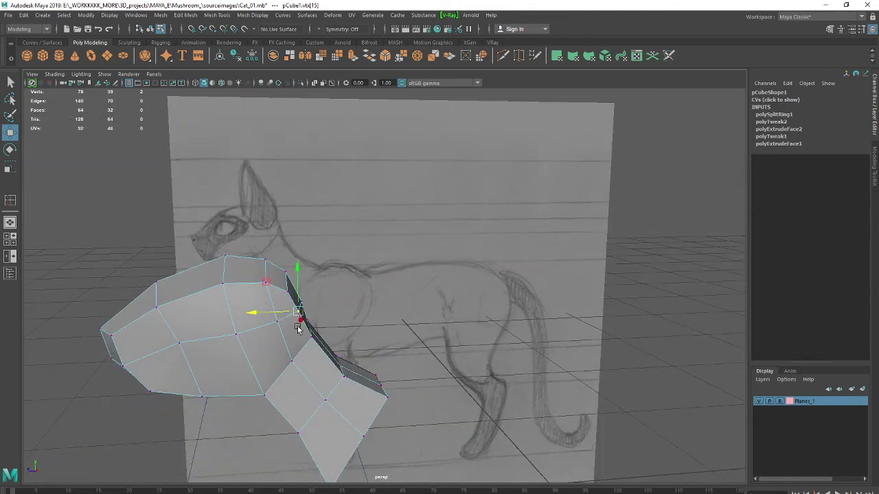
{"action": "mouse_move", "coordinate": [273, 321]}
{"action": "middle_mouse_down"}
{"action": "mouse_move", "coordinate": [277, 347]}
{"action": "mouse_move", "coordinate": [284, 340]}
{"action": "middle_mouse_up"}
{"action": "left_click", "coordinate": [307, 337]}
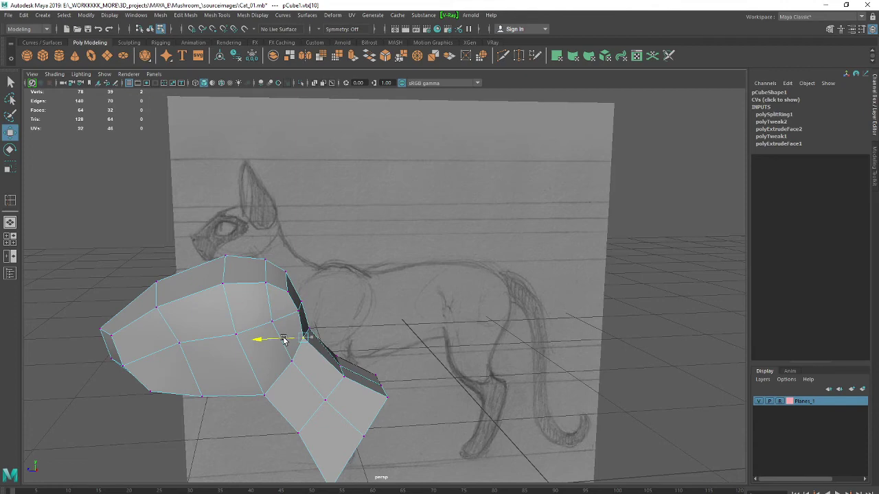
{"action": "left_click", "coordinate": [292, 360]}
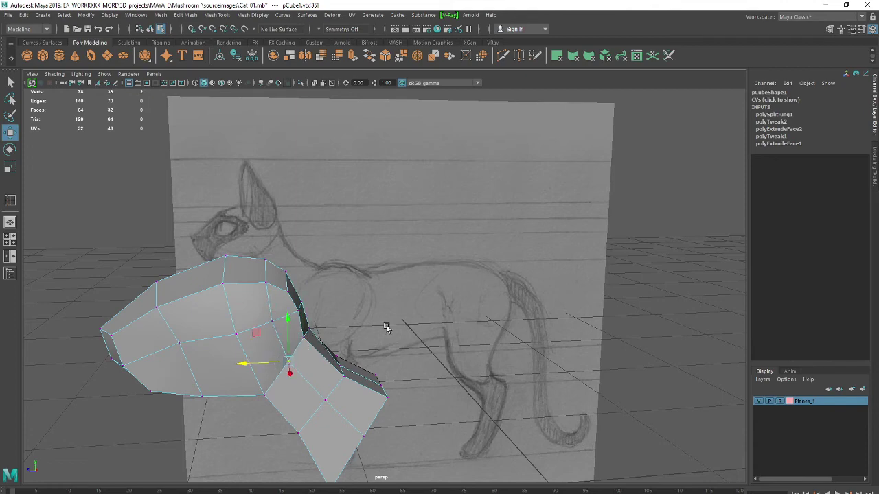
Return the cat mesh to object mode and orbit to face the sketch plane
{"action": "mouse_move", "coordinate": [386, 328]}
{"action": "left_mouse_down", "text": "alt"}
{"action": "mouse_move", "coordinate": [401, 303]}
{"action": "mouse_move", "coordinate": [428, 306]}
{"action": "left_mouse_up", "text": "alt"}
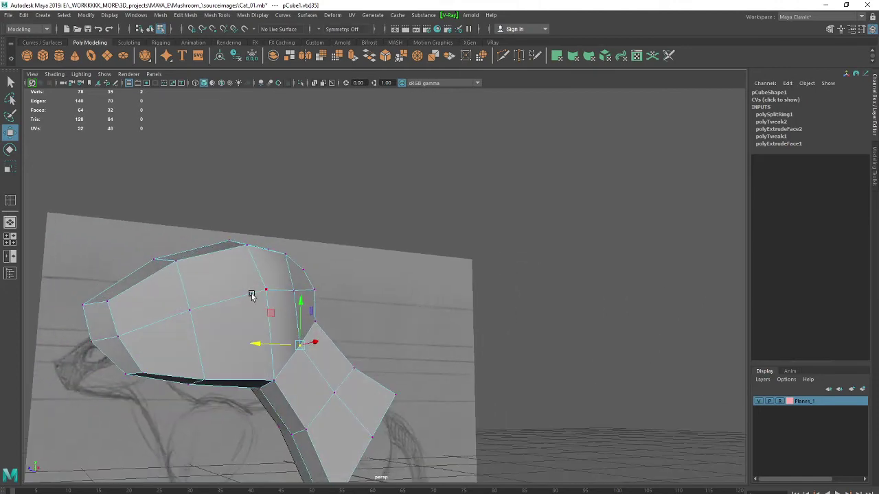
{"action": "right_click_drag", "start_coordinate": [251, 295], "coordinate": [314, 254]}
{"action": "left_click", "coordinate": [291, 306]}
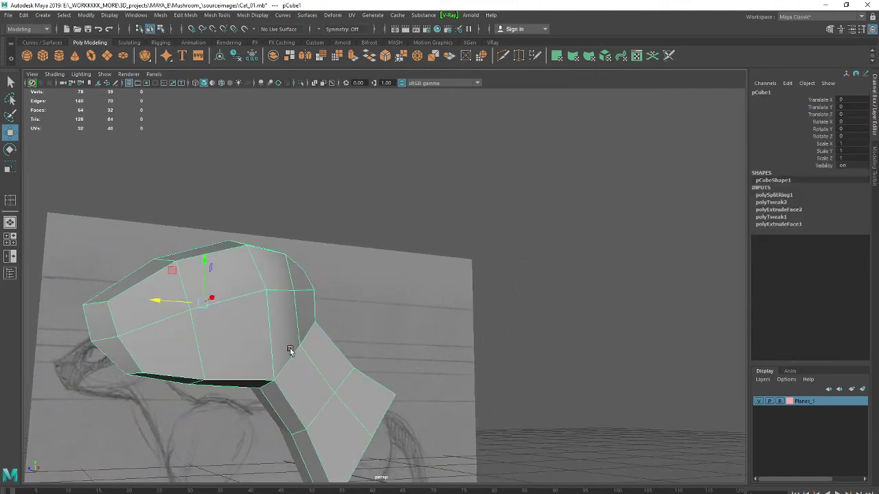
{"action": "mouse_move", "coordinate": [290, 350]}
{"action": "left_mouse_down", "text": "alt"}
{"action": "mouse_move", "coordinate": [350, 326]}
{"action": "mouse_move", "coordinate": [210, 158]}
{"action": "left_mouse_up", "text": "alt"}
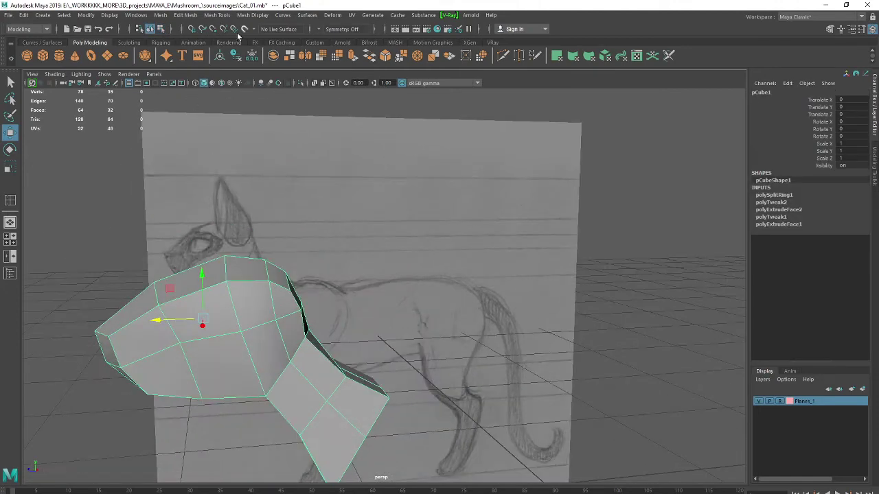
{"action": "left_click", "coordinate": [185, 15]}
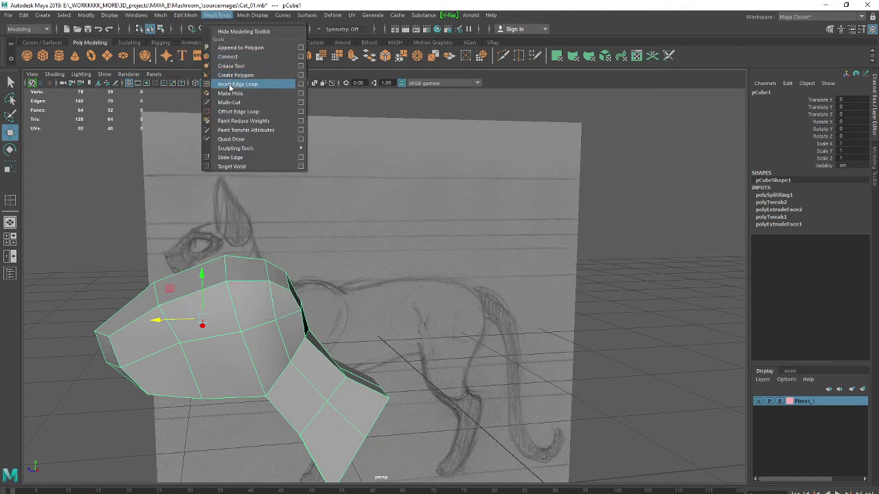
Insert another edge loop around the head and neck
{"action": "left_click", "coordinate": [229, 86]}
{"action": "left_click_drag", "start_coordinate": [249, 347], "coordinate": [256, 368]}
{"action": "left_click_drag", "start_coordinate": [432, 320], "coordinate": [362, 334], "text": "alt"}
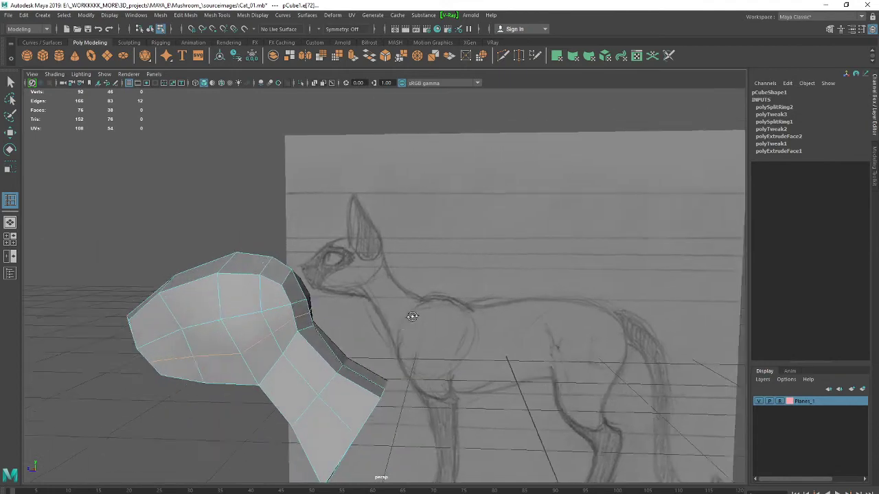
{"action": "left_click", "coordinate": [11, 83]}
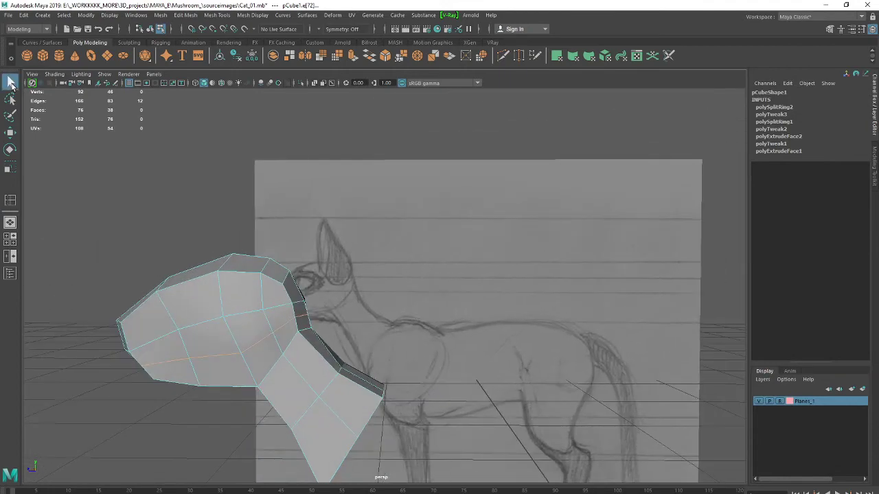
In the side view, move the neck vertices below the jaw onto the sketch line
{"action": "right_click_drag", "start_coordinate": [282, 346], "coordinate": [237, 289]}
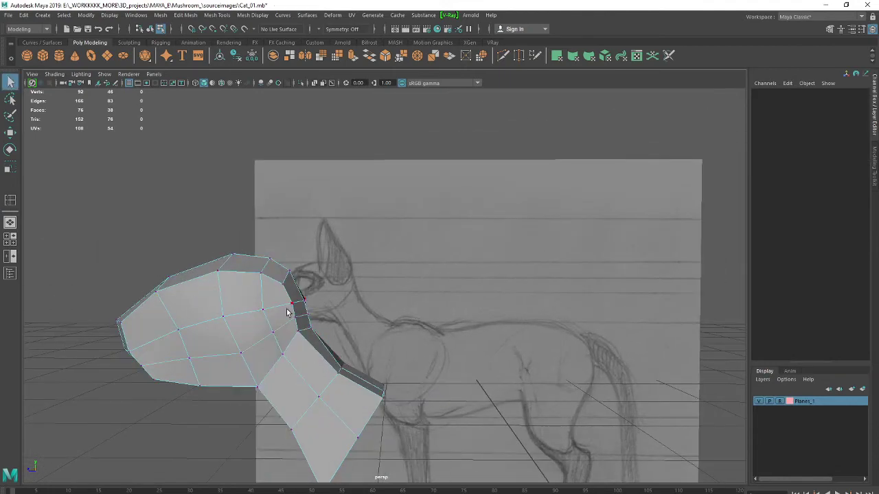
{"action": "left_click", "coordinate": [297, 319]}
{"action": "key", "text": "w"}
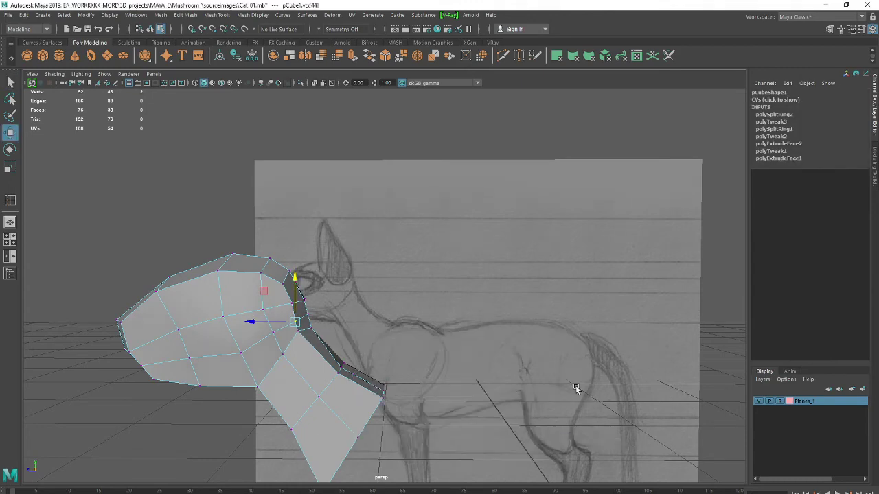
{"action": "key", "text": "space"}
{"action": "key", "text": "space"}
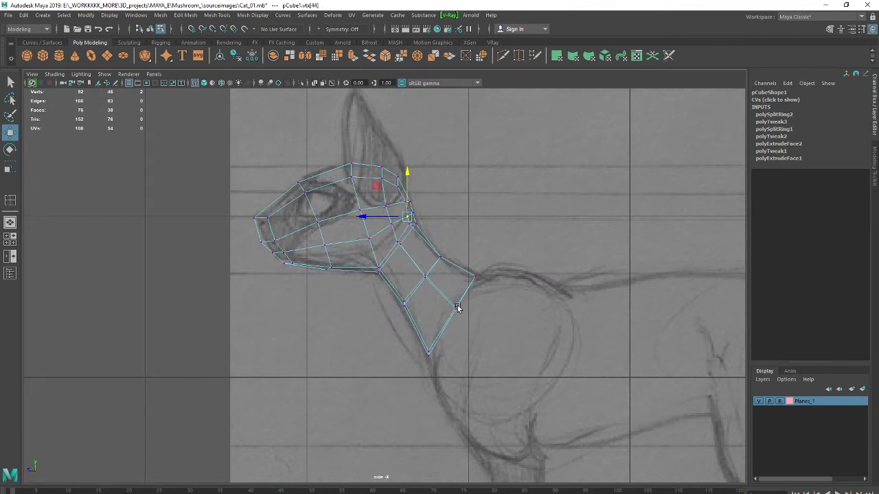
{"action": "scroll", "coordinate": [434, 308], "scroll_direction": "up", "scroll_amount": 1}
{"action": "scroll", "coordinate": [447, 275], "scroll_direction": "up", "scroll_amount": 1}
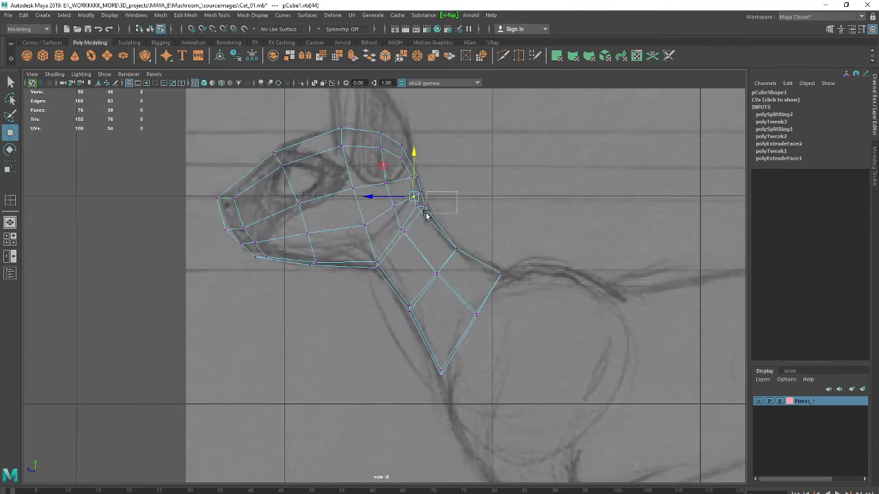
{"action": "mouse_move", "coordinate": [456, 192]}
{"action": "left_mouse_down"}
{"action": "mouse_move", "coordinate": [428, 212]}
{"action": "mouse_move", "coordinate": [415, 203]}
{"action": "mouse_move", "coordinate": [410, 241]}
{"action": "left_mouse_up"}
{"action": "left_click", "coordinate": [402, 230]}
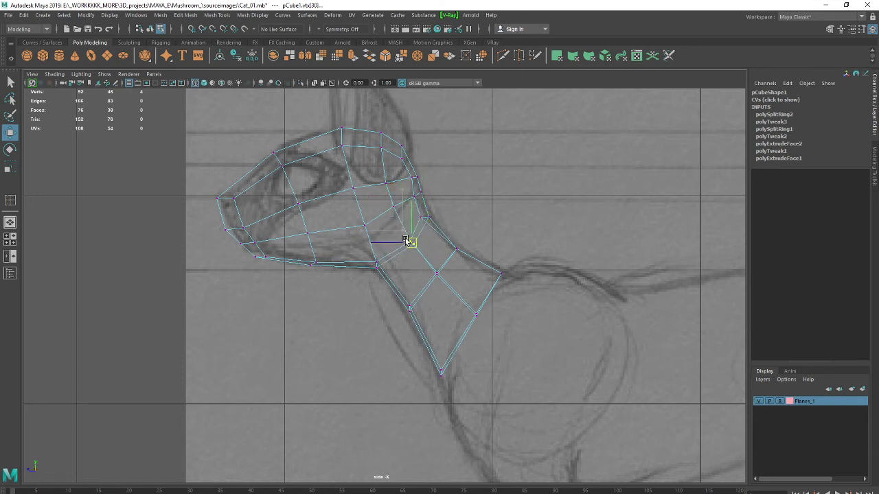
{"action": "left_click", "coordinate": [553, 265]}
{"action": "left_click_drag", "start_coordinate": [444, 267], "coordinate": [430, 278]}
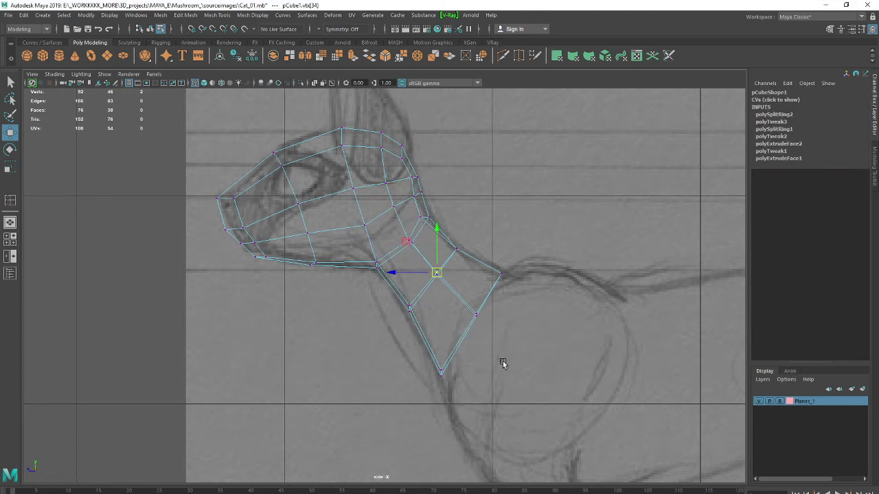
In perspective, slide the neck-side, head-joint, bottom and corner vertices to narrow the neck
{"action": "key", "text": "space"}
{"action": "key", "text": "space"}
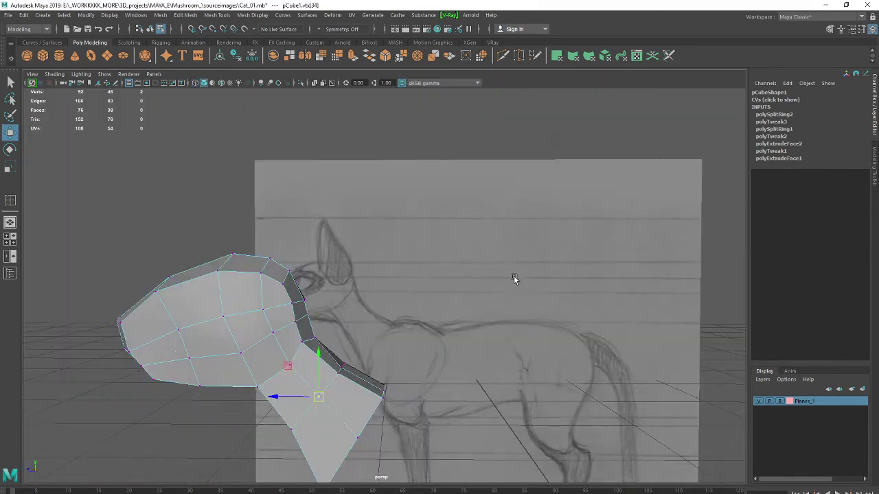
{"action": "mouse_move", "coordinate": [514, 277]}
{"action": "left_mouse_down", "text": "alt"}
{"action": "mouse_move", "coordinate": [584, 291]}
{"action": "mouse_move", "coordinate": [591, 257]}
{"action": "left_mouse_up", "text": "alt"}
{"action": "left_click", "coordinate": [362, 375]}
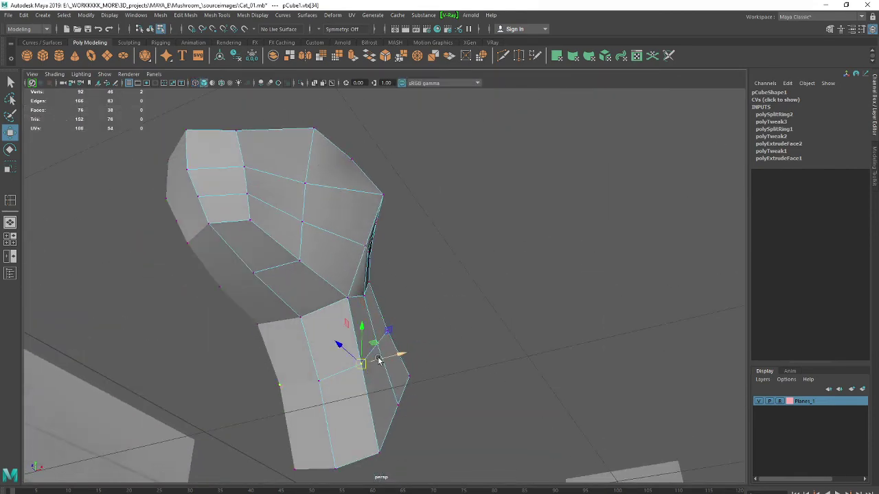
{"action": "left_click_drag", "start_coordinate": [398, 353], "coordinate": [388, 353]}
{"action": "left_click", "coordinate": [349, 295]}
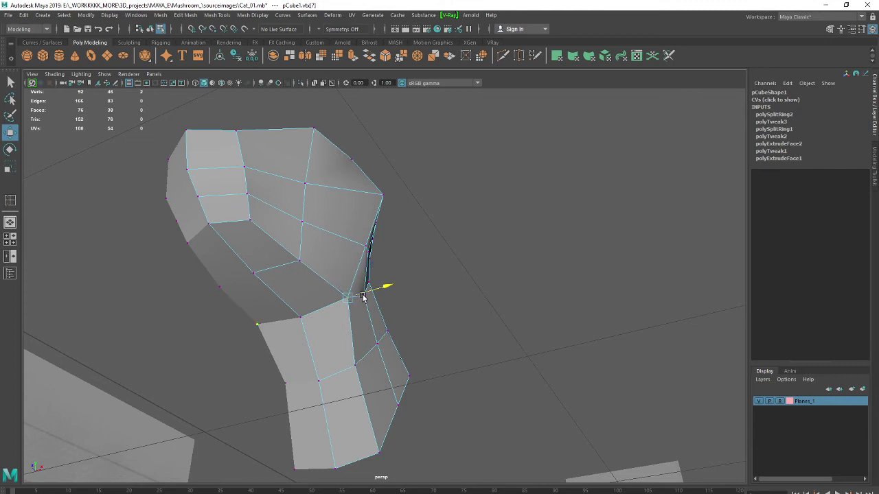
{"action": "left_click_drag", "start_coordinate": [364, 293], "coordinate": [353, 298]}
{"action": "left_click", "coordinate": [378, 455]}
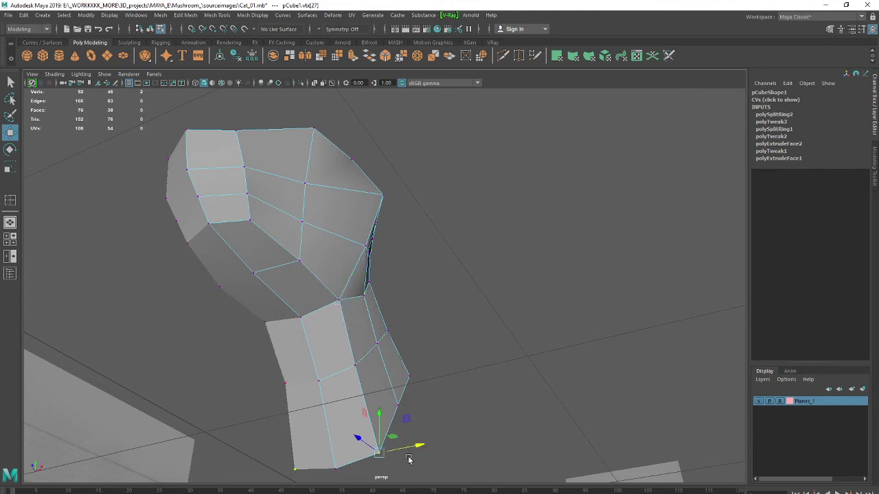
{"action": "left_click_drag", "start_coordinate": [409, 451], "coordinate": [395, 446]}
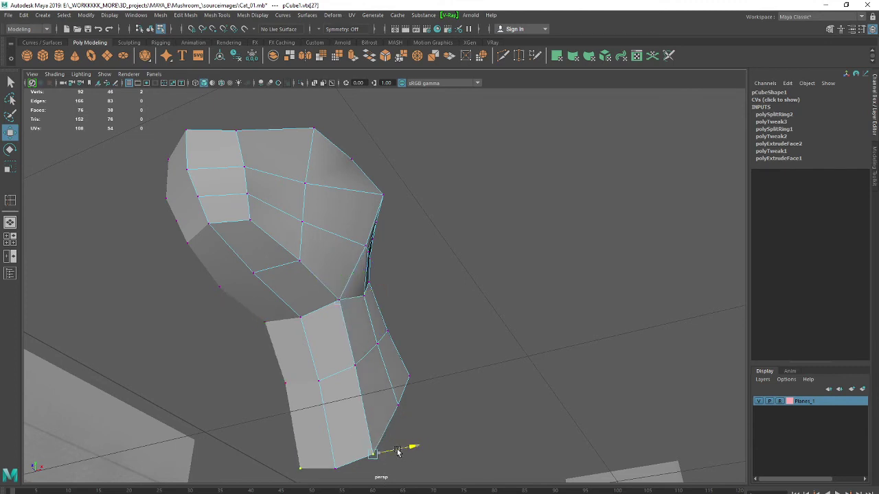
{"action": "left_click", "coordinate": [397, 405]}
{"action": "left_click_drag", "start_coordinate": [398, 404], "coordinate": [409, 409]}
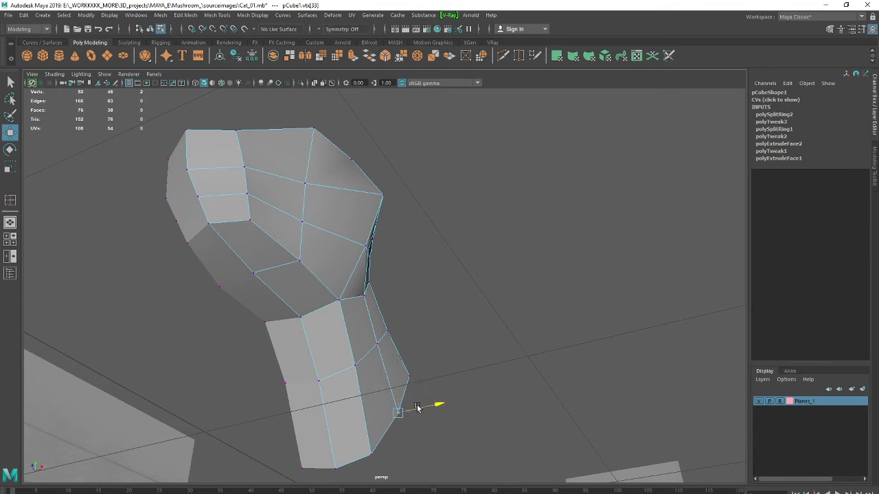
Check the cheek and head-side vertices, then adjust the throat vertex in the front view
{"action": "mouse_move", "coordinate": [474, 303]}
{"action": "left_mouse_down", "text": "alt"}
{"action": "mouse_move", "coordinate": [405, 333]}
{"action": "mouse_move", "coordinate": [406, 343]}
{"action": "mouse_move", "coordinate": [448, 335]}
{"action": "left_mouse_up", "text": "alt"}
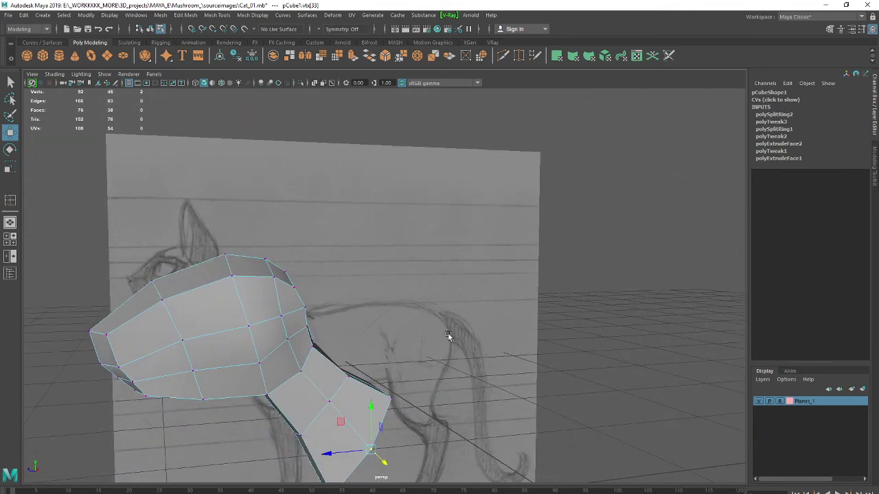
{"action": "left_click", "coordinate": [184, 343]}
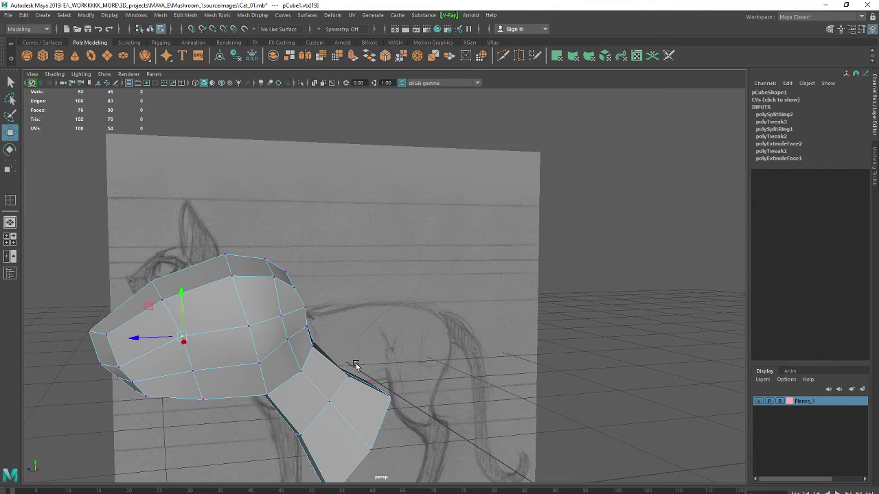
{"action": "mouse_move", "coordinate": [355, 365]}
{"action": "left_mouse_down", "text": "alt"}
{"action": "mouse_move", "coordinate": [418, 365]}
{"action": "mouse_move", "coordinate": [419, 352]}
{"action": "left_mouse_up", "text": "alt"}
{"action": "left_click", "coordinate": [417, 325]}
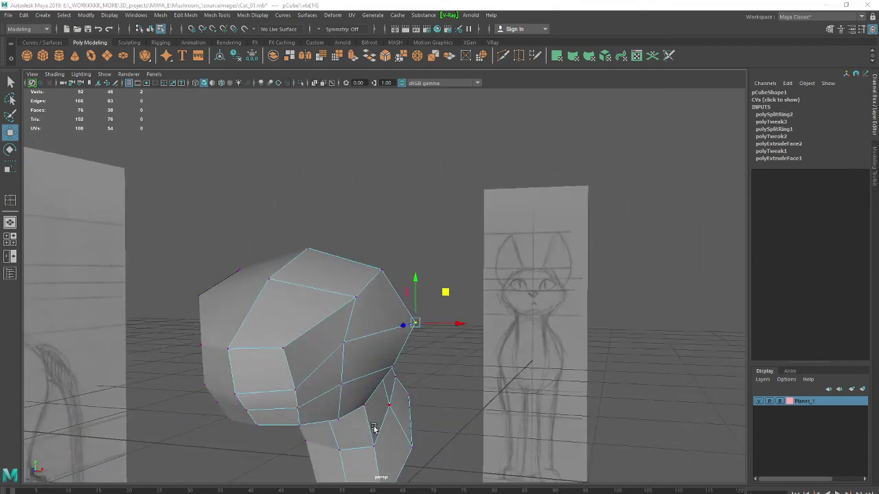
{"action": "key", "text": "space"}
{"action": "key", "text": "space"}
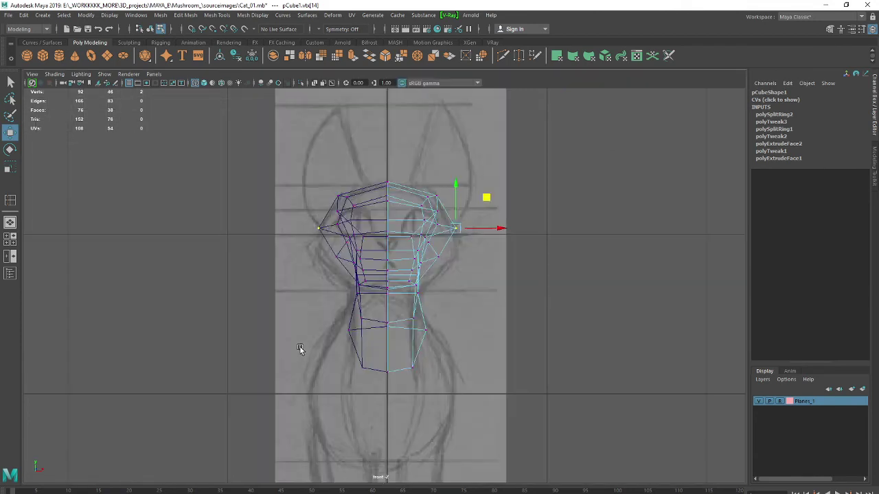
{"action": "scroll", "coordinate": [458, 268], "scroll_direction": "up", "scroll_amount": 2}
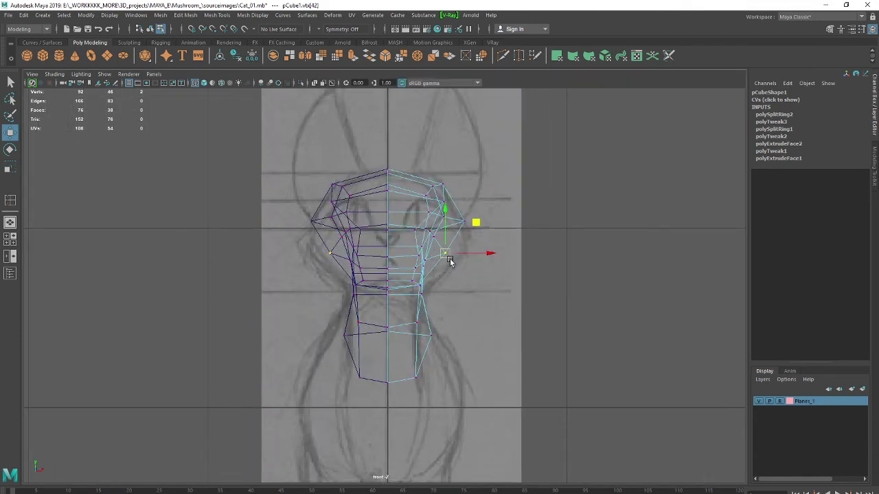
{"action": "left_click", "coordinate": [450, 255]}
{"action": "mouse_move", "coordinate": [485, 207]}
{"action": "left_mouse_down"}
{"action": "mouse_move", "coordinate": [427, 235]}
{"action": "mouse_move", "coordinate": [450, 239]}
{"action": "mouse_move", "coordinate": [464, 228]}
{"action": "mouse_move", "coordinate": [463, 249]}
{"action": "left_mouse_up"}
{"action": "left_click", "coordinate": [462, 268]}
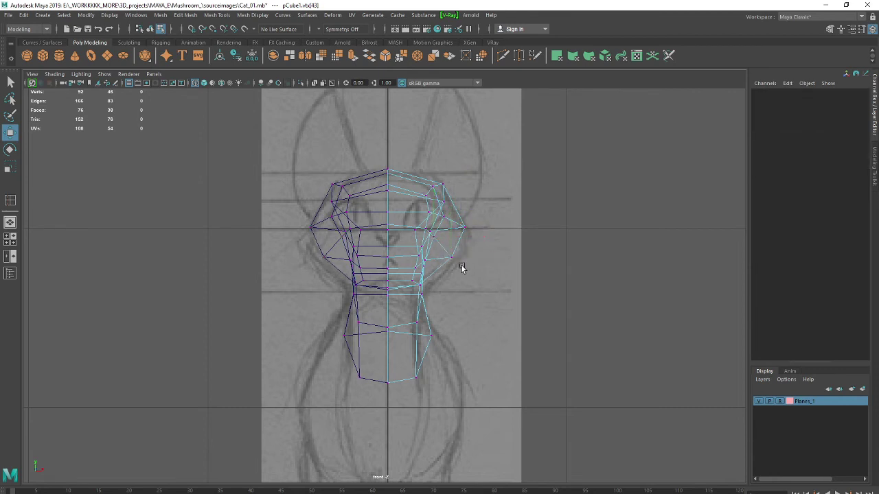
{"action": "key", "text": "space"}
In the side view, nudge the cheek vertex toward the snout and check the snout and jaw vertices
{"action": "key", "text": "space"}
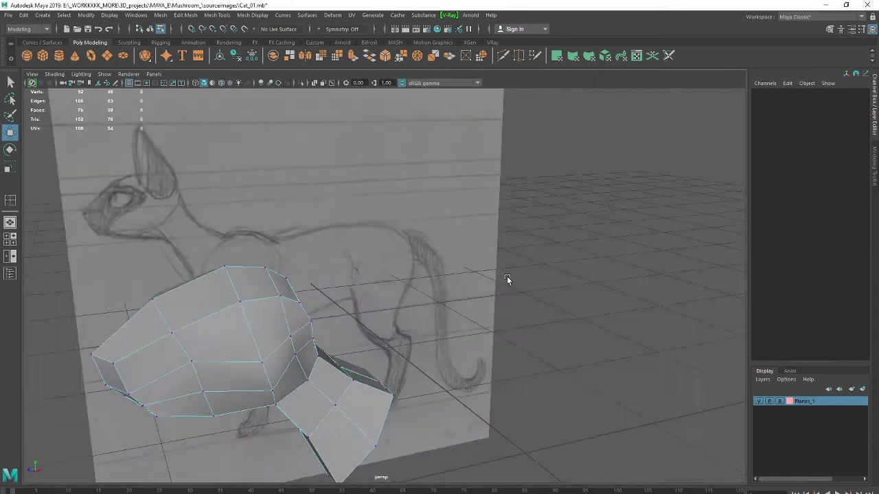
{"action": "mouse_move", "coordinate": [508, 278]}
{"action": "left_mouse_down", "text": "alt"}
{"action": "mouse_move", "coordinate": [421, 270]}
{"action": "mouse_move", "coordinate": [571, 263]}
{"action": "mouse_move", "coordinate": [533, 276]}
{"action": "left_mouse_up", "text": "alt"}
{"action": "key", "text": "space"}
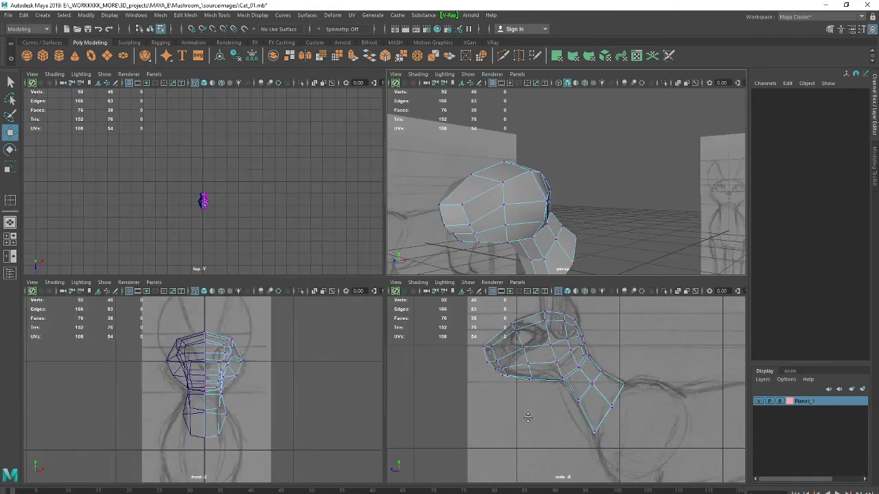
{"action": "key", "text": "space"}
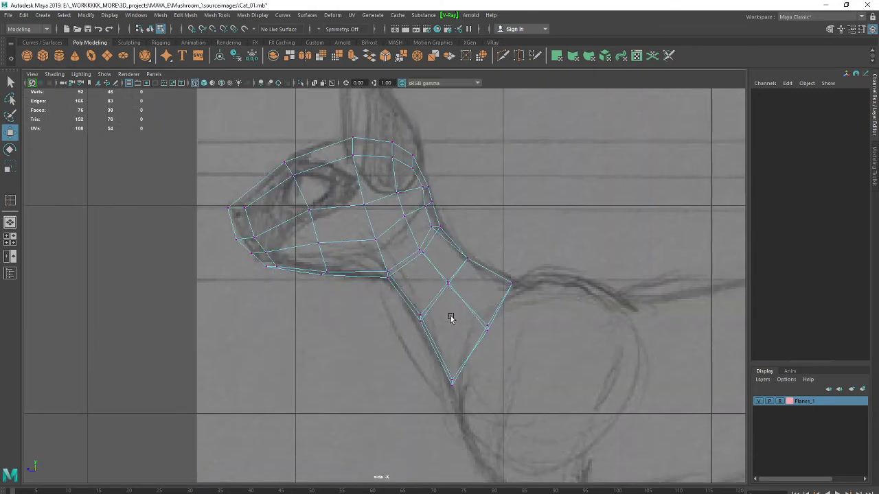
{"action": "middle_click_drag", "start_coordinate": [449, 316], "coordinate": [525, 368], "text": "alt"}
{"action": "left_click", "coordinate": [385, 267]}
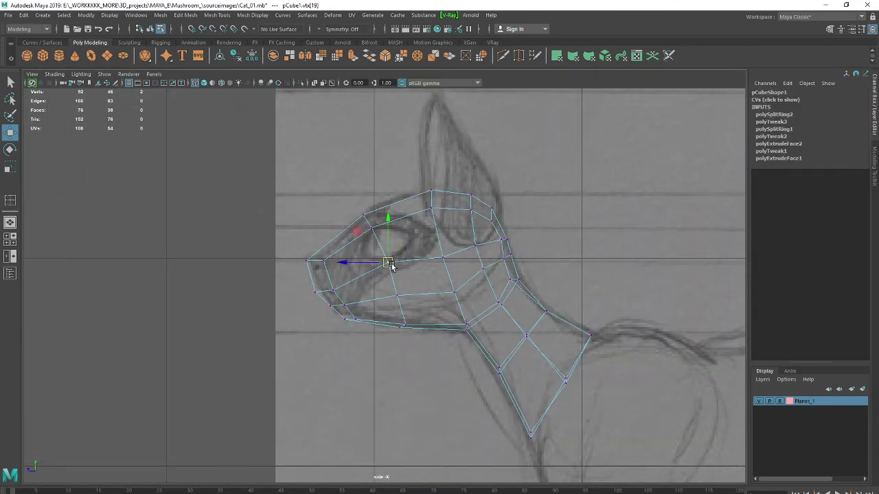
{"action": "left_click_drag", "start_coordinate": [388, 264], "coordinate": [385, 268]}
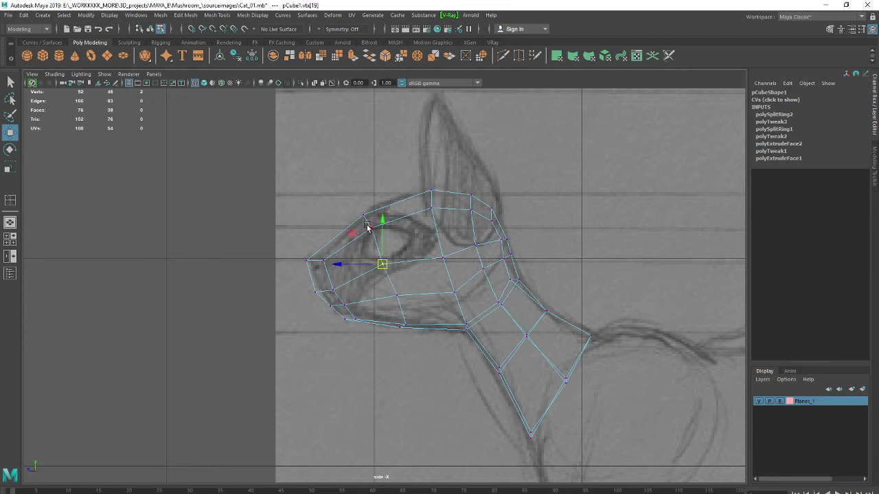
{"action": "mouse_move", "coordinate": [354, 206]}
{"action": "left_mouse_down"}
{"action": "mouse_move", "coordinate": [381, 230]}
{"action": "mouse_move", "coordinate": [371, 230]}
{"action": "left_mouse_up"}
{"action": "left_click", "coordinate": [371, 264]}
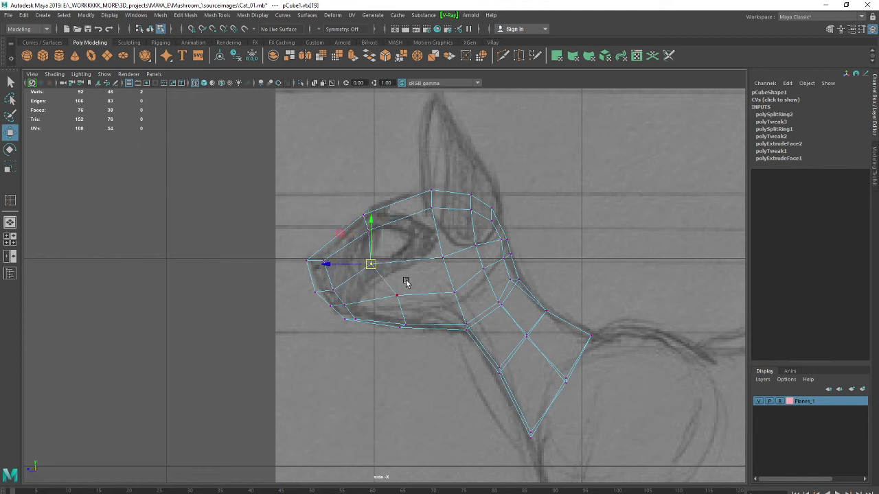
{"action": "left_click", "coordinate": [392, 298]}
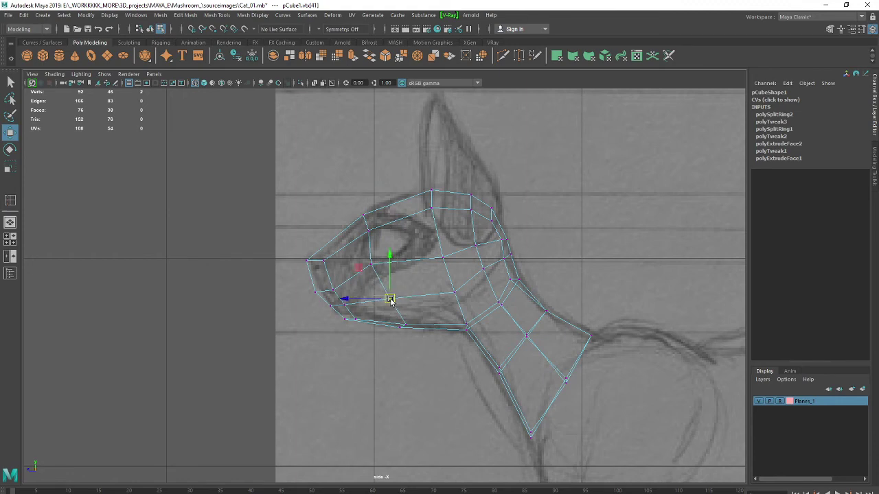
Move the eye-corner vertex inward along X in the perspective view
{"action": "key", "text": "space"}
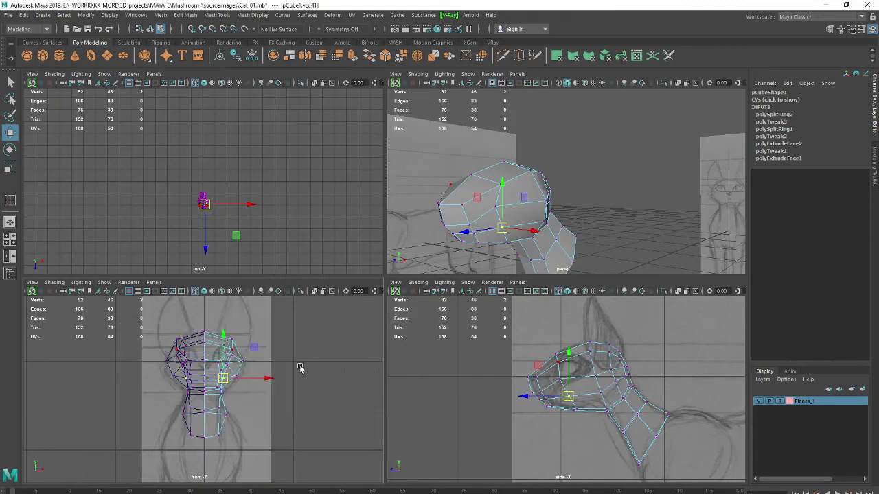
{"action": "key", "text": "space"}
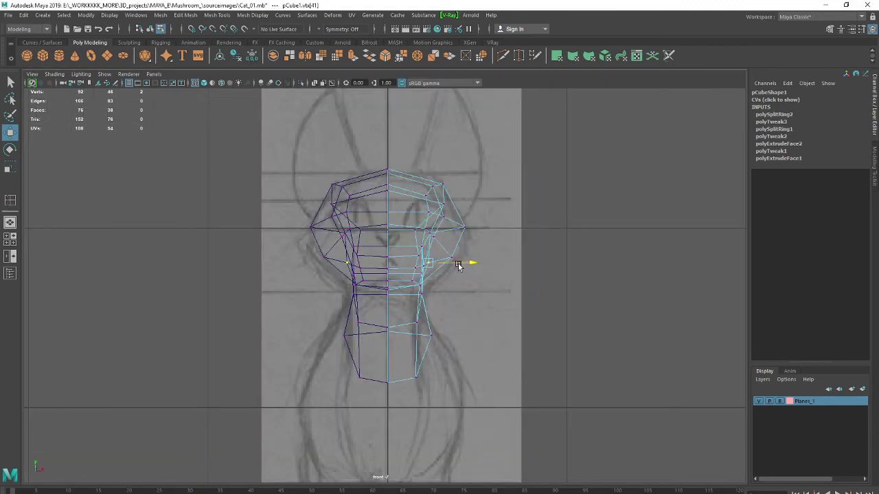
{"action": "key", "text": "space"}
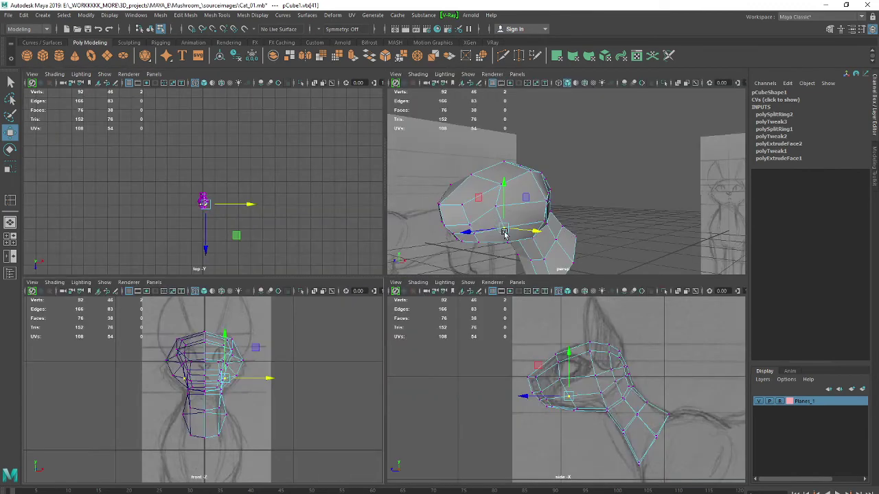
{"action": "key", "text": "space"}
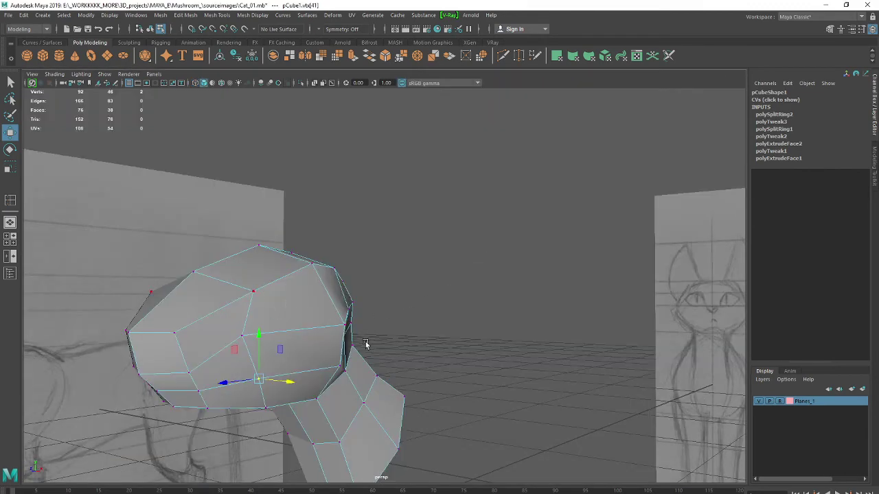
{"action": "mouse_move", "coordinate": [365, 344]}
{"action": "left_mouse_down", "text": "alt"}
{"action": "mouse_move", "coordinate": [406, 354]}
{"action": "mouse_move", "coordinate": [389, 343]}
{"action": "left_mouse_up", "text": "alt"}
{"action": "left_click", "coordinate": [379, 340]}
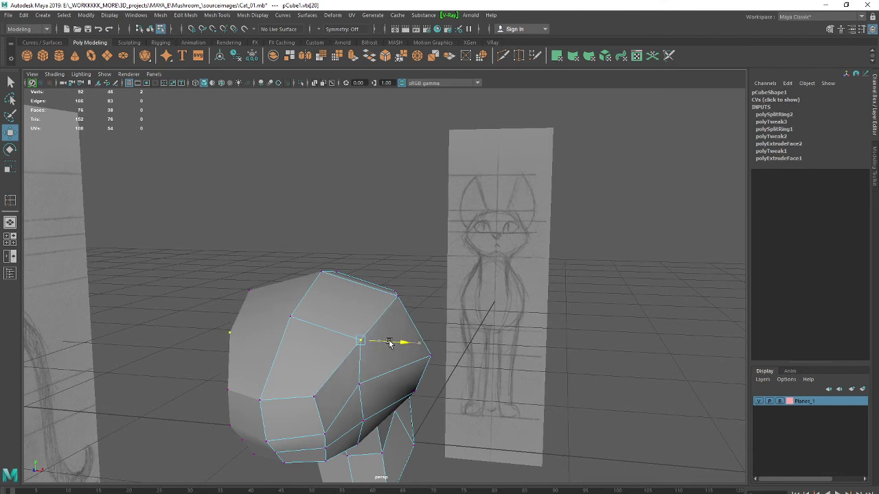
Lower the brow vertices and raise the mid-head vertex onto the side sketch, then exit to object mode
{"action": "key", "text": "space"}
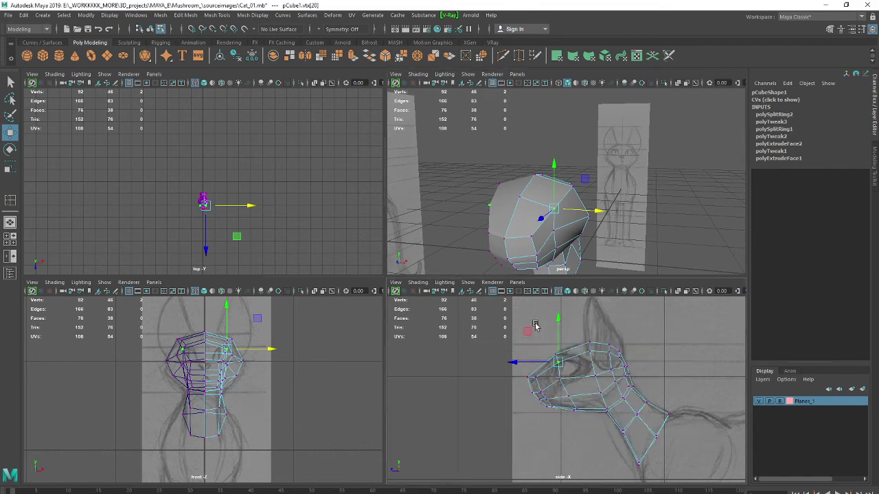
{"action": "key", "text": "space"}
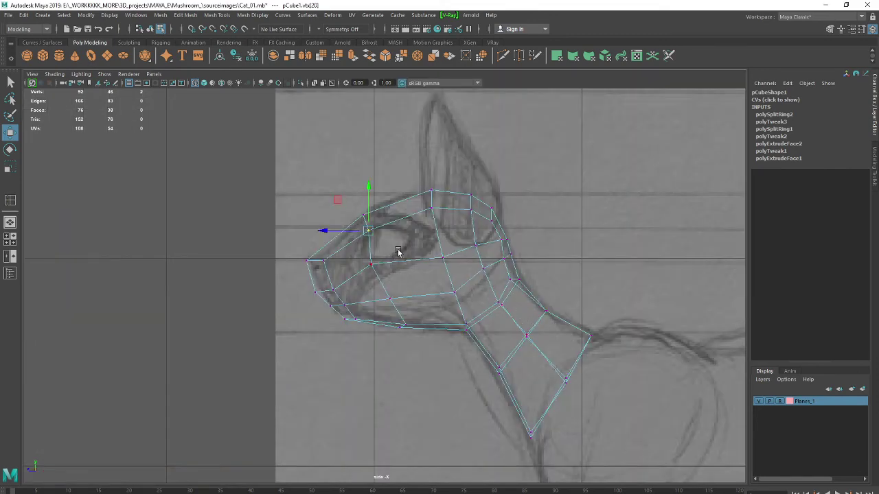
{"action": "scroll", "coordinate": [398, 252], "scroll_direction": "up", "scroll_amount": 2}
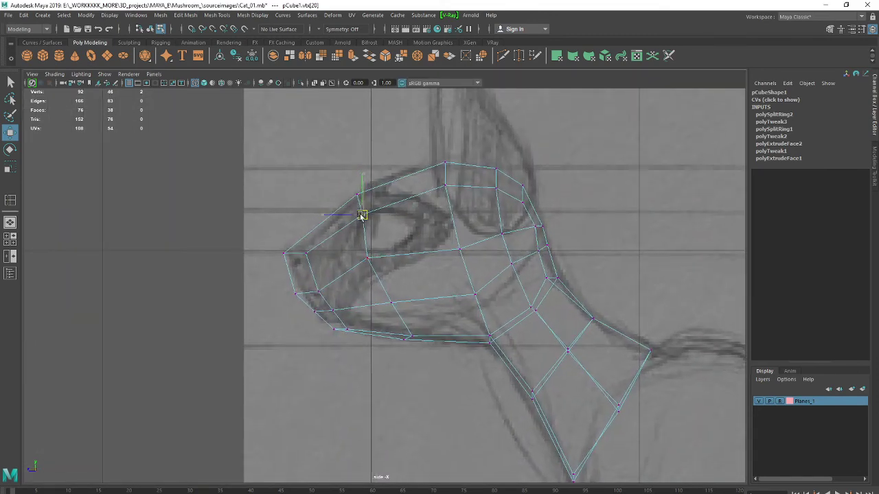
{"action": "left_click_drag", "start_coordinate": [363, 215], "coordinate": [356, 219]}
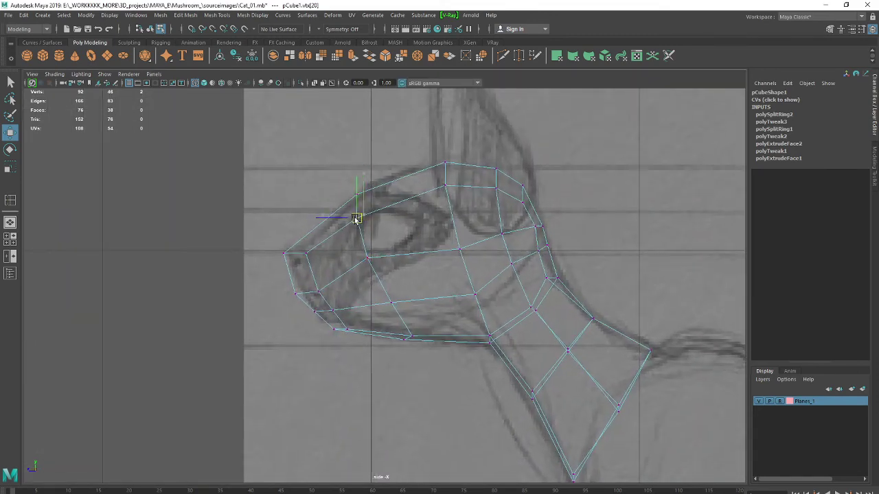
{"action": "left_click", "coordinate": [442, 164]}
{"action": "left_click", "coordinate": [446, 186]}
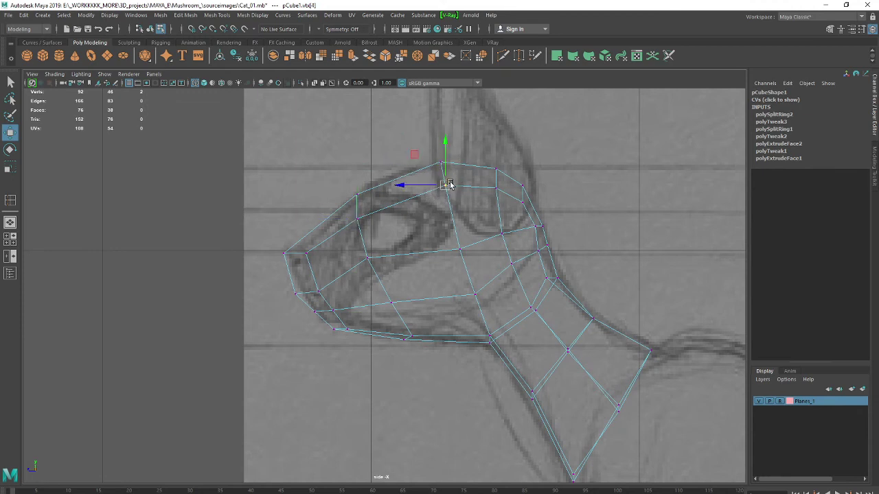
{"action": "left_click_drag", "start_coordinate": [445, 186], "coordinate": [447, 196]}
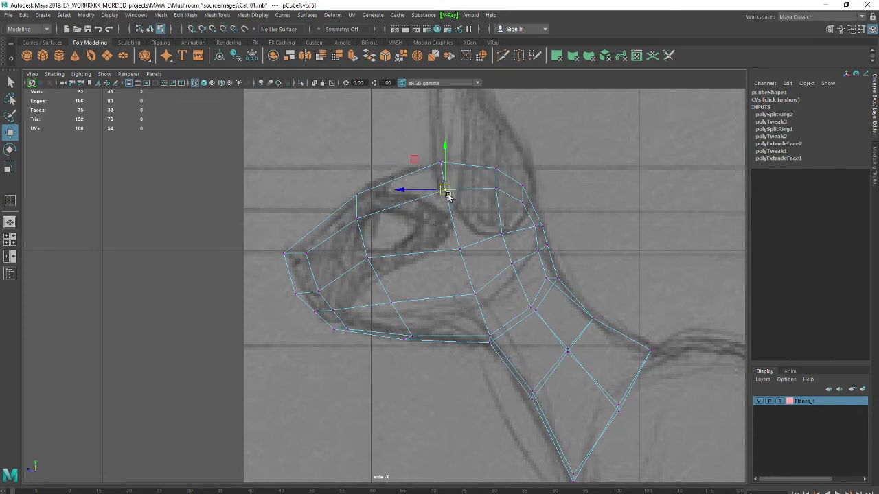
{"action": "left_click", "coordinate": [460, 251]}
{"action": "left_click_drag", "start_coordinate": [462, 250], "coordinate": [466, 239]}
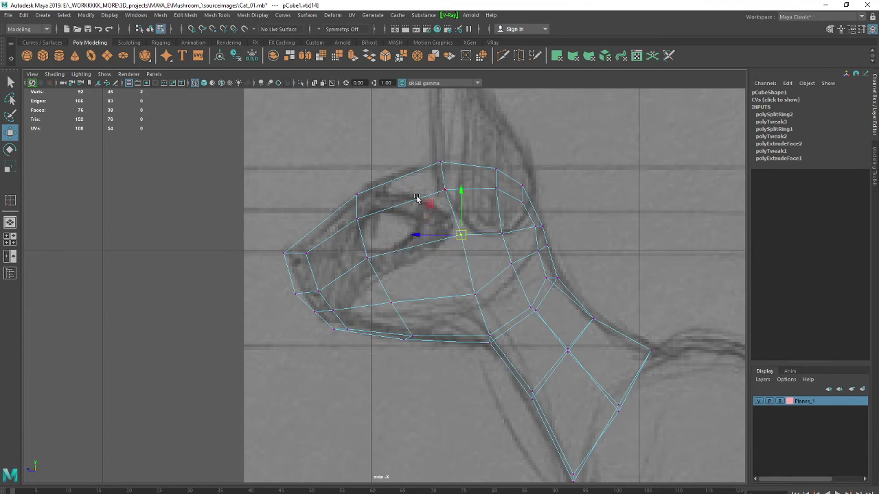
{"action": "right_click_drag", "start_coordinate": [417, 199], "coordinate": [457, 184]}
Select the head mesh and insert an edge loop down through the eye area
{"action": "left_click", "coordinate": [433, 220]}
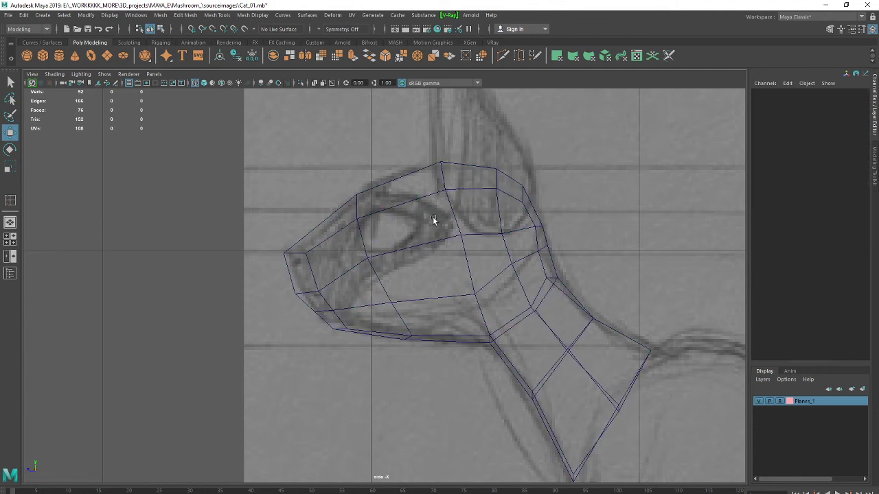
{"action": "left_click", "coordinate": [363, 265]}
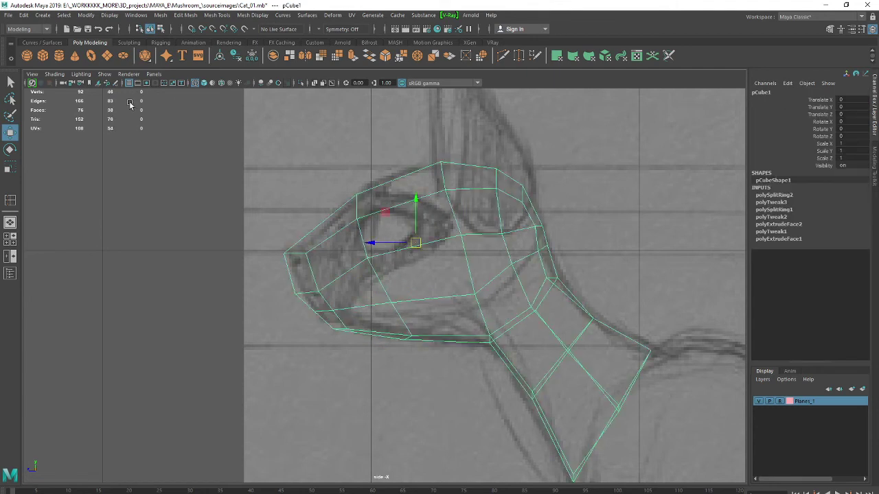
{"action": "left_click", "coordinate": [192, 15]}
{"action": "mouse_move", "coordinate": [216, 15]}
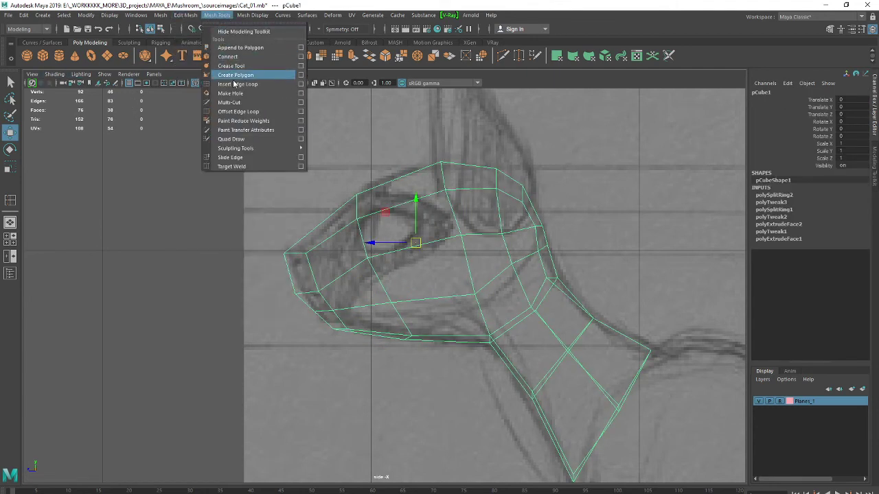
{"action": "left_click", "coordinate": [238, 84]}
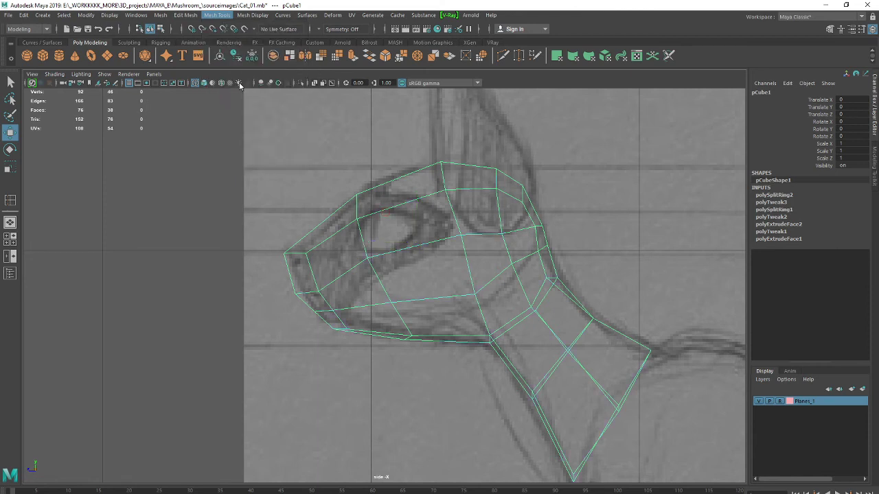
{"action": "left_click_drag", "start_coordinate": [419, 204], "coordinate": [401, 208]}
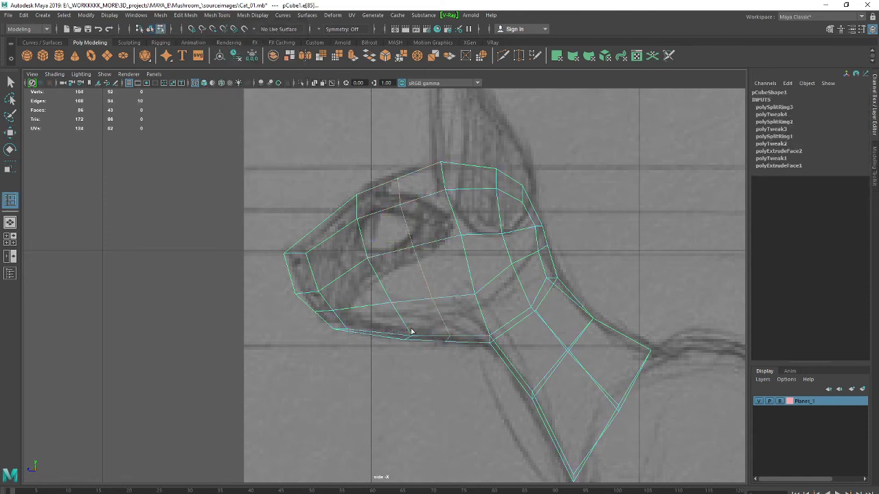
Move two of the new loop's vertices outward along X in the perspective view
{"action": "key", "text": "w"}
{"action": "right_click_drag", "start_coordinate": [405, 204], "coordinate": [381, 201]}
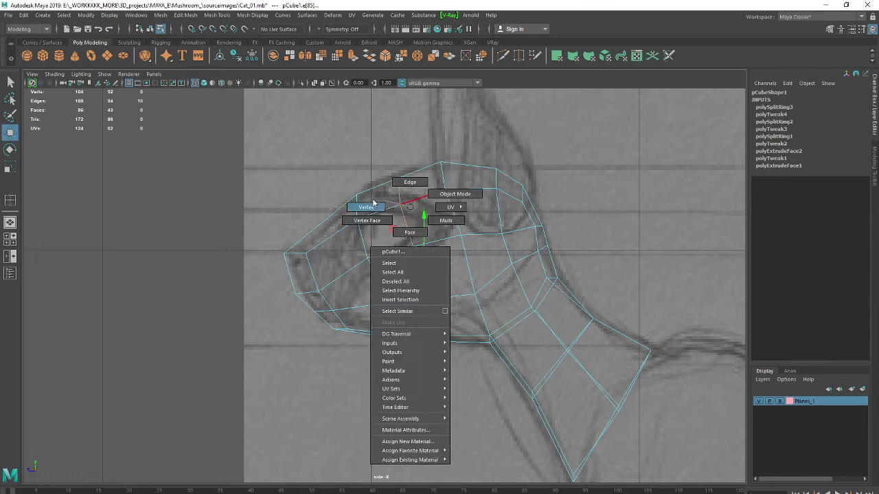
{"action": "left_click", "coordinate": [400, 204]}
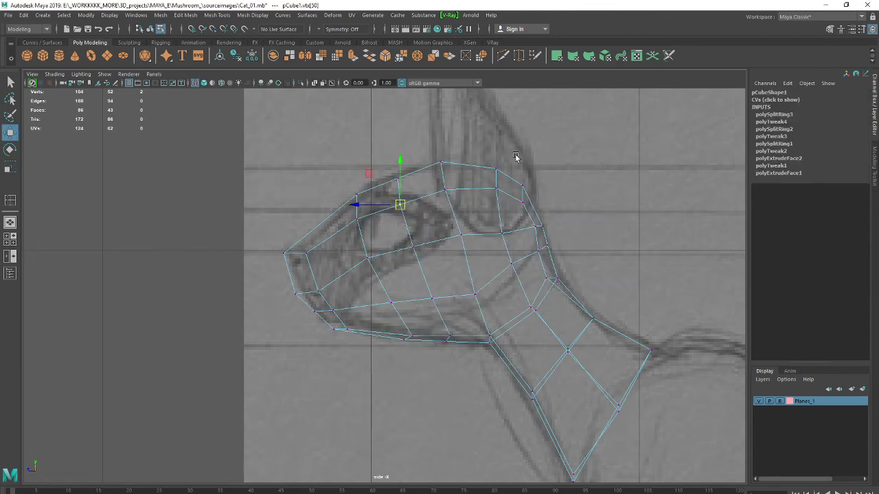
{"action": "key", "text": "space"}
{"action": "key", "text": "space"}
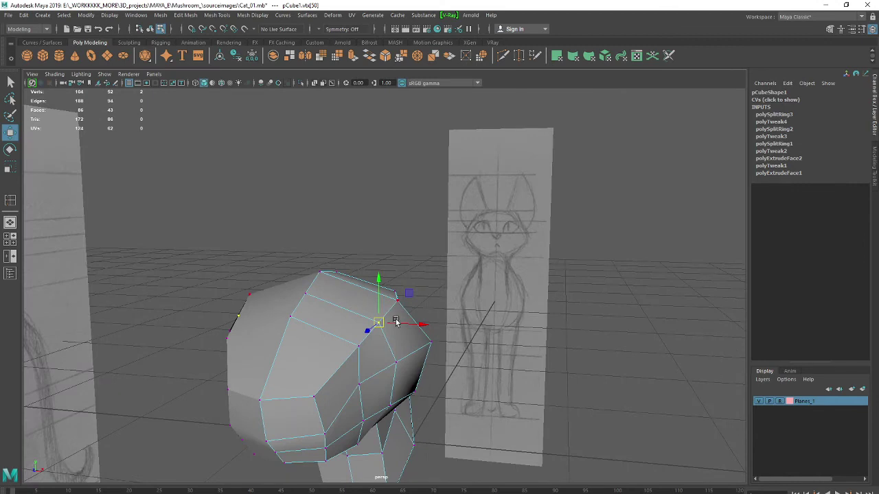
{"action": "left_click_drag", "start_coordinate": [396, 322], "coordinate": [405, 323]}
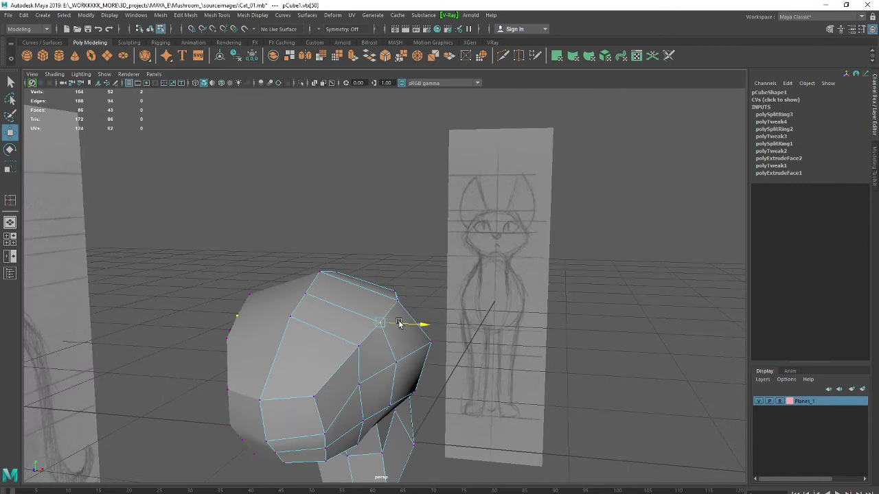
{"action": "left_click", "coordinate": [348, 346]}
{"action": "left_click_drag", "start_coordinate": [369, 348], "coordinate": [370, 348]}
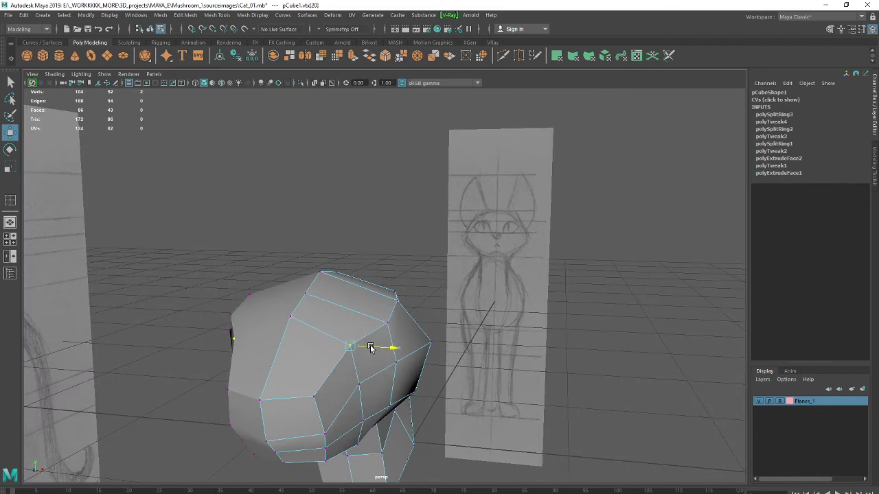
In the side view, switch to face mode and select the face beside the eye
{"action": "key", "text": "space"}
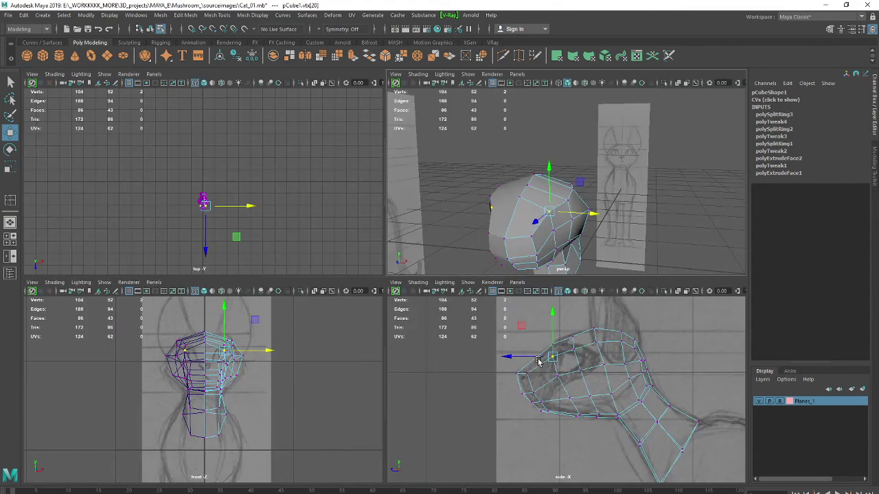
{"action": "key", "text": "space"}
{"action": "scroll", "coordinate": [412, 254], "scroll_direction": "up", "scroll_amount": 3}
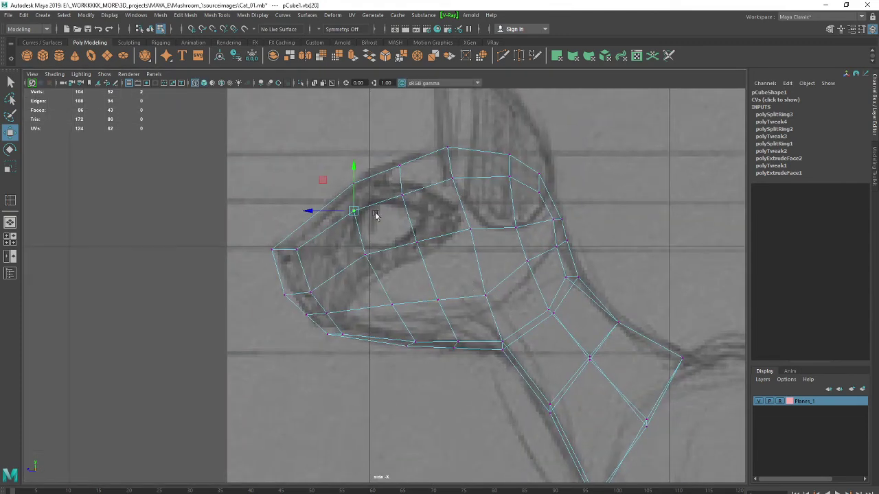
{"action": "right_click_drag", "start_coordinate": [396, 226], "coordinate": [399, 254]}
{"action": "left_click", "coordinate": [385, 226]}
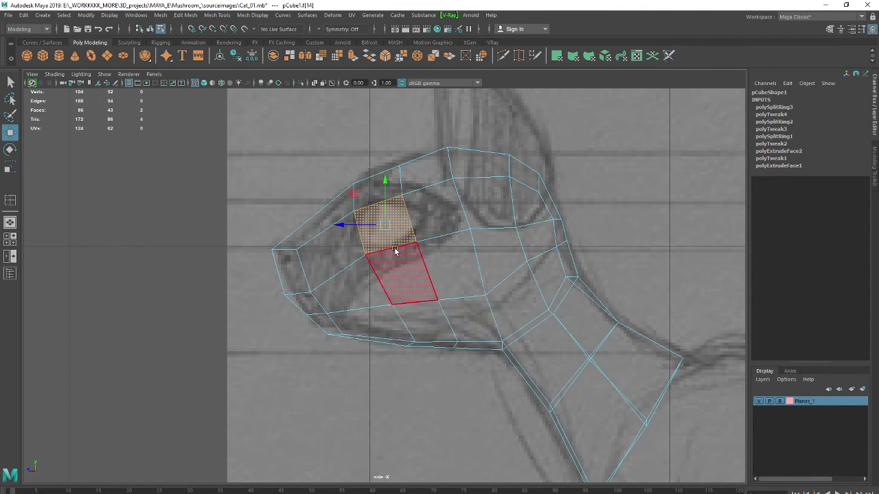
Extrude the eye faces, scale them down, and push them inward by -0.007 in Local Translate Z
{"action": "key", "text": "ctrl+e"}
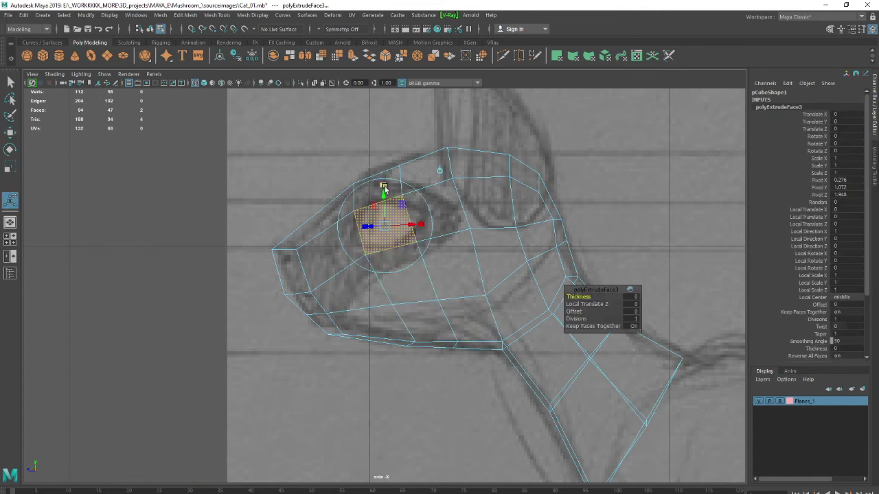
{"action": "mouse_move", "coordinate": [384, 187]}
{"action": "left_mouse_down"}
{"action": "mouse_move", "coordinate": [382, 201]}
{"action": "mouse_move", "coordinate": [415, 225]}
{"action": "left_mouse_up"}
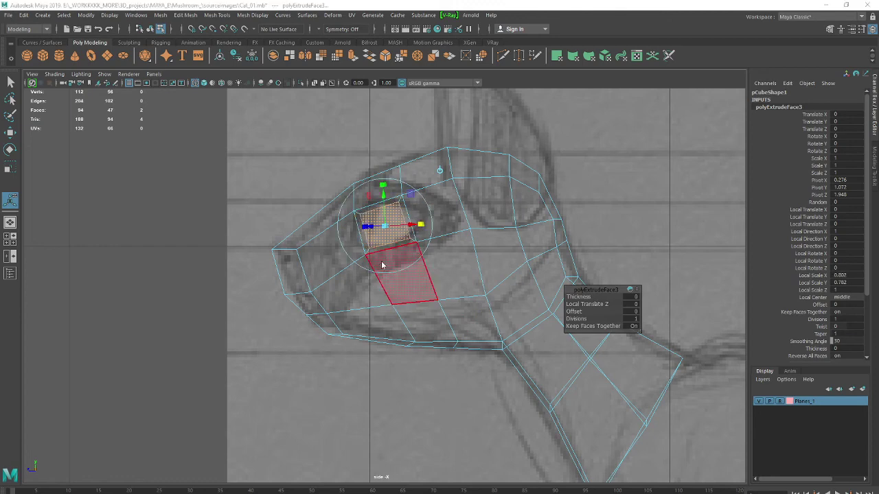
{"action": "key", "text": "space"}
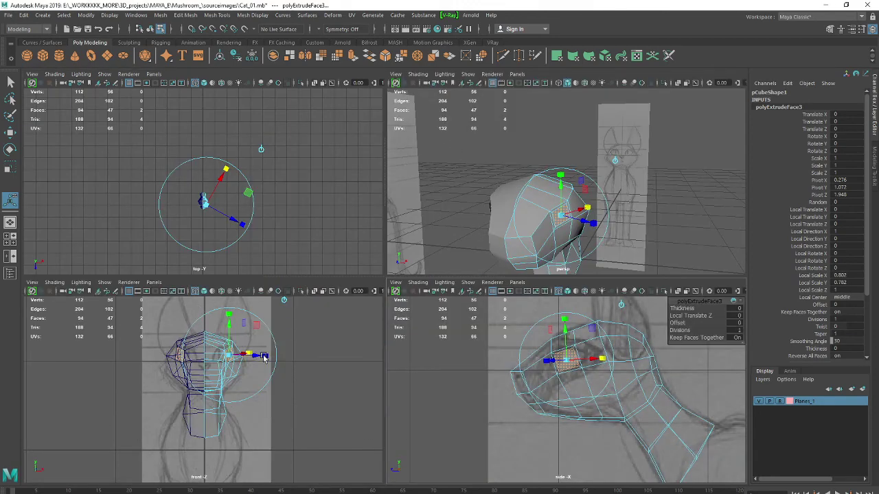
{"action": "key", "text": "space"}
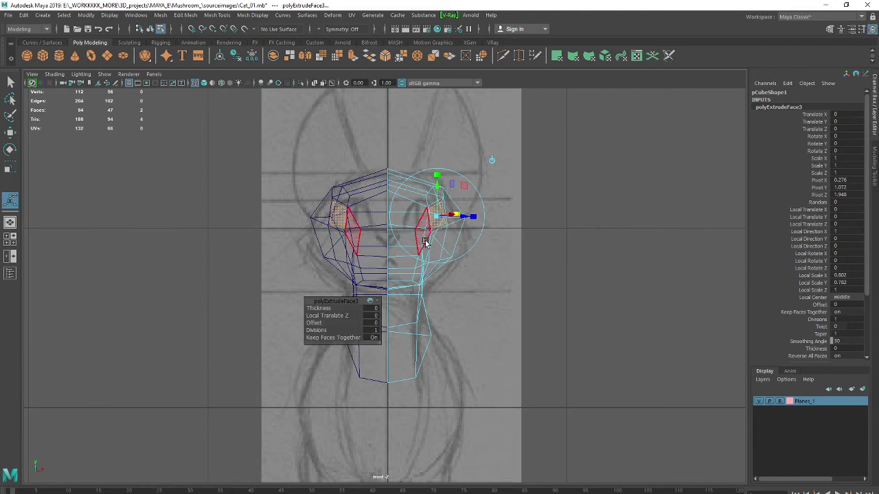
{"action": "mouse_move", "coordinate": [425, 242]}
{"action": "right_mouse_down", "text": "alt"}
{"action": "mouse_move", "coordinate": [543, 290]}
{"action": "mouse_move", "coordinate": [606, 304]}
{"action": "mouse_move", "coordinate": [559, 319]}
{"action": "mouse_move", "coordinate": [459, 252]}
{"action": "right_mouse_up", "text": "alt"}
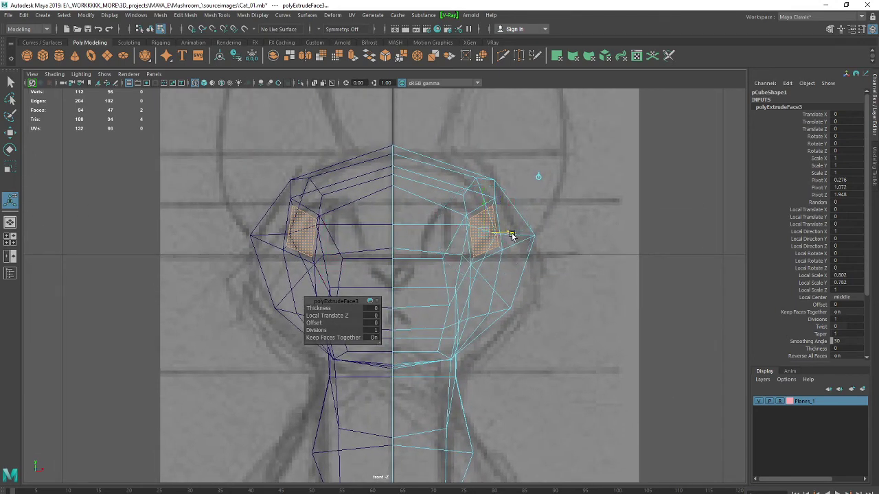
{"action": "left_click_drag", "start_coordinate": [512, 236], "coordinate": [510, 236]}
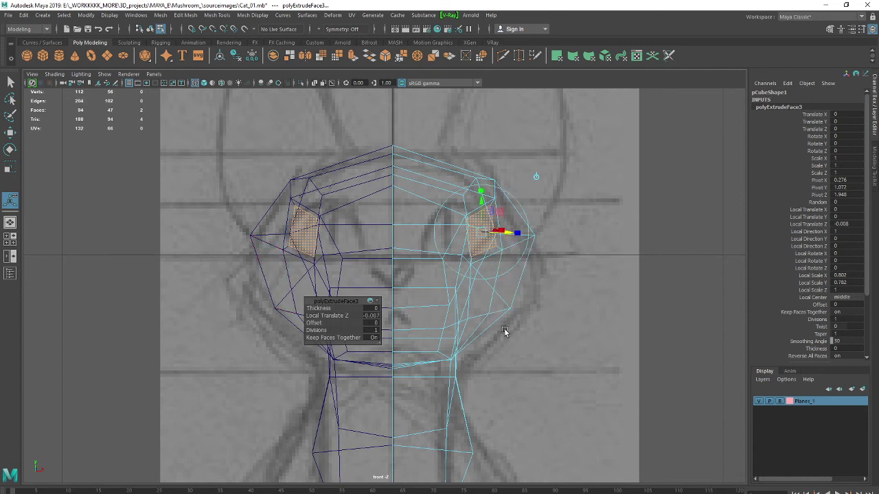
{"action": "right_click_drag", "start_coordinate": [487, 293], "coordinate": [480, 289]}
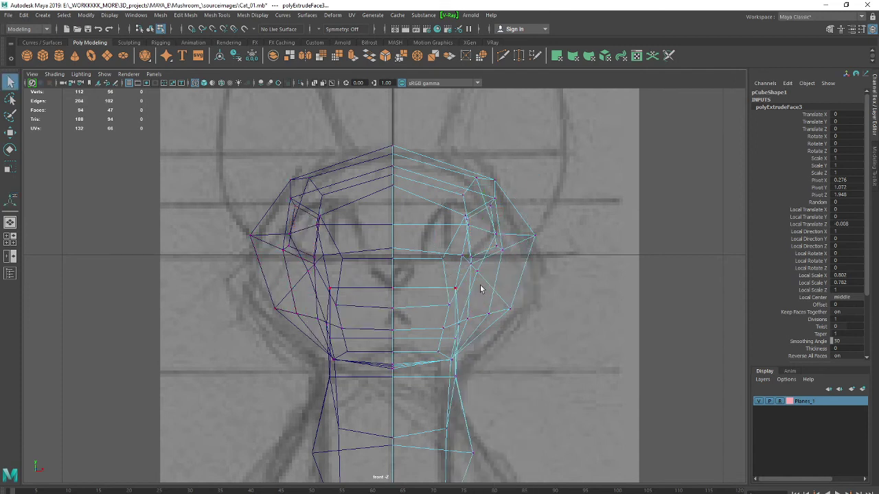
In the front view, move the eye-socket vertices inward and raise the one below the socket
{"action": "left_click", "coordinate": [595, 230]}
{"action": "key", "text": "space"}
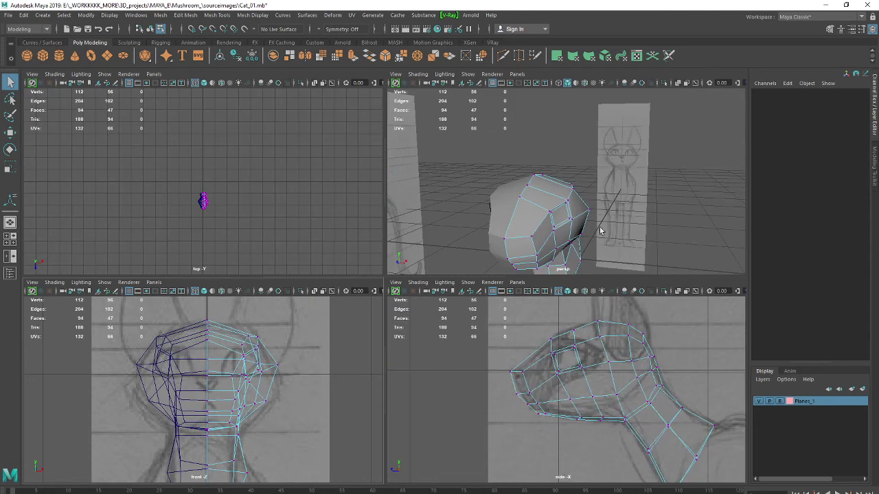
{"action": "left_click", "coordinate": [550, 353]}
{"action": "key", "text": "space"}
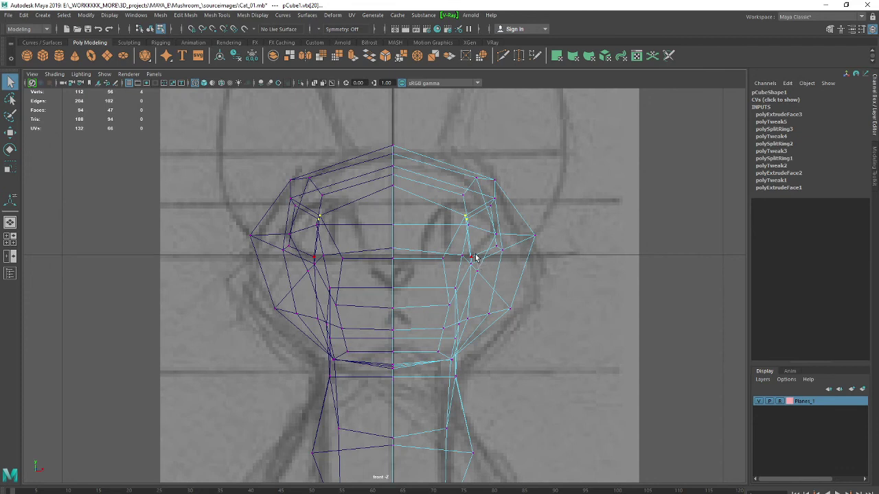
{"action": "key", "text": "w"}
{"action": "left_click_drag", "start_coordinate": [494, 219], "coordinate": [460, 220]}
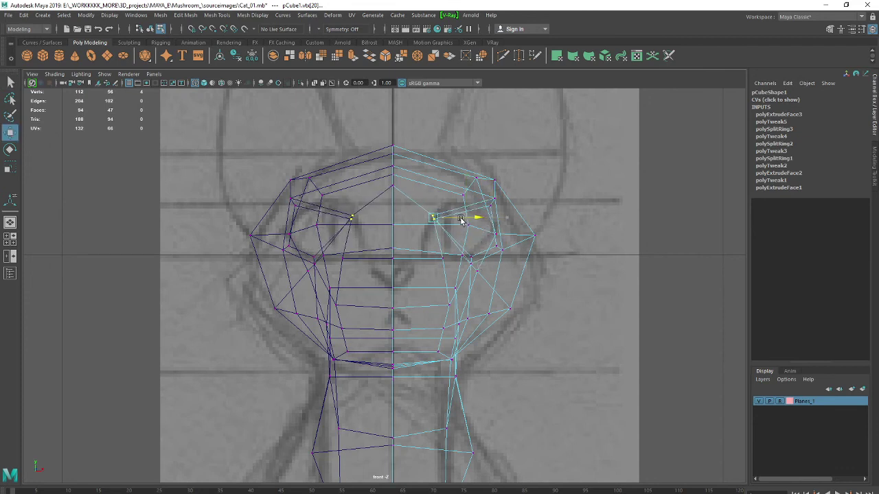
{"action": "left_click", "coordinate": [499, 199]}
{"action": "left_click_drag", "start_coordinate": [499, 199], "coordinate": [488, 204]}
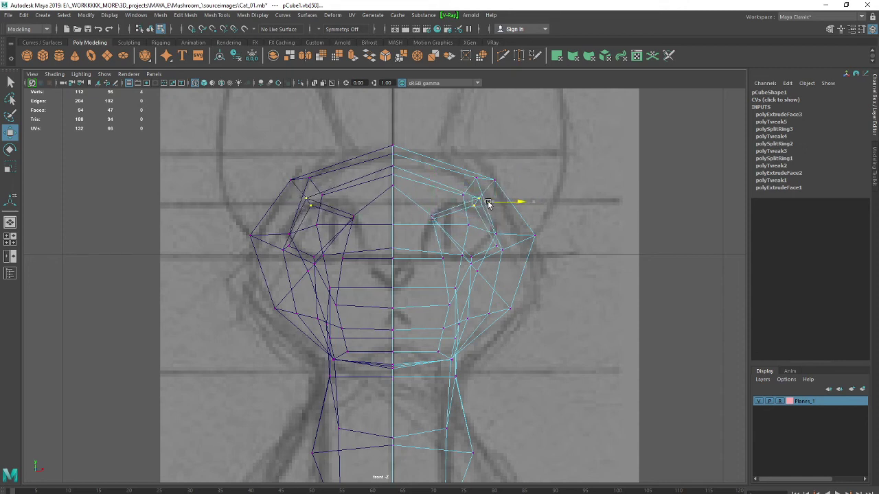
{"action": "left_click", "coordinate": [504, 239]}
{"action": "left_click_drag", "start_coordinate": [500, 227], "coordinate": [502, 210]}
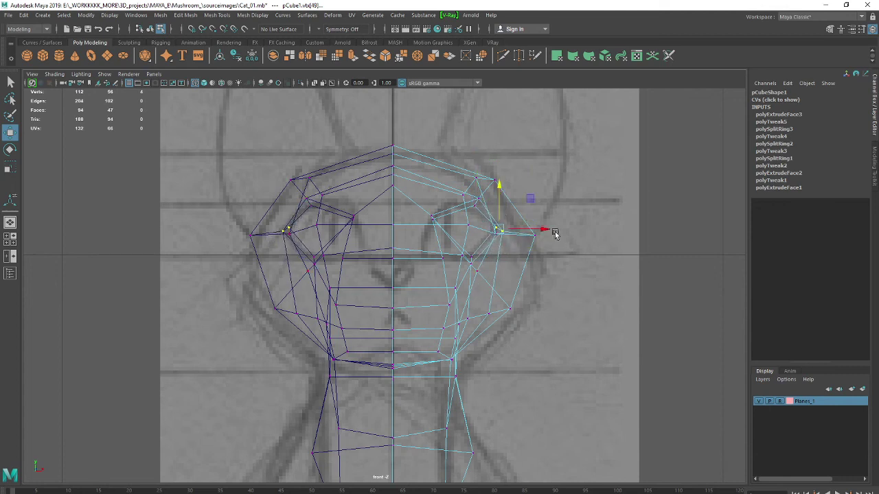
{"action": "left_click", "coordinate": [432, 219]}
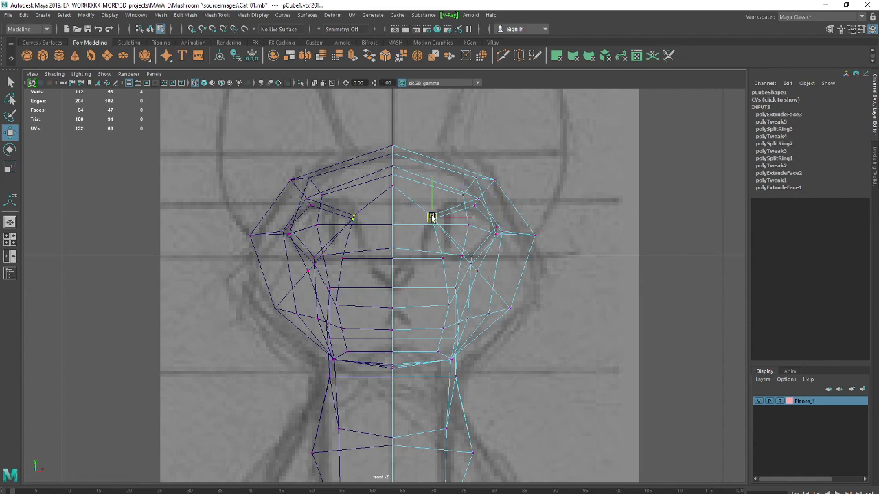
Cut a new edge across the top-of-head face with Multi-Cut
{"action": "key", "text": "space"}
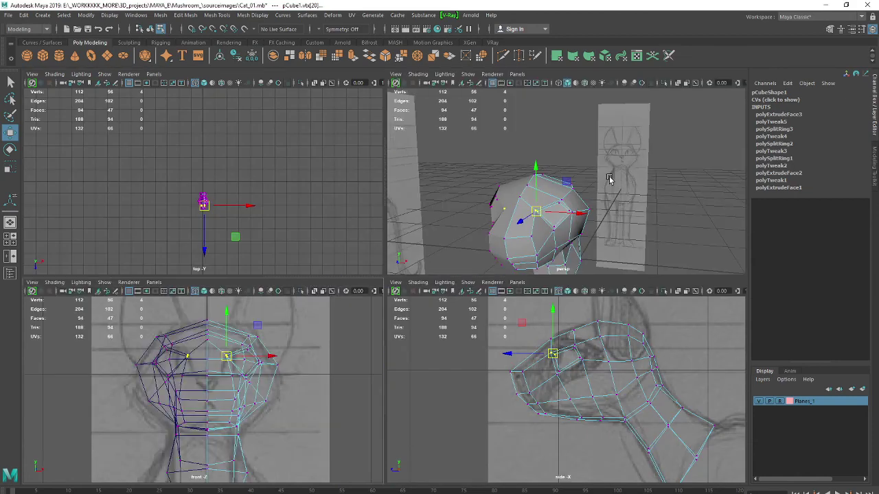
{"action": "key", "text": "space"}
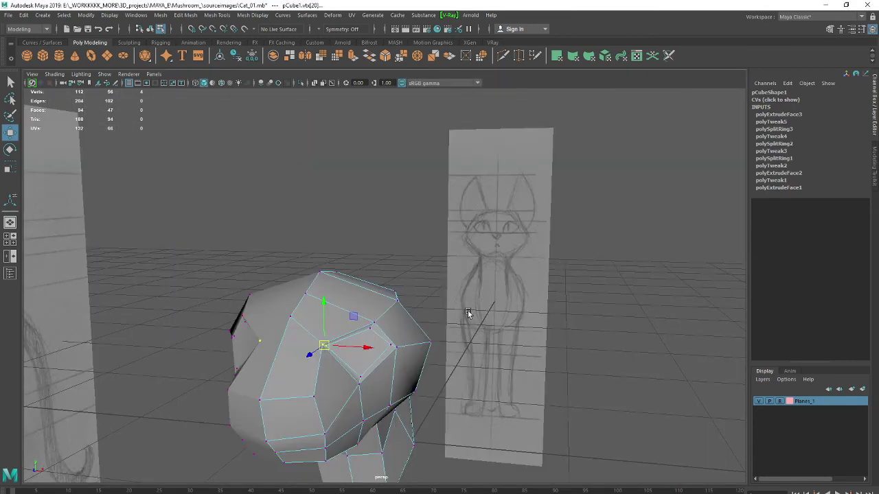
{"action": "mouse_move", "coordinate": [495, 363]}
{"action": "left_mouse_down", "text": "alt"}
{"action": "mouse_move", "coordinate": [509, 380]}
{"action": "mouse_move", "coordinate": [480, 373]}
{"action": "left_mouse_up", "text": "alt"}
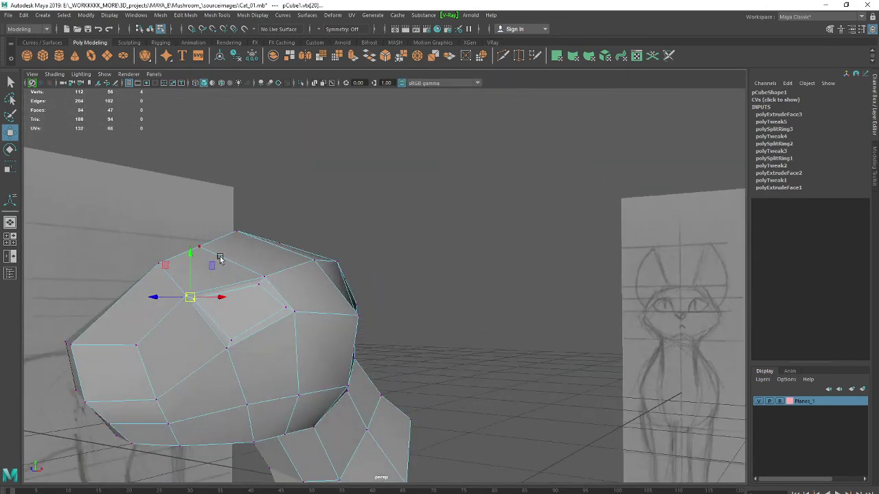
{"action": "left_click", "coordinate": [260, 287]}
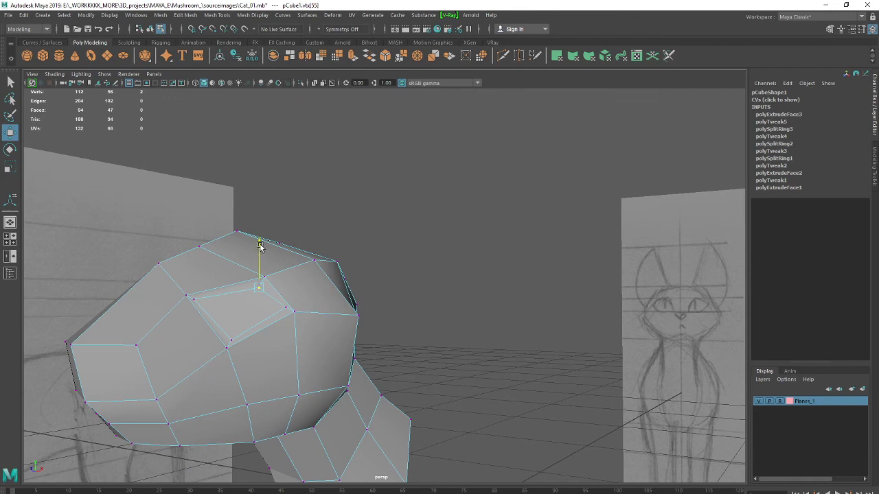
{"action": "left_click", "coordinate": [260, 246]}
{"action": "key", "text": "Return"}
Adjust the eye patch's right corner vertex and return to component mode selection
{"action": "left_click_drag", "start_coordinate": [260, 245], "coordinate": [403, 336], "text": "alt"}
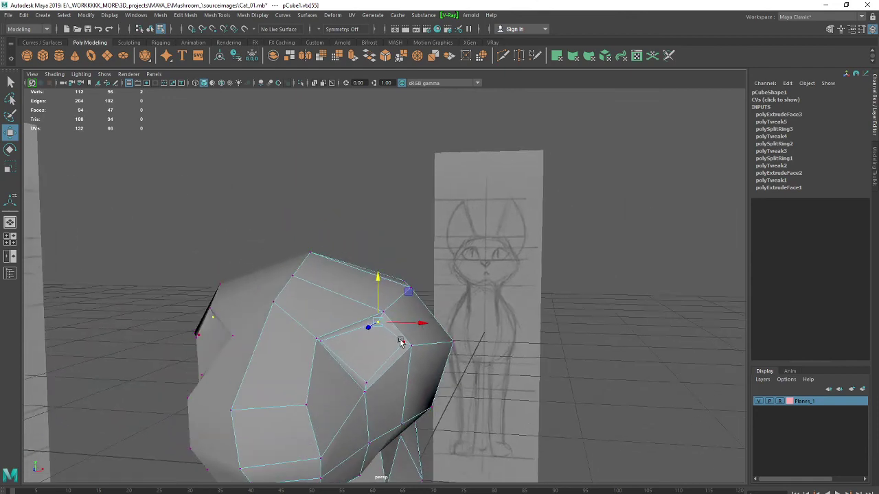
{"action": "left_click", "coordinate": [403, 344]}
{"action": "mouse_move", "coordinate": [544, 373]}
{"action": "left_mouse_down", "text": "alt"}
{"action": "mouse_move", "coordinate": [544, 355]}
{"action": "mouse_move", "coordinate": [561, 353]}
{"action": "mouse_move", "coordinate": [515, 357]}
{"action": "left_mouse_up", "text": "alt"}
{"action": "right_click_drag", "start_coordinate": [242, 325], "coordinate": [259, 277]}
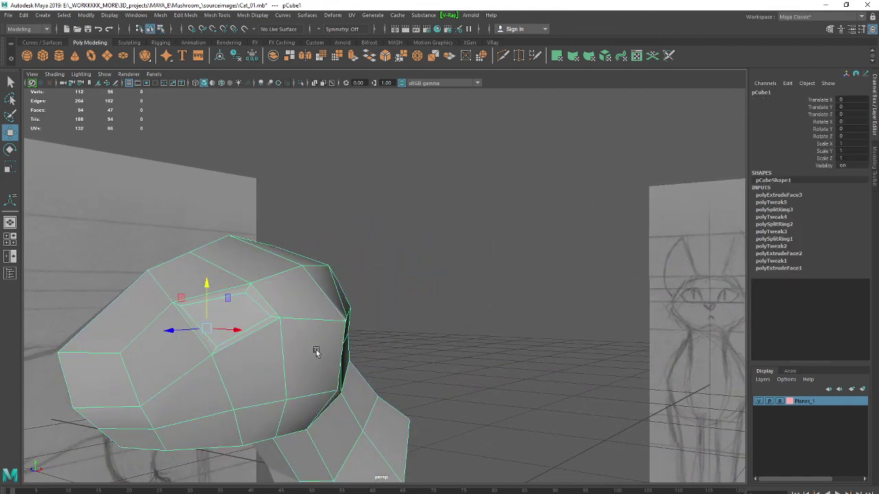
{"action": "right_click_drag", "start_coordinate": [246, 287], "coordinate": [251, 311]}
Delete the eye-patch face, then return to object mode and reselect the head mesh
{"action": "left_click", "coordinate": [248, 313]}
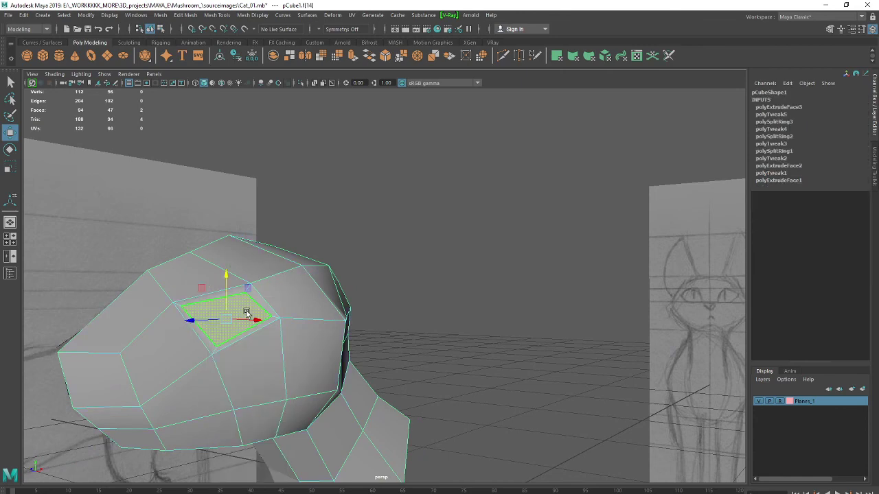
{"action": "key", "text": "Delete"}
{"action": "mouse_move", "coordinate": [360, 348]}
{"action": "left_mouse_down", "text": "alt"}
{"action": "mouse_move", "coordinate": [432, 334]}
{"action": "mouse_move", "coordinate": [327, 332]}
{"action": "mouse_move", "coordinate": [417, 344]}
{"action": "mouse_move", "coordinate": [598, 238]}
{"action": "mouse_move", "coordinate": [563, 272]}
{"action": "mouse_move", "coordinate": [546, 271]}
{"action": "left_mouse_up", "text": "alt"}
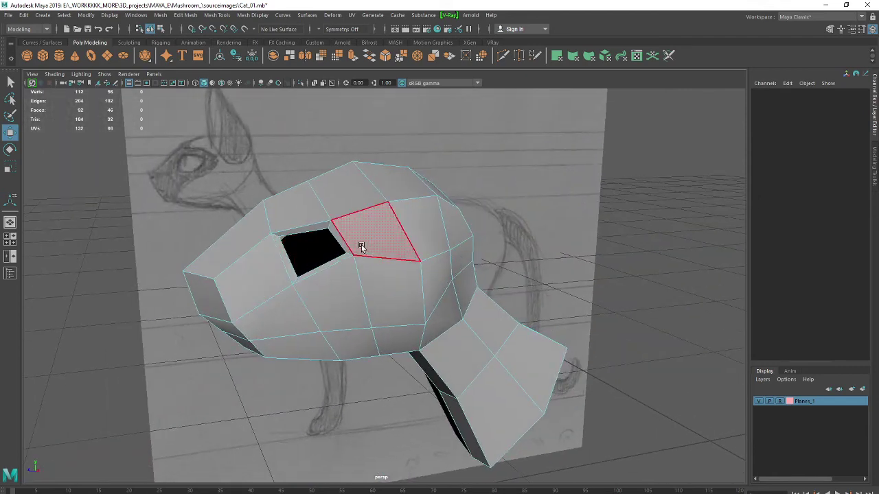
{"action": "right_click_drag", "start_coordinate": [363, 244], "coordinate": [394, 231]}
{"action": "left_click", "coordinate": [590, 250]}
{"action": "mouse_move", "coordinate": [589, 249]}
{"action": "left_mouse_down", "text": "alt"}
{"action": "mouse_move", "coordinate": [606, 251]}
{"action": "mouse_move", "coordinate": [518, 254]}
{"action": "left_mouse_up", "text": "alt"}
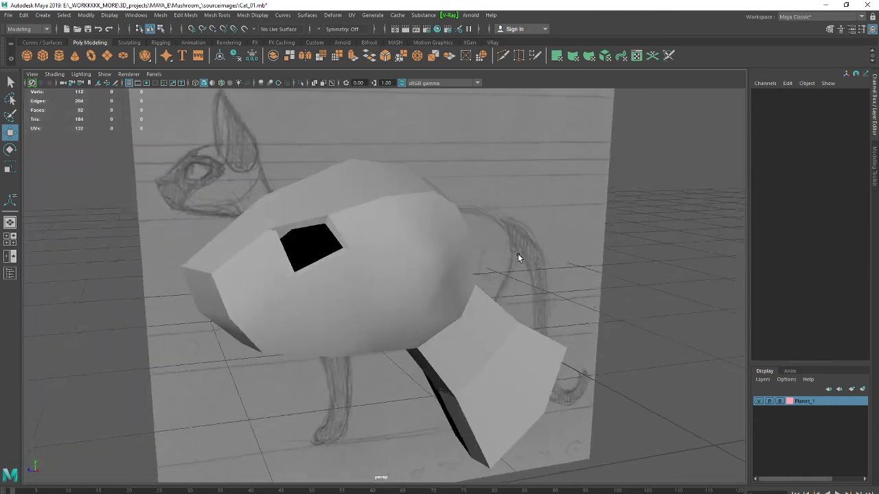
{"action": "left_click", "coordinate": [290, 272]}
{"action": "left_click_drag", "start_coordinate": [279, 291], "coordinate": [278, 305], "text": "alt"}
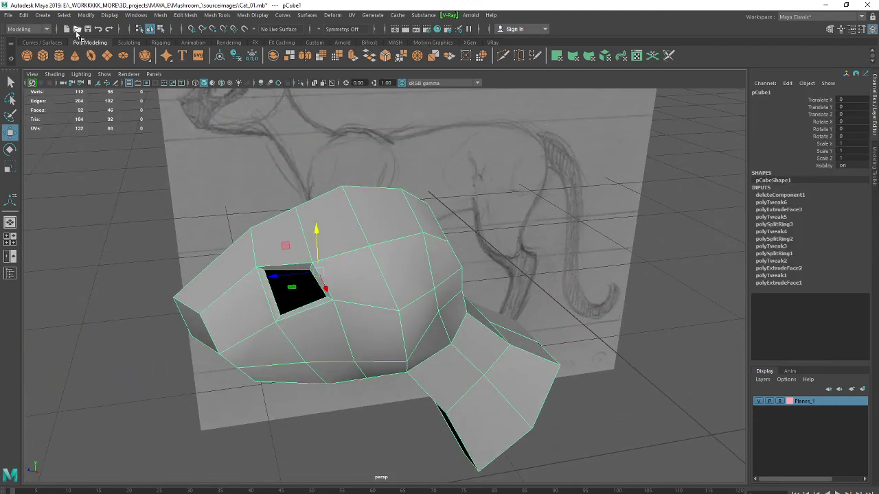
Insert an edge loop across the head and push the vertex beside the eye hole outward
{"action": "left_click", "coordinate": [185, 15]}
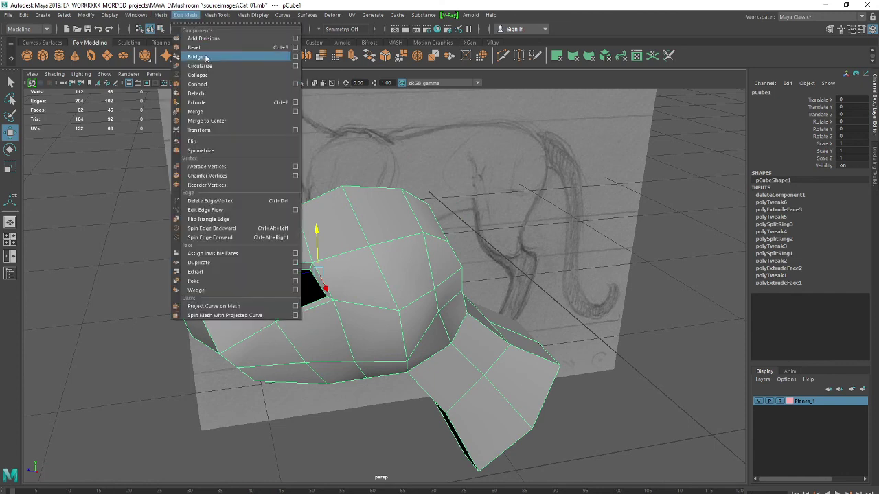
{"action": "mouse_move", "coordinate": [217, 14]}
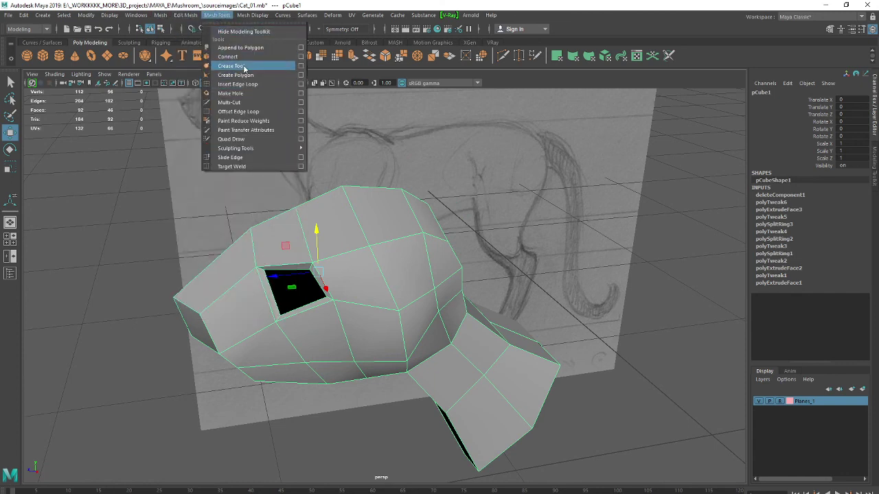
{"action": "left_click", "coordinate": [244, 84]}
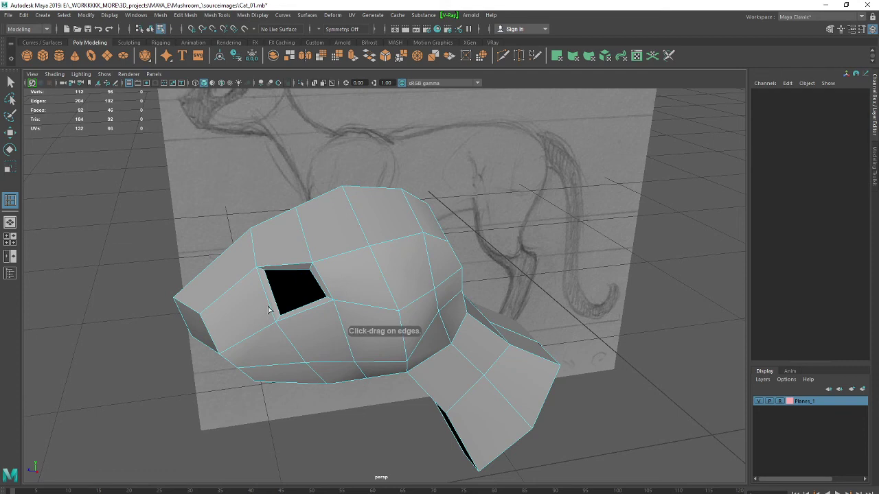
{"action": "left_click_drag", "start_coordinate": [268, 300], "coordinate": [271, 302]}
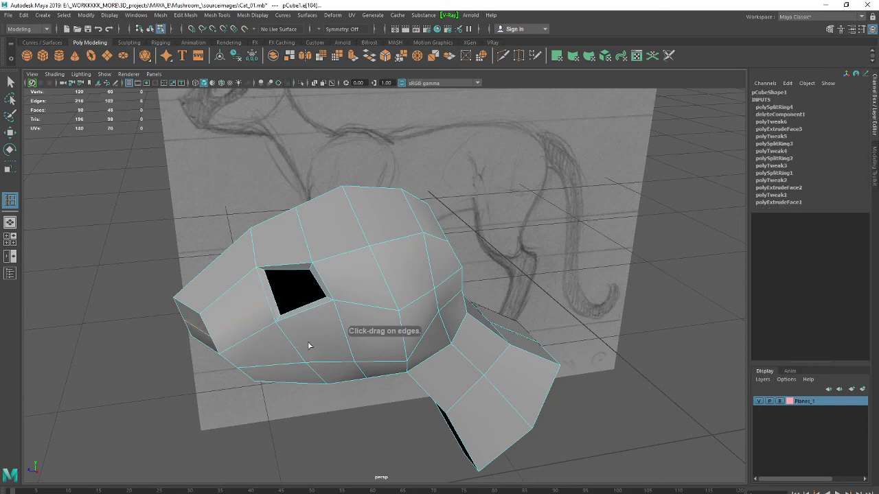
{"action": "key", "text": "w"}
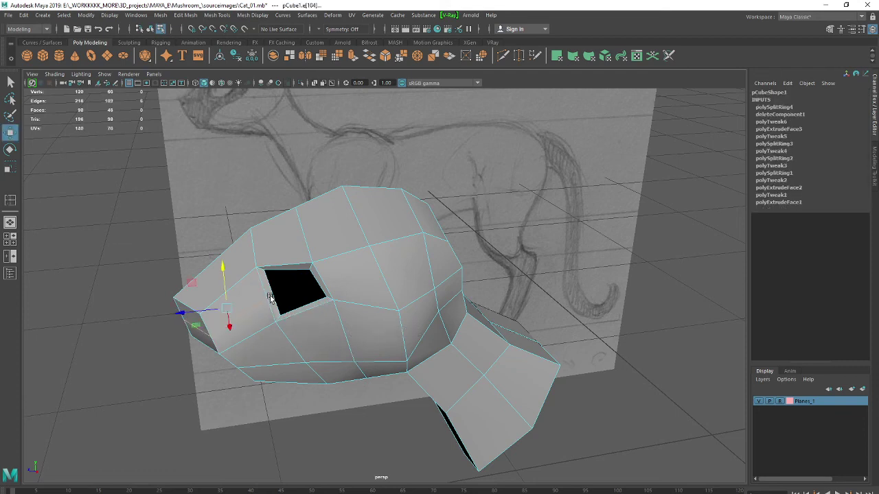
{"action": "right_click_drag", "start_coordinate": [265, 297], "coordinate": [208, 292]}
{"action": "left_click", "coordinate": [268, 298]}
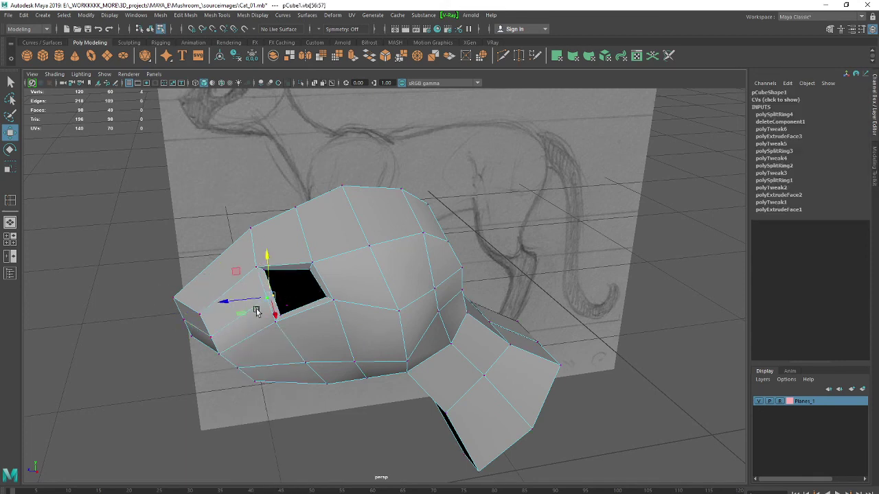
{"action": "left_click_drag", "start_coordinate": [259, 298], "coordinate": [242, 300]}
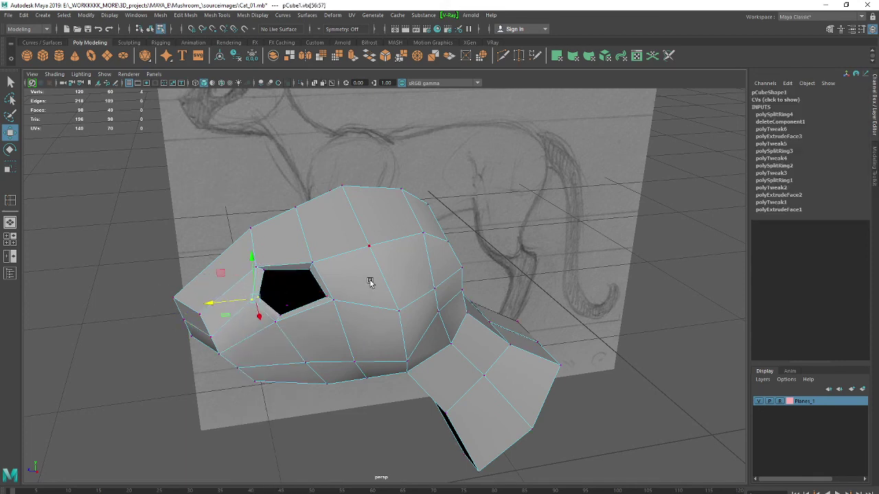
{"action": "key", "text": "space"}
{"action": "key", "text": "space"}
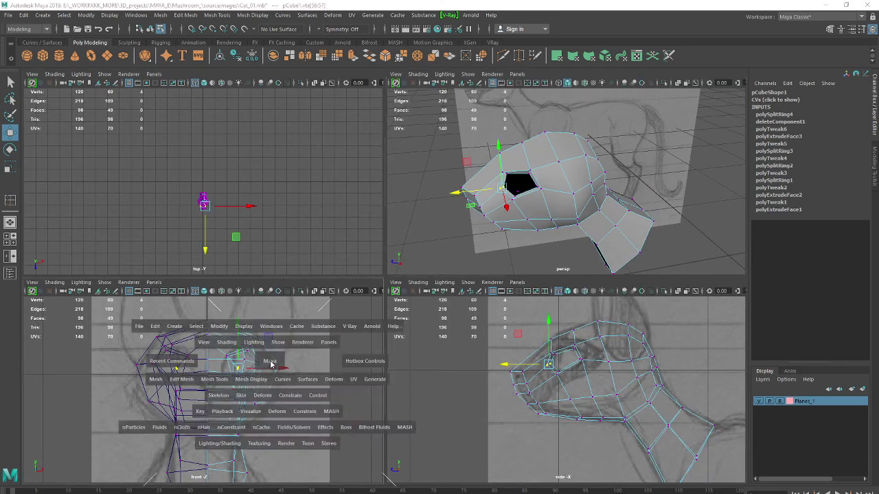
Move the eye vertex to the front sketch and slide a vertex near the nose sideways
{"action": "left_click_drag", "start_coordinate": [457, 249], "coordinate": [427, 254]}
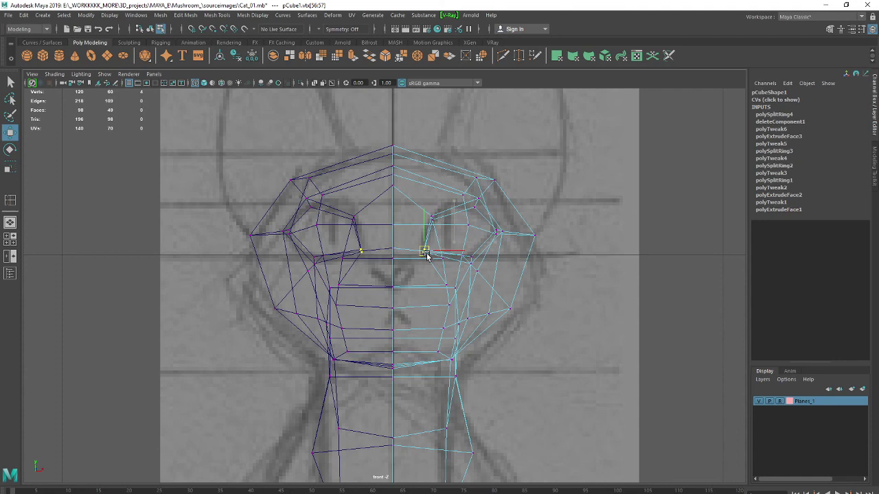
{"action": "key", "text": "space"}
{"action": "scroll", "coordinate": [585, 150], "scroll_direction": "up", "scroll_amount": 3}
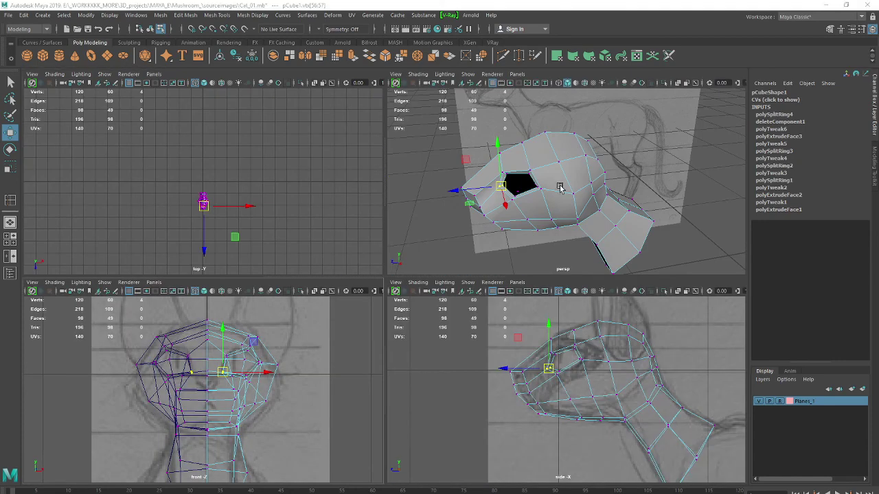
{"action": "key", "text": "space"}
{"action": "scroll", "coordinate": [426, 295], "scroll_direction": "down", "scroll_amount": 2}
{"action": "mouse_move", "coordinate": [443, 302]}
{"action": "left_mouse_down", "text": "alt"}
{"action": "mouse_move", "coordinate": [318, 351]}
{"action": "mouse_move", "coordinate": [446, 366]}
{"action": "left_mouse_up", "text": "alt"}
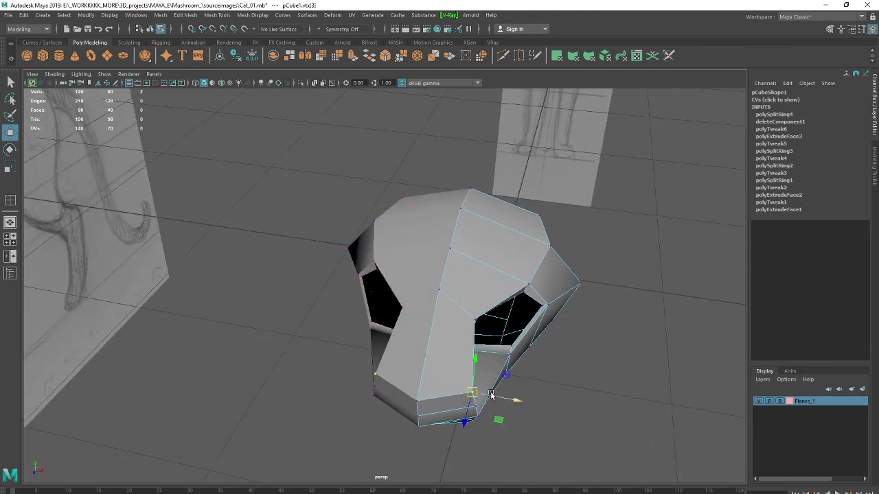
{"action": "mouse_move", "coordinate": [474, 393]}
{"action": "left_mouse_down"}
{"action": "mouse_move", "coordinate": [420, 234]}
{"action": "mouse_move", "coordinate": [421, 265]}
{"action": "left_mouse_up"}
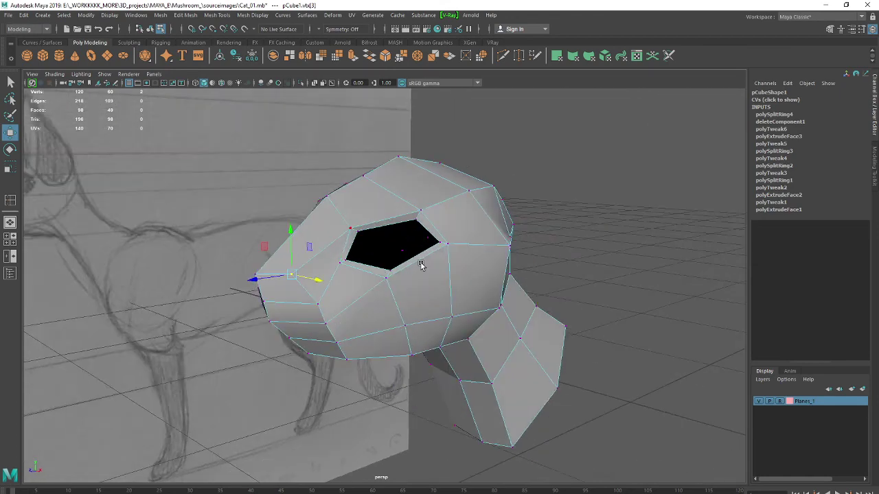
Shift the eye-hole corner vertex and lower the cheek vertex to reshape the jaw
{"action": "left_click_drag", "start_coordinate": [377, 245], "coordinate": [378, 275], "text": "alt"}
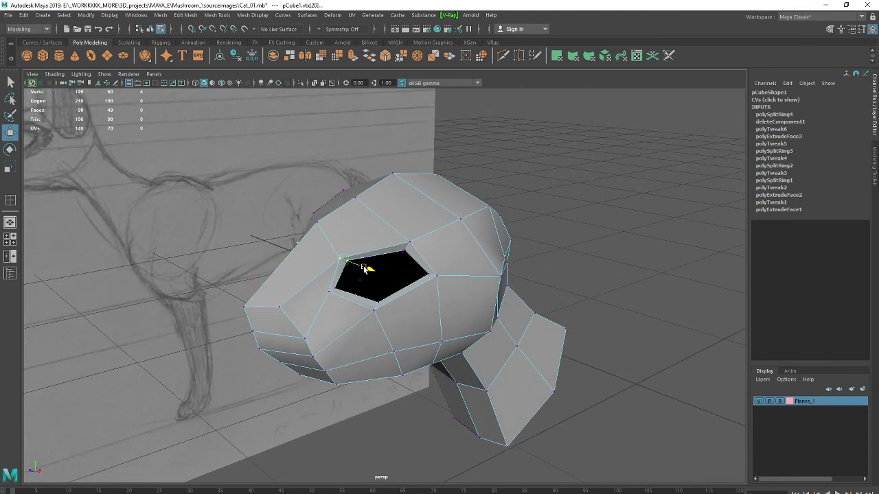
{"action": "mouse_move", "coordinate": [347, 241]}
{"action": "left_mouse_down"}
{"action": "mouse_move", "coordinate": [382, 272]}
{"action": "mouse_move", "coordinate": [455, 277]}
{"action": "mouse_move", "coordinate": [459, 290]}
{"action": "left_mouse_up"}
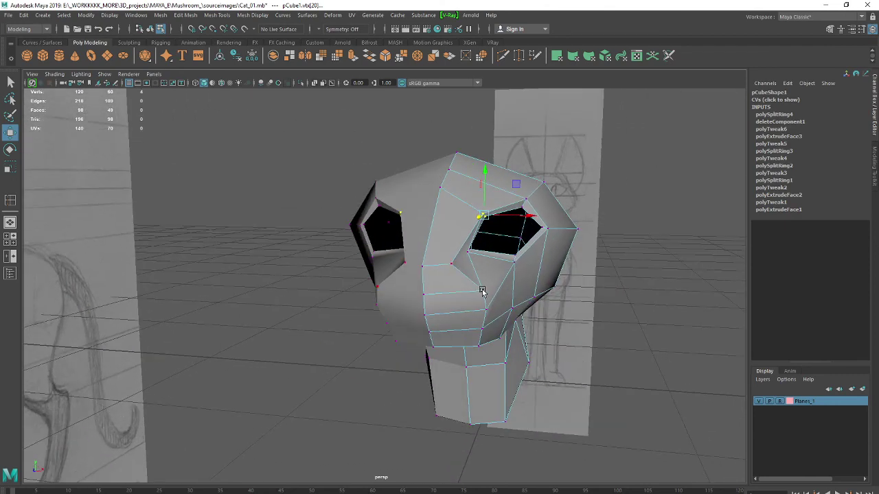
{"action": "left_click", "coordinate": [484, 314]}
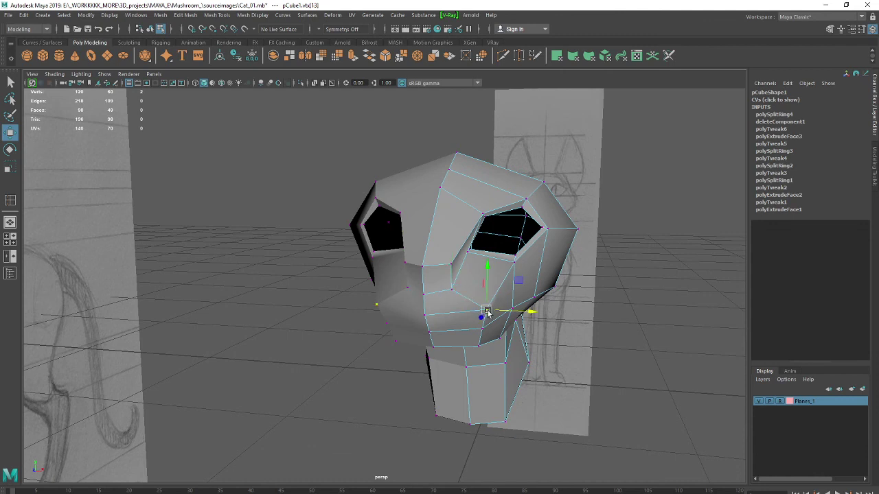
{"action": "mouse_move", "coordinate": [486, 313]}
{"action": "left_mouse_down"}
{"action": "mouse_move", "coordinate": [479, 347]}
{"action": "mouse_move", "coordinate": [382, 333]}
{"action": "mouse_move", "coordinate": [402, 305]}
{"action": "mouse_move", "coordinate": [487, 298]}
{"action": "mouse_move", "coordinate": [447, 337]}
{"action": "mouse_move", "coordinate": [363, 331]}
{"action": "mouse_move", "coordinate": [499, 337]}
{"action": "mouse_move", "coordinate": [460, 344]}
{"action": "left_mouse_up"}
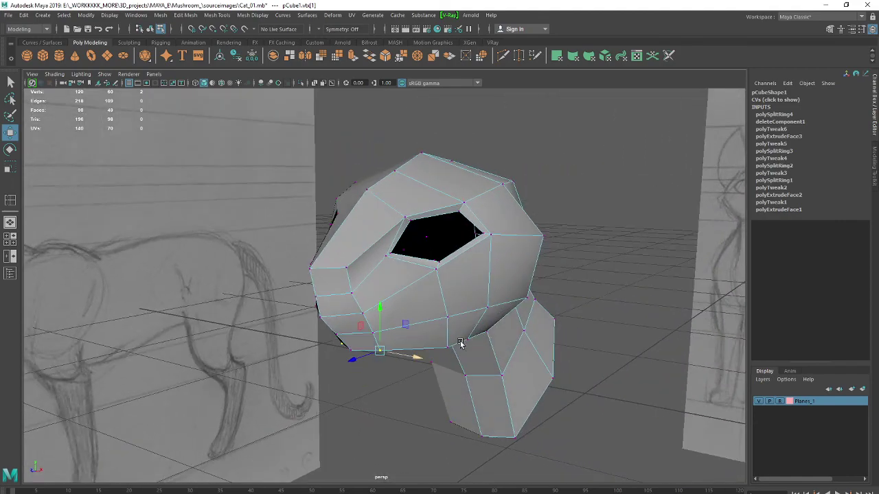
{"action": "left_click", "coordinate": [435, 269]}
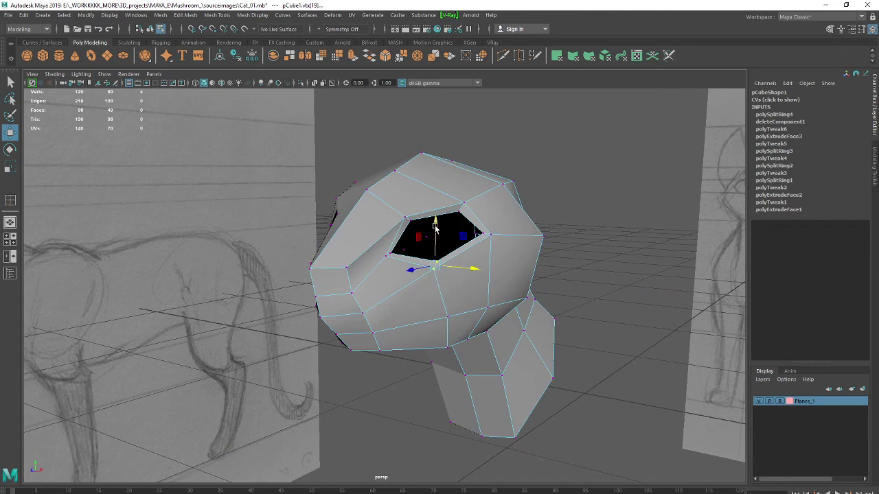
{"action": "mouse_move", "coordinate": [440, 288]}
{"action": "left_mouse_down", "text": "alt"}
{"action": "mouse_move", "coordinate": [412, 314]}
{"action": "mouse_move", "coordinate": [501, 363]}
{"action": "left_mouse_up", "text": "alt"}
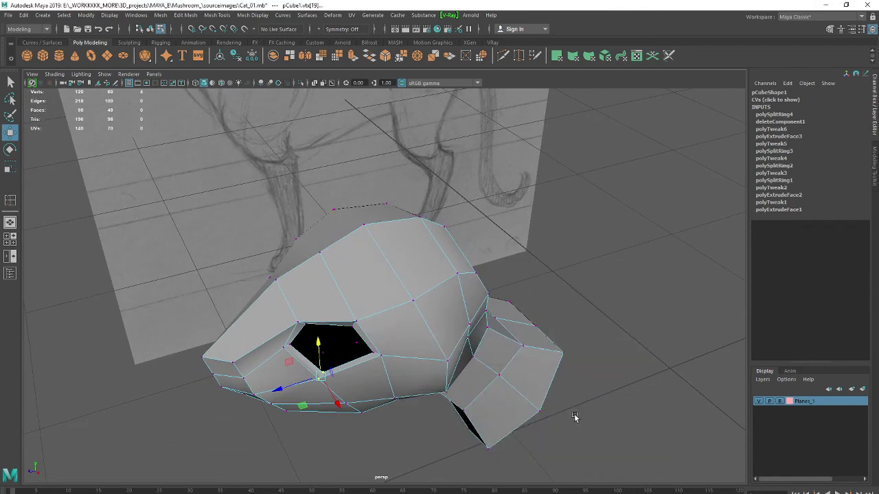
{"action": "key", "text": "space"}
{"action": "key", "text": "space"}
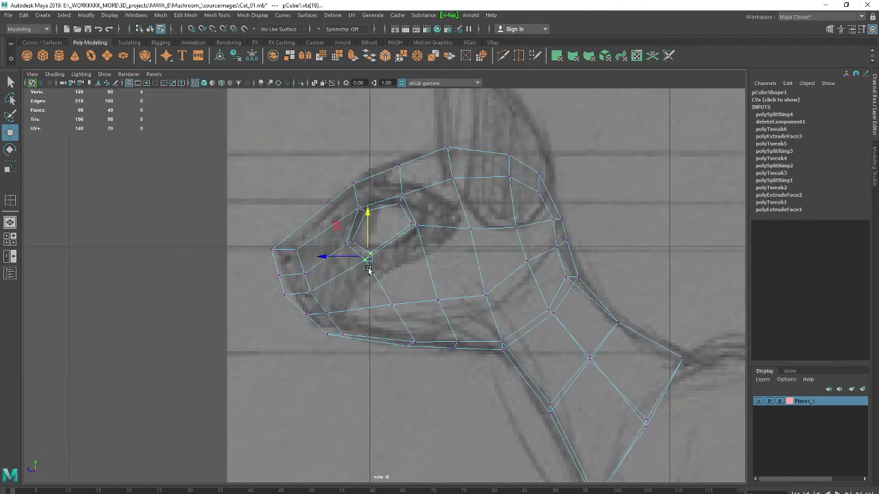
Reposition the eye-hole rim vertices (lower, corners and upper) onto the profile sketch's eye outline
{"action": "middle_click_drag", "start_coordinate": [368, 267], "coordinate": [382, 255]}
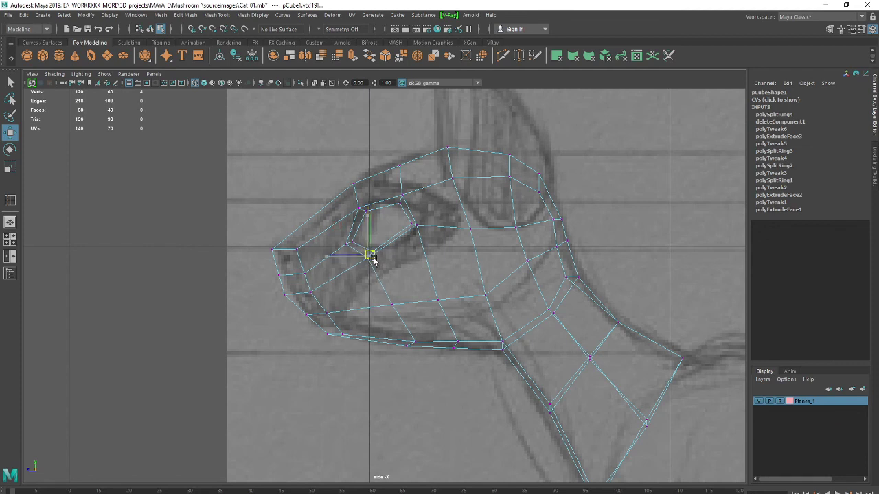
{"action": "left_click", "coordinate": [391, 304]}
{"action": "middle_click_drag", "start_coordinate": [393, 307], "coordinate": [399, 307]}
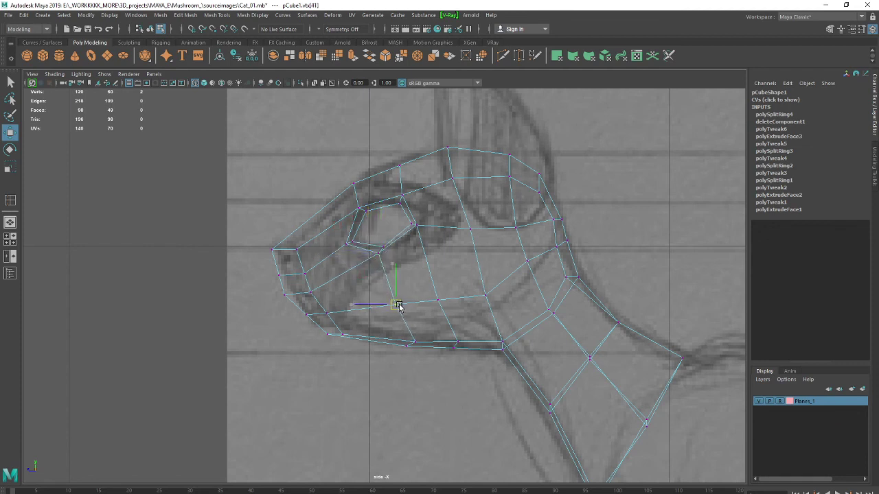
{"action": "left_click", "coordinate": [382, 251]}
{"action": "left_click_drag", "start_coordinate": [380, 233], "coordinate": [378, 228]}
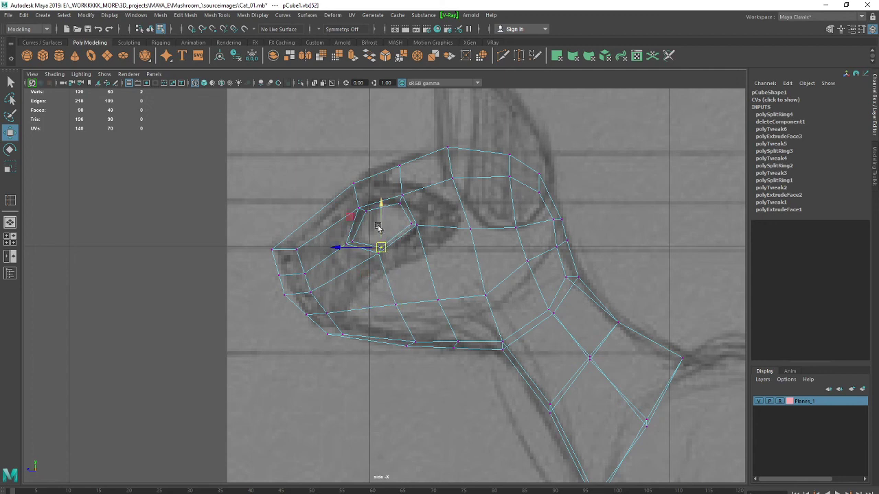
{"action": "left_click", "coordinate": [364, 213]}
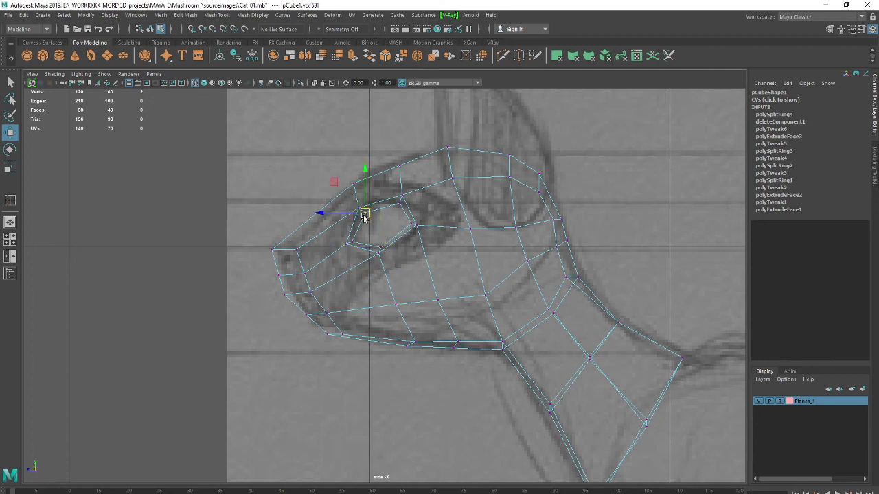
{"action": "left_click", "coordinate": [400, 200]}
{"action": "left_click", "coordinate": [414, 226]}
{"action": "left_click_drag", "start_coordinate": [419, 229], "coordinate": [424, 215]}
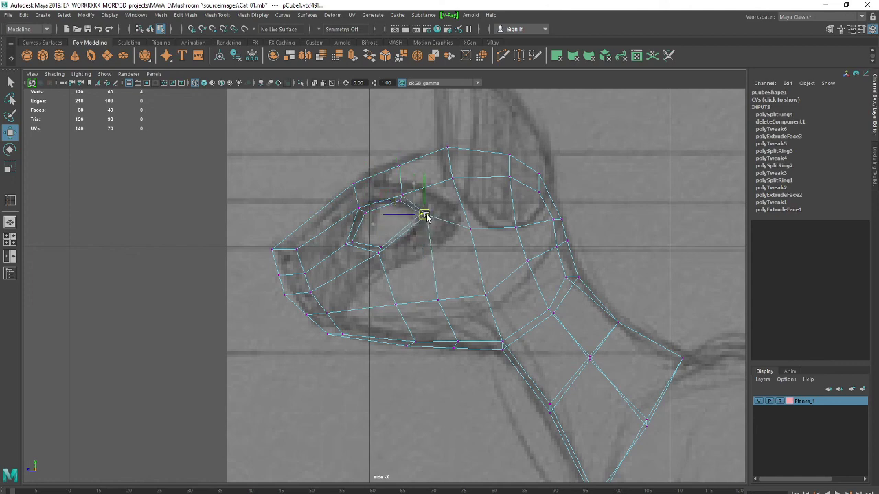